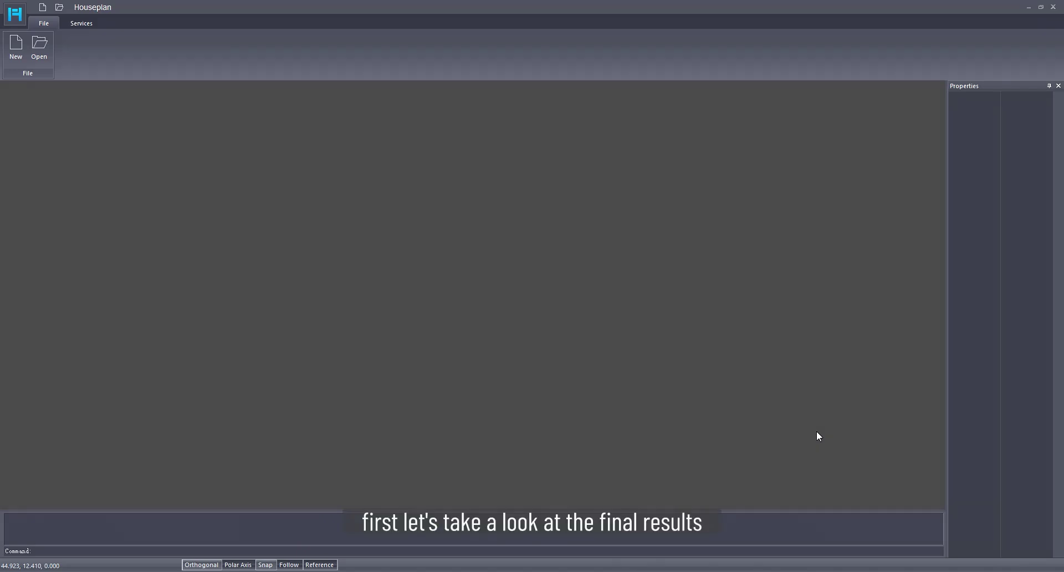
- Open ddm.cpi and display the finished Doraemon model's UV layout in the UV Editor
{"action": "left_click", "coordinate": [44, 48]}
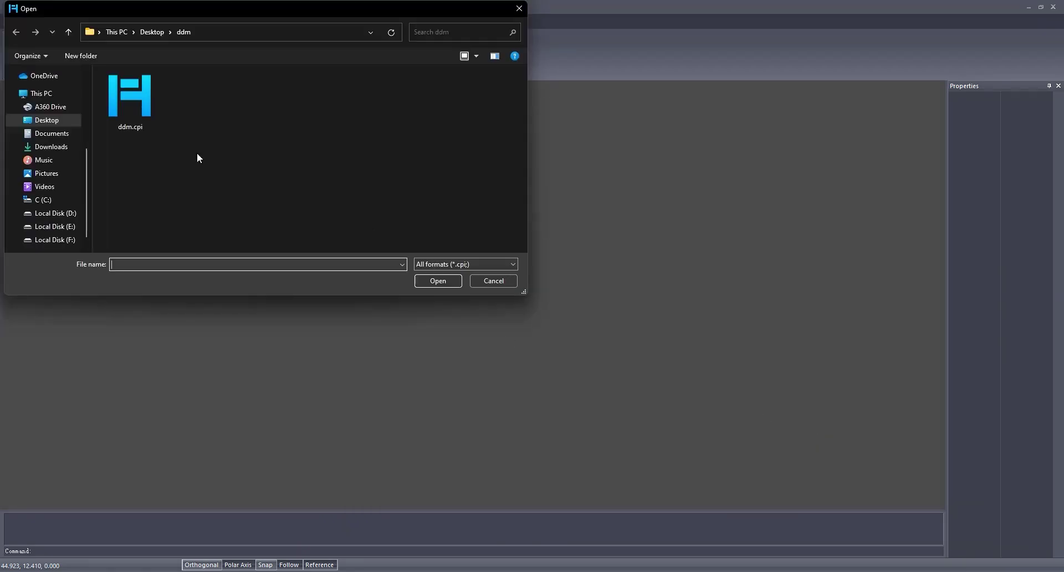
{"action": "double_click", "coordinate": [122, 96]}
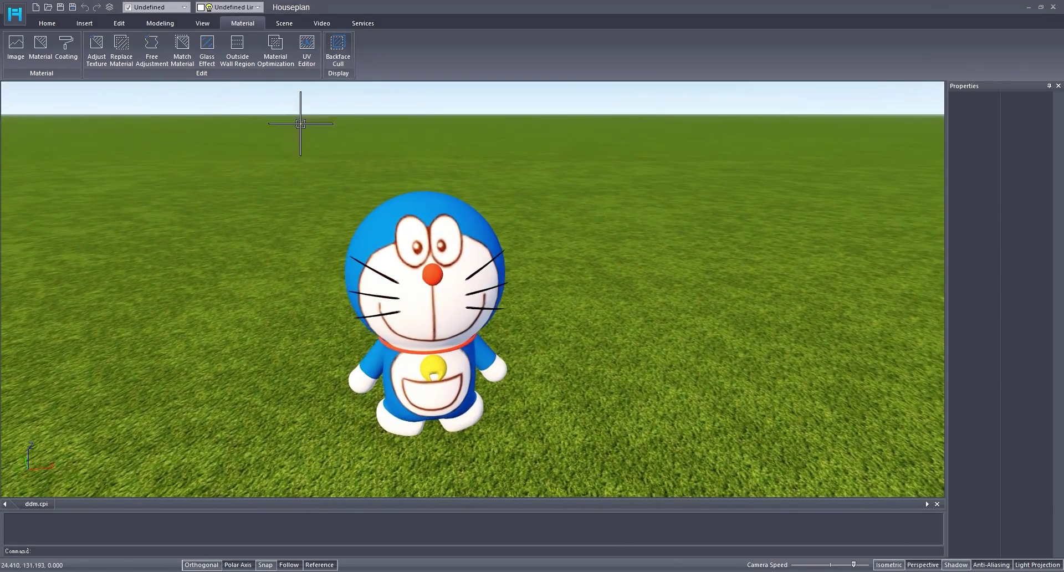
{"action": "left_click", "coordinate": [307, 47]}
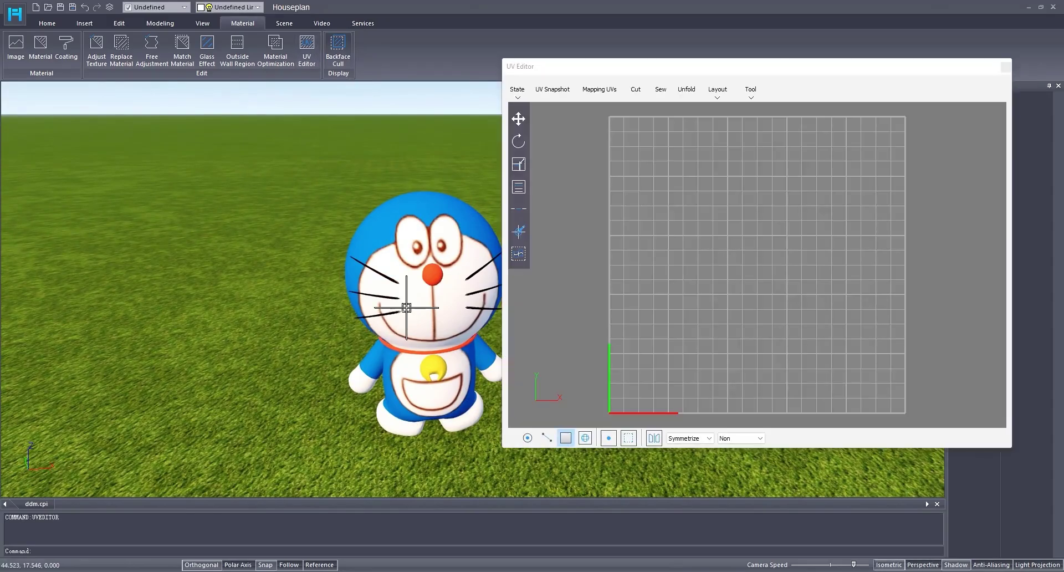
{"action": "middle_click_drag", "start_coordinate": [407, 308], "coordinate": [355, 301]}
{"action": "left_click", "coordinate": [355, 301]}
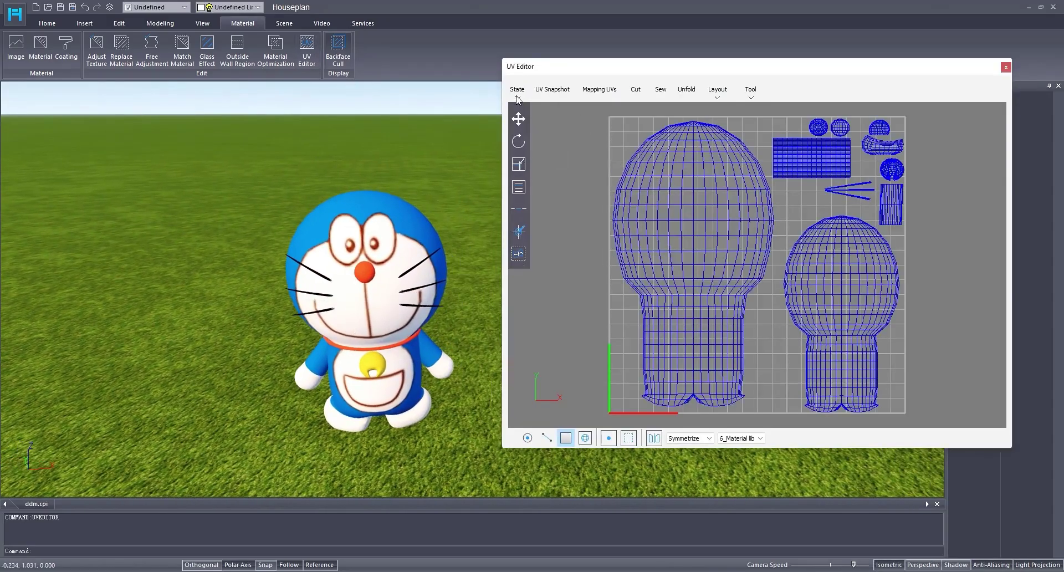
- Turn on Texture Borders and the background Image for the model's layout in the UV Editor
{"action": "left_click", "coordinate": [517, 90]}
{"action": "left_click", "coordinate": [517, 102]}
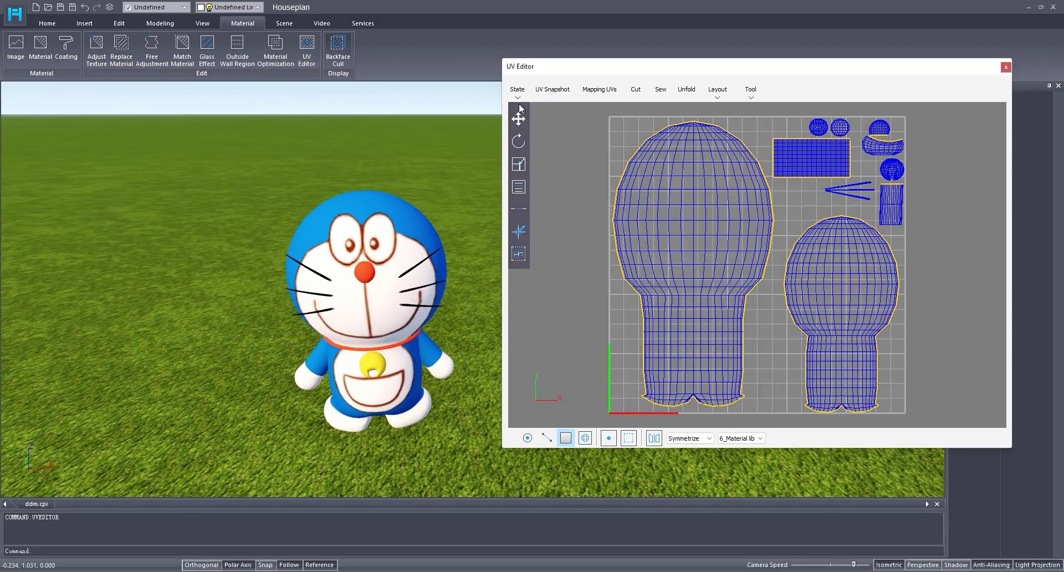
{"action": "left_click", "coordinate": [517, 99]}
{"action": "left_click", "coordinate": [517, 100]}
{"action": "left_click", "coordinate": [518, 98]}
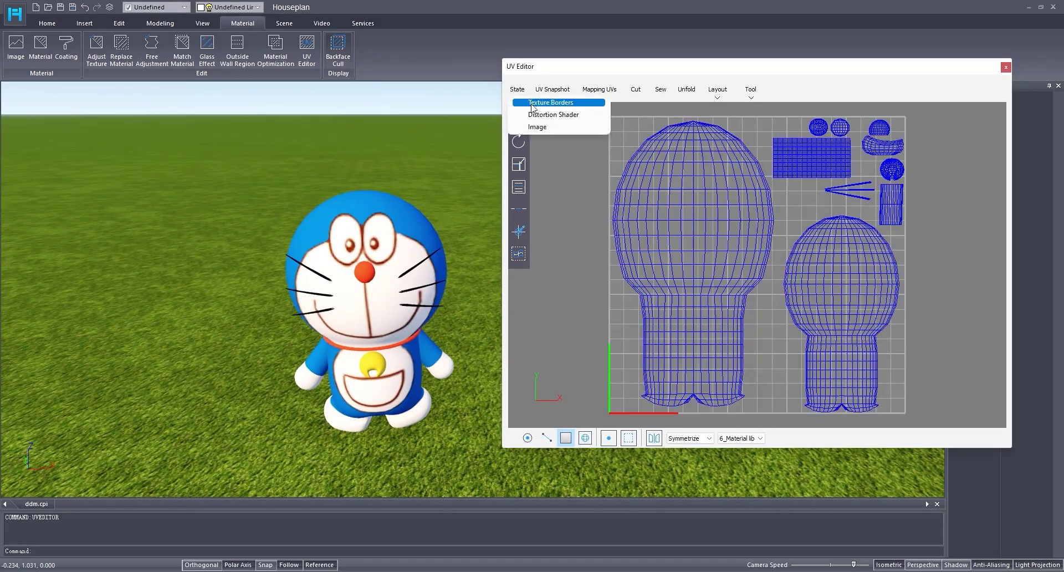
{"action": "left_click", "coordinate": [530, 104]}
{"action": "left_click", "coordinate": [517, 90]}
{"action": "left_click", "coordinate": [526, 128]}
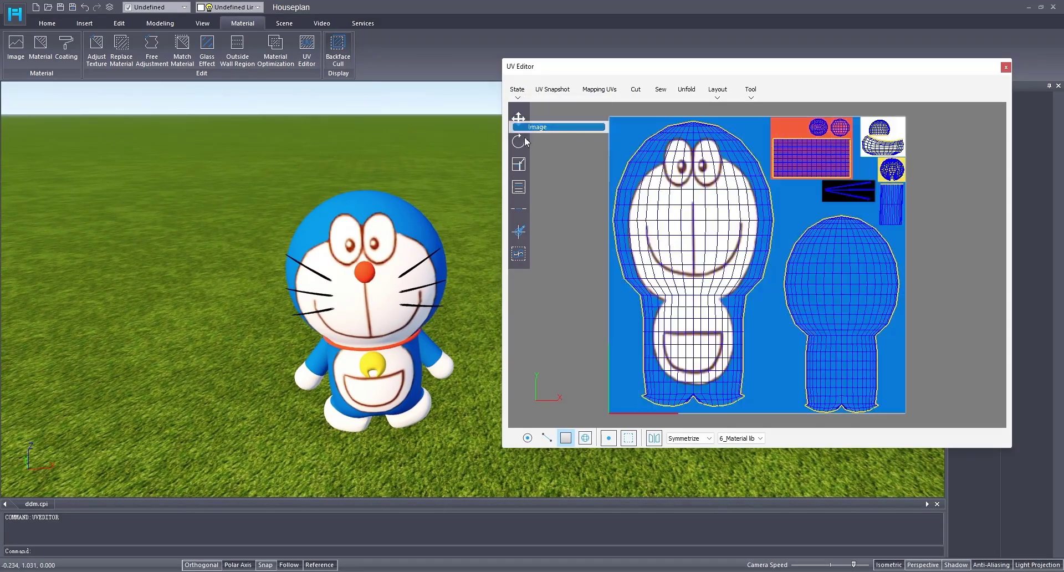
- Close the UV Editor and create a new empty scene
{"action": "middle_click_drag", "start_coordinate": [383, 323], "coordinate": [470, 337]}
{"action": "middle_click_drag", "start_coordinate": [317, 314], "coordinate": [355, 305]}
{"action": "scroll", "coordinate": [360, 327], "scroll_direction": "up", "scroll_amount": 3}
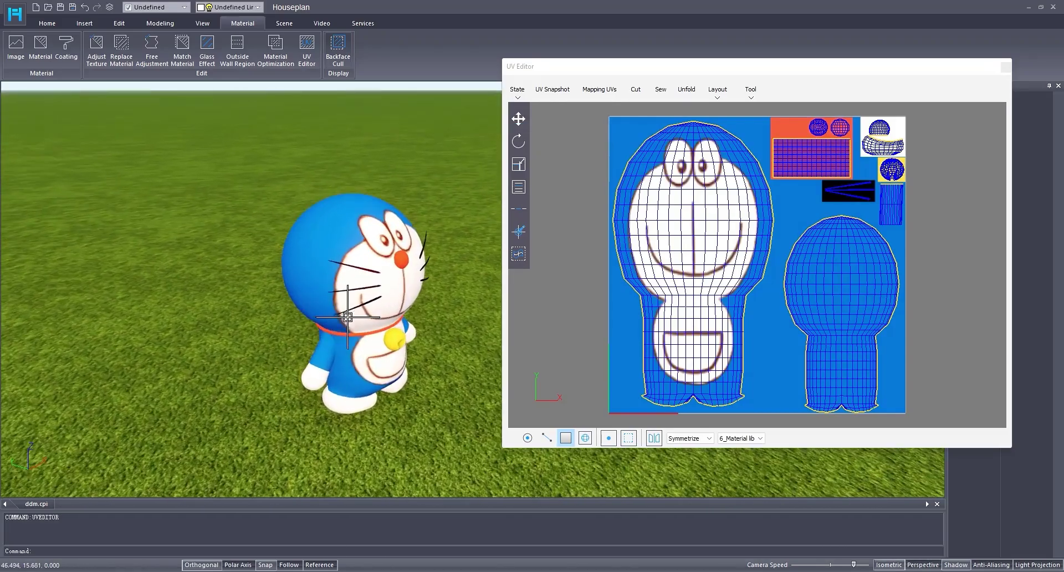
{"action": "scroll", "coordinate": [362, 345], "scroll_direction": "down", "scroll_amount": 3}
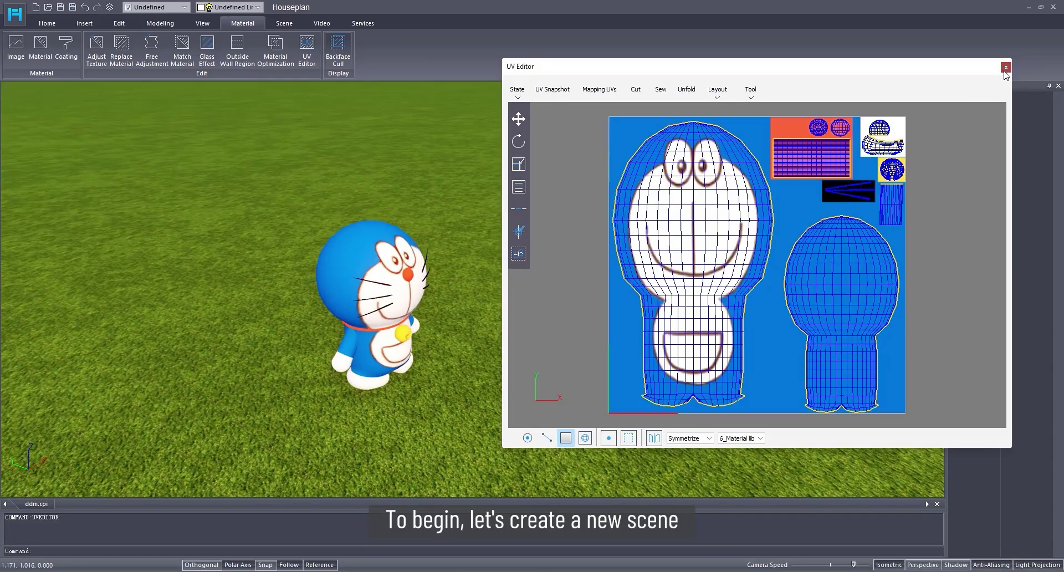
{"action": "left_click", "coordinate": [1006, 68]}
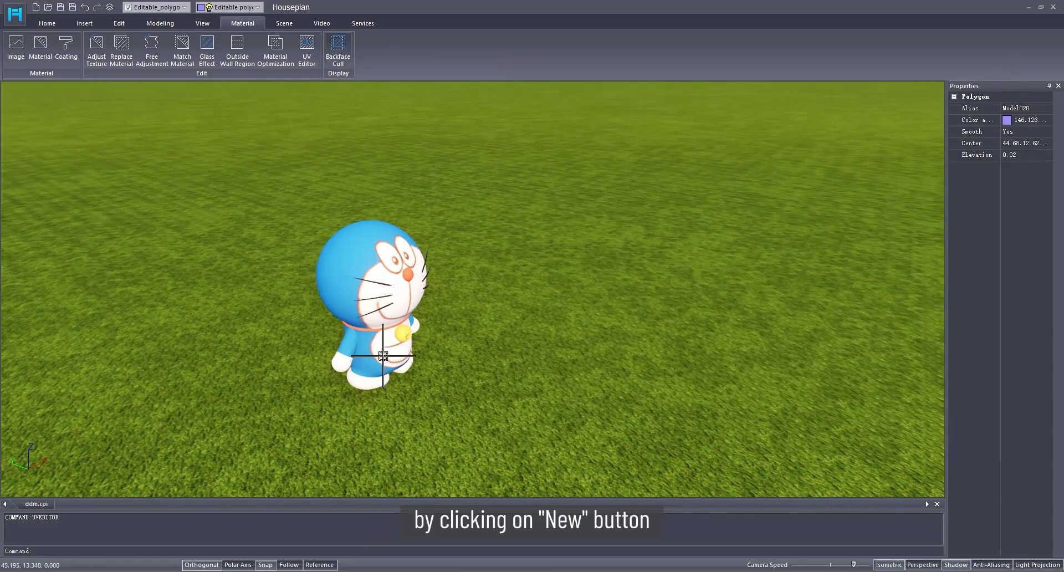
{"action": "left_click", "coordinate": [48, 24]}
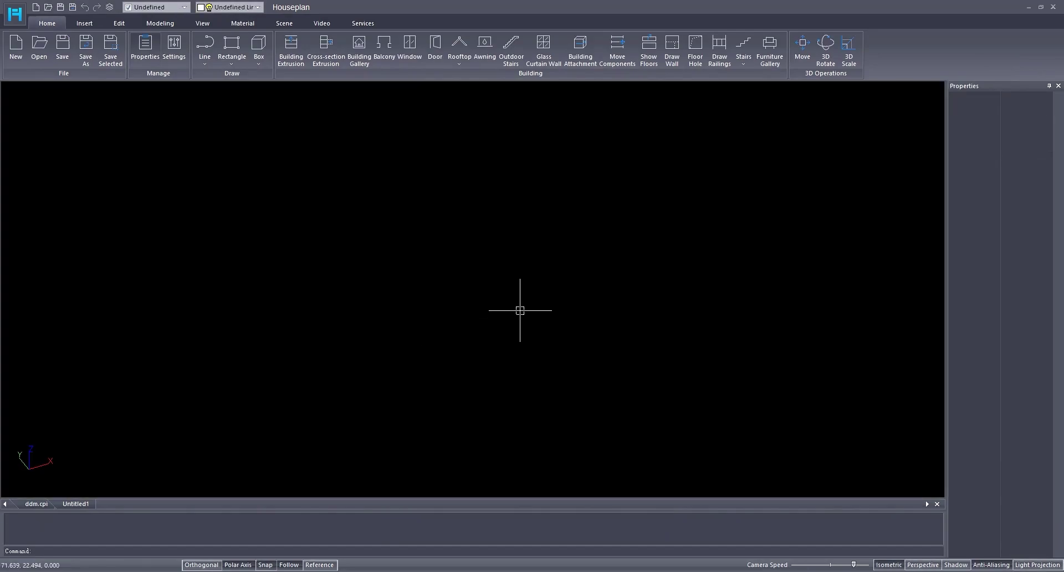
- Draw a freehand rectangle about 21.4 long and 9.9 wide in the new scene
{"action": "type", "text": "rec"}
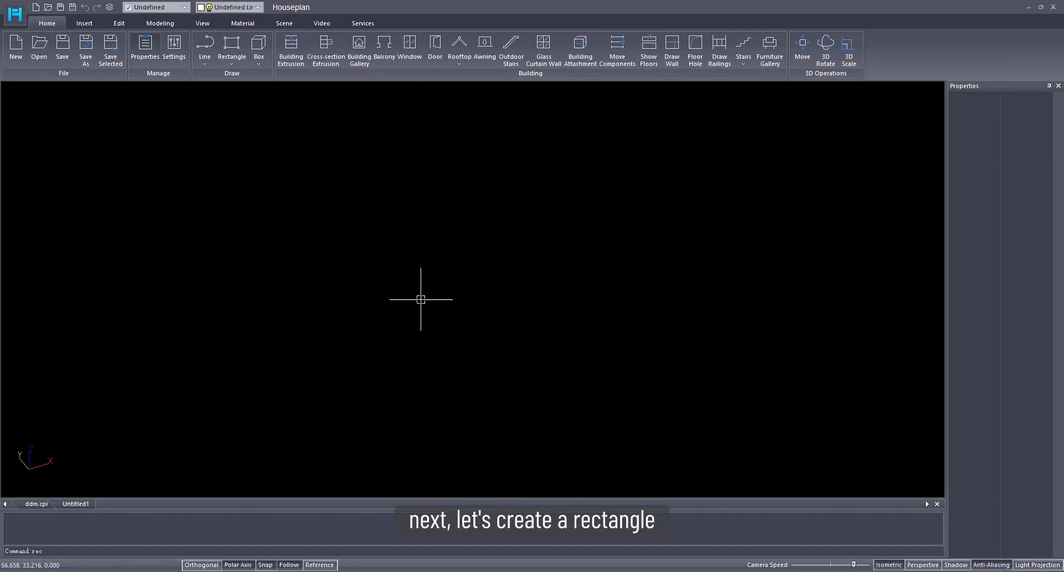
{"action": "key", "text": "Return"}
{"action": "left_click", "coordinate": [231, 65]}
{"action": "left_click", "coordinate": [251, 82]}
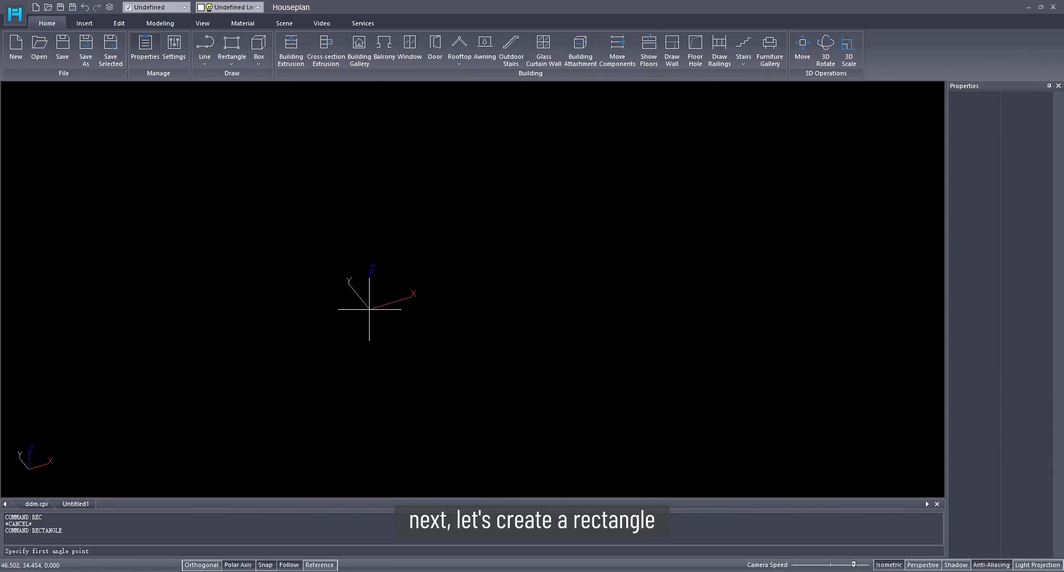
{"action": "left_click", "coordinate": [370, 306]}
{"action": "left_click", "coordinate": [469, 359]}
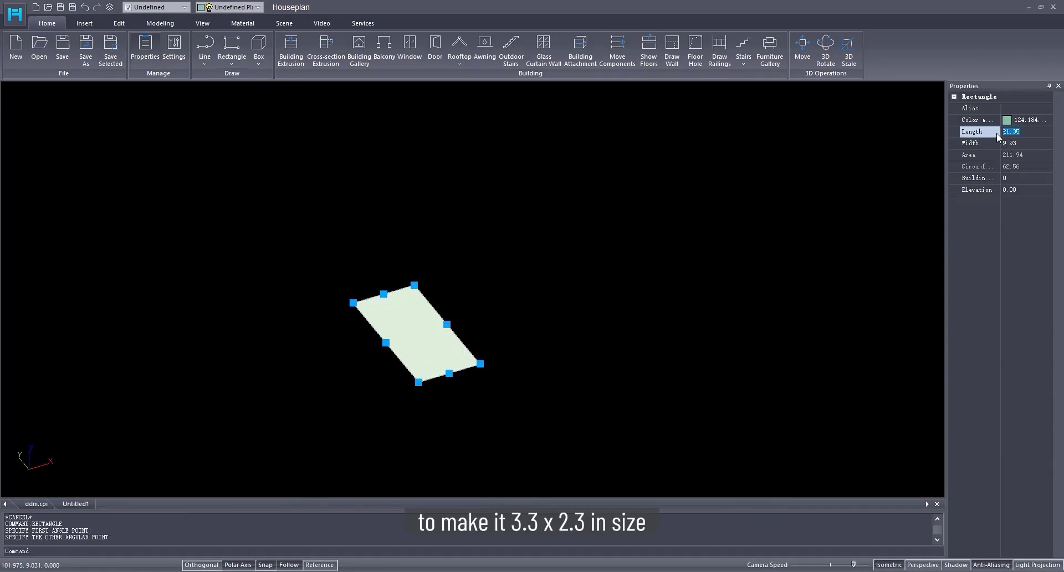
- Set the rectangle's length to 3.3 and its width to 2.3
{"action": "type", "text": "3.3"}
{"action": "key", "text": "Return"}
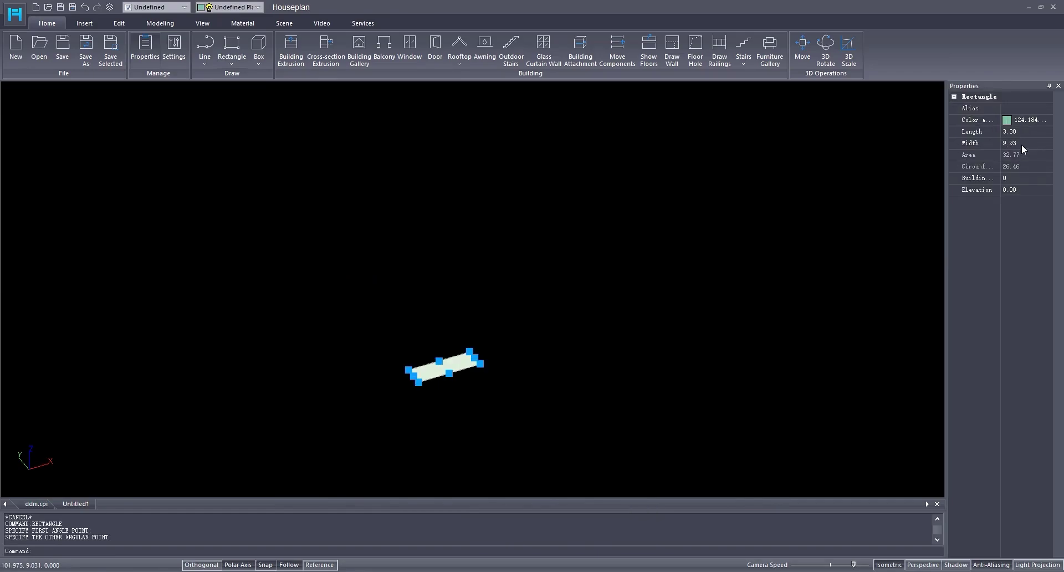
{"action": "left_click", "coordinate": [1004, 146]}
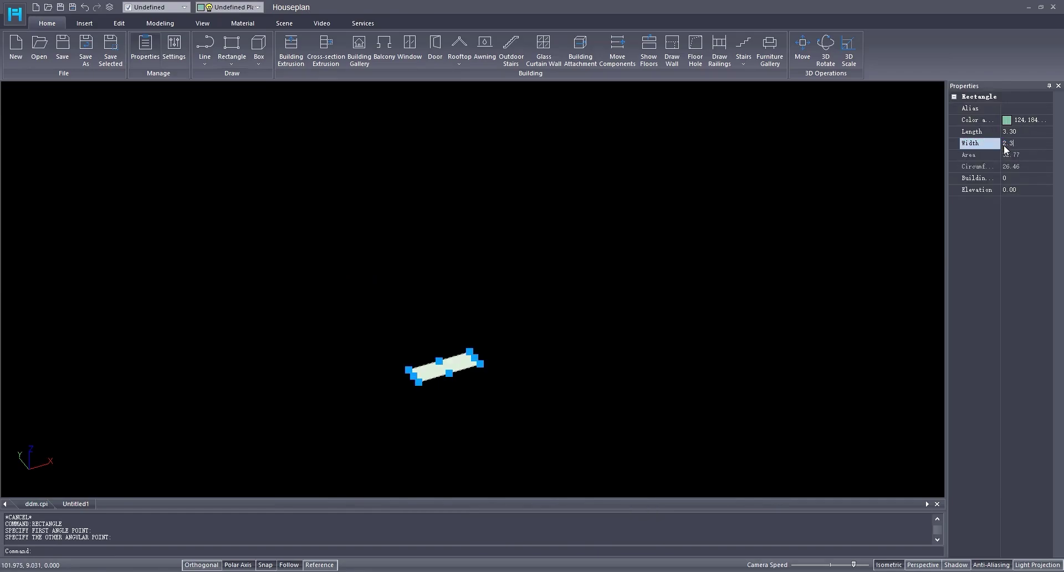
{"action": "key", "text": "Return"}
- Open the view control and show the rectangle in the Plane view
{"action": "right_click", "coordinate": [535, 368]}
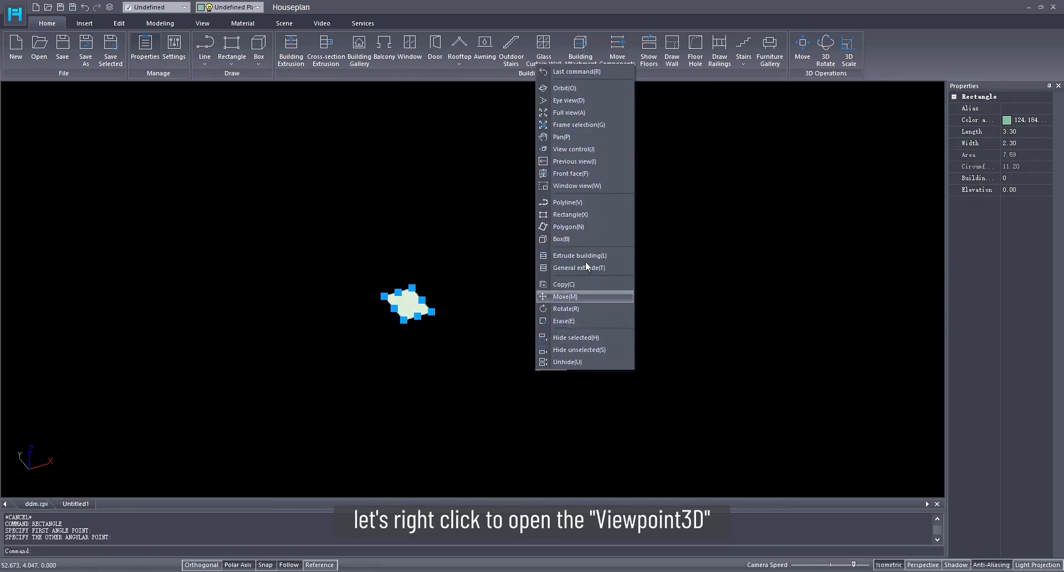
{"action": "left_click", "coordinate": [584, 149]}
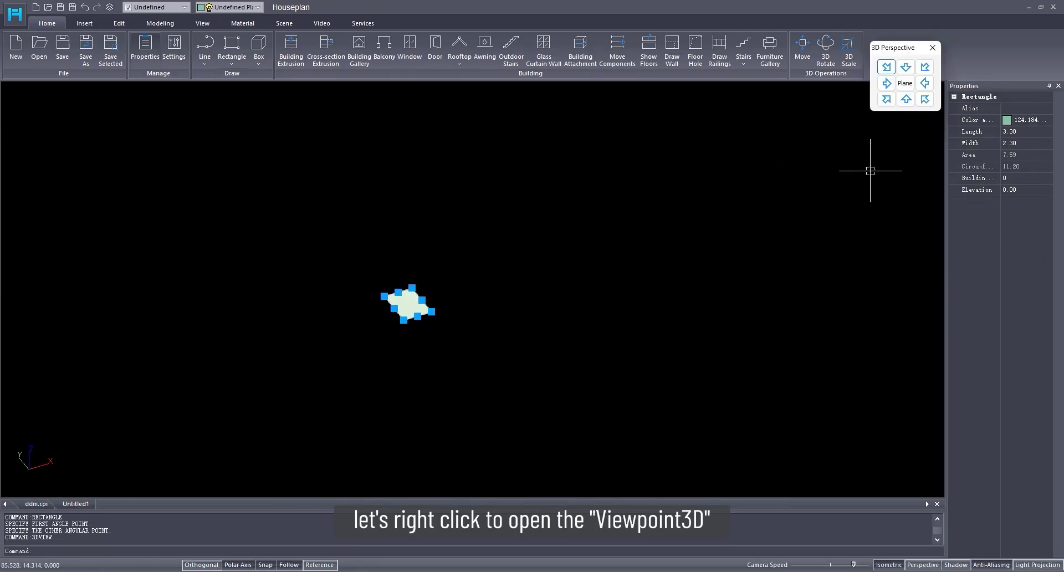
{"action": "left_click", "coordinate": [906, 83]}
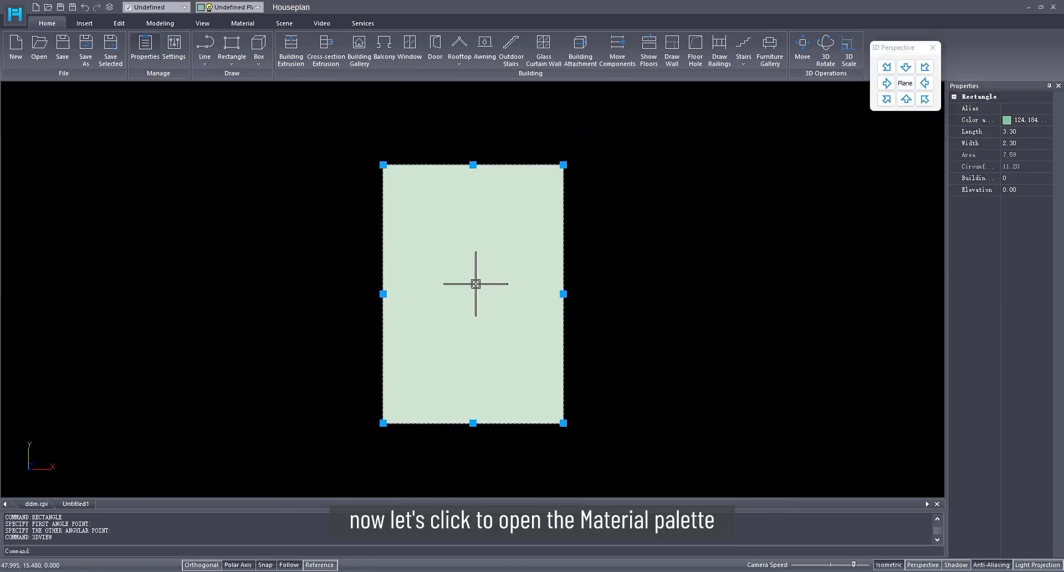
- Create a new texture category named ddm in the material library
{"action": "left_click", "coordinate": [243, 23]}
{"action": "left_click", "coordinate": [44, 61]}
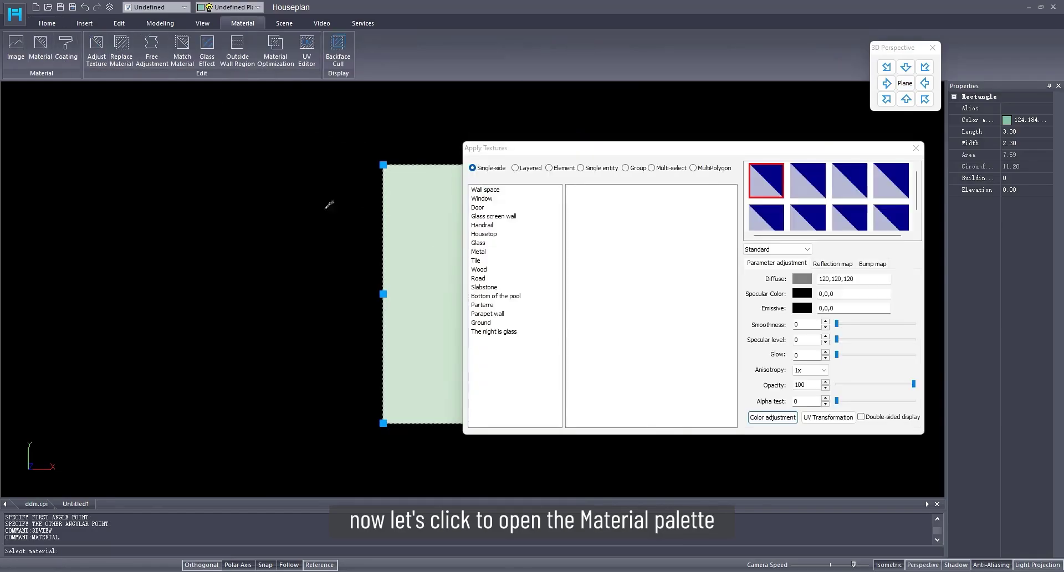
{"action": "right_click", "coordinate": [501, 367]}
{"action": "left_click", "coordinate": [521, 372]}
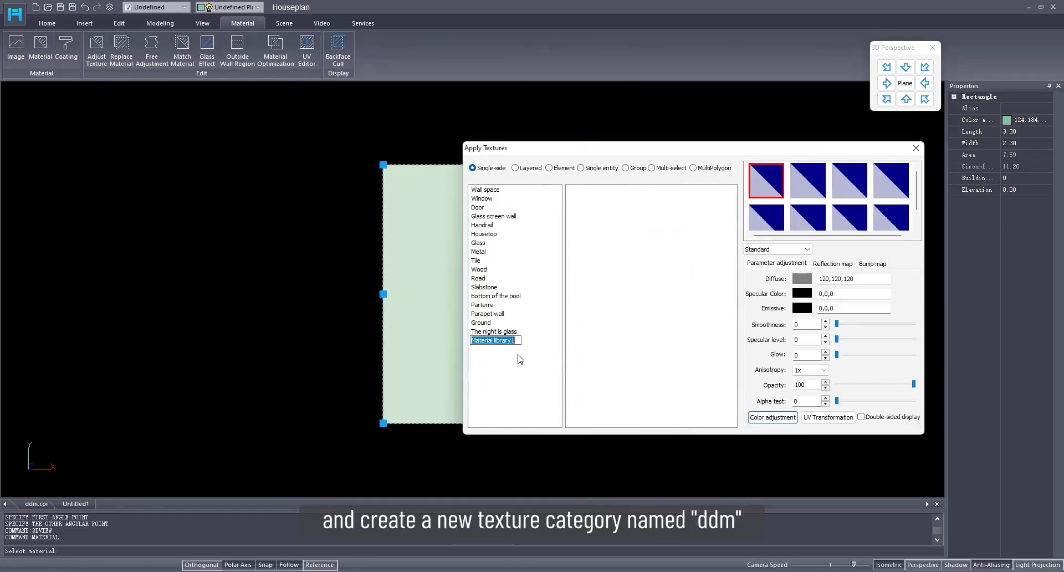
{"action": "type", "text": "ddm"}
{"action": "key", "text": "Return"}
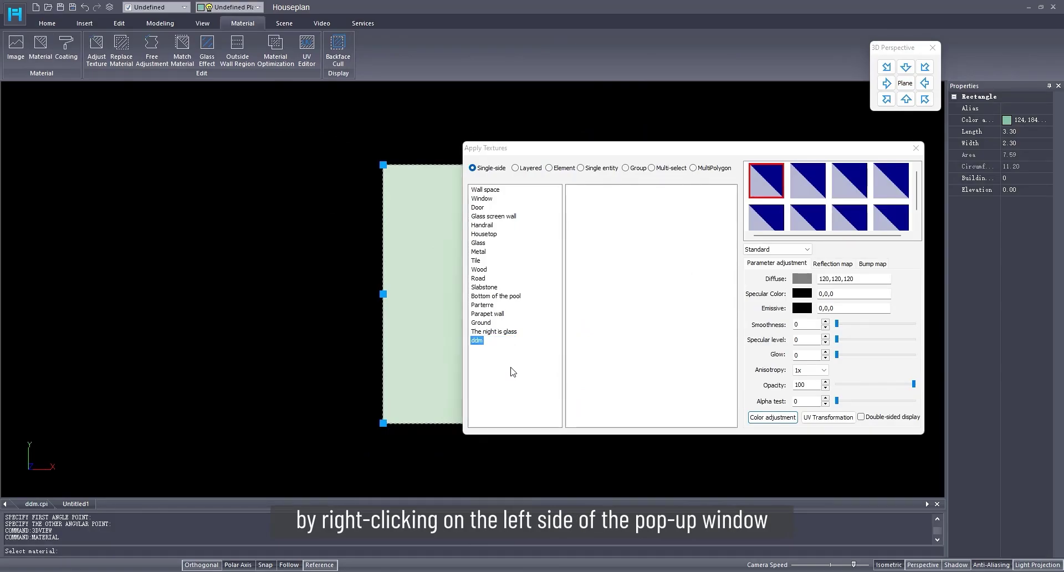
- Import the reference image ddm.jpg into the ddm texture category
{"action": "right_click", "coordinate": [617, 340]}
{"action": "left_click", "coordinate": [659, 346]}
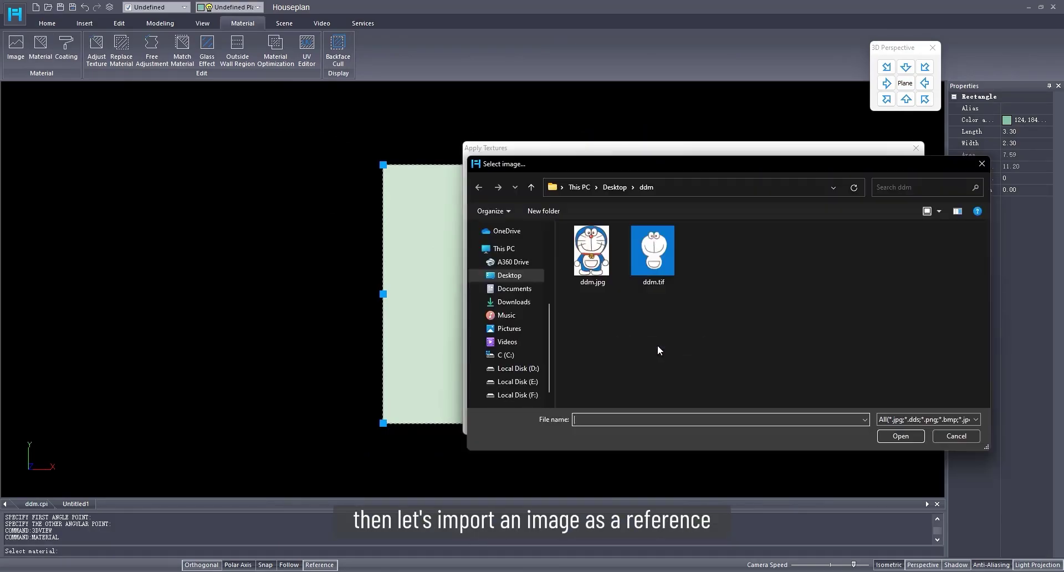
{"action": "left_click", "coordinate": [609, 248]}
{"action": "double_click", "coordinate": [609, 248]}
- Apply the ddm texture to the rectangle and use Free Adjustment to fit a single copy of the image to it
{"action": "left_click", "coordinate": [601, 212]}
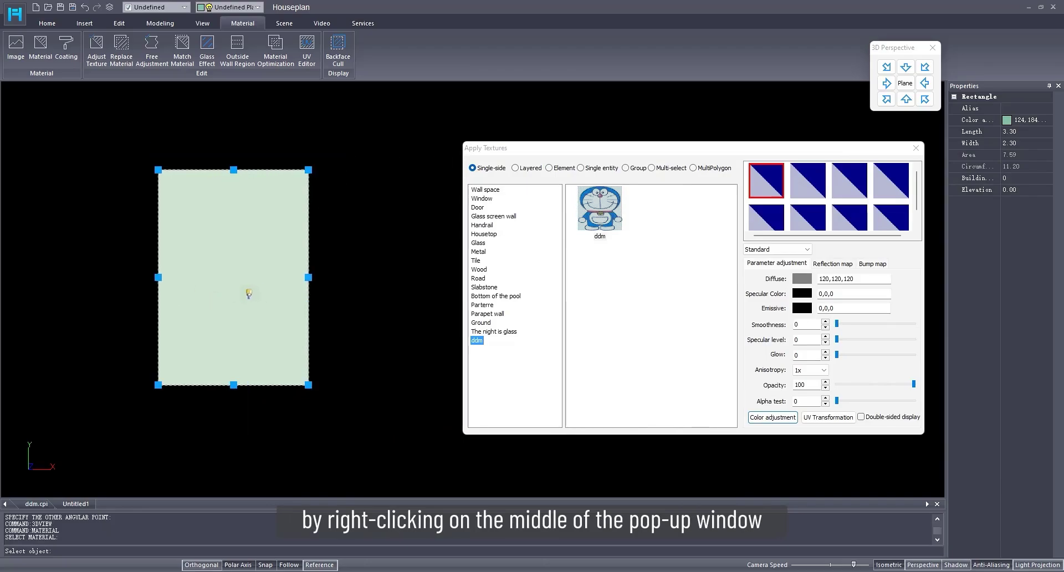
{"action": "left_click", "coordinate": [249, 294]}
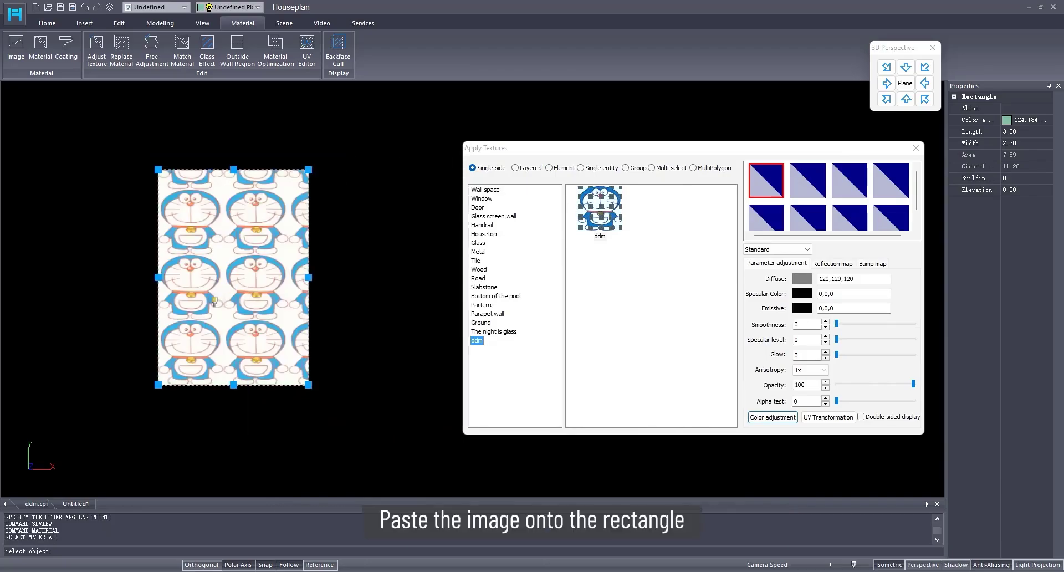
{"action": "left_click", "coordinate": [151, 51]}
{"action": "left_click", "coordinate": [297, 280]}
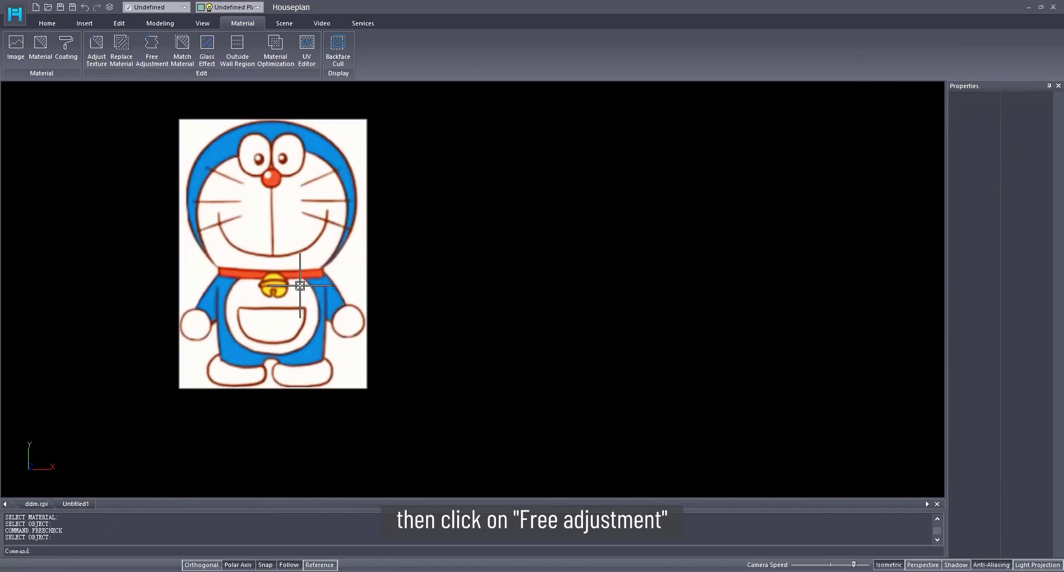
- Rotate the textured reference rectangle by 90 degrees with 3D Rotate so that it stands upright
{"action": "left_click", "coordinate": [295, 250]}
{"action": "left_click", "coordinate": [48, 22]}
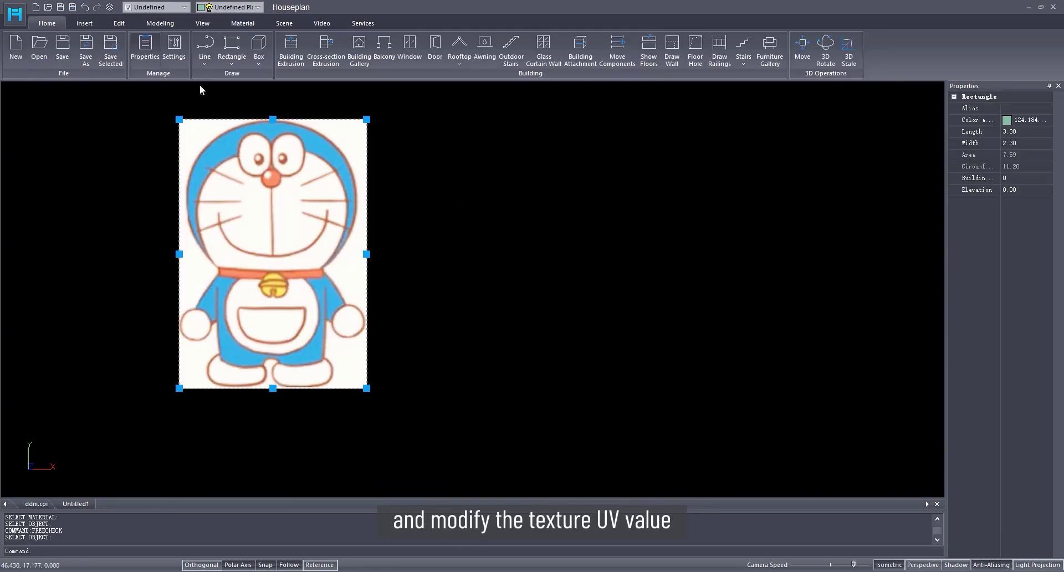
{"action": "left_click", "coordinate": [826, 60]}
{"action": "left_click_drag", "start_coordinate": [556, 232], "coordinate": [345, 356]}
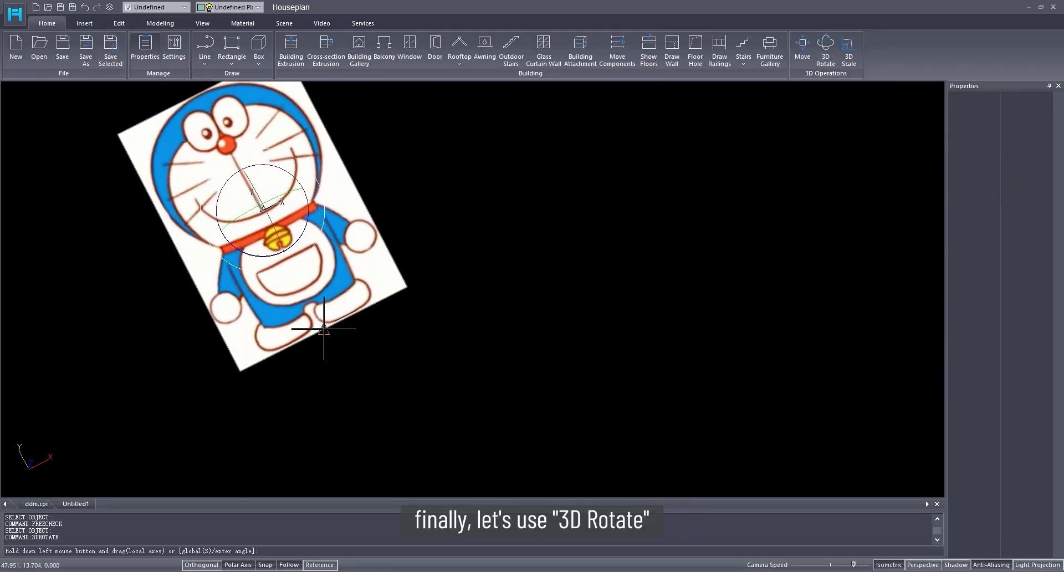
{"action": "left_click", "coordinate": [324, 329]}
{"action": "middle_click_drag", "start_coordinate": [353, 321], "coordinate": [423, 361]}
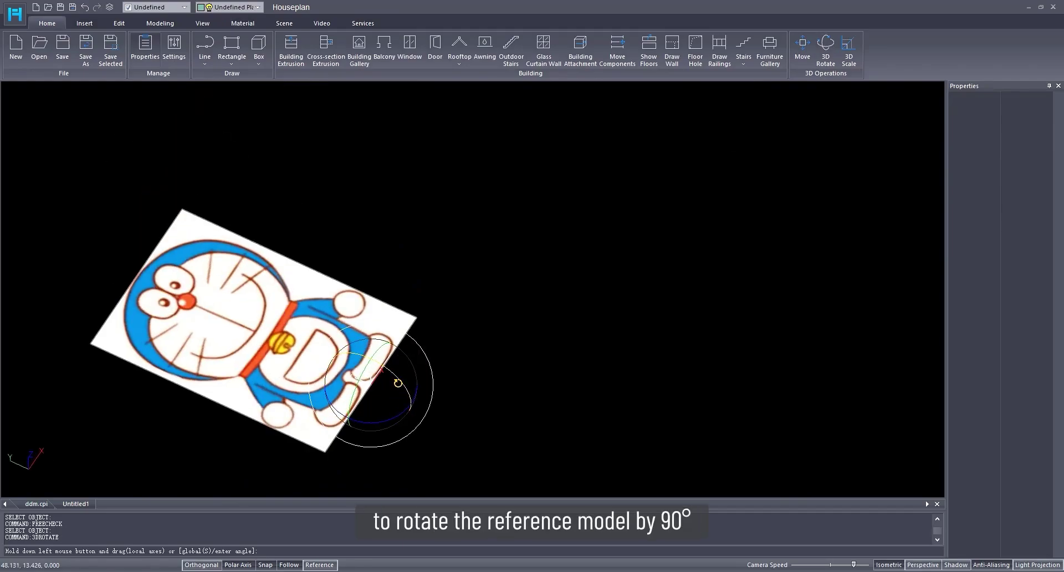
{"action": "type", "text": "90"}
{"action": "key", "text": "Return"}
{"action": "key", "text": "Return"}
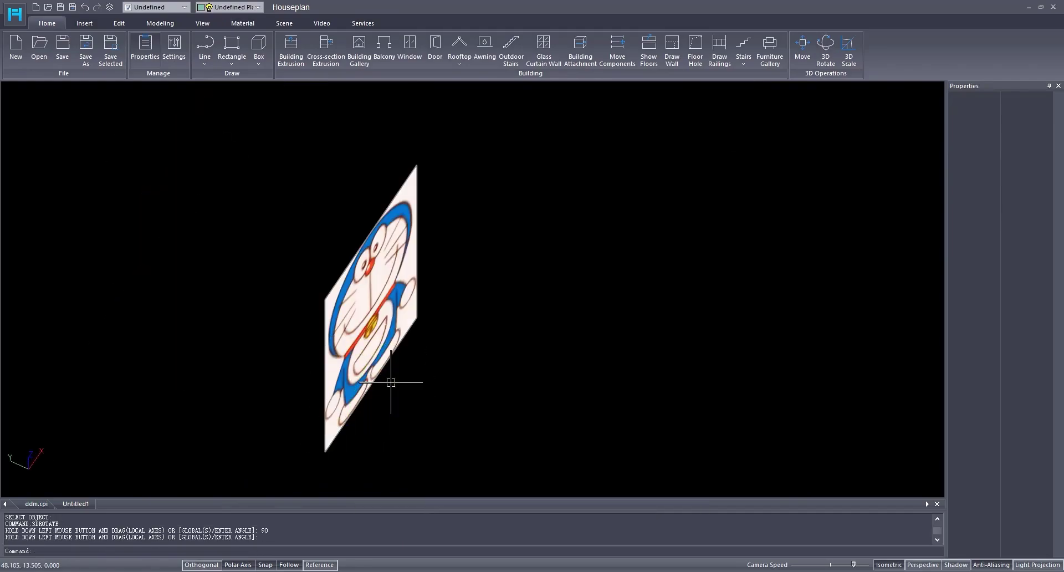
- Open the 3D view control and the Advanced Modeling window
{"action": "right_click", "coordinate": [599, 371]}
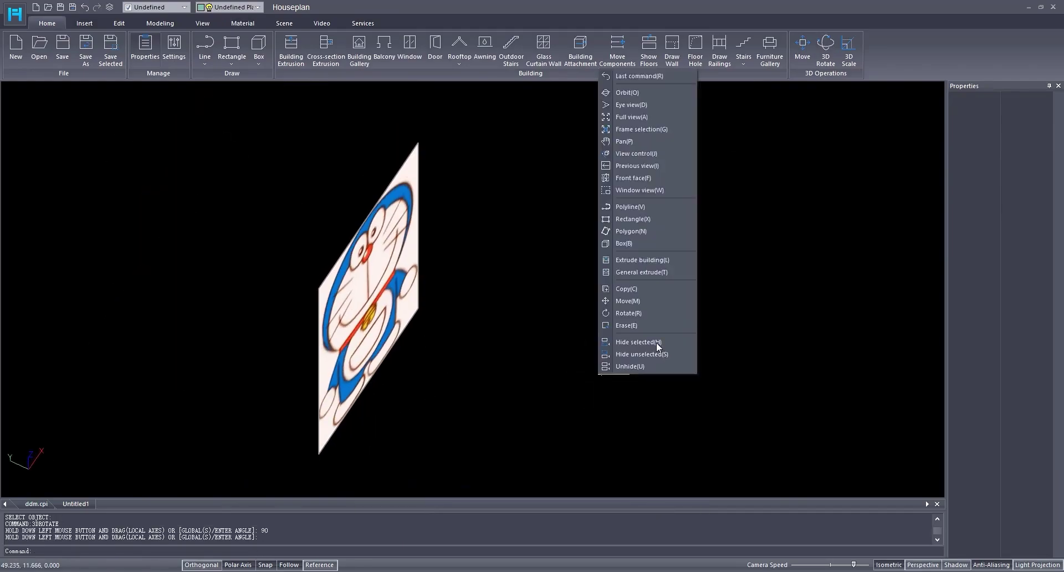
{"action": "left_click", "coordinate": [667, 152]}
{"action": "left_click_drag", "start_coordinate": [608, 211], "coordinate": [198, 160]}
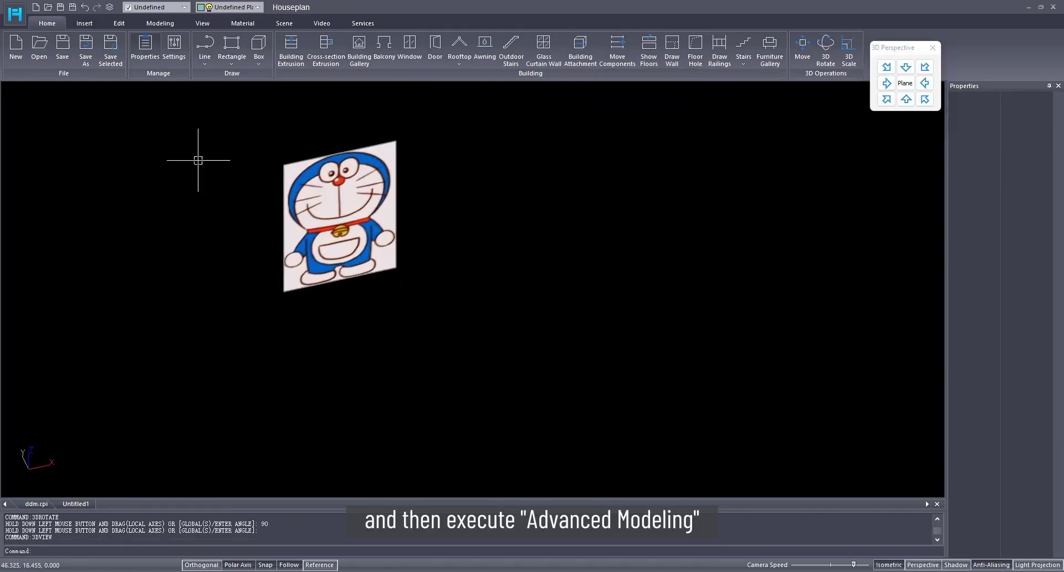
{"action": "left_click", "coordinate": [166, 22]}
{"action": "left_click", "coordinate": [32, 47]}
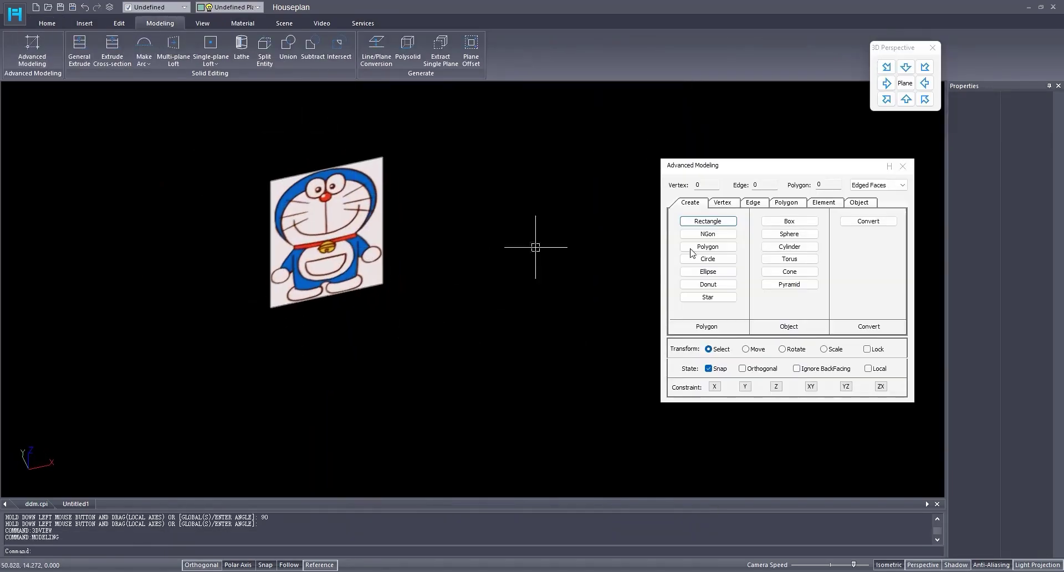
- Show the upright reference image from the front and turn off Snap for advanced modeling
{"action": "left_click", "coordinate": [906, 99]}
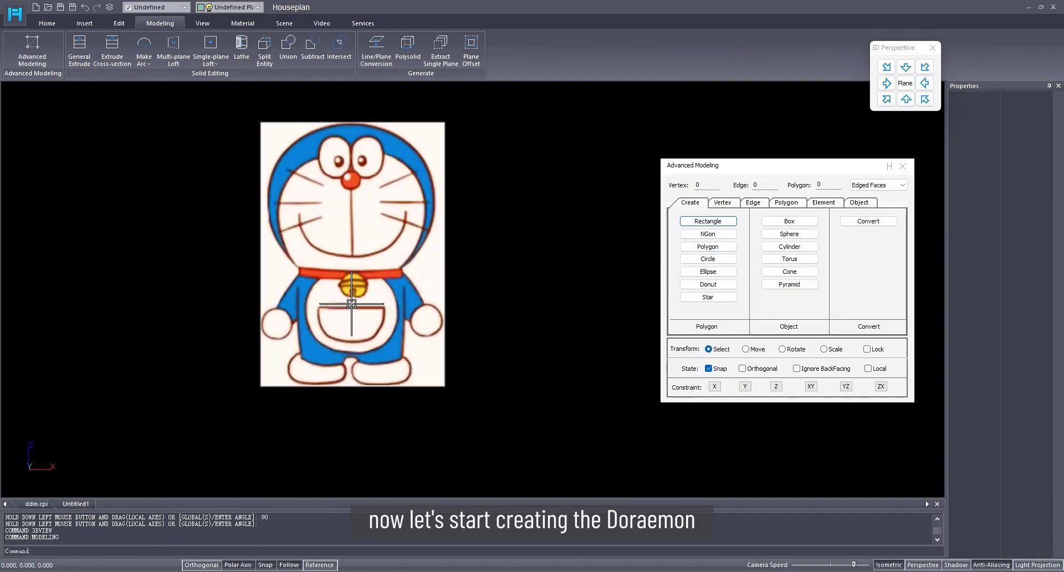
{"action": "middle_click_drag", "start_coordinate": [359, 292], "coordinate": [411, 336]}
{"action": "left_click", "coordinate": [710, 369]}
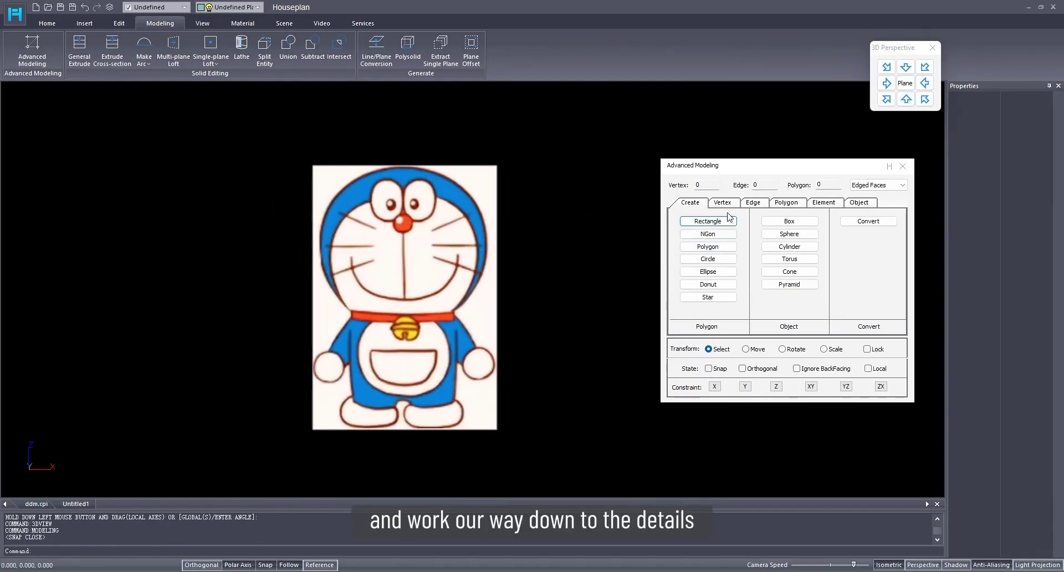
- Create a sphere with a radius of about 1.01 centred on the reference head and set its segment number to 20
{"action": "left_click", "coordinate": [789, 234]}
{"action": "scroll", "coordinate": [443, 230], "scroll_direction": "up", "scroll_amount": 1}
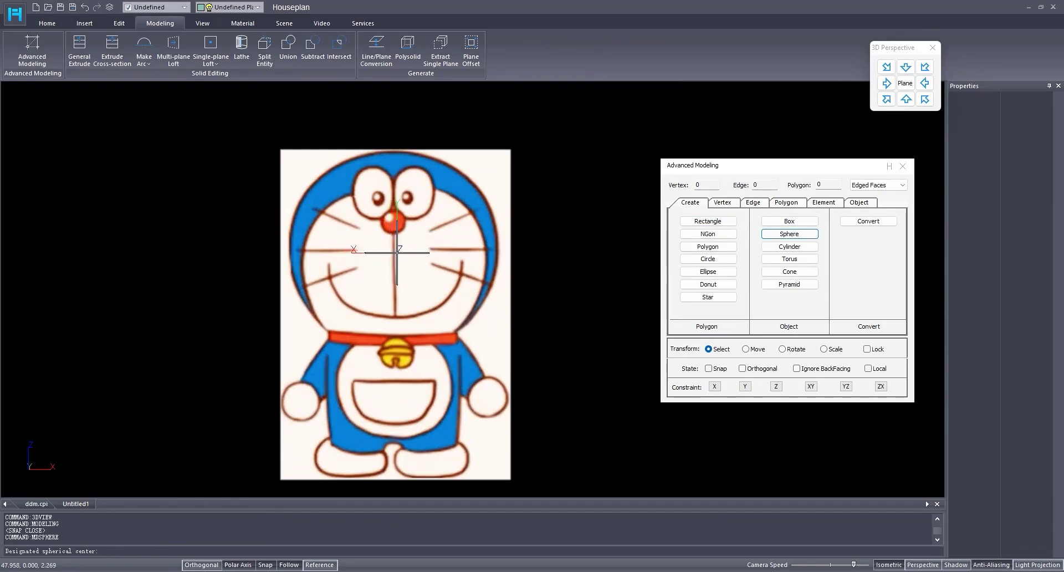
{"action": "left_click", "coordinate": [394, 253]}
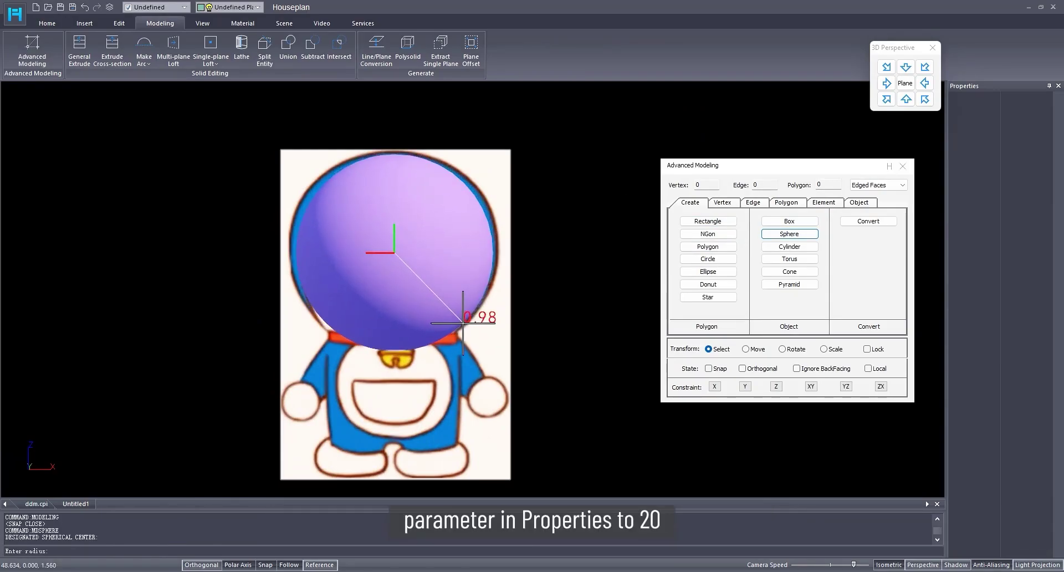
{"action": "left_click", "coordinate": [463, 326]}
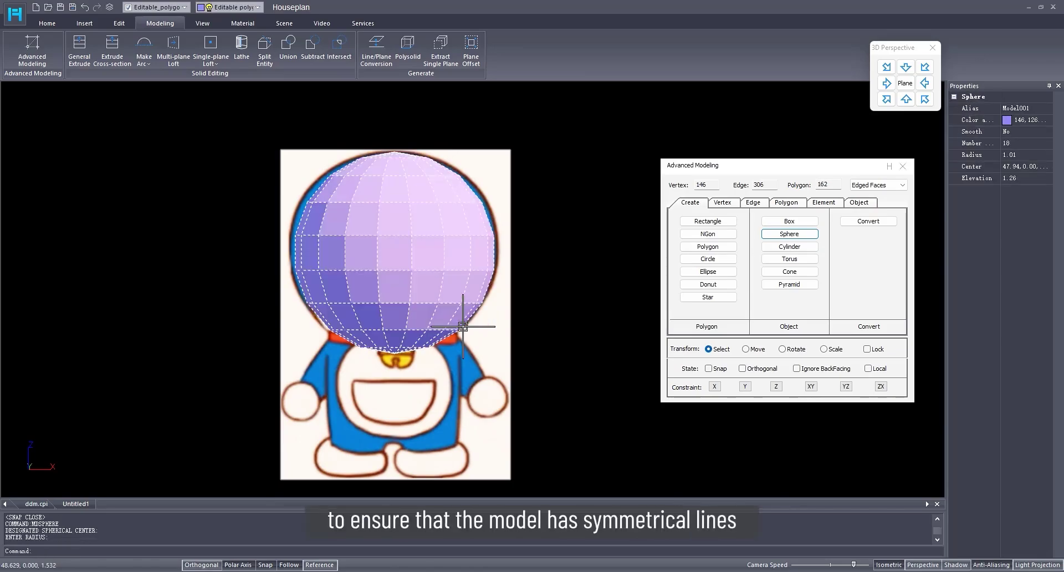
{"action": "left_click", "coordinate": [1004, 145]}
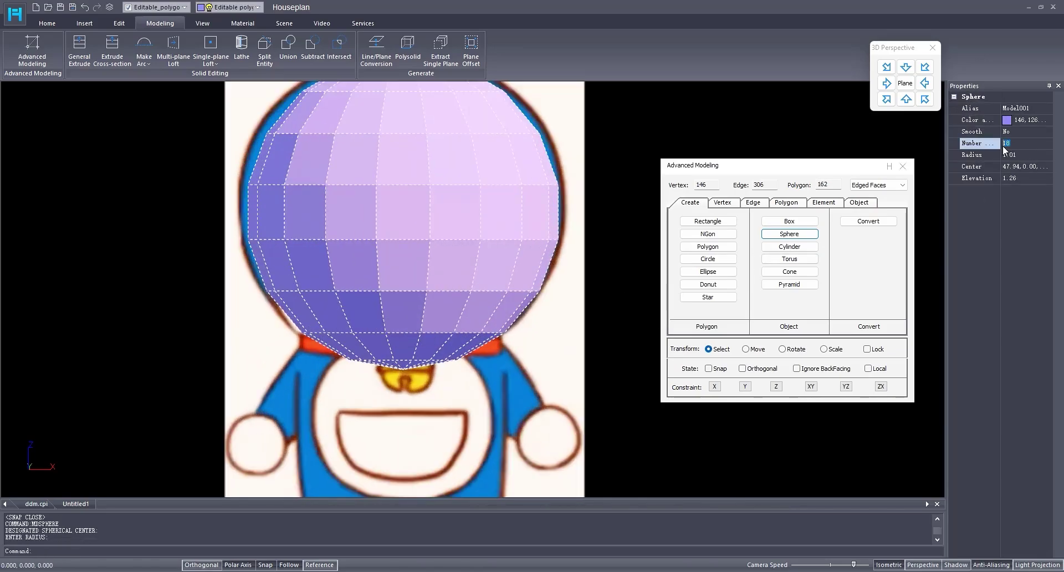
{"action": "type", "text": "20"}
{"action": "key", "text": "Return"}
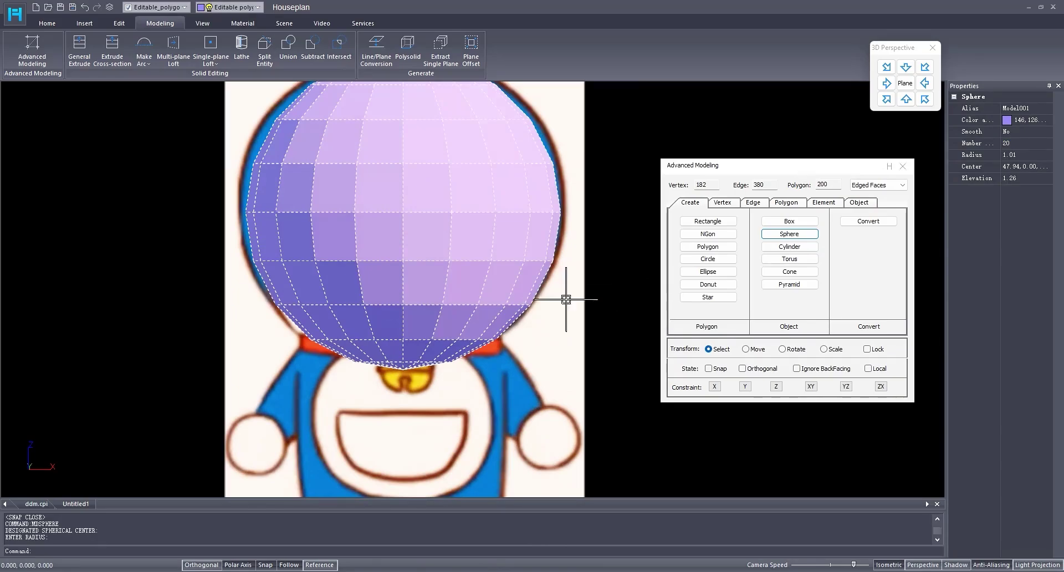
- Move the sphere slightly upward and scale it up uniformly to match the head outline in the reference image
{"action": "middle_click_drag", "start_coordinate": [467, 335], "coordinate": [467, 356]}
{"action": "scroll", "coordinate": [467, 356], "scroll_direction": "down", "scroll_amount": 1}
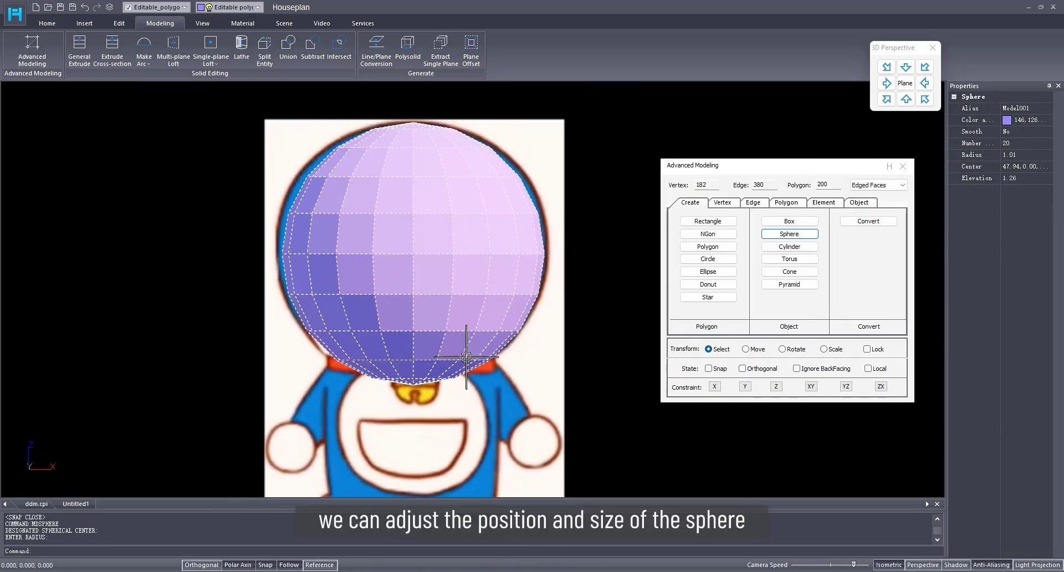
{"action": "left_click", "coordinate": [746, 350]}
{"action": "left_click_drag", "start_coordinate": [413, 226], "coordinate": [414, 224]}
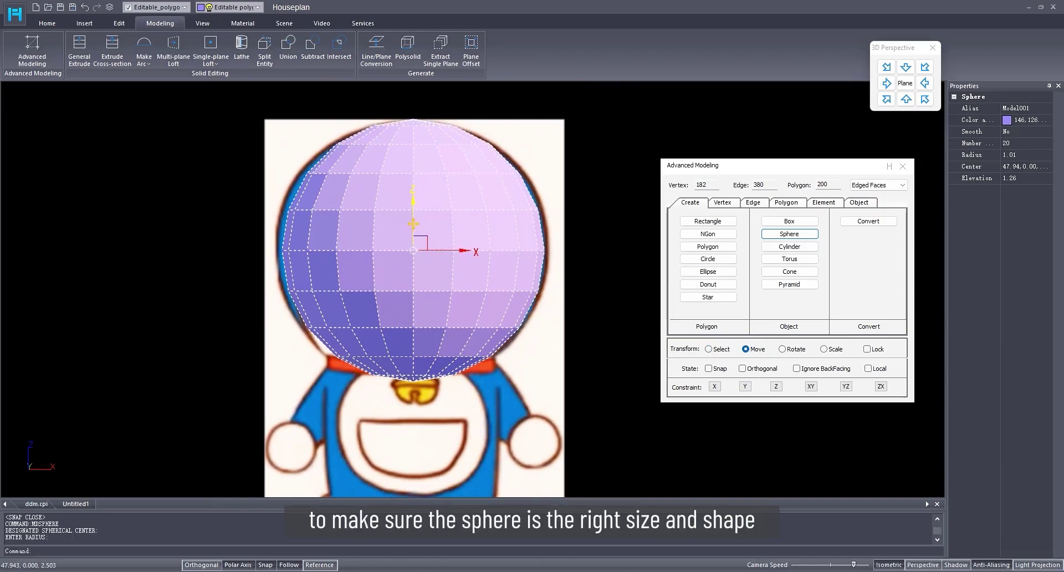
{"action": "middle_click_drag", "start_coordinate": [405, 307], "coordinate": [422, 248]}
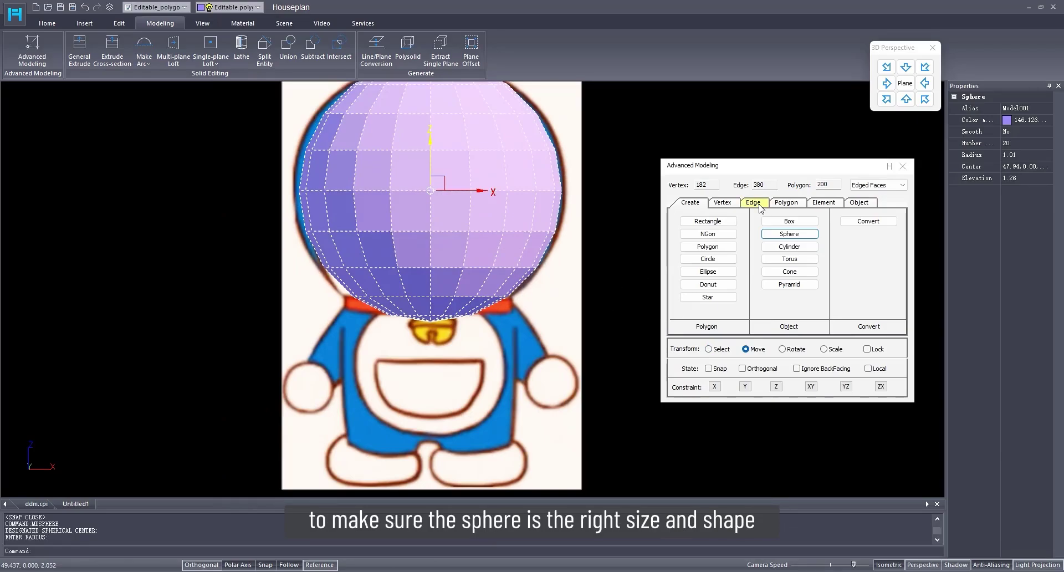
{"action": "middle_click_drag", "start_coordinate": [410, 203], "coordinate": [404, 231]}
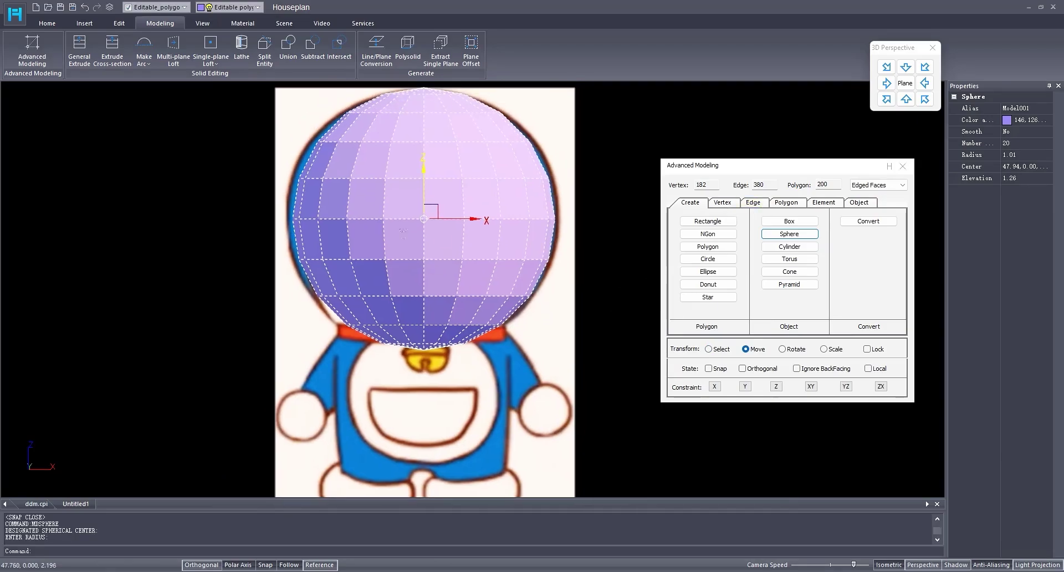
{"action": "left_click", "coordinate": [824, 350]}
{"action": "left_click_drag", "start_coordinate": [431, 212], "coordinate": [431, 209]}
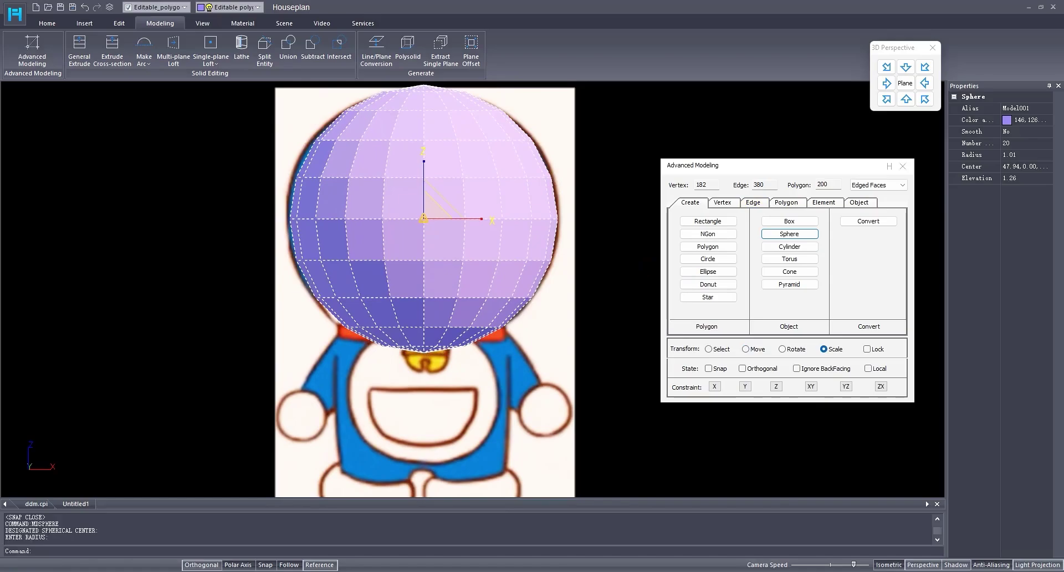
- Delete the redundant edges that form the bottom cap of the head sphere, below the top of the collar
{"action": "left_click", "coordinate": [754, 202]}
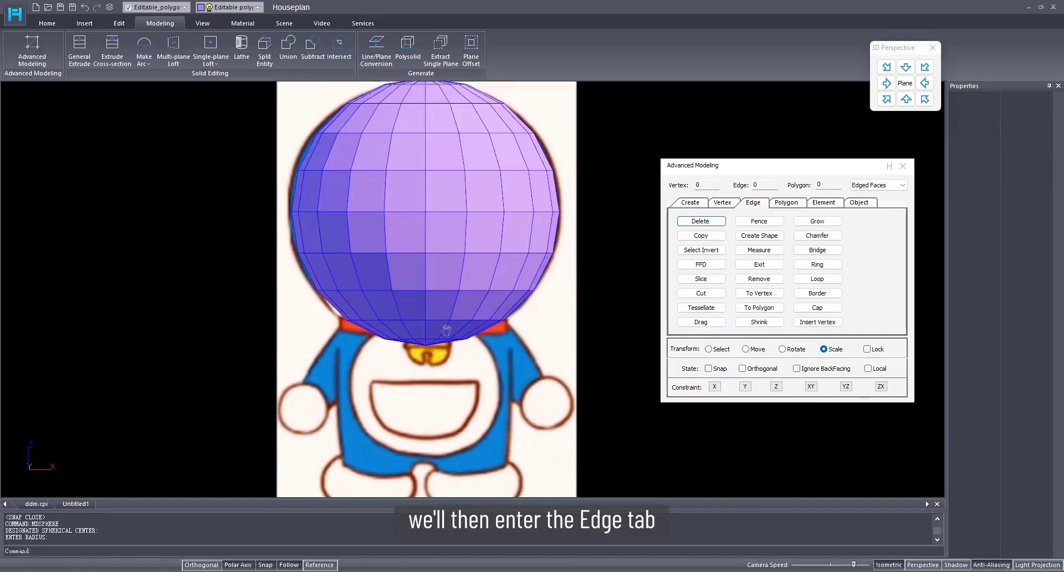
{"action": "middle_click_drag", "start_coordinate": [181, 439], "coordinate": [173, 396]}
{"action": "left_click_drag", "start_coordinate": [172, 397], "coordinate": [582, 284]}
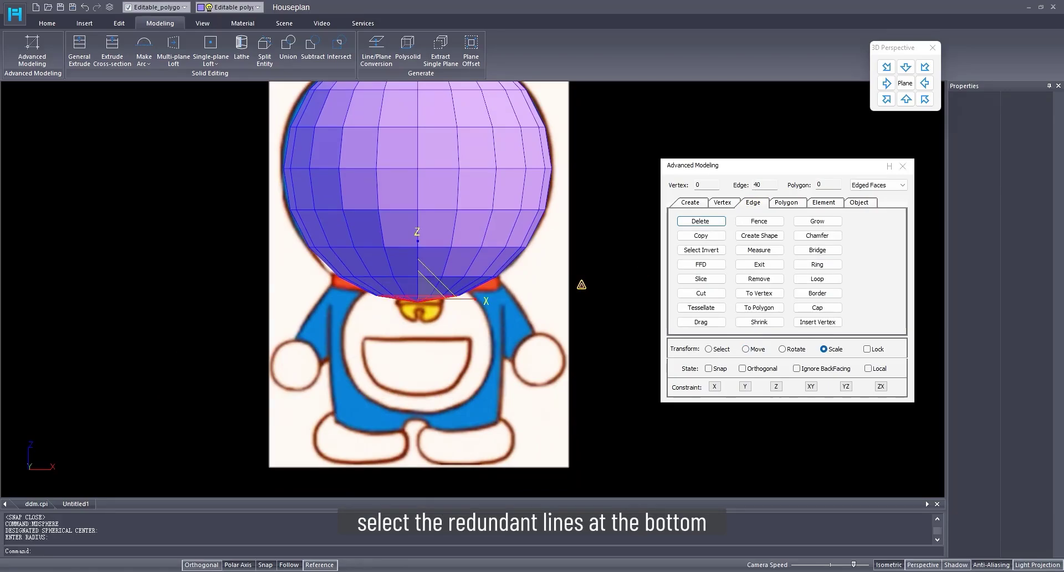
{"action": "left_click", "coordinate": [701, 221]}
- Extend the open bottom edge loop of the head straight down to the tops of the feet to form the body
{"action": "scroll", "coordinate": [183, 385], "scroll_direction": "up", "scroll_amount": 3}
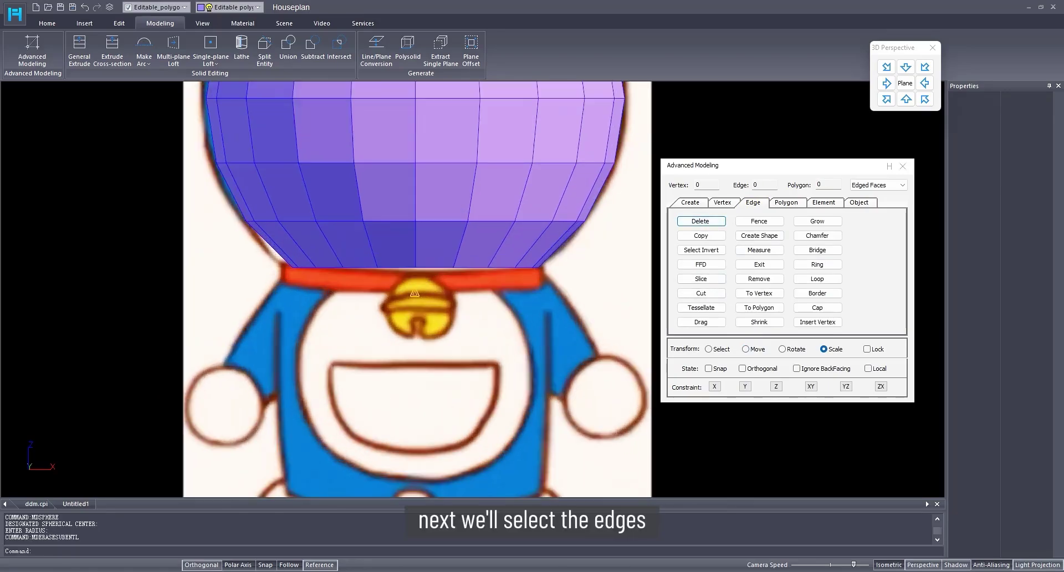
{"action": "scroll", "coordinate": [183, 385], "scroll_direction": "down", "scroll_amount": 2}
{"action": "left_click_drag", "start_coordinate": [175, 404], "coordinate": [600, 255]}
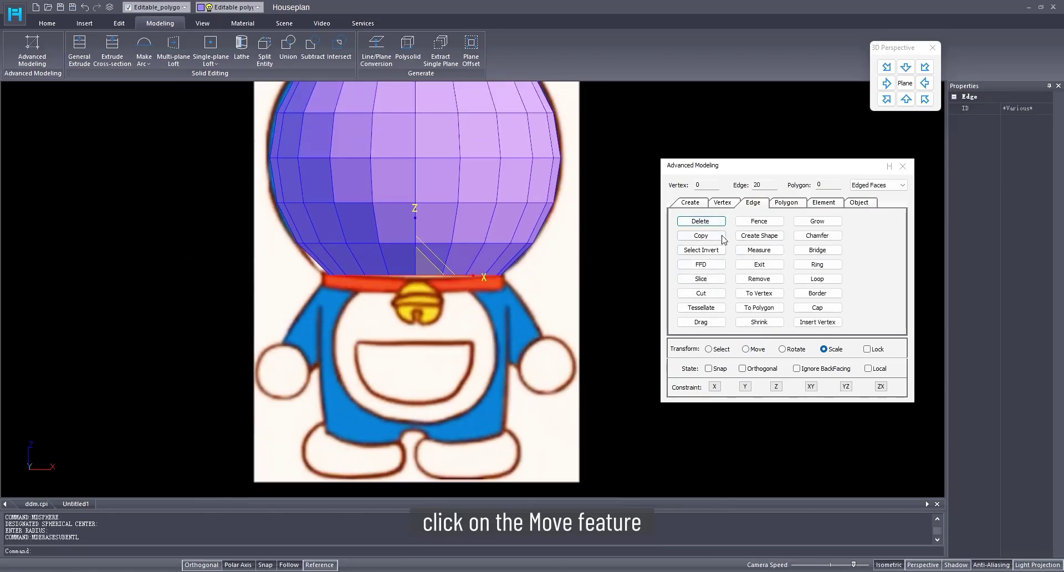
{"action": "left_click", "coordinate": [746, 349]}
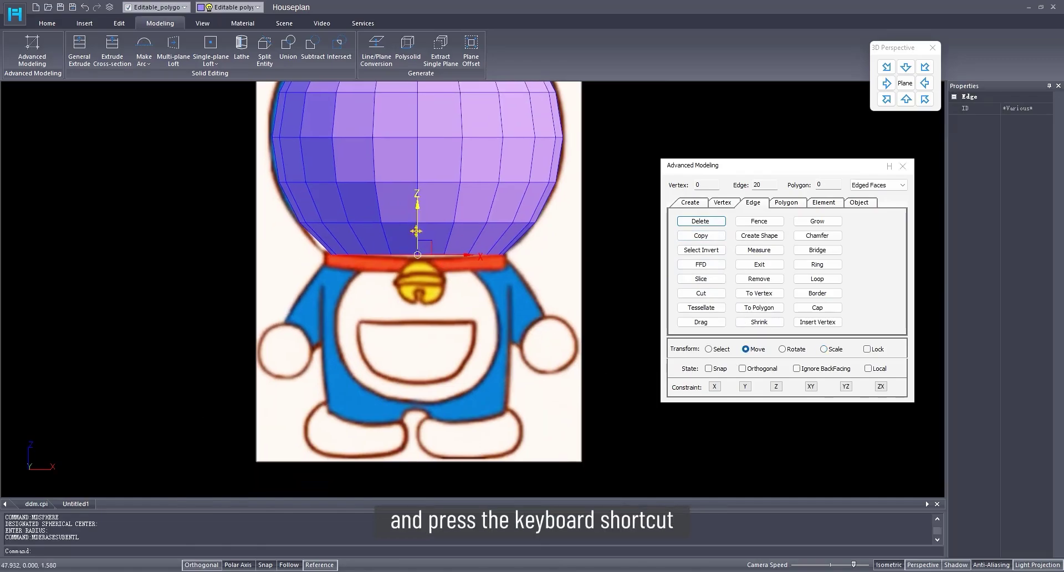
{"action": "left_click_drag", "start_coordinate": [417, 224], "coordinate": [397, 377], "text": "shift"}
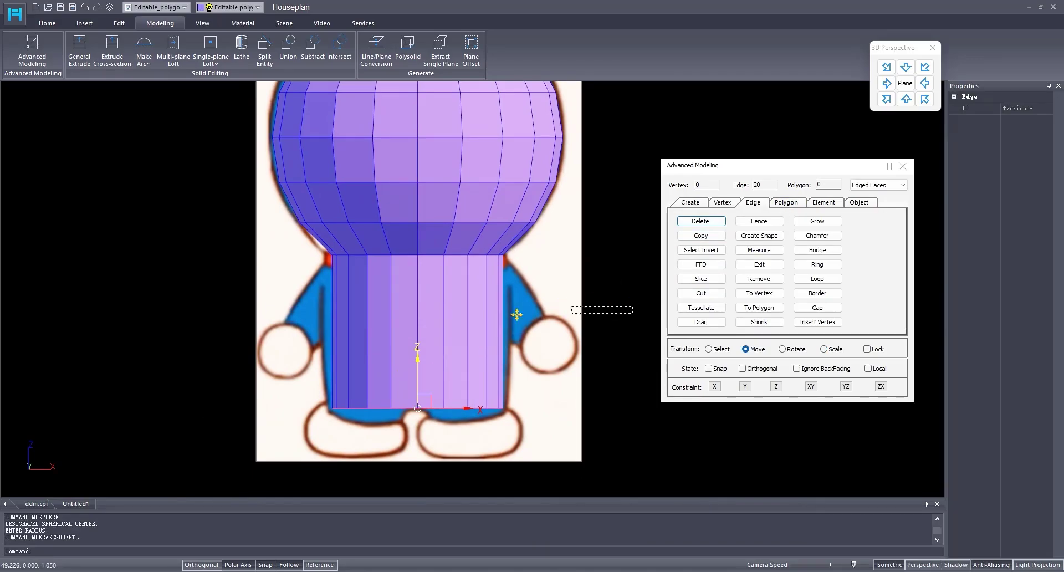
- Divide the body's vertical edges into 4 equal segments with Measure, using the Plane object and the Multi-line method
{"action": "left_click_drag", "start_coordinate": [516, 315], "coordinate": [190, 317]}
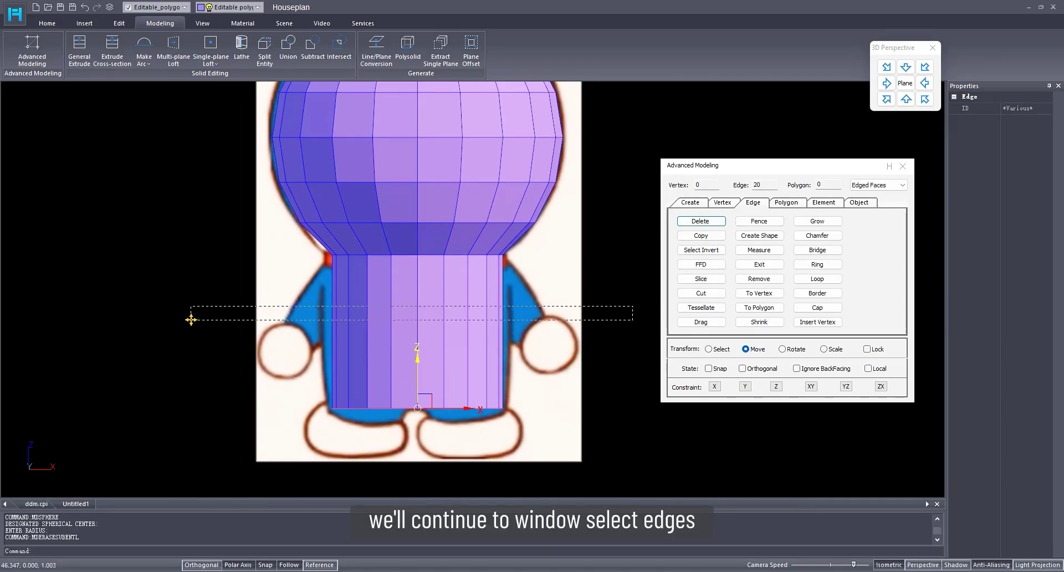
{"action": "left_click", "coordinate": [775, 250]}
{"action": "left_click", "coordinate": [503, 165]}
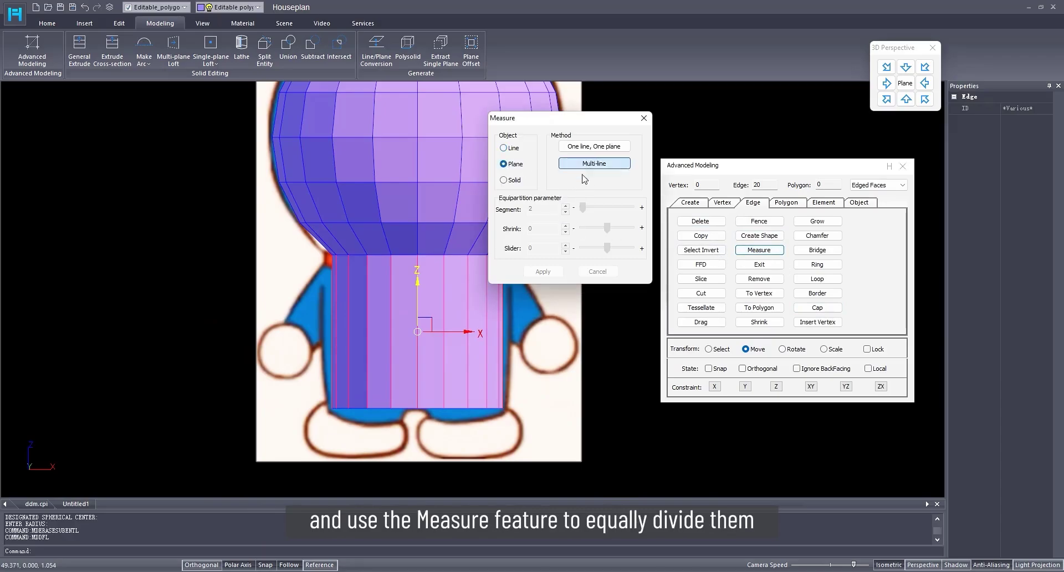
{"action": "left_click", "coordinate": [566, 205]}
{"action": "left_click", "coordinate": [566, 206]}
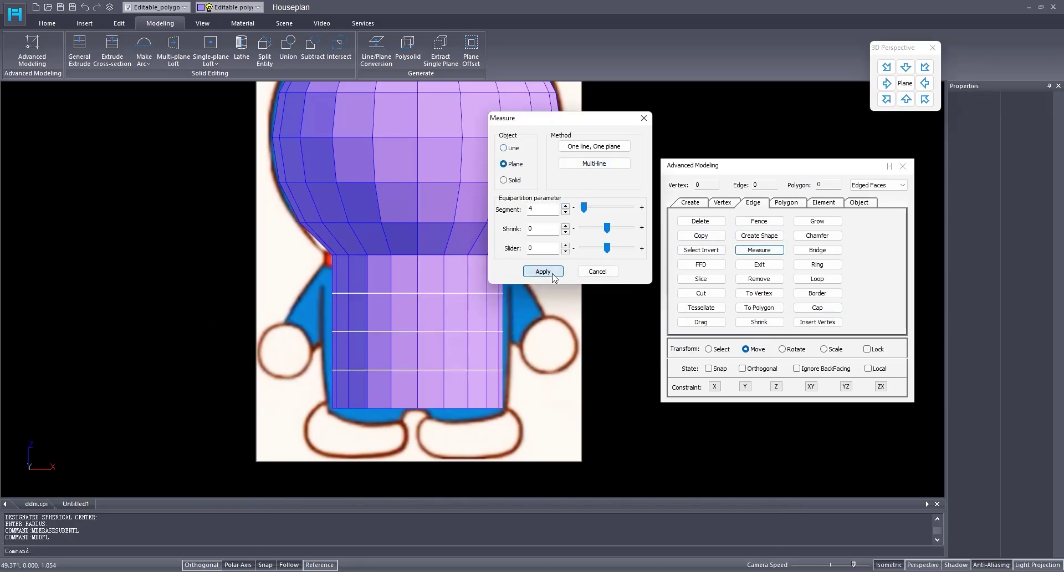
{"action": "left_click", "coordinate": [543, 272]}
- Scale up the body's uppermost new edge ring to match the reference body outline
{"action": "left_click_drag", "start_coordinate": [200, 285], "coordinate": [553, 310]}
{"action": "left_click", "coordinate": [644, 118]}
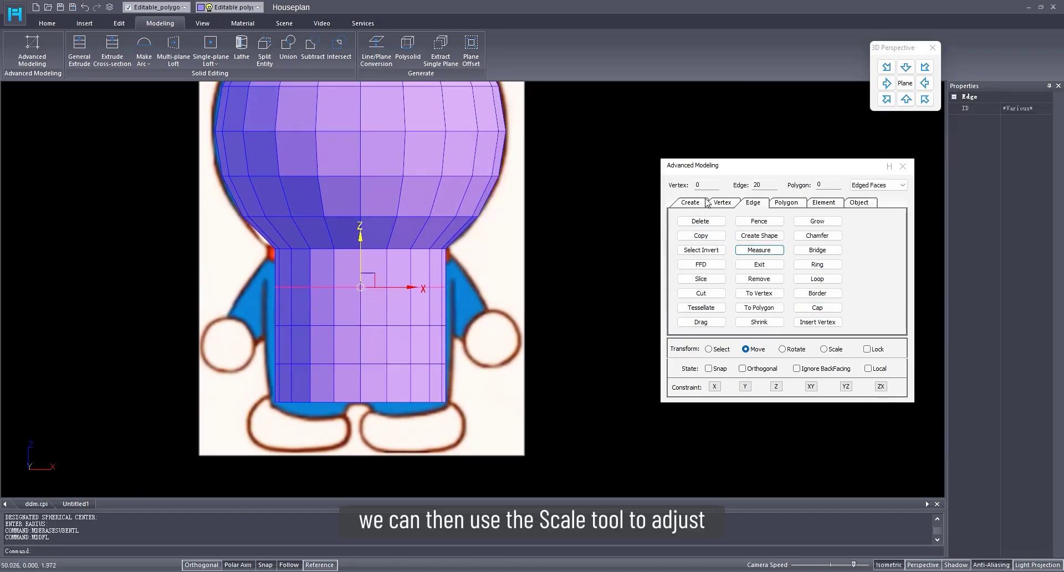
{"action": "left_click", "coordinate": [824, 350]}
{"action": "scroll", "coordinate": [249, 288], "scroll_direction": "up", "scroll_amount": 3}
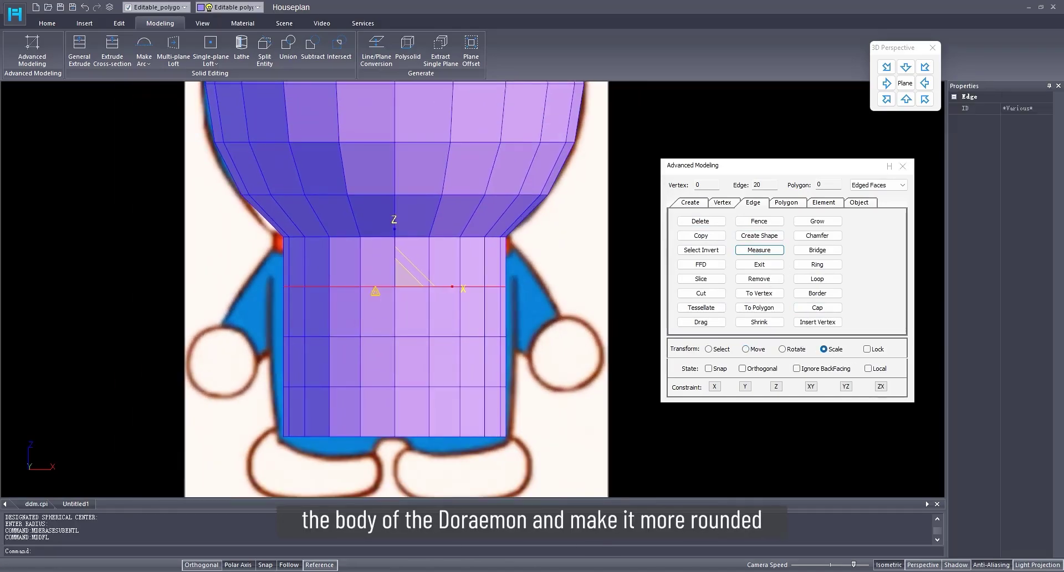
{"action": "left_click_drag", "start_coordinate": [396, 287], "coordinate": [395, 283]}
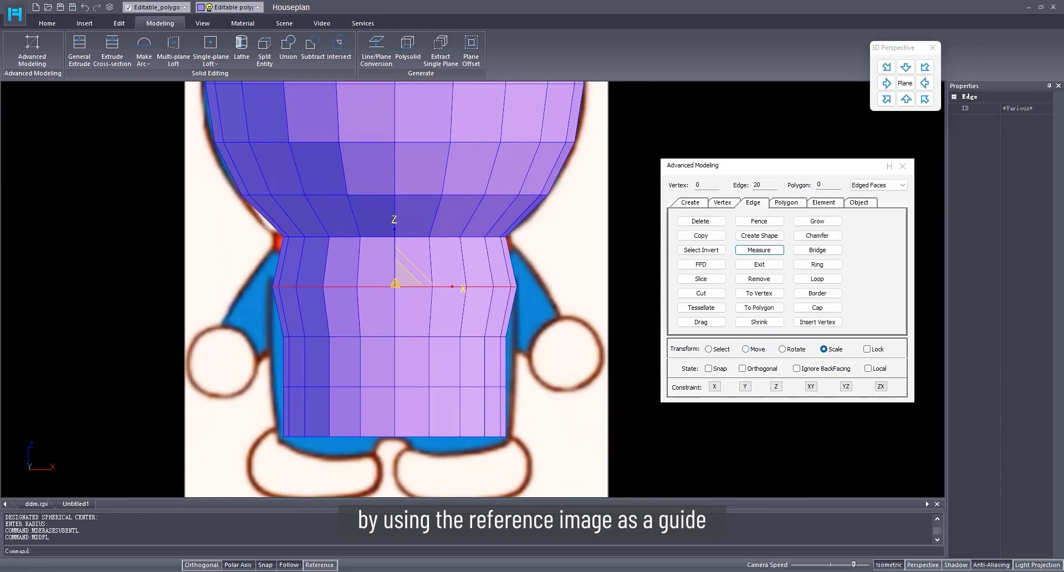
- Scale up the body's middle, lower and bottom edge rings one after another to follow the rounded reference outline
{"action": "middle_click_drag", "start_coordinate": [395, 311], "coordinate": [415, 270]}
{"action": "left_click_drag", "start_coordinate": [155, 276], "coordinate": [499, 320]}
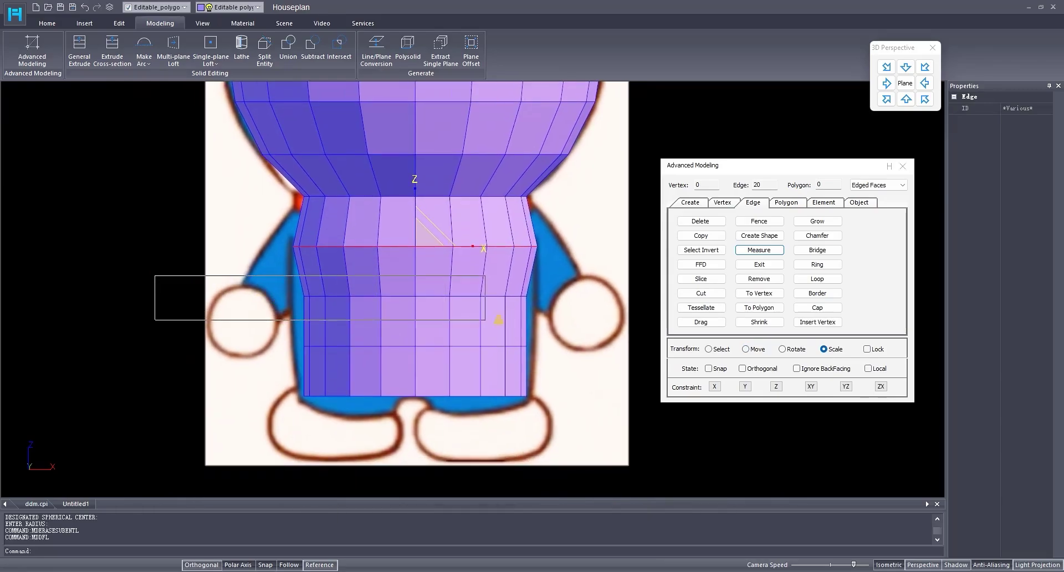
{"action": "left_click_drag", "start_coordinate": [576, 319], "coordinate": [575, 319]}
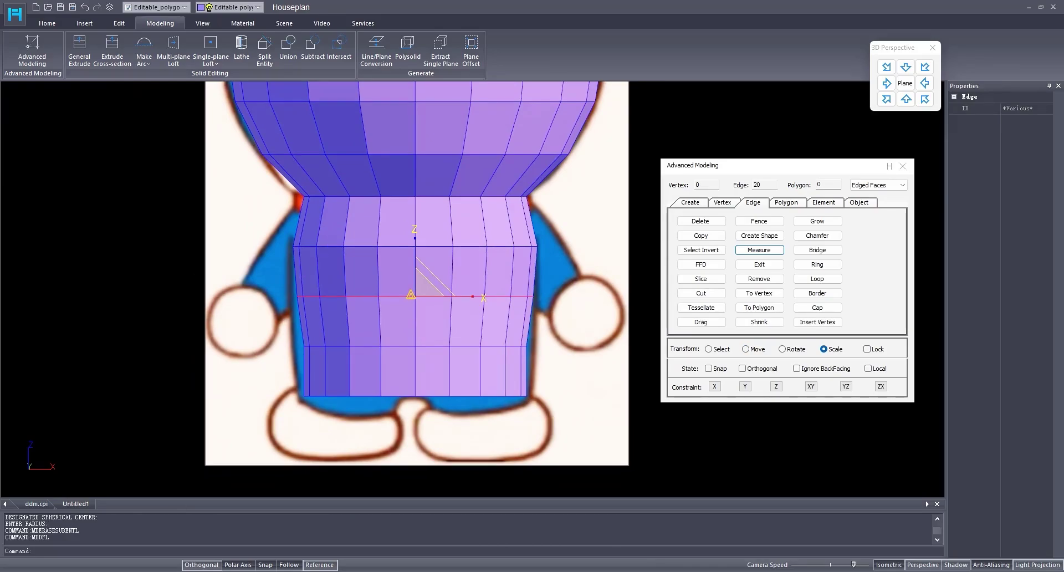
{"action": "middle_click_drag", "start_coordinate": [410, 294], "coordinate": [419, 266]}
{"action": "left_click_drag", "start_coordinate": [224, 309], "coordinate": [619, 344]}
{"action": "left_click_drag", "start_coordinate": [426, 313], "coordinate": [429, 311]}
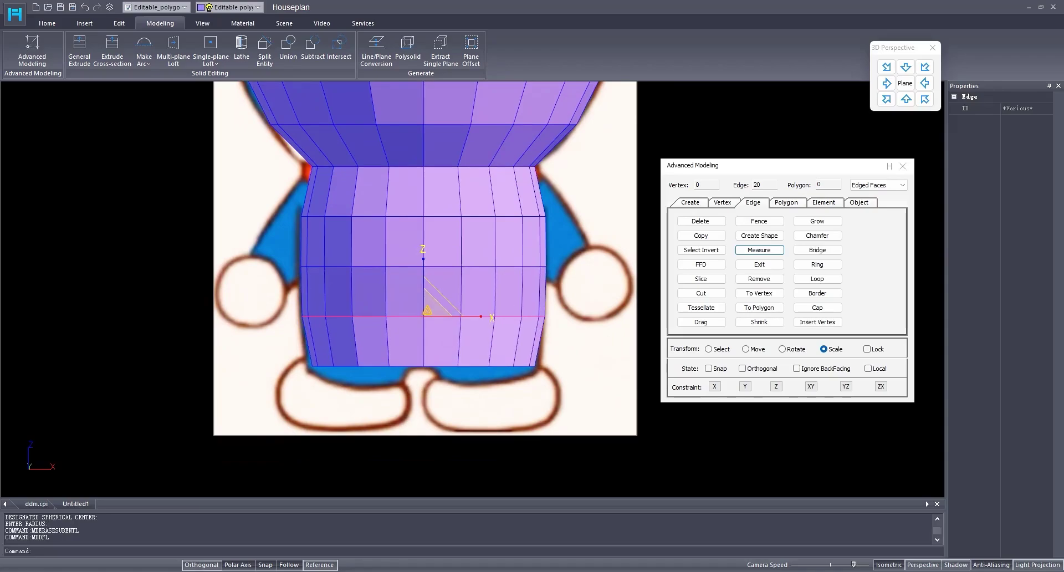
{"action": "middle_click_drag", "start_coordinate": [399, 334], "coordinate": [408, 318]}
{"action": "left_click_drag", "start_coordinate": [207, 326], "coordinate": [669, 428]}
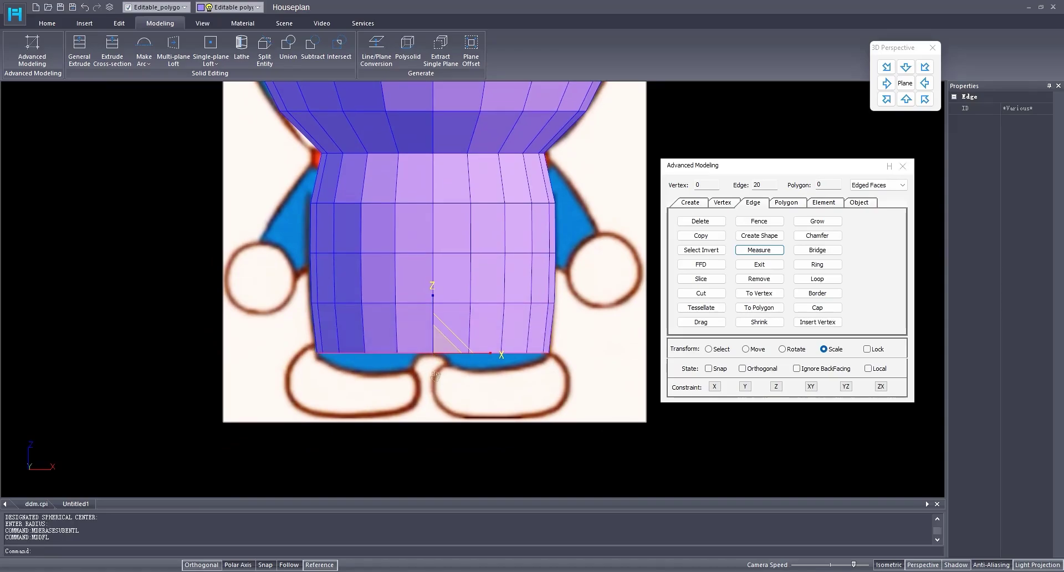
- Extend the left half of the body's bottom edge loop downward to the top of the foot to start the leg
{"action": "scroll", "coordinate": [443, 354], "scroll_direction": "down", "scroll_amount": 5}
{"action": "scroll", "coordinate": [455, 372], "scroll_direction": "up", "scroll_amount": 4}
{"action": "scroll", "coordinate": [455, 373], "scroll_direction": "up", "scroll_amount": 2}
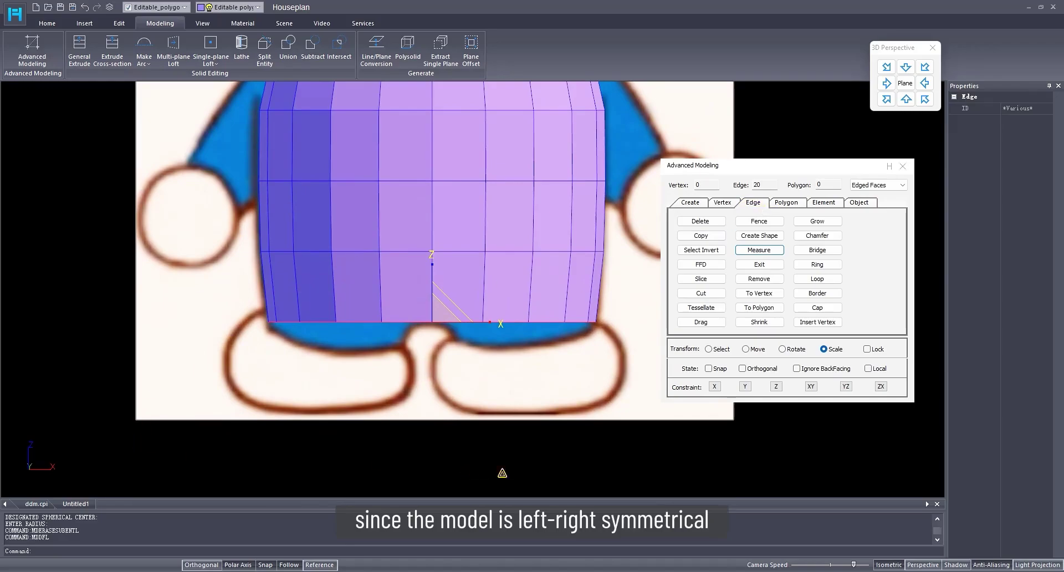
{"action": "left_click", "coordinate": [754, 351]}
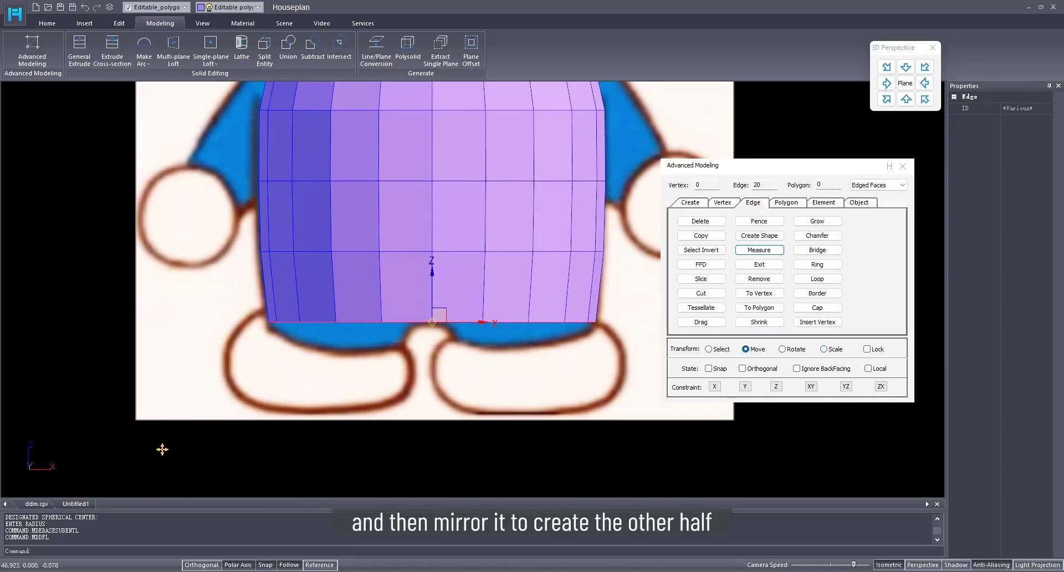
{"action": "left_click_drag", "start_coordinate": [114, 467], "coordinate": [445, 292]}
{"action": "left_click_drag", "start_coordinate": [352, 287], "coordinate": [338, 312], "text": "shift"}
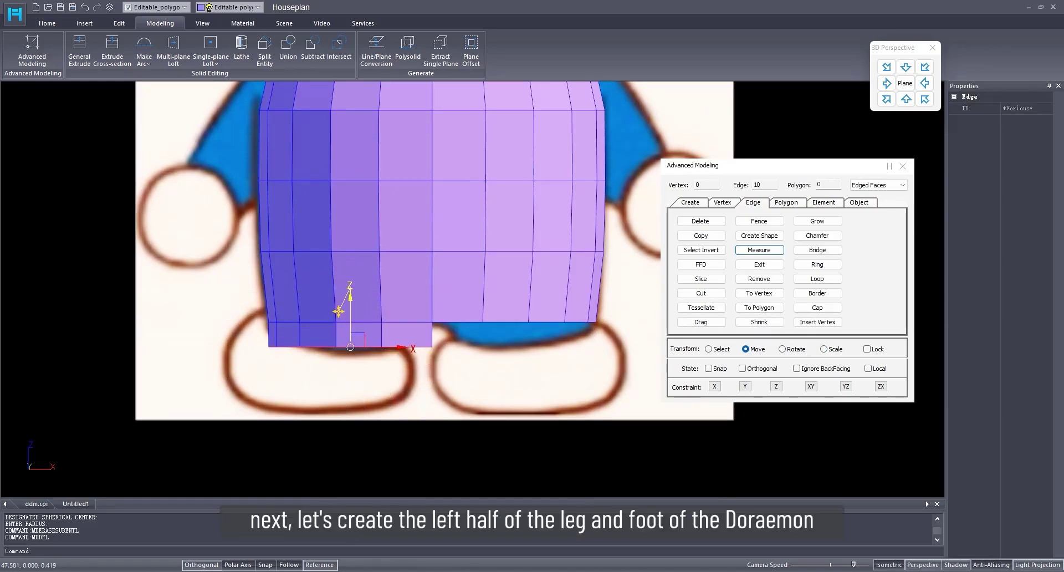
- Scale down the left leg's bottom edges and move them left along X to line up with the reference foot
{"action": "scroll", "coordinate": [344, 308], "scroll_direction": "up", "scroll_amount": 4}
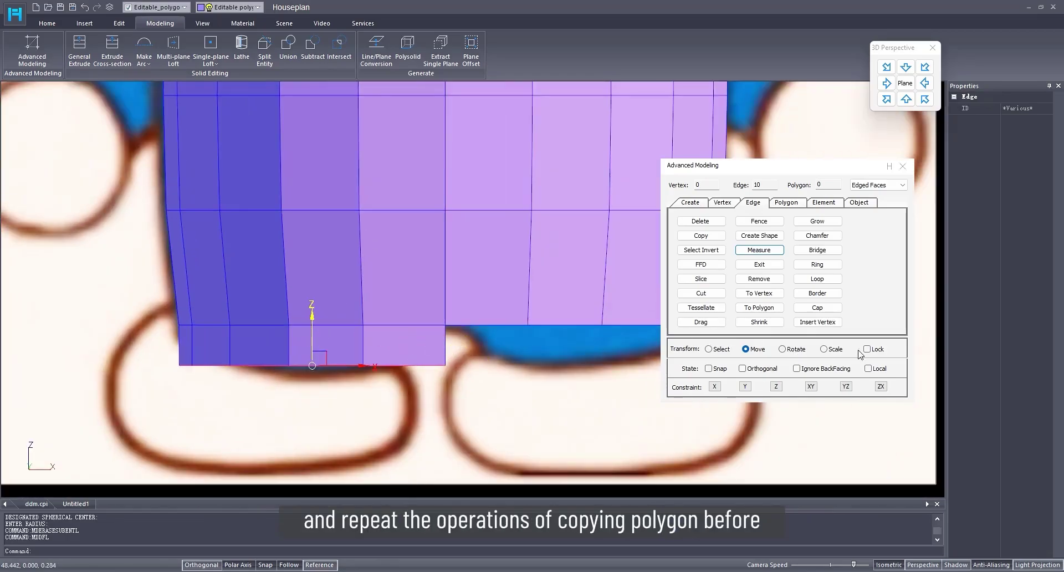
{"action": "left_click", "coordinate": [824, 349]}
{"action": "left_click_drag", "start_coordinate": [309, 363], "coordinate": [312, 369]}
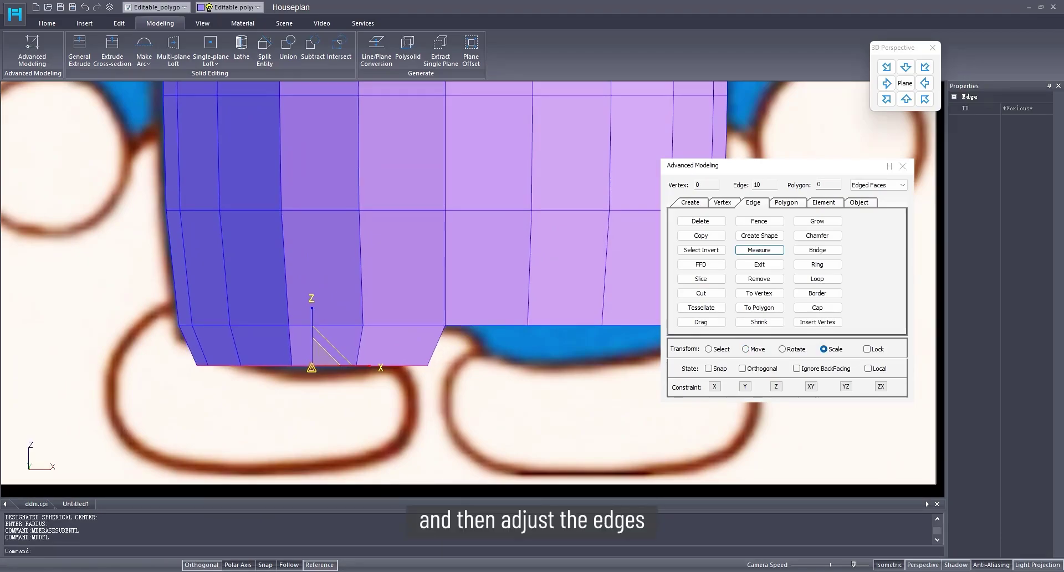
{"action": "left_click", "coordinate": [746, 350]}
{"action": "left_click_drag", "start_coordinate": [361, 366], "coordinate": [344, 366]}
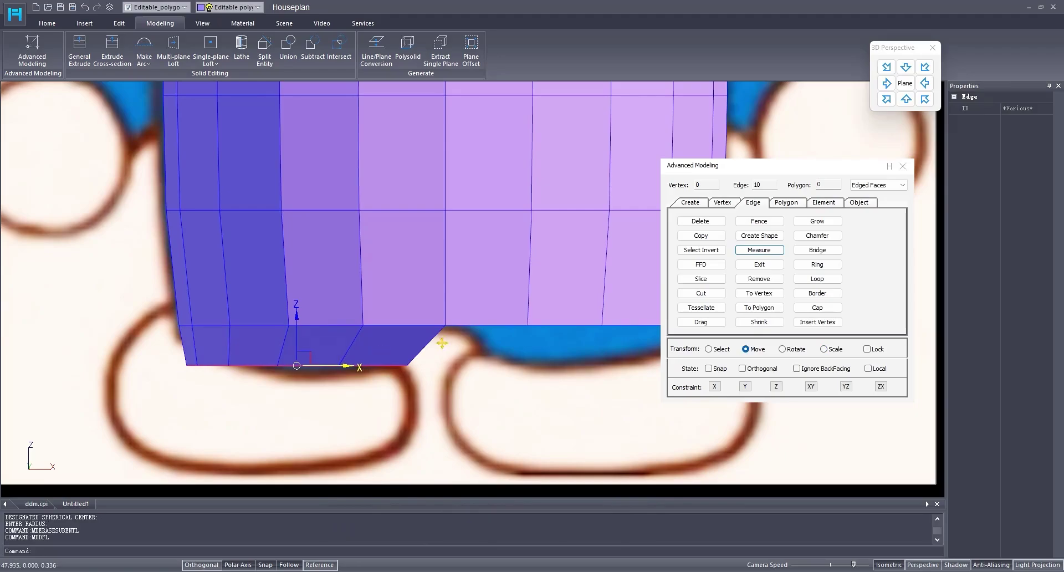
- Bridge the front and back inner edges of the left leg with four linear segments
{"action": "mouse_move", "coordinate": [411, 343]}
{"action": "middle_mouse_down"}
{"action": "mouse_move", "coordinate": [389, 326]}
{"action": "mouse_move", "coordinate": [520, 347]}
{"action": "mouse_move", "coordinate": [488, 356]}
{"action": "mouse_move", "coordinate": [507, 347]}
{"action": "mouse_move", "coordinate": [415, 345]}
{"action": "middle_mouse_up"}
{"action": "left_click", "coordinate": [818, 250]}
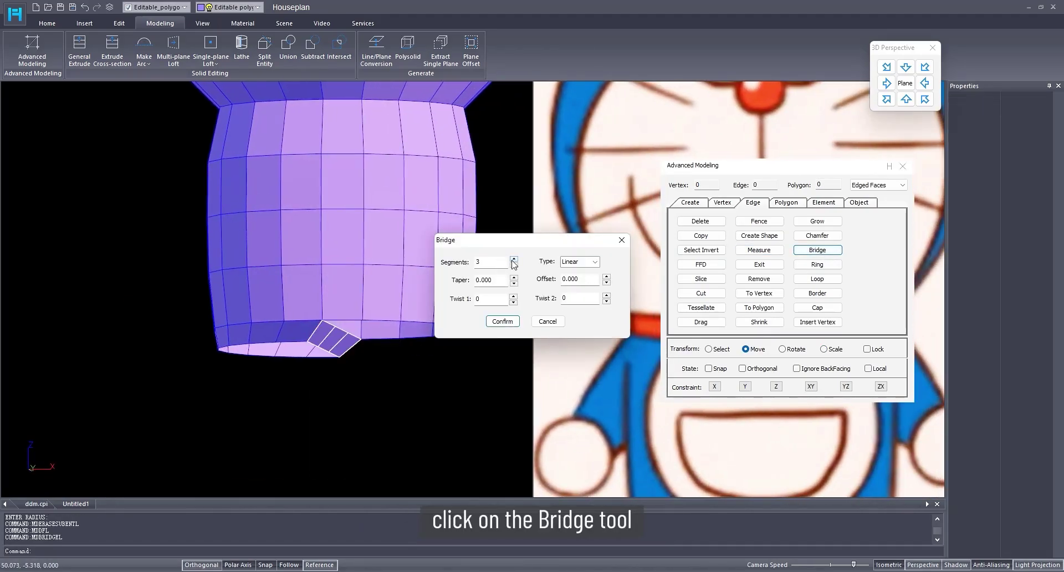
{"action": "left_click", "coordinate": [503, 322]}
- Move the inner vertices of the left leg's bridge right and up toward the crotch to round the inside of the leg
{"action": "middle_click_drag", "start_coordinate": [435, 316], "coordinate": [399, 330]}
{"action": "left_click", "coordinate": [723, 203]}
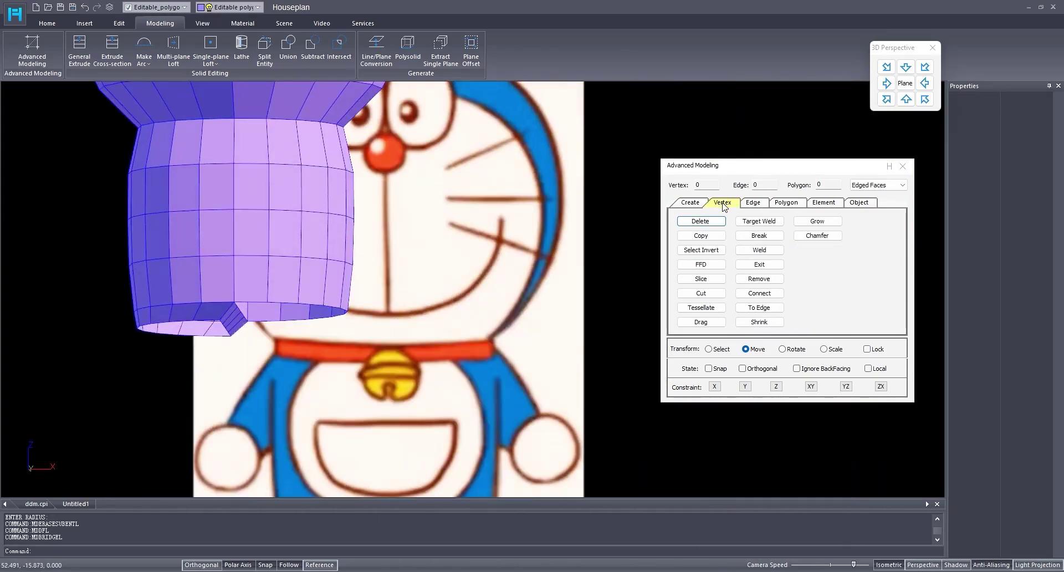
{"action": "scroll", "coordinate": [270, 339], "scroll_direction": "up", "scroll_amount": 3}
{"action": "scroll", "coordinate": [318, 324], "scroll_direction": "up", "scroll_amount": 5}
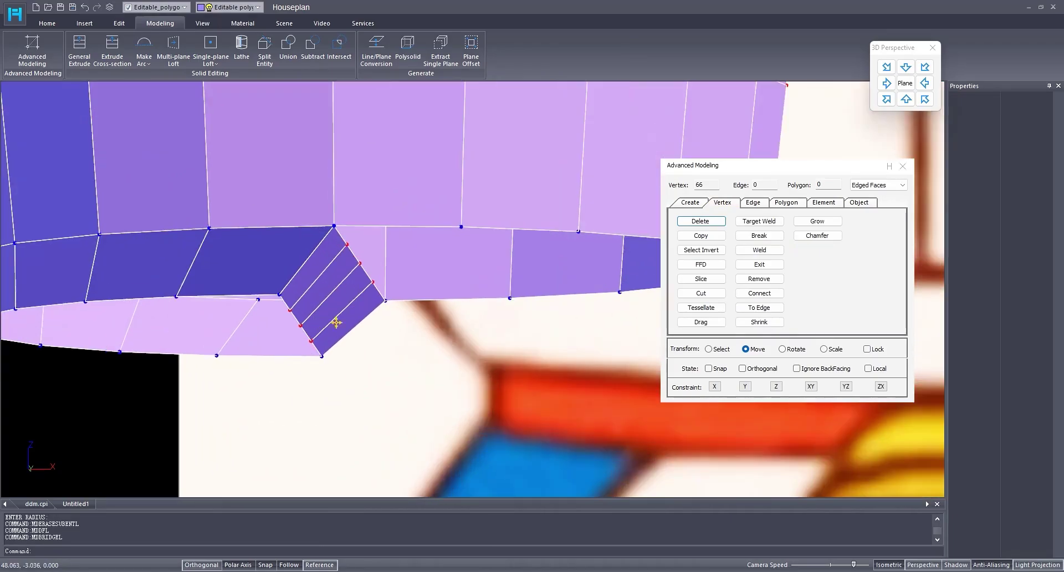
{"action": "left_click_drag", "start_coordinate": [404, 321], "coordinate": [344, 203], "text": "alt"}
{"action": "scroll", "coordinate": [413, 321], "scroll_direction": "down", "scroll_amount": 4}
{"action": "scroll", "coordinate": [418, 317], "scroll_direction": "down", "scroll_amount": 5}
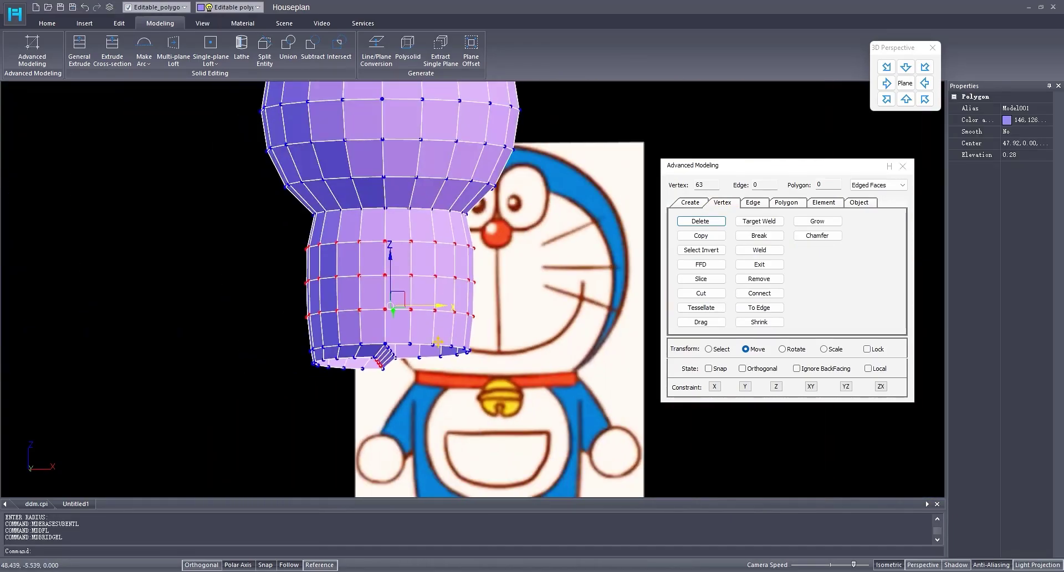
{"action": "left_click", "coordinate": [907, 103]}
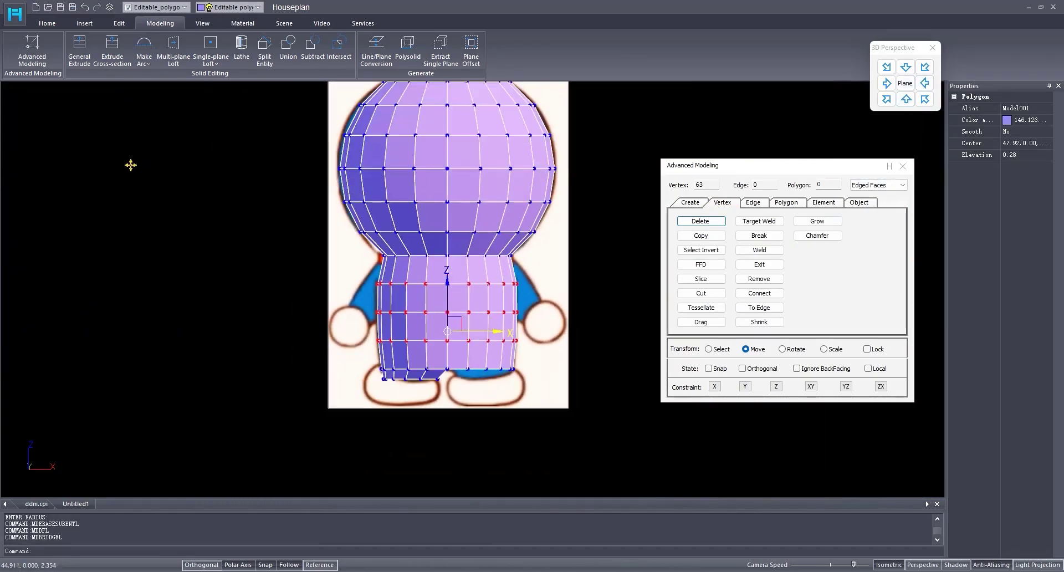
{"action": "left_click_drag", "start_coordinate": [119, 158], "coordinate": [595, 366], "text": "alt"}
{"action": "scroll", "coordinate": [460, 379], "scroll_direction": "up", "scroll_amount": 10}
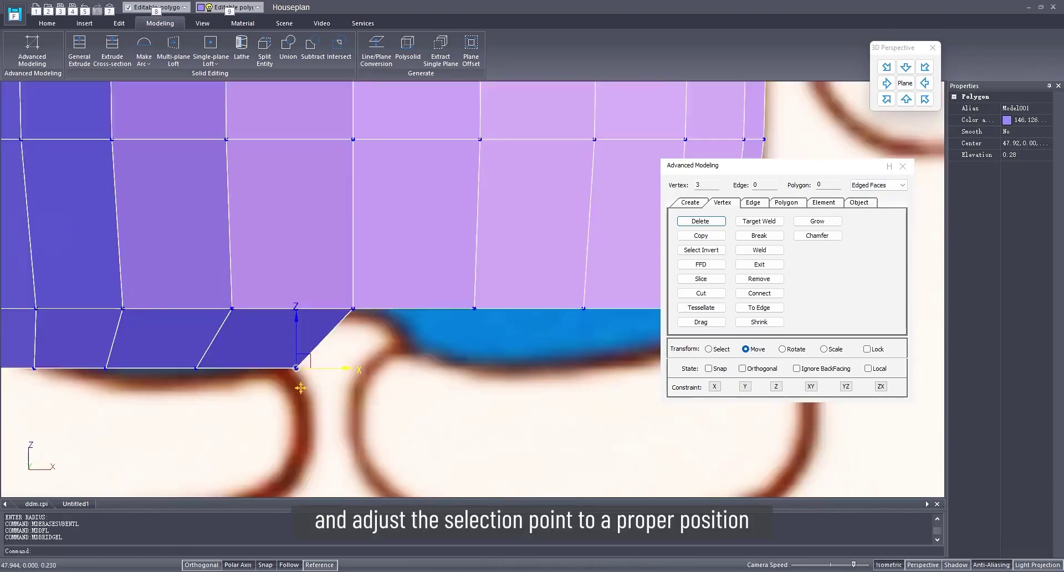
{"action": "left_click_drag", "start_coordinate": [341, 364], "coordinate": [330, 330]}
{"action": "middle_click_drag", "start_coordinate": [361, 353], "coordinate": [328, 372]}
{"action": "left_click", "coordinate": [334, 369]}
{"action": "left_click", "coordinate": [906, 99]}
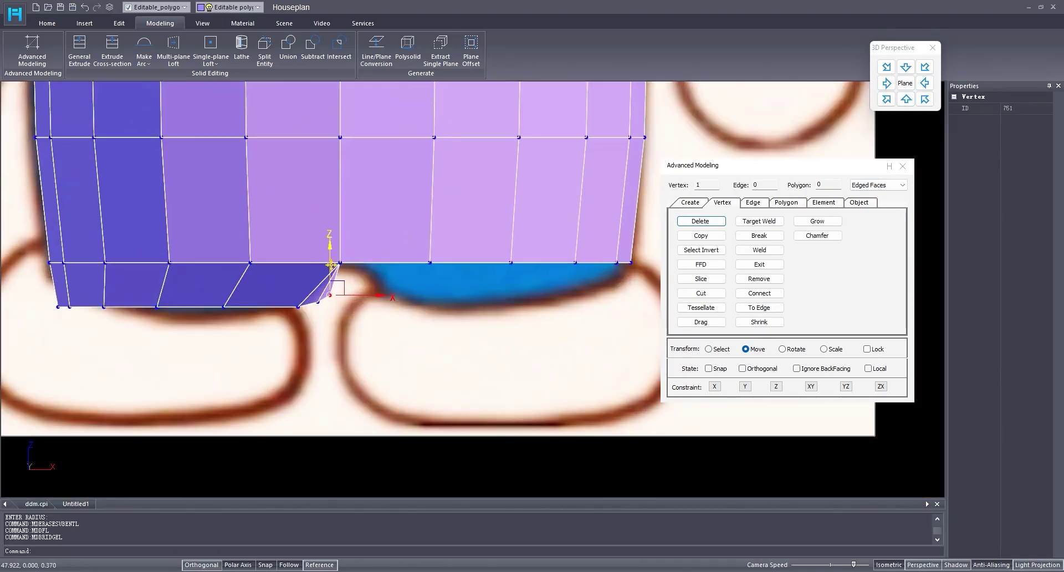
- Raise the outermost bottom vertices of the left leg to round its outer corner along the reference foot
{"action": "middle_click_drag", "start_coordinate": [164, 332], "coordinate": [306, 333]}
{"action": "scroll", "coordinate": [213, 315], "scroll_direction": "up", "scroll_amount": 4}
{"action": "left_click_drag", "start_coordinate": [118, 266], "coordinate": [194, 341]}
{"action": "middle_click_drag", "start_coordinate": [193, 332], "coordinate": [209, 430]}
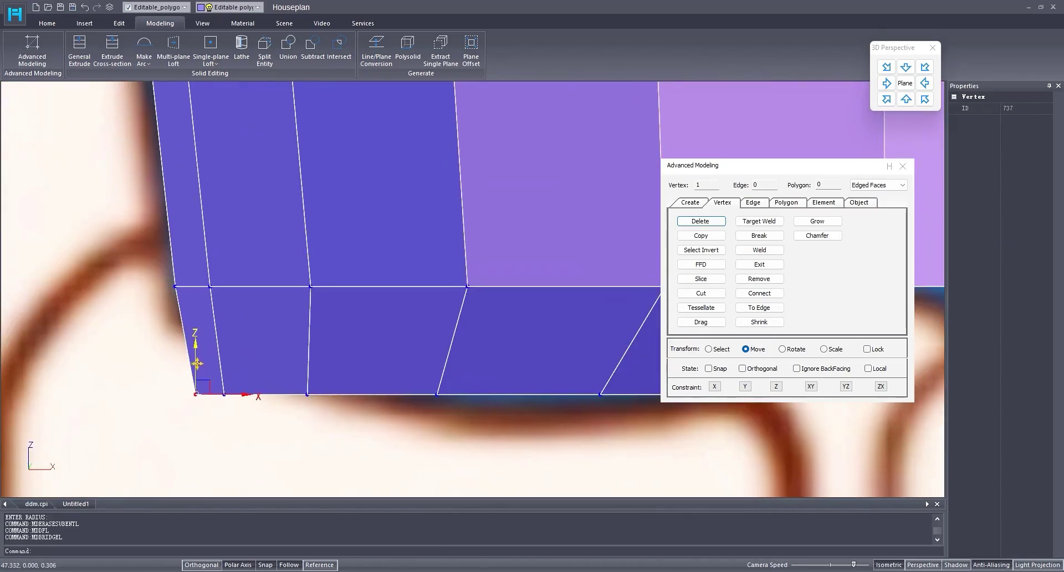
{"action": "left_click_drag", "start_coordinate": [196, 364], "coordinate": [197, 325]}
{"action": "left_click_drag", "start_coordinate": [199, 409], "coordinate": [251, 389]}
{"action": "left_click_drag", "start_coordinate": [150, 336], "coordinate": [254, 439]}
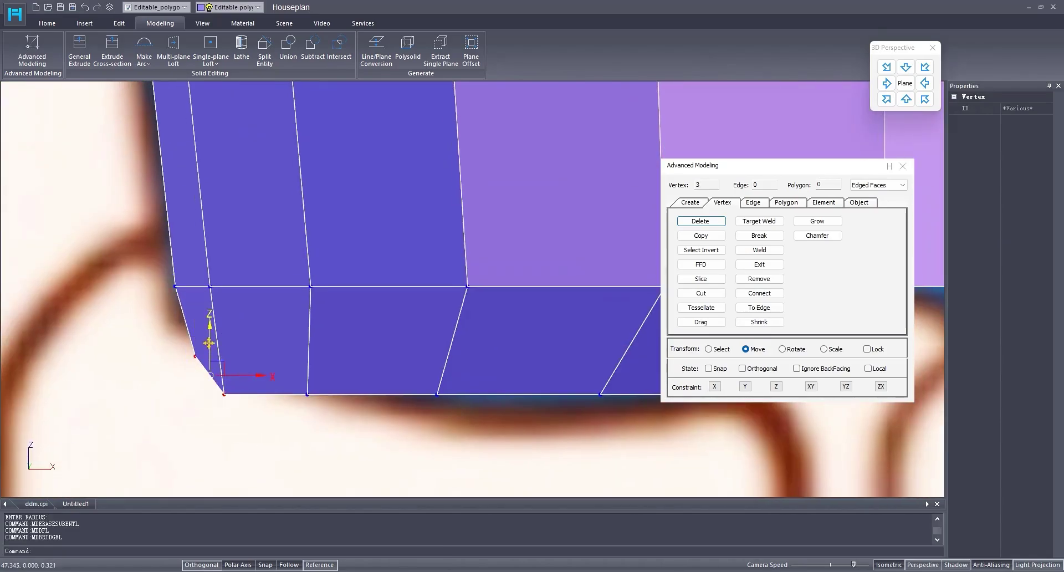
{"action": "mouse_move", "coordinate": [208, 342]}
{"action": "left_mouse_down"}
{"action": "mouse_move", "coordinate": [203, 304]}
{"action": "mouse_move", "coordinate": [207, 330]}
{"action": "left_mouse_up"}
- Adjust the middle bottom vertices of the left leg vertically so they follow the curved top outline of the reference foot
{"action": "left_click_drag", "start_coordinate": [276, 374], "coordinate": [319, 404]}
{"action": "mouse_move", "coordinate": [305, 367]}
{"action": "left_mouse_down"}
{"action": "mouse_move", "coordinate": [306, 348]}
{"action": "mouse_move", "coordinate": [306, 362]}
{"action": "left_mouse_up"}
{"action": "left_click_drag", "start_coordinate": [437, 359], "coordinate": [437, 383]}
{"action": "middle_click_drag", "start_coordinate": [450, 333], "coordinate": [440, 344]}
{"action": "left_click_drag", "start_coordinate": [437, 272], "coordinate": [482, 298]}
{"action": "left_click_drag", "start_coordinate": [326, 297], "coordinate": [318, 297]}
{"action": "middle_click_drag", "start_coordinate": [510, 355], "coordinate": [352, 346]}
{"action": "left_click_drag", "start_coordinate": [409, 374], "coordinate": [433, 394]}
{"action": "middle_click_drag", "start_coordinate": [510, 407], "coordinate": [364, 414]}
{"action": "scroll", "coordinate": [364, 414], "scroll_direction": "down", "scroll_amount": 1}
- Shift the inner bottom vertices of the left leg and raise them along the reference curve toward the crotch
{"action": "left_click_drag", "start_coordinate": [461, 431], "coordinate": [461, 430]}
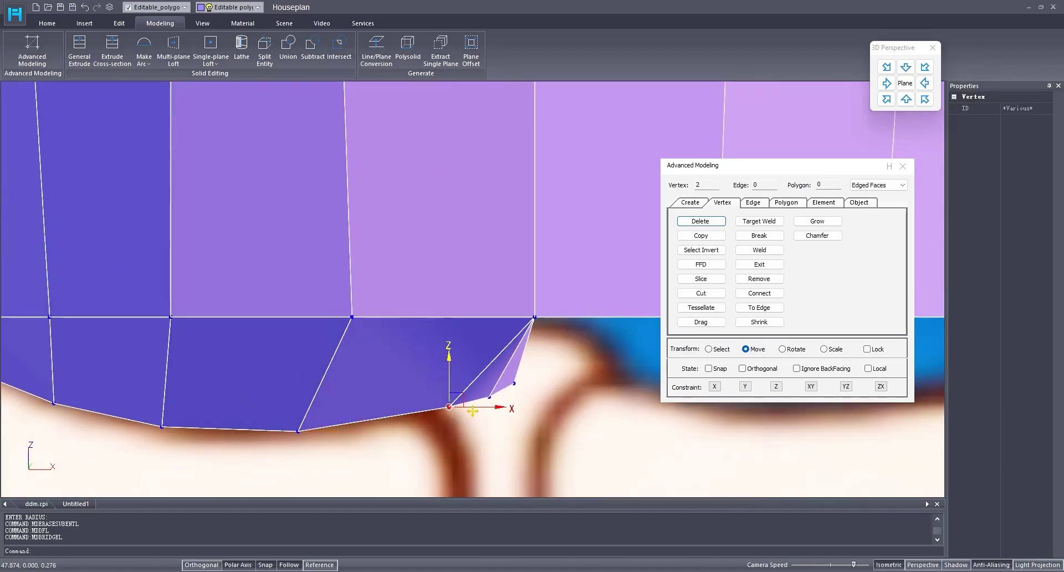
{"action": "left_click_drag", "start_coordinate": [452, 379], "coordinate": [434, 379]}
{"action": "middle_click_drag", "start_coordinate": [477, 378], "coordinate": [448, 393]}
{"action": "scroll", "coordinate": [448, 393], "scroll_direction": "up", "scroll_amount": 1}
{"action": "left_click_drag", "start_coordinate": [441, 397], "coordinate": [476, 429]}
{"action": "left_click_drag", "start_coordinate": [460, 391], "coordinate": [461, 383]}
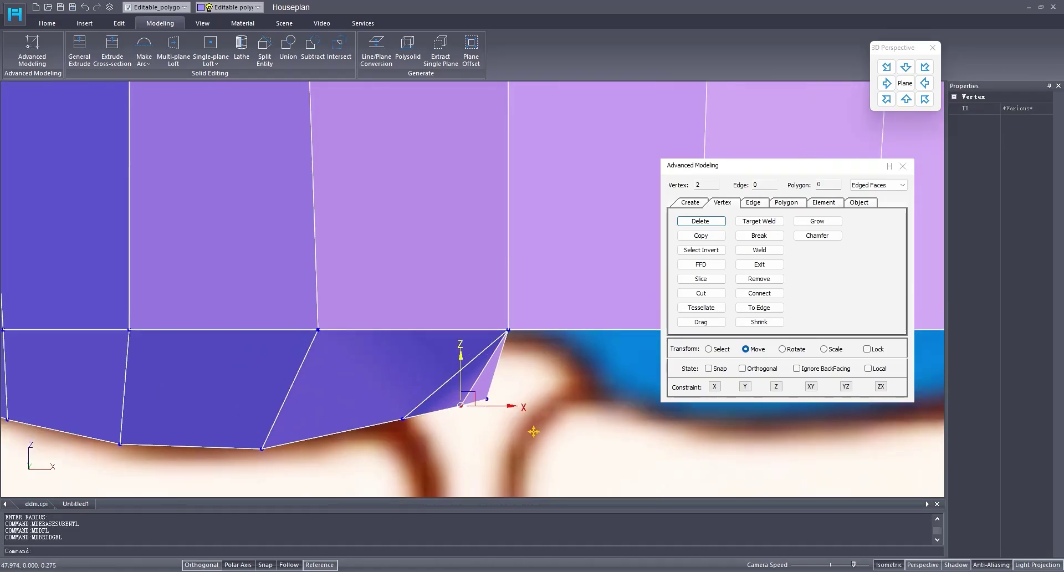
{"action": "left_click", "coordinate": [490, 394]}
{"action": "scroll", "coordinate": [488, 358], "scroll_direction": "down", "scroll_amount": 7}
{"action": "middle_click_drag", "start_coordinate": [397, 393], "coordinate": [387, 400]}
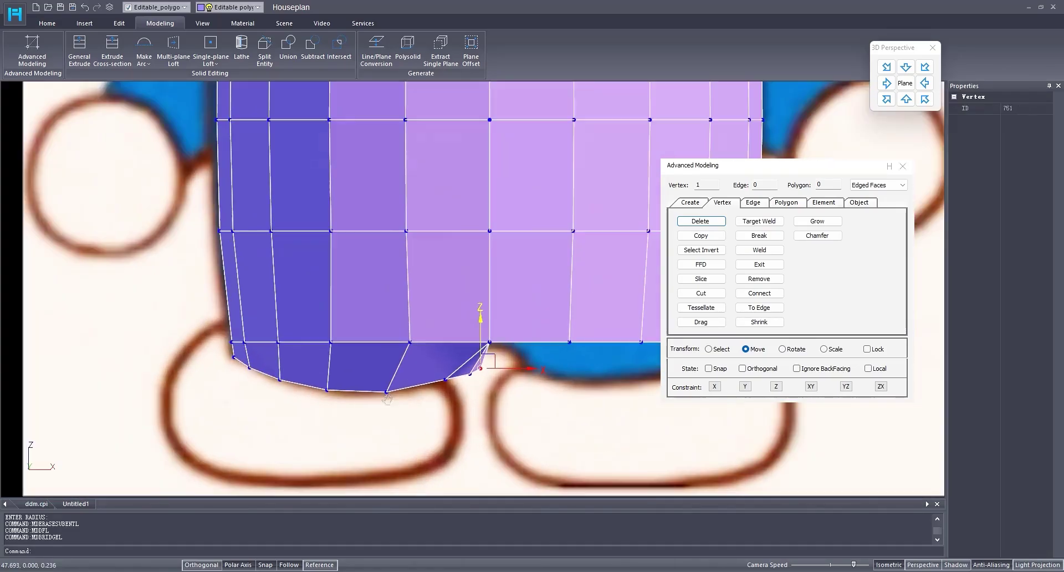
- Extend the left leg's whole bottom edge loop downward into the foot area as a new band of polygons
{"action": "left_click", "coordinate": [765, 206]}
{"action": "double_click", "coordinate": [365, 390]}
{"action": "middle_click_drag", "start_coordinate": [491, 364], "coordinate": [469, 385]}
{"action": "left_click", "coordinate": [725, 204]}
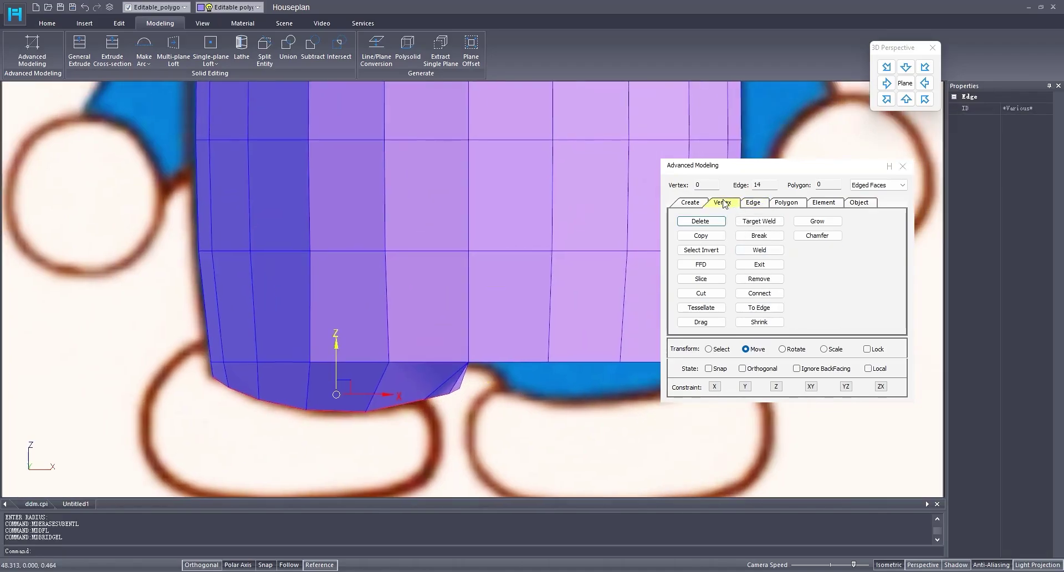
{"action": "scroll", "coordinate": [468, 344], "scroll_direction": "up", "scroll_amount": 1}
{"action": "left_click_drag", "start_coordinate": [446, 351], "coordinate": [461, 359]}
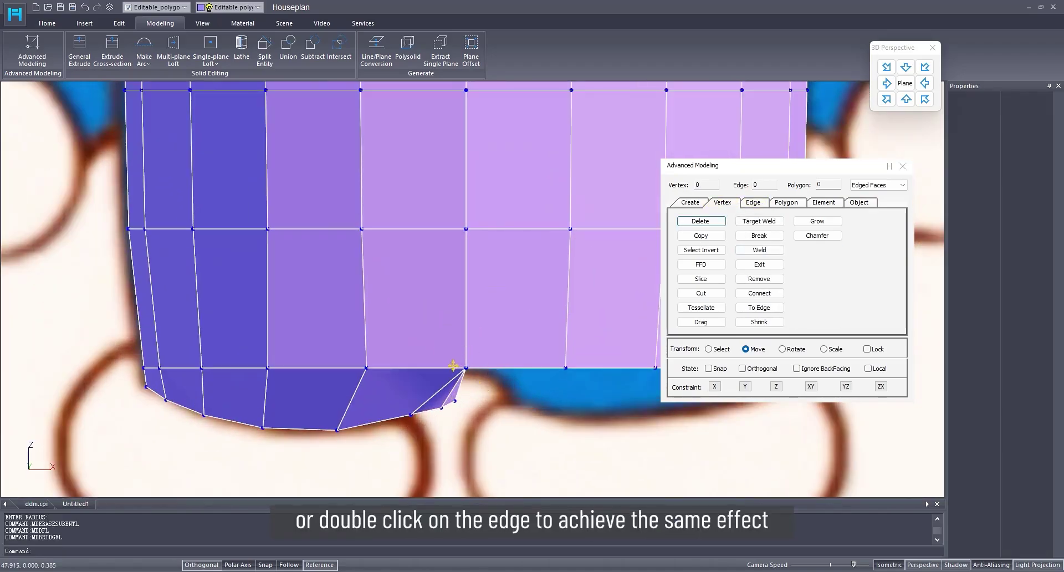
{"action": "left_click", "coordinate": [767, 206]}
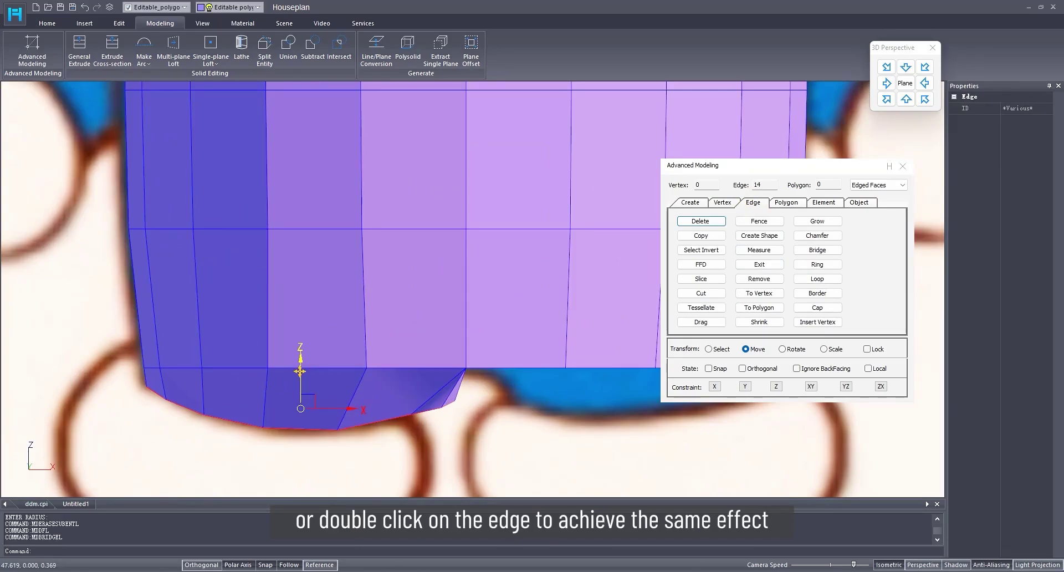
{"action": "left_click_drag", "start_coordinate": [300, 372], "coordinate": [301, 435], "text": "shift"}
{"action": "middle_click_drag", "start_coordinate": [328, 475], "coordinate": [388, 366]}
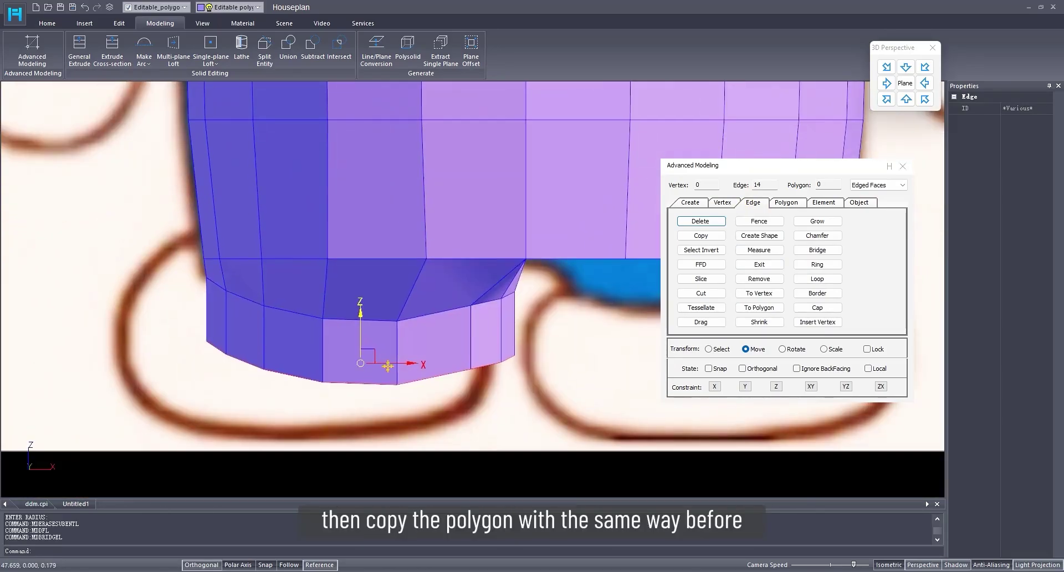
- Flatten the extended bottom edge loop by scaling it to 0 along Z
{"action": "right_click", "coordinate": [841, 351]}
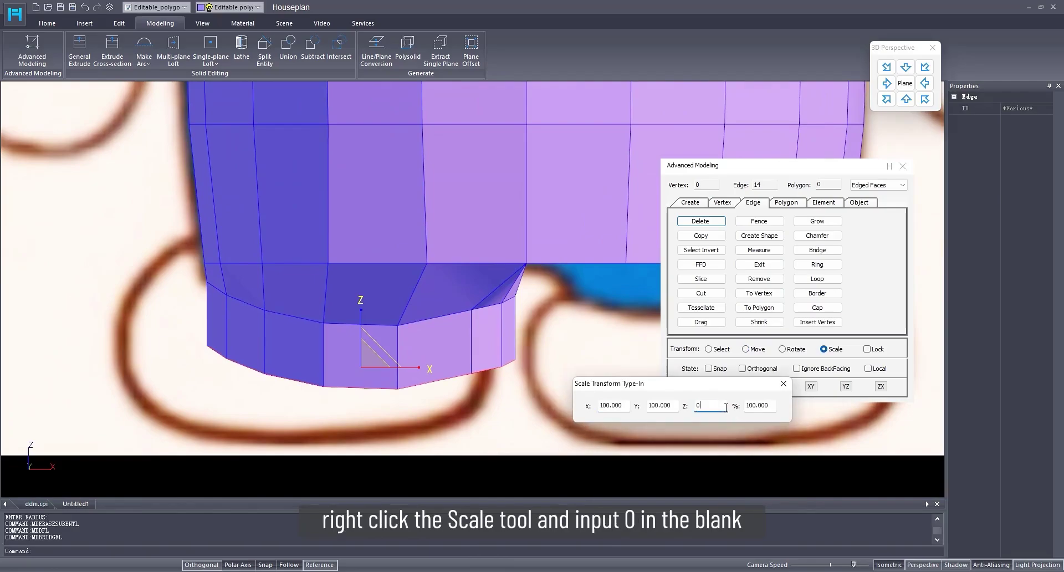
{"action": "key", "text": "Return"}
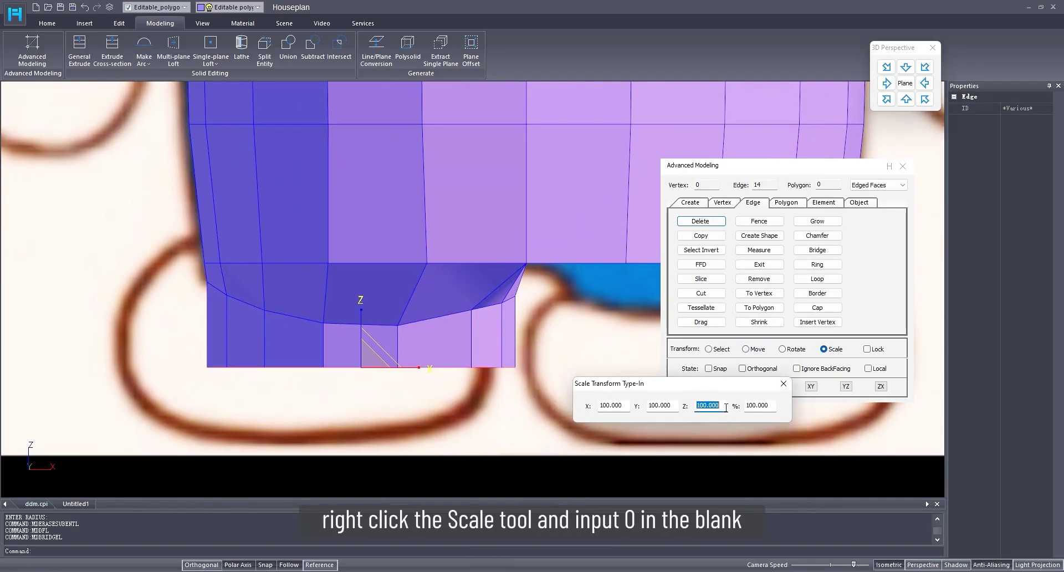
{"action": "left_click", "coordinate": [783, 384]}
- Lower the flattened loop to the reference foot's sole, then scale it up slightly and shift it left along X
{"action": "left_click", "coordinate": [744, 349]}
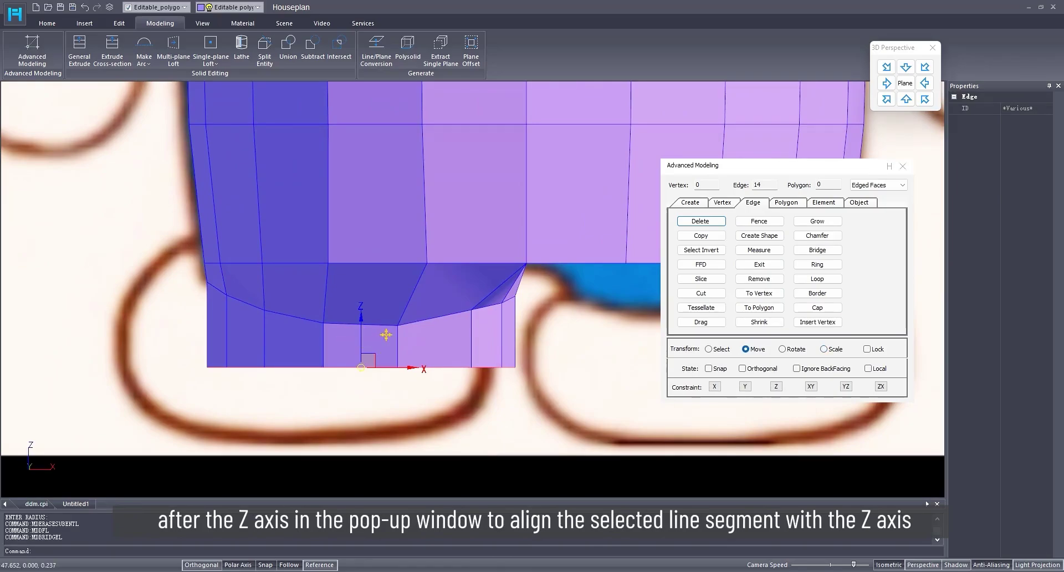
{"action": "left_click_drag", "start_coordinate": [361, 336], "coordinate": [359, 391]}
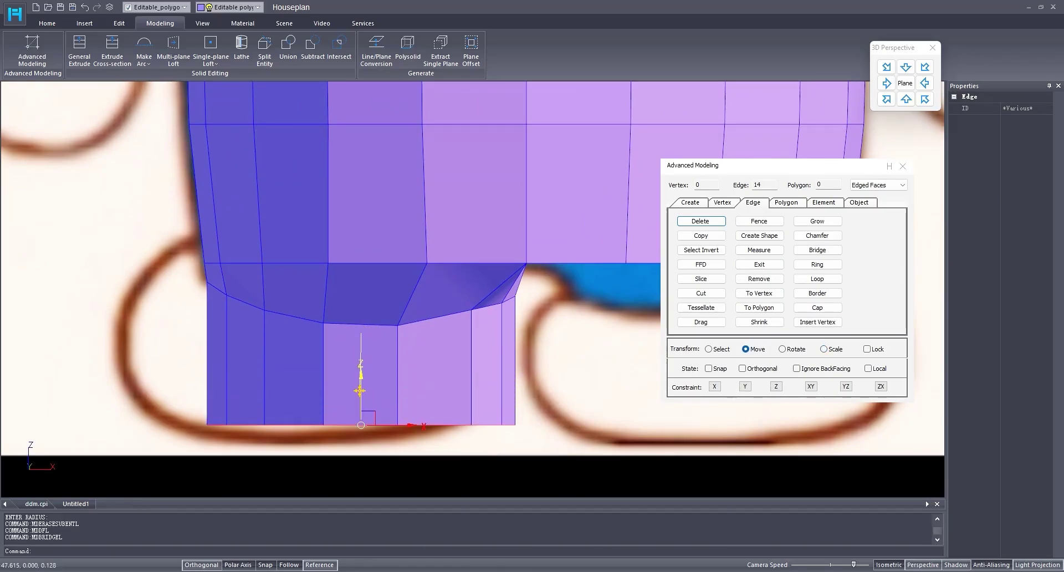
{"action": "left_click", "coordinate": [824, 349]}
{"action": "mouse_move", "coordinate": [363, 423]}
{"action": "left_mouse_down"}
{"action": "mouse_move", "coordinate": [363, 407]}
{"action": "mouse_move", "coordinate": [333, 419]}
{"action": "mouse_move", "coordinate": [315, 411]}
{"action": "mouse_move", "coordinate": [329, 409]}
{"action": "mouse_move", "coordinate": [290, 428]}
{"action": "mouse_move", "coordinate": [353, 417]}
{"action": "left_mouse_up"}
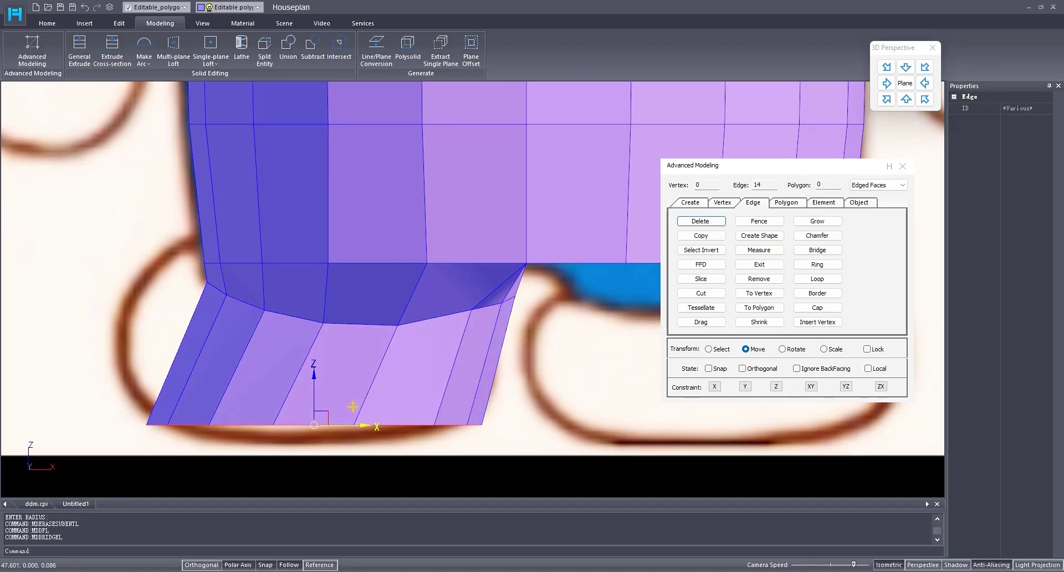
- Divide the left foot's side edges into two segments with Measure, using the Plane object and Multi-line method
{"action": "middle_click_drag", "start_coordinate": [511, 373], "coordinate": [569, 359]}
{"action": "left_click_drag", "start_coordinate": [455, 358], "coordinate": [121, 356]}
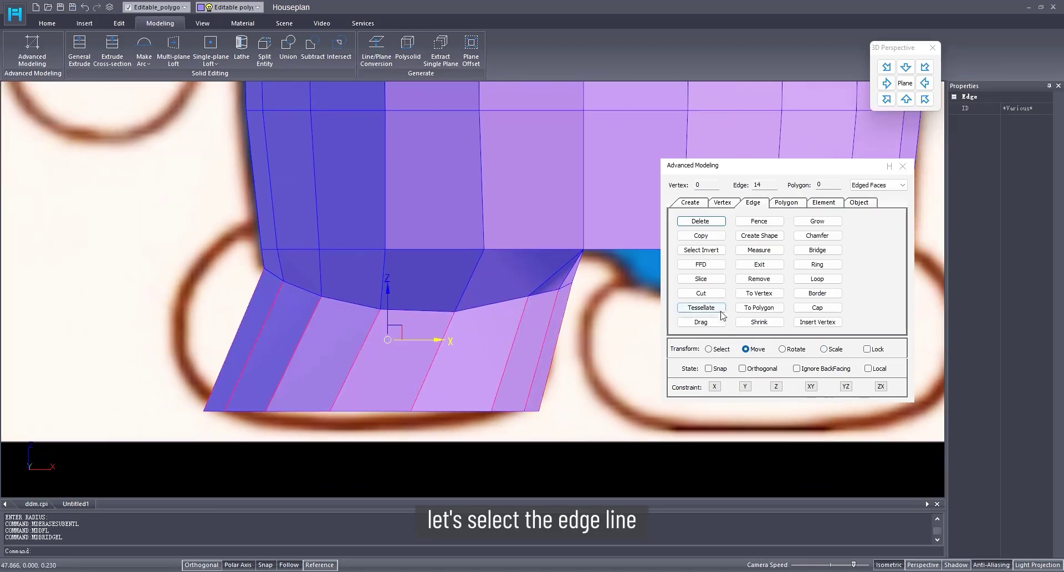
{"action": "left_click", "coordinate": [759, 250]}
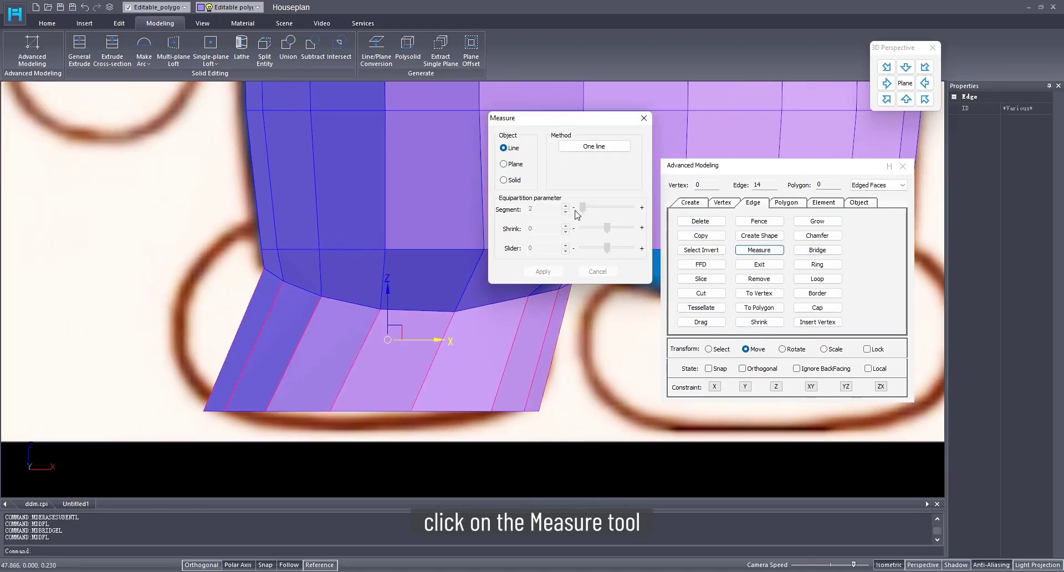
{"action": "left_click", "coordinate": [508, 165]}
{"action": "left_click", "coordinate": [602, 165]}
{"action": "left_click", "coordinate": [548, 272]}
- Scale up the foot's new middle edge loop and move it up and left to match the foot's widest outline
{"action": "left_click", "coordinate": [825, 349]}
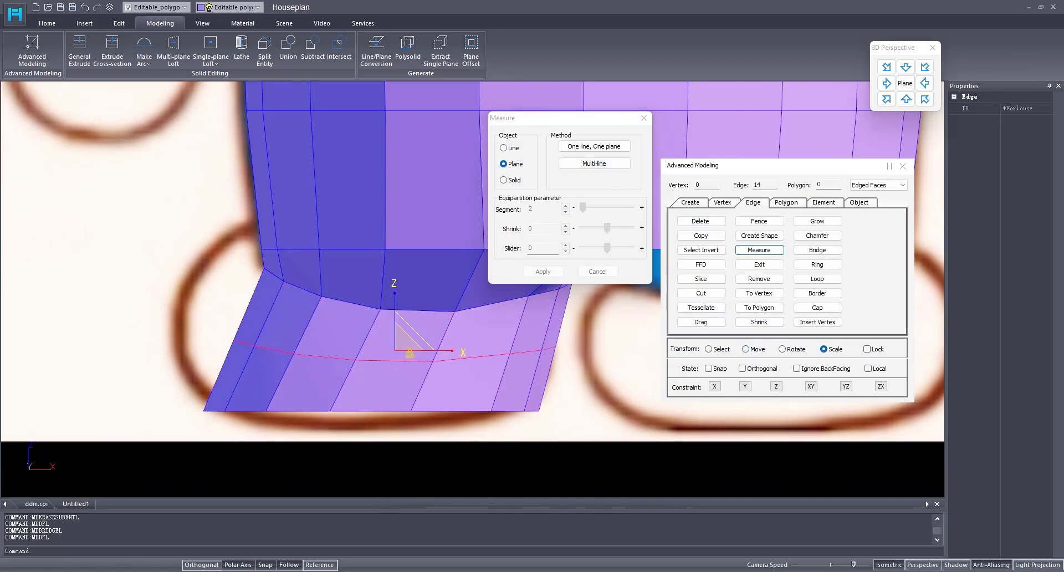
{"action": "left_click_drag", "start_coordinate": [398, 347], "coordinate": [405, 374]}
{"action": "left_click", "coordinate": [745, 349]}
- Lower the foot's bottom edge loop slightly and scale it down to fit the reference sole
{"action": "scroll", "coordinate": [405, 375], "scroll_direction": "down", "scroll_amount": 2}
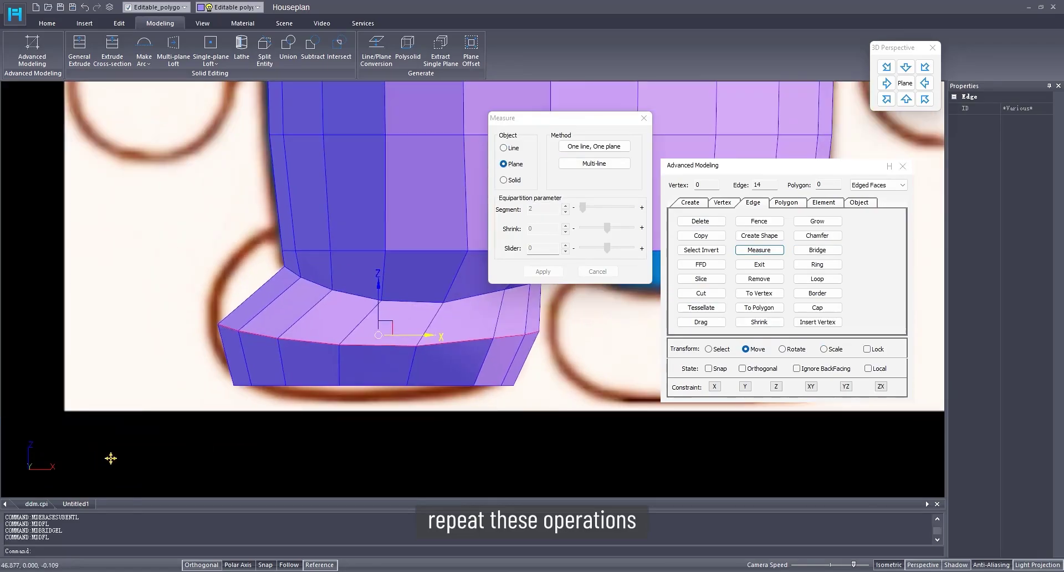
{"action": "left_click_drag", "start_coordinate": [109, 459], "coordinate": [538, 360]}
{"action": "left_click_drag", "start_coordinate": [374, 351], "coordinate": [376, 395]}
{"action": "left_click", "coordinate": [825, 350]}
- Insert an edge loop midway across the foot's lower side band with Measure and widen it to the reference outline
{"action": "left_click", "coordinate": [759, 250]}
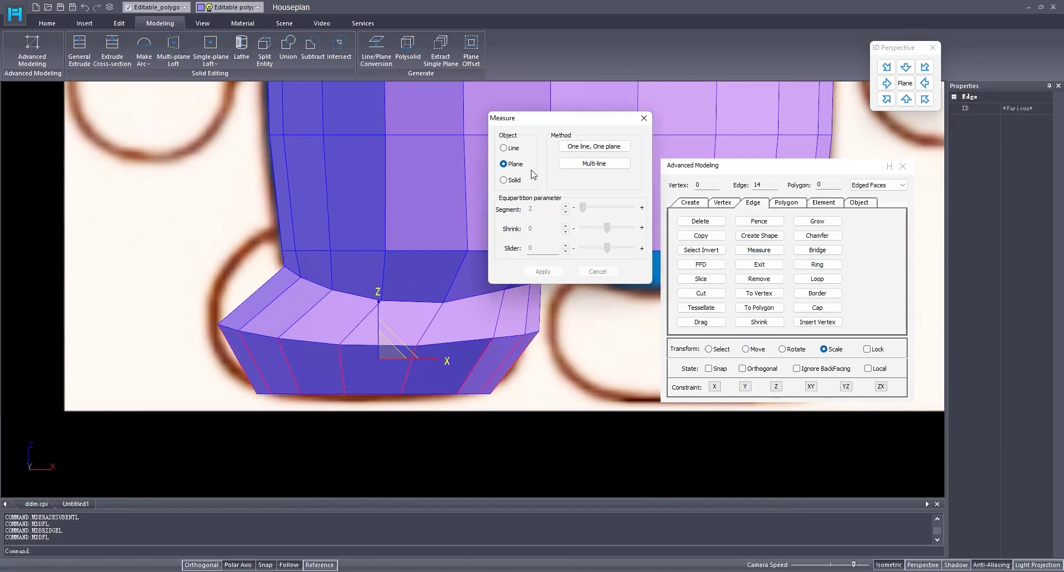
{"action": "left_click", "coordinate": [543, 272]}
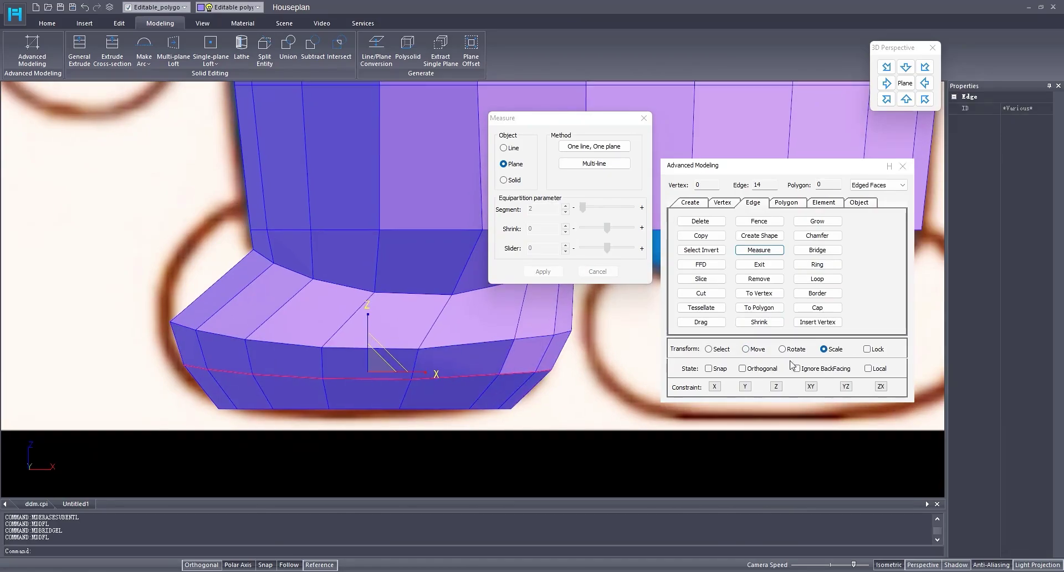
{"action": "left_click", "coordinate": [746, 349]}
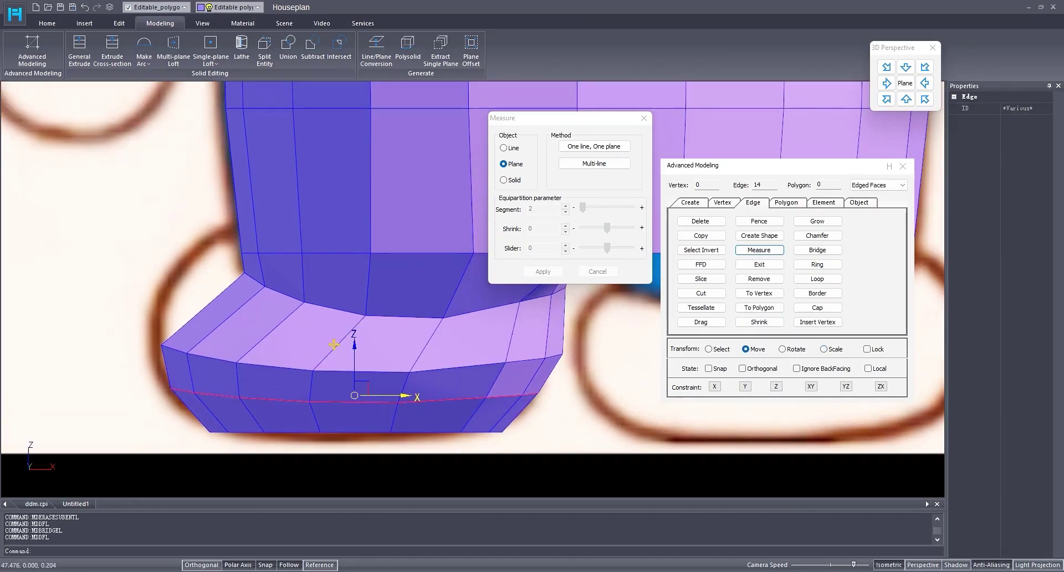
- Ring-select the foot's upper side edges and divide them into two segments using the Plane, Multi-line Measure method
{"action": "left_click", "coordinate": [818, 269]}
{"action": "left_click", "coordinate": [760, 252]}
{"action": "left_click", "coordinate": [502, 168]}
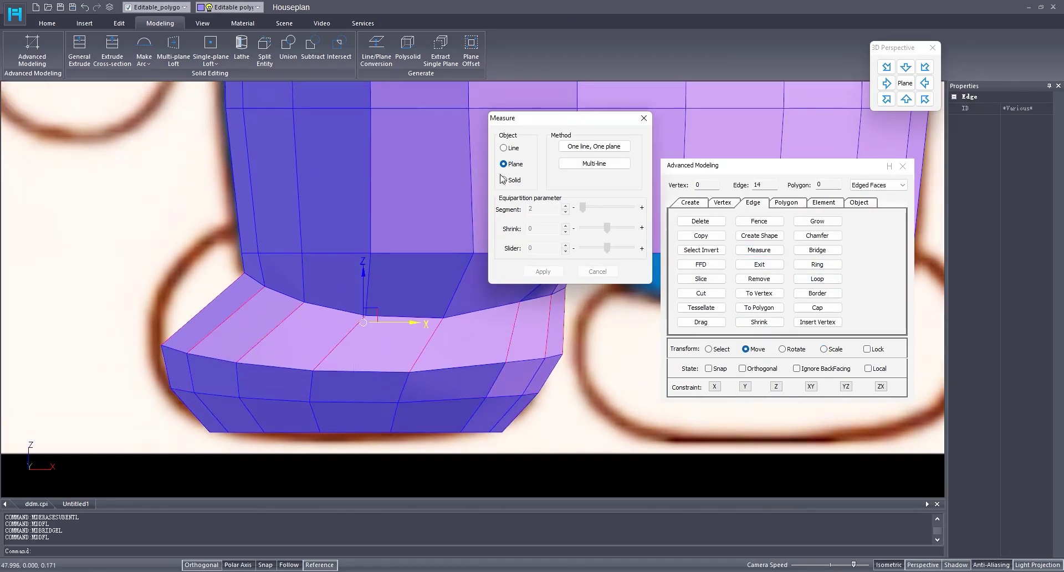
{"action": "left_click", "coordinate": [594, 165]}
{"action": "left_click", "coordinate": [543, 274]}
{"action": "middle_click_drag", "start_coordinate": [400, 333], "coordinate": [382, 338]}
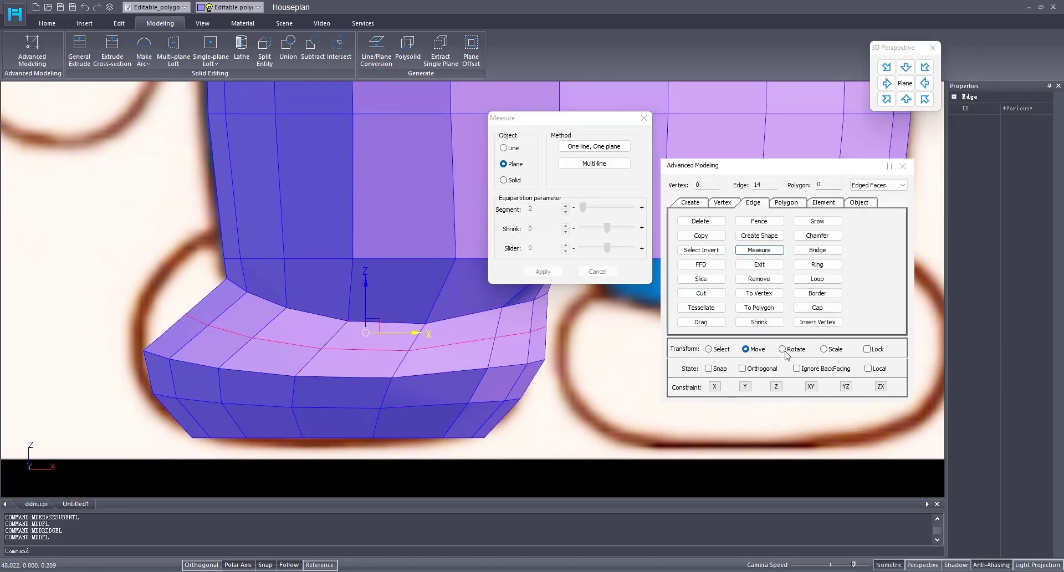
- Scale up the foot's new upper edge loop and move it left along X to fit the reference outline
{"action": "left_click", "coordinate": [838, 350]}
{"action": "left_click_drag", "start_coordinate": [366, 332], "coordinate": [366, 324]}
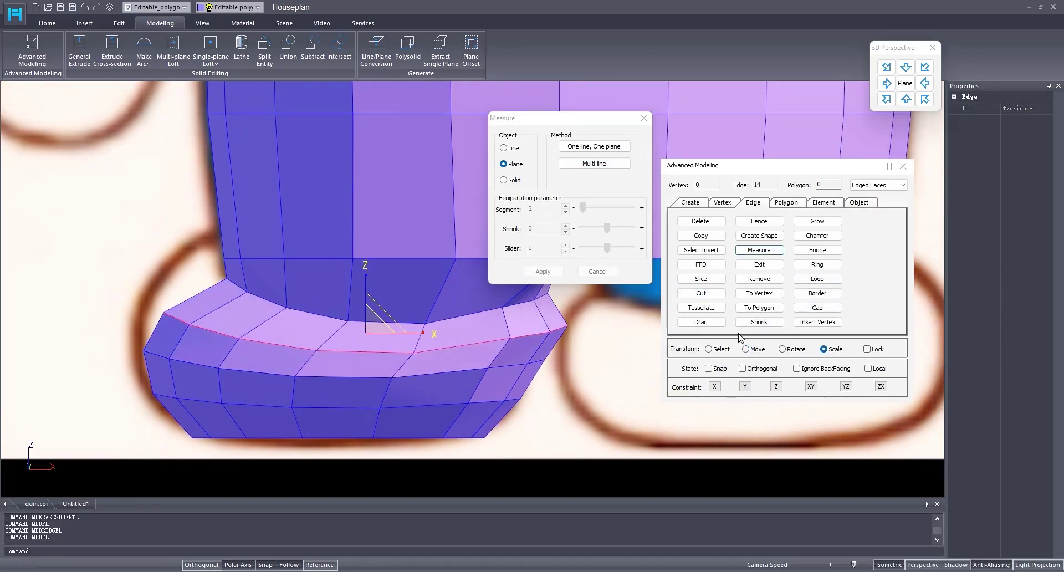
{"action": "left_click", "coordinate": [747, 350]}
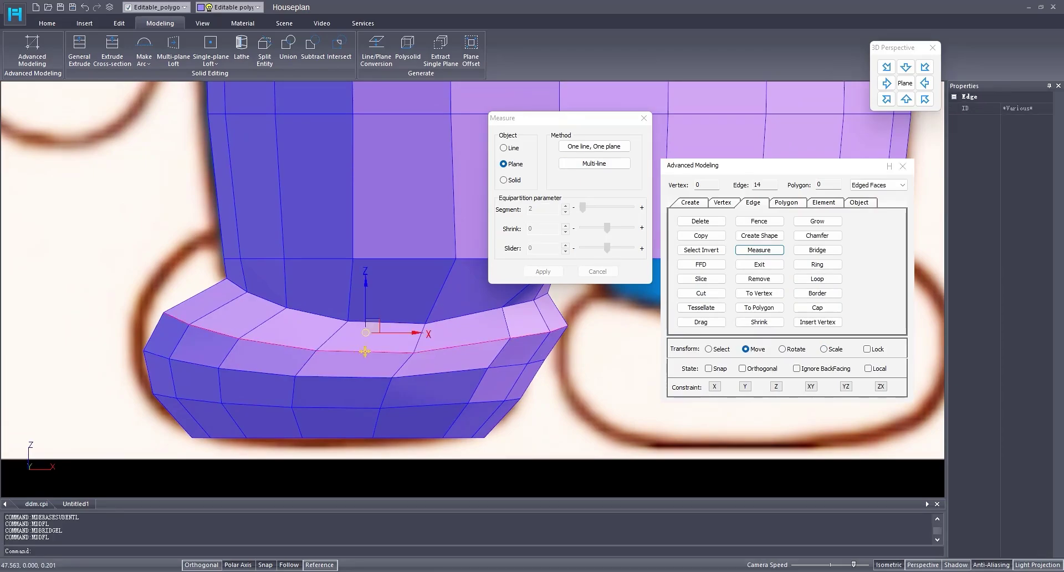
{"action": "left_click_drag", "start_coordinate": [405, 332], "coordinate": [389, 332]}
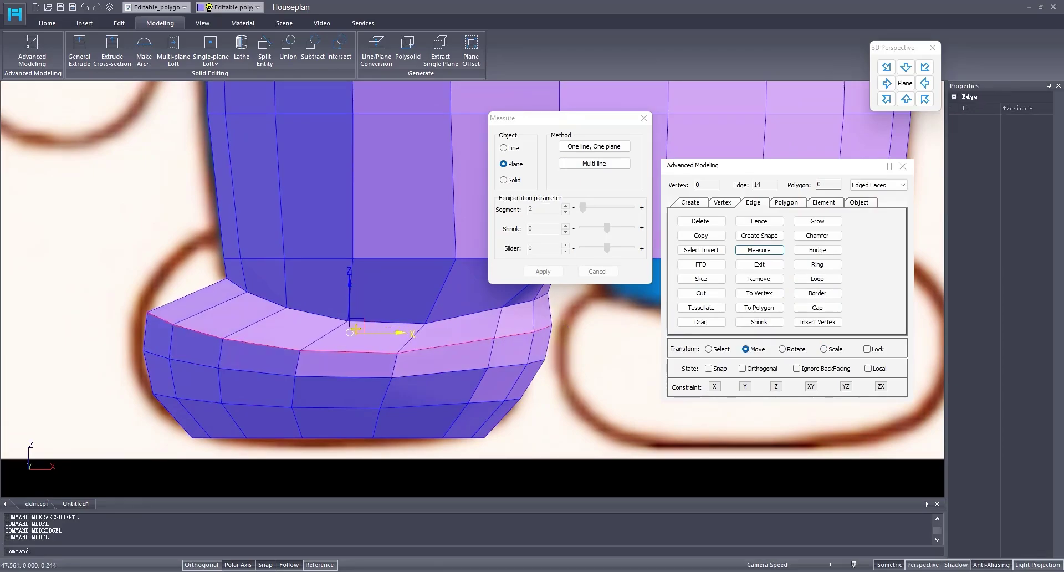
- Insert another edge loop just below the ankle and move its outermost edges up and left toward the foot outline
{"action": "left_click", "coordinate": [329, 333]}
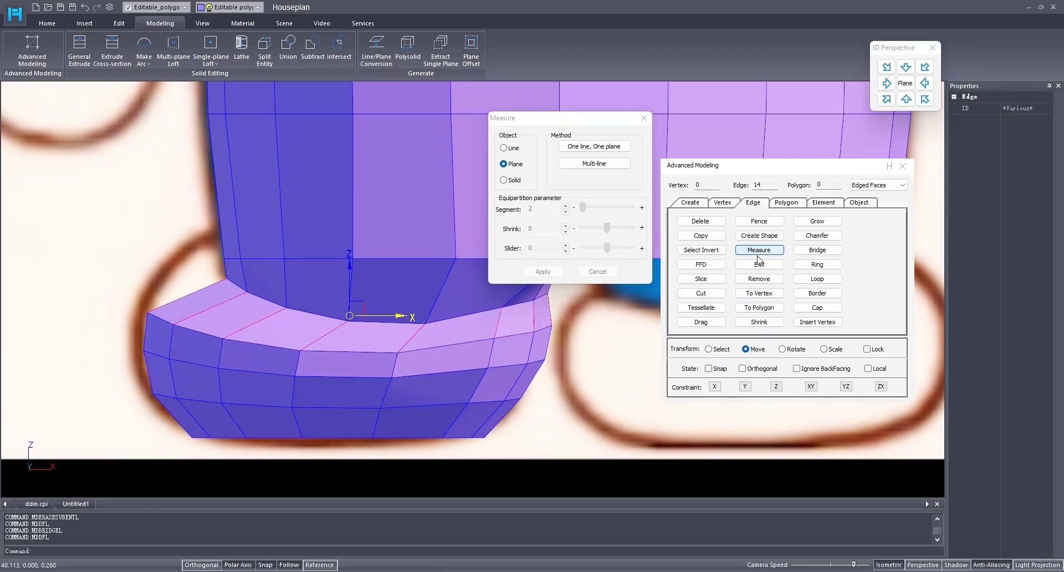
{"action": "scroll", "coordinate": [199, 328], "scroll_direction": "up", "scroll_amount": 3}
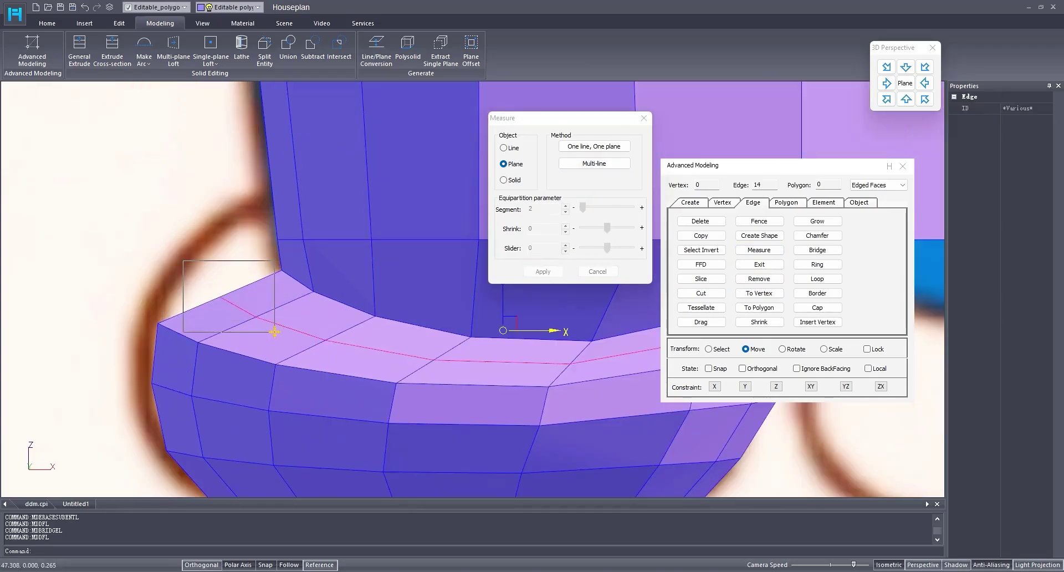
{"action": "left_click_drag", "start_coordinate": [274, 332], "coordinate": [275, 333]}
{"action": "left_click_drag", "start_coordinate": [248, 292], "coordinate": [205, 273]}
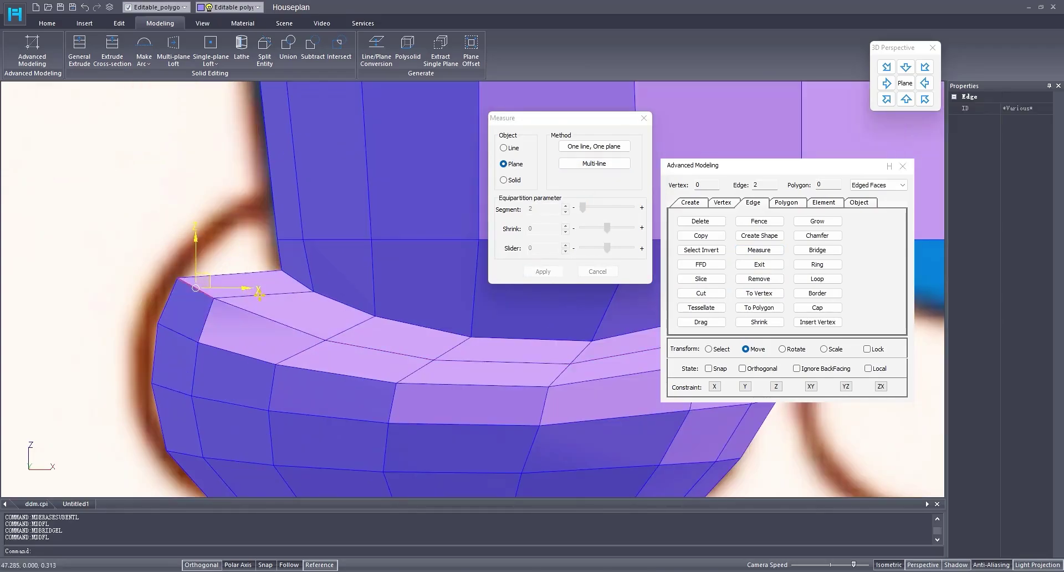
{"action": "double_click", "coordinate": [348, 328]}
{"action": "scroll", "coordinate": [281, 321], "scroll_direction": "down", "scroll_amount": 2}
{"action": "left_click", "coordinate": [760, 250]}
{"action": "left_click", "coordinate": [595, 164]}
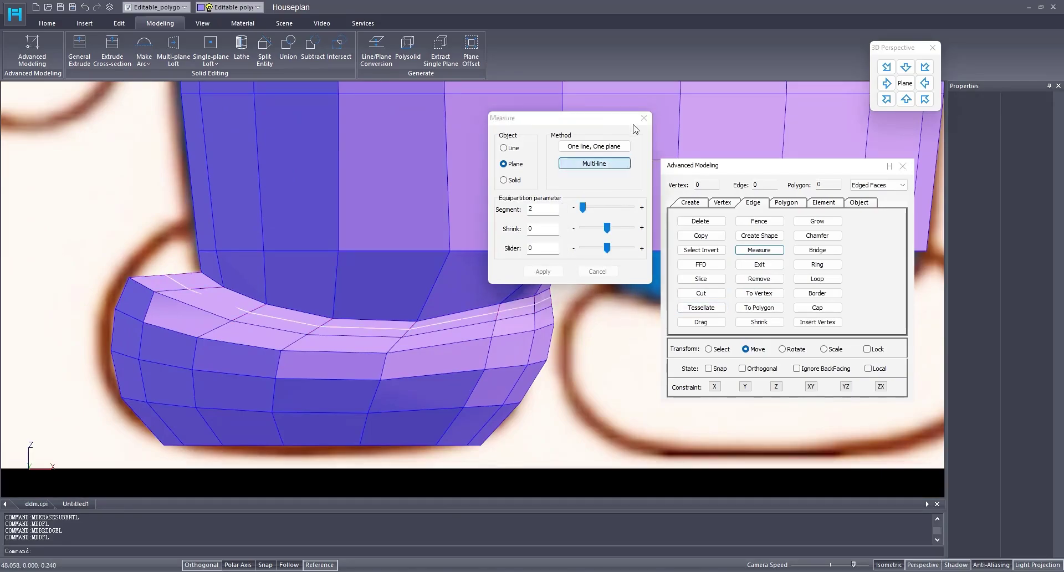
{"action": "left_click", "coordinate": [644, 118]}
- Divide the foot's narrow top band beside the ankle into two segments using the Plane, Multi-line Measure method
{"action": "middle_click_drag", "start_coordinate": [269, 264], "coordinate": [328, 300]}
{"action": "scroll", "coordinate": [327, 300], "scroll_direction": "up", "scroll_amount": 2}
{"action": "left_click", "coordinate": [760, 250]}
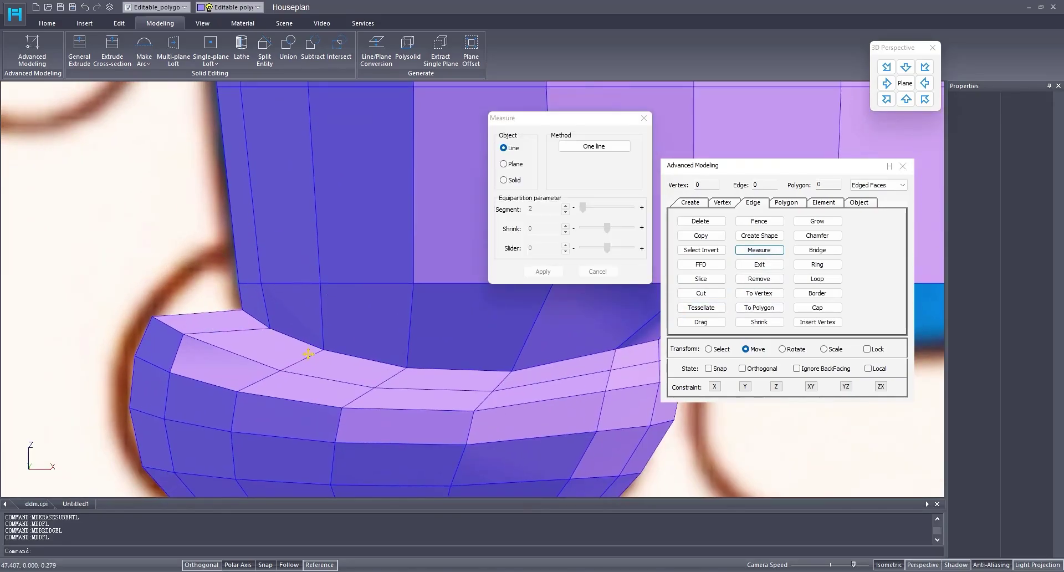
{"action": "double_click", "coordinate": [393, 379]}
{"action": "left_click", "coordinate": [504, 164]}
{"action": "left_click", "coordinate": [594, 163]}
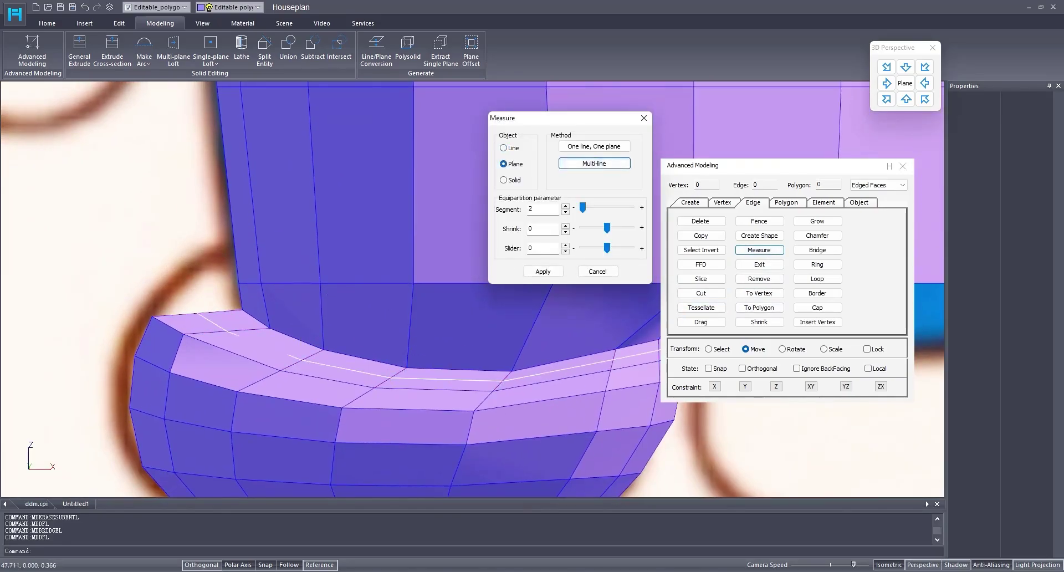
{"action": "left_click", "coordinate": [544, 272]}
{"action": "left_click", "coordinate": [645, 118]}
- Move the two outermost edges of the foot's top band up and left onto the reference outline
{"action": "scroll", "coordinate": [152, 323], "scroll_direction": "up", "scroll_amount": 2}
{"action": "left_click_drag", "start_coordinate": [194, 277], "coordinate": [265, 363]}
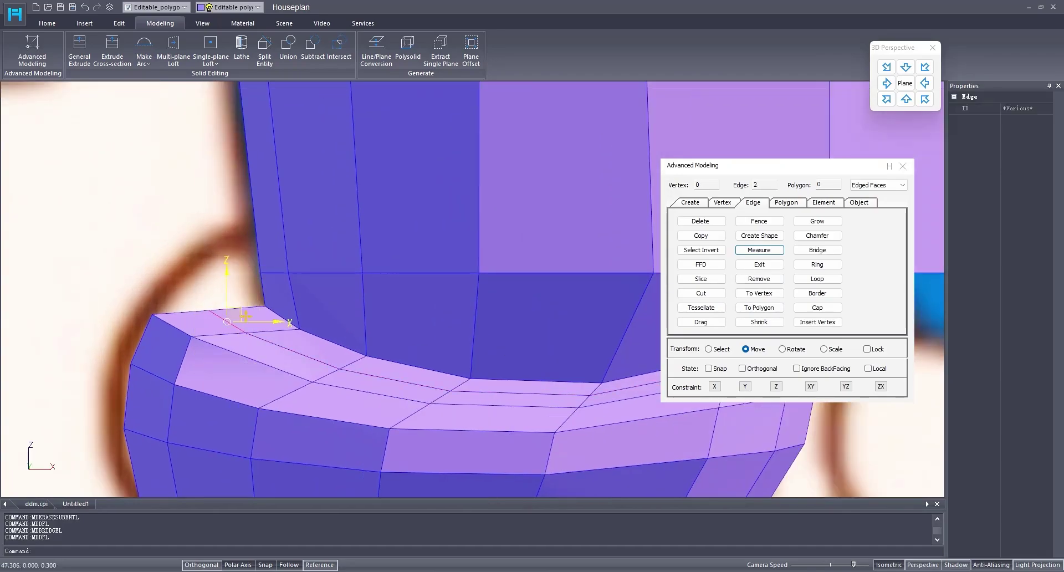
{"action": "mouse_move", "coordinate": [242, 310]}
{"action": "left_mouse_down"}
{"action": "mouse_move", "coordinate": [222, 298]}
{"action": "mouse_move", "coordinate": [220, 270]}
{"action": "left_mouse_up"}
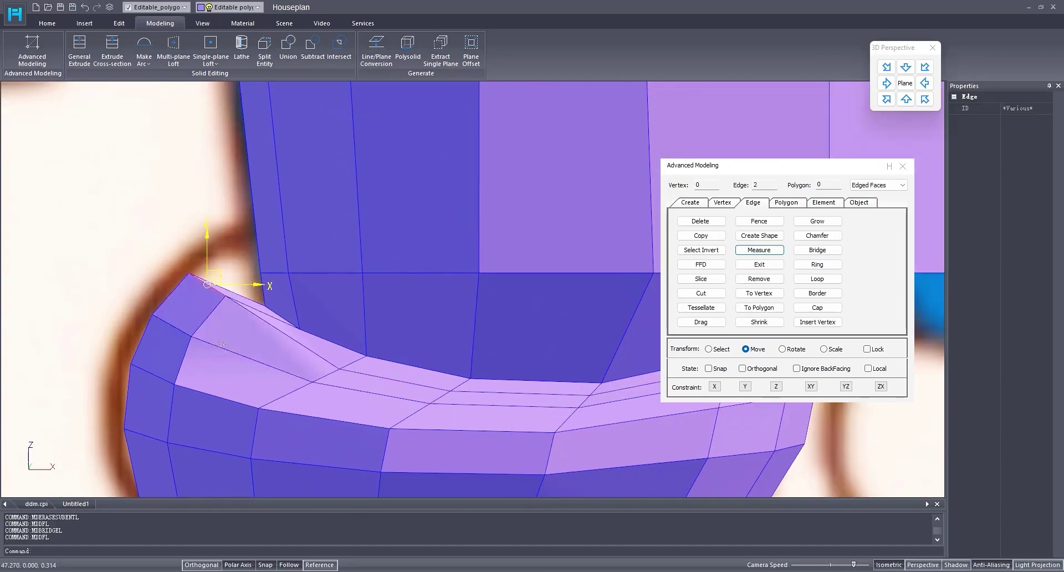
- Check the whole foot's shape against the reference outline in the front view
{"action": "scroll", "coordinate": [345, 402], "scroll_direction": "down", "scroll_amount": 2}
{"action": "middle_click_drag", "start_coordinate": [345, 401], "coordinate": [296, 340]}
{"action": "scroll", "coordinate": [296, 340], "scroll_direction": "up", "scroll_amount": 3}
{"action": "scroll", "coordinate": [297, 366], "scroll_direction": "down", "scroll_amount": 2}
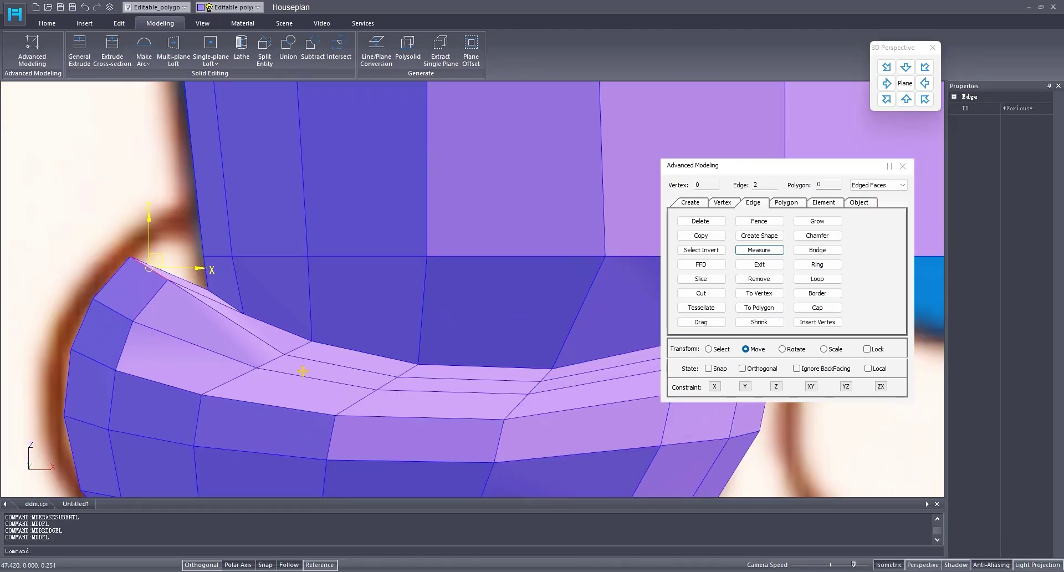
{"action": "scroll", "coordinate": [302, 369], "scroll_direction": "down", "scroll_amount": 3}
{"action": "mouse_move", "coordinate": [516, 413]}
{"action": "middle_mouse_down"}
{"action": "mouse_move", "coordinate": [445, 376]}
{"action": "mouse_move", "coordinate": [423, 397]}
{"action": "mouse_move", "coordinate": [397, 385]}
{"action": "mouse_move", "coordinate": [413, 387]}
{"action": "middle_mouse_up"}
{"action": "scroll", "coordinate": [466, 396], "scroll_direction": "up", "scroll_amount": 2}
{"action": "scroll", "coordinate": [455, 375], "scroll_direction": "down", "scroll_amount": 1}
{"action": "scroll", "coordinate": [486, 393], "scroll_direction": "down", "scroll_amount": 4}
{"action": "left_click", "coordinate": [906, 102]}
{"action": "scroll", "coordinate": [350, 301], "scroll_direction": "down", "scroll_amount": 2}
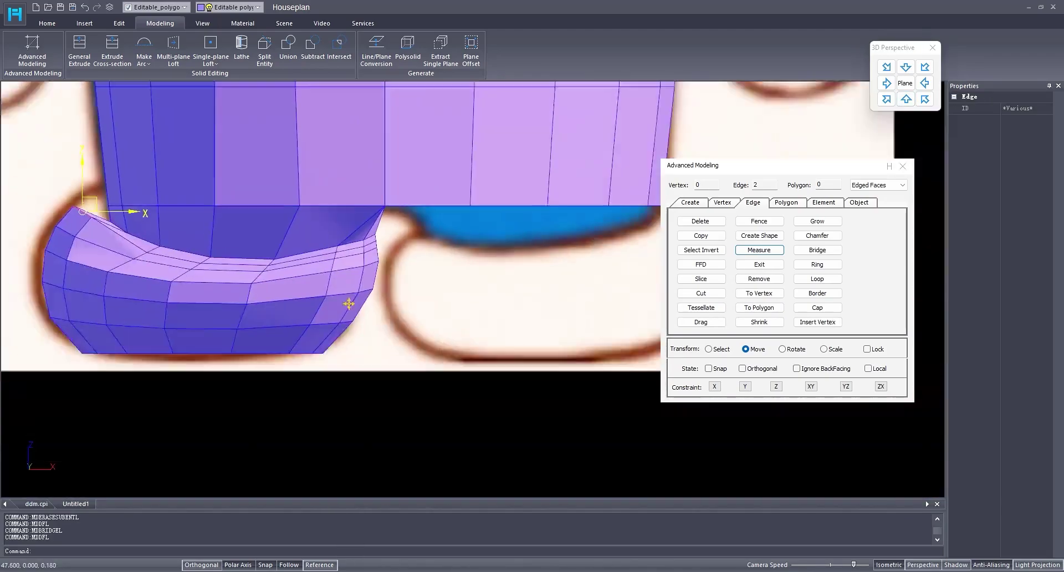
- Undo the last change and shift the two cross-section edge loops near the foot's inner end left along X
{"action": "scroll", "coordinate": [355, 261], "scroll_direction": "up", "scroll_amount": 3}
{"action": "key", "text": "ctrl+z"}
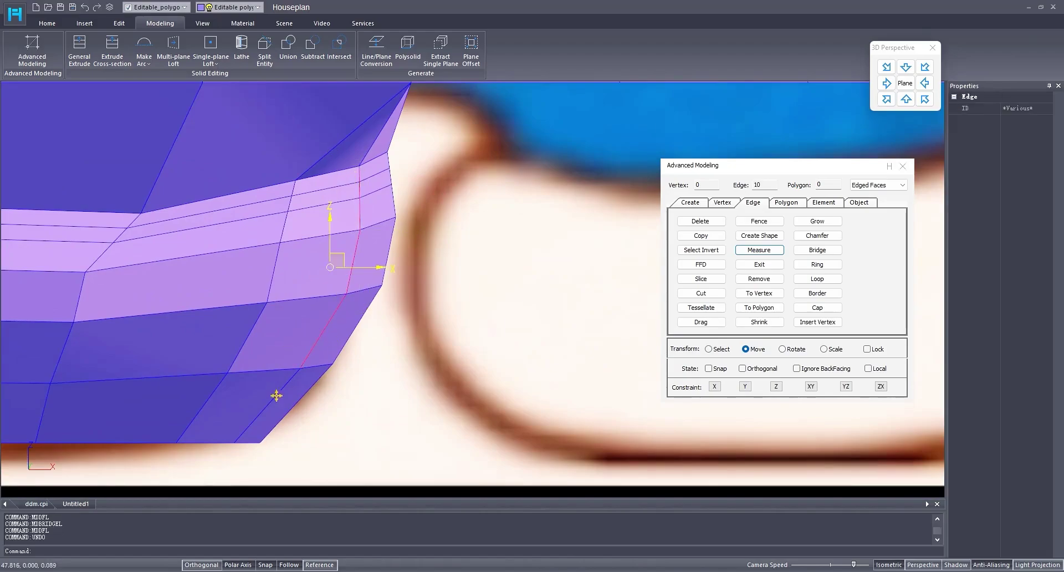
{"action": "left_click", "coordinate": [275, 397], "text": "ctrl"}
{"action": "scroll", "coordinate": [411, 363], "scroll_direction": "down", "scroll_amount": 1}
{"action": "left_click_drag", "start_coordinate": [399, 336], "coordinate": [389, 336]}
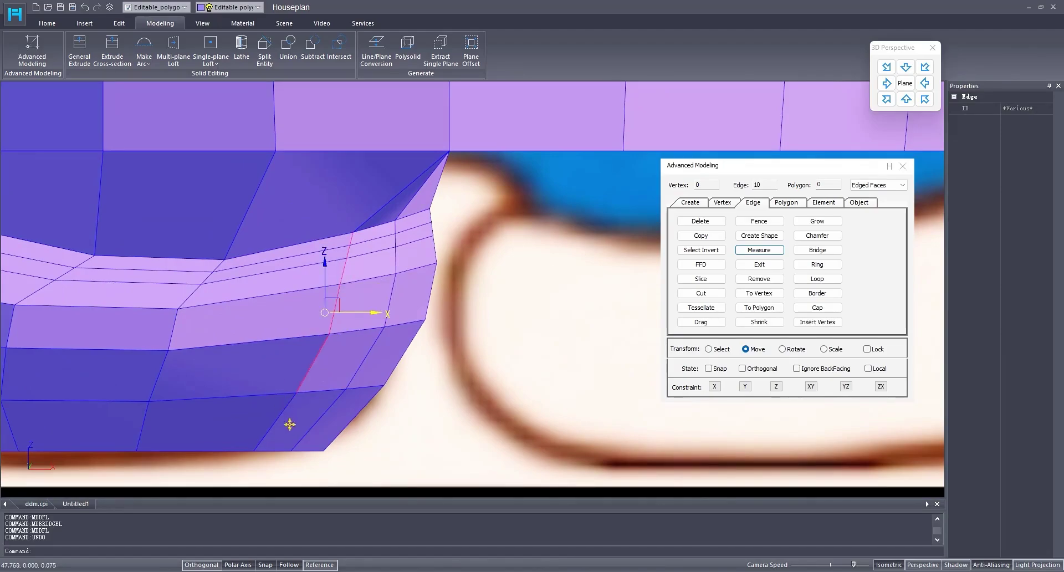
{"action": "left_click_drag", "start_coordinate": [351, 345], "coordinate": [338, 342]}
- Examine the foot's profile from the side and compare it with the reference from the front
{"action": "scroll", "coordinate": [342, 352], "scroll_direction": "down", "scroll_amount": 4}
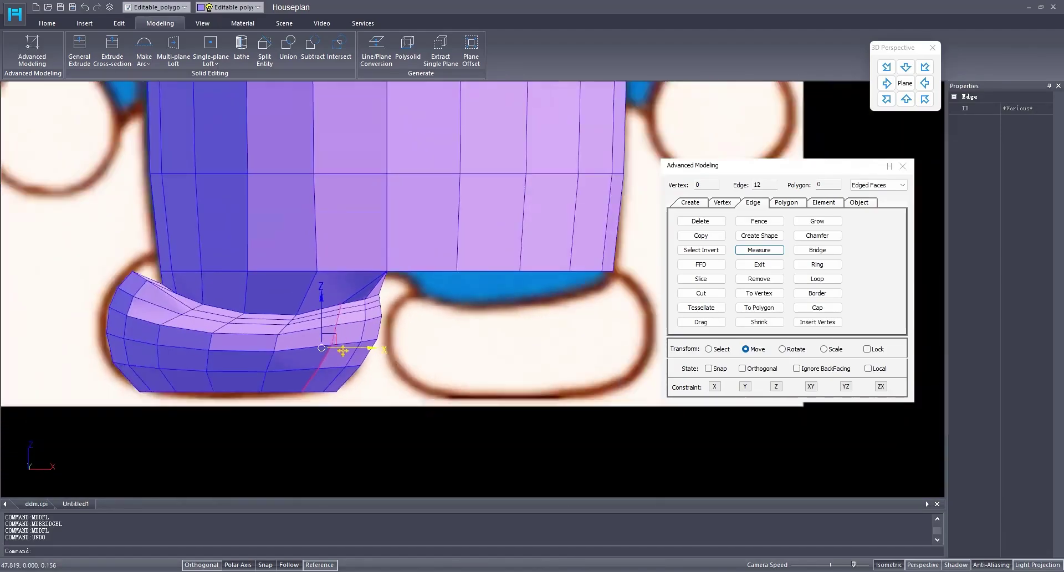
{"action": "scroll", "coordinate": [346, 356], "scroll_direction": "up", "scroll_amount": 3}
{"action": "scroll", "coordinate": [364, 359], "scroll_direction": "down", "scroll_amount": 4}
{"action": "middle_click_drag", "start_coordinate": [370, 360], "coordinate": [406, 352]}
{"action": "scroll", "coordinate": [392, 357], "scroll_direction": "up", "scroll_amount": 3}
{"action": "scroll", "coordinate": [421, 349], "scroll_direction": "up", "scroll_amount": 2}
{"action": "left_click", "coordinate": [887, 83]}
{"action": "scroll", "coordinate": [443, 255], "scroll_direction": "up", "scroll_amount": 4}
{"action": "middle_click_drag", "start_coordinate": [383, 300], "coordinate": [378, 303]}
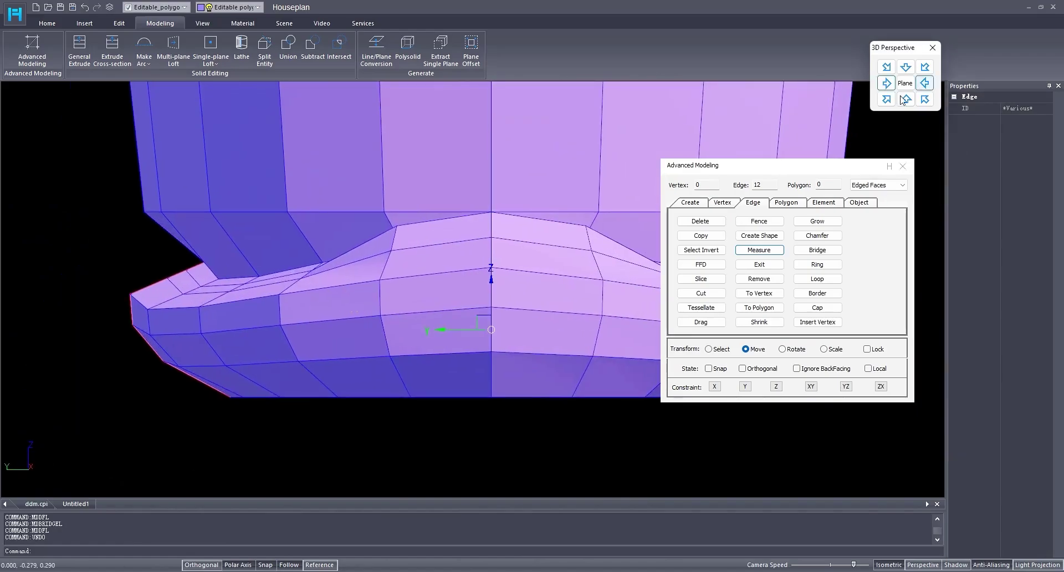
{"action": "left_click", "coordinate": [906, 99]}
{"action": "scroll", "coordinate": [274, 285], "scroll_direction": "up", "scroll_amount": 6}
- Select the twelve vertices on the front and back of the foot's top band and scale them along Y
{"action": "left_click", "coordinate": [722, 203]}
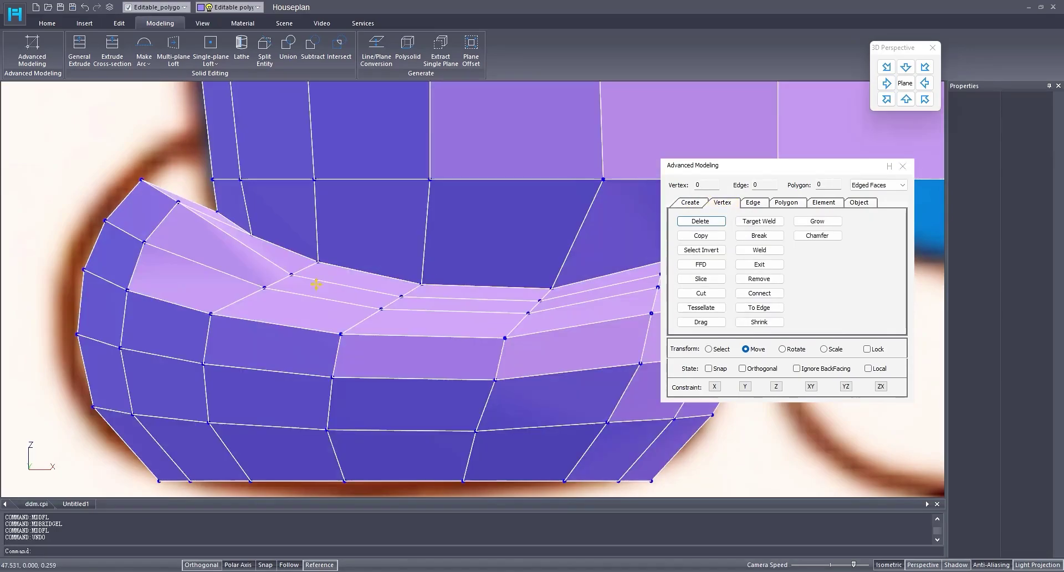
{"action": "left_click_drag", "start_coordinate": [414, 323], "coordinate": [414, 322]}
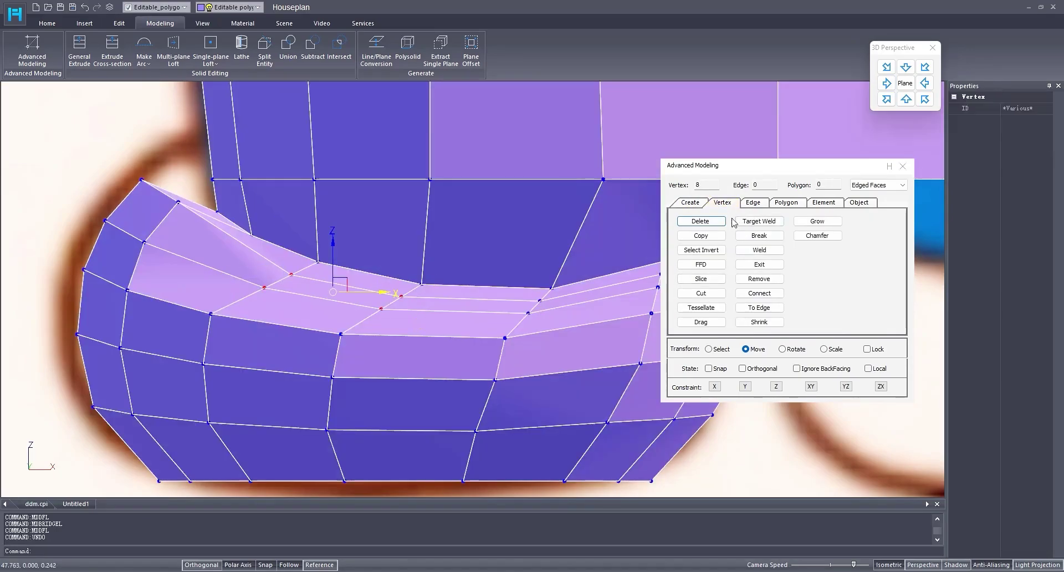
{"action": "left_click", "coordinate": [887, 83]}
{"action": "middle_click_drag", "start_coordinate": [428, 354], "coordinate": [409, 375]}
{"action": "scroll", "coordinate": [213, 297], "scroll_direction": "up", "scroll_amount": 3}
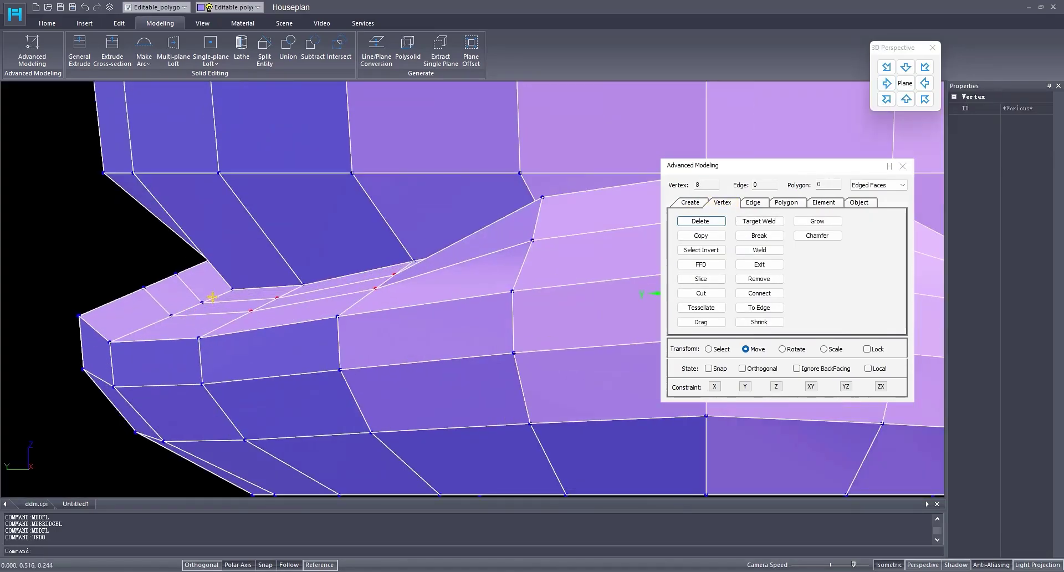
{"action": "left_click_drag", "start_coordinate": [168, 320], "coordinate": [166, 321]}
{"action": "scroll", "coordinate": [166, 321], "scroll_direction": "down", "scroll_amount": 3}
{"action": "middle_click_drag", "start_coordinate": [605, 327], "coordinate": [457, 353]}
{"action": "scroll", "coordinate": [556, 333], "scroll_direction": "up", "scroll_amount": 3}
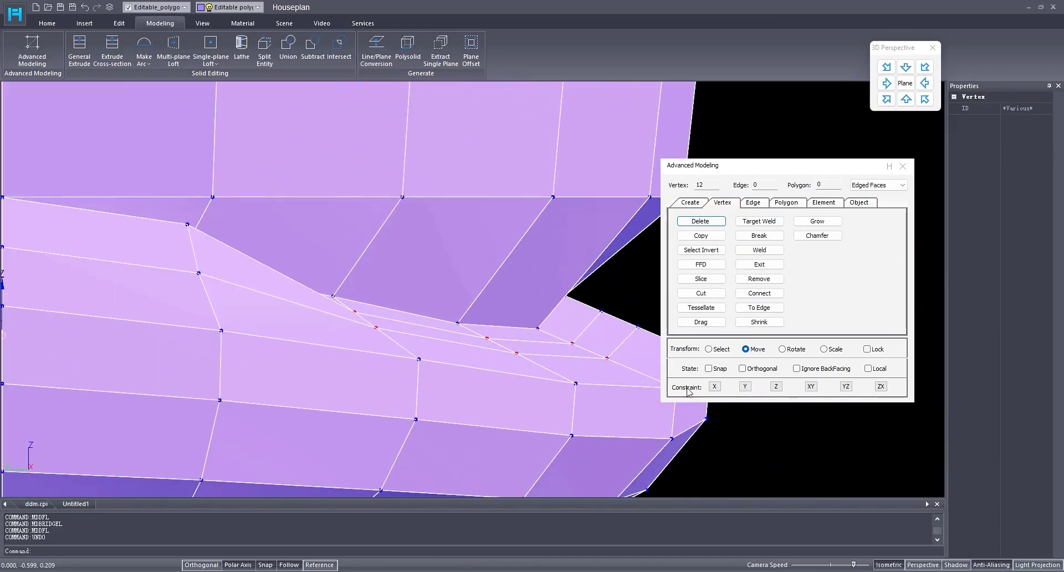
{"action": "left_click", "coordinate": [824, 350]}
{"action": "scroll", "coordinate": [377, 311], "scroll_direction": "down", "scroll_amount": 5}
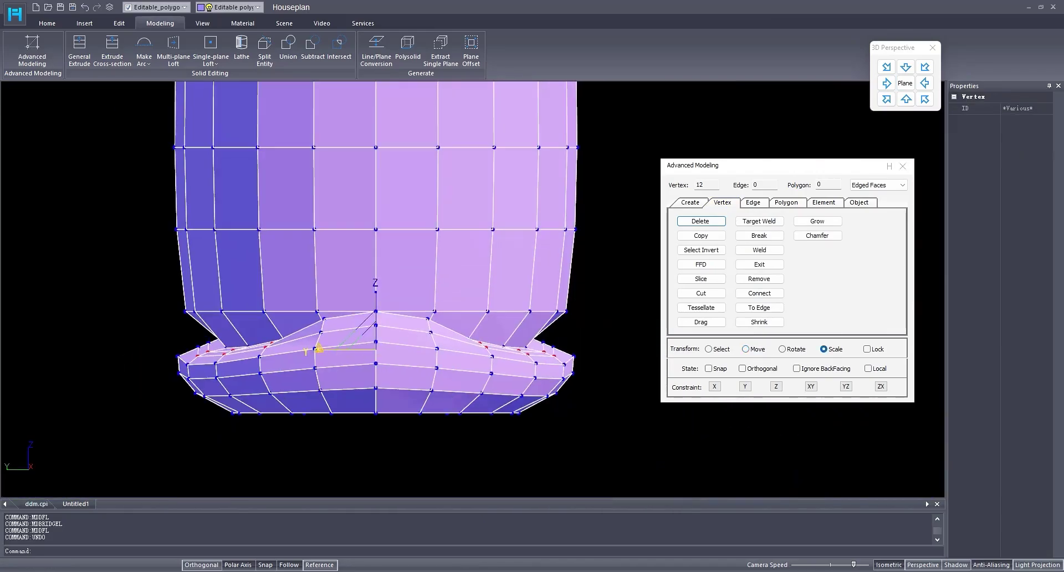
{"action": "scroll", "coordinate": [157, 356], "scroll_direction": "up", "scroll_amount": 3}
- Select the eight outermost side vertices at the foot's front and back and scale them along Y
{"action": "left_click_drag", "start_coordinate": [144, 350], "coordinate": [208, 405]}
{"action": "scroll", "coordinate": [210, 396], "scroll_direction": "down", "scroll_amount": 1}
{"action": "middle_click_drag", "start_coordinate": [624, 383], "coordinate": [169, 364]}
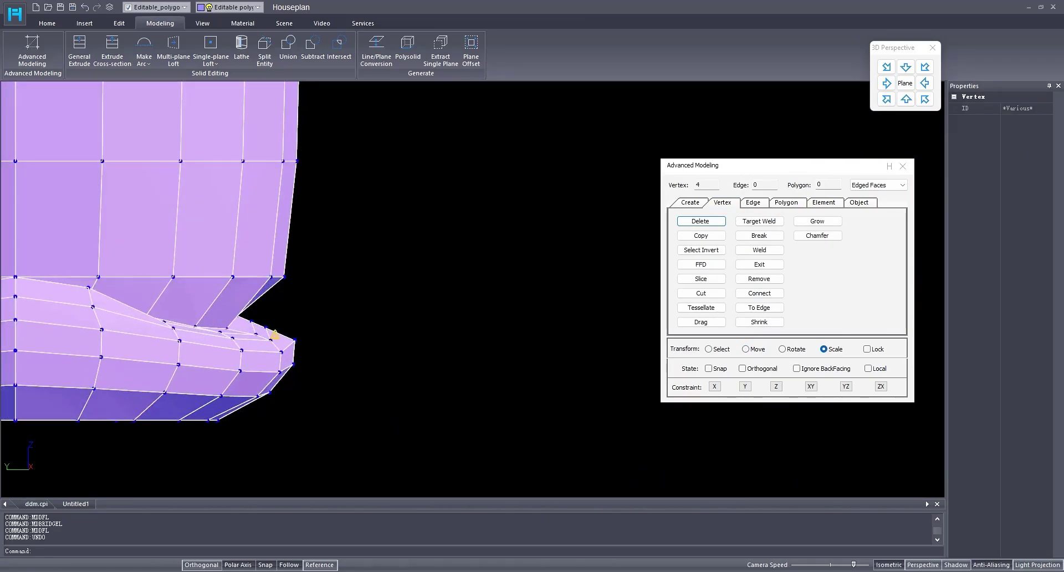
{"action": "scroll", "coordinate": [317, 388], "scroll_direction": "down", "scroll_amount": 3}
{"action": "middle_click_drag", "start_coordinate": [317, 387], "coordinate": [483, 401]}
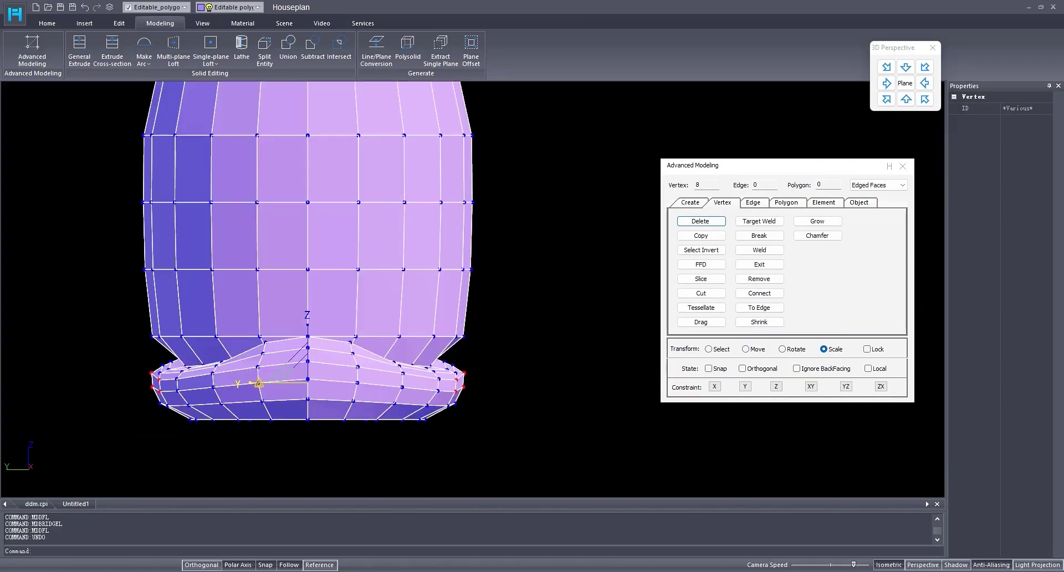
- Remove the unwanted edges on the foot together with their points
{"action": "left_click", "coordinate": [887, 83]}
{"action": "left_click", "coordinate": [906, 98]}
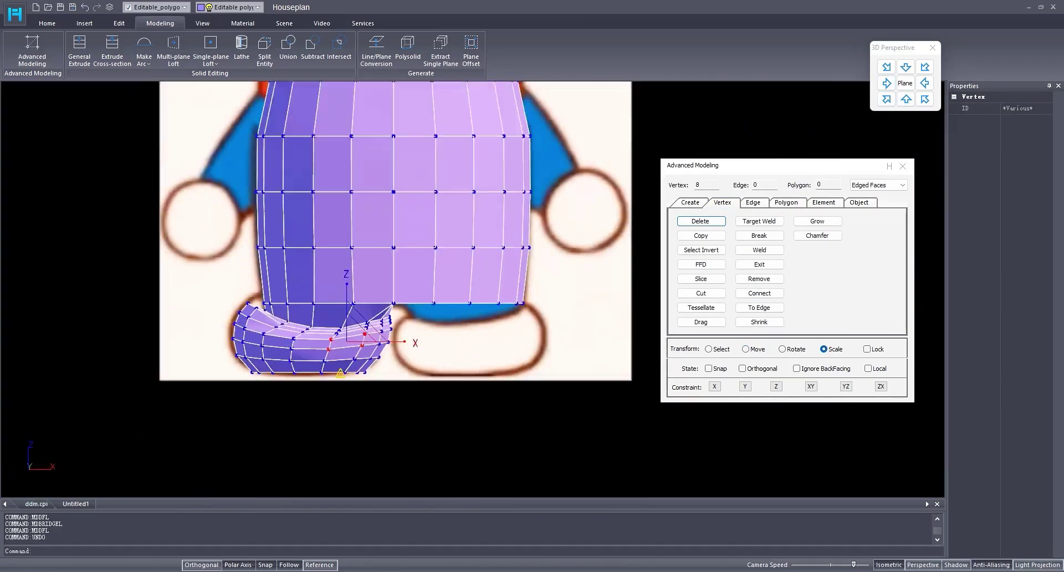
{"action": "left_click_drag", "start_coordinate": [114, 357], "coordinate": [150, 414]}
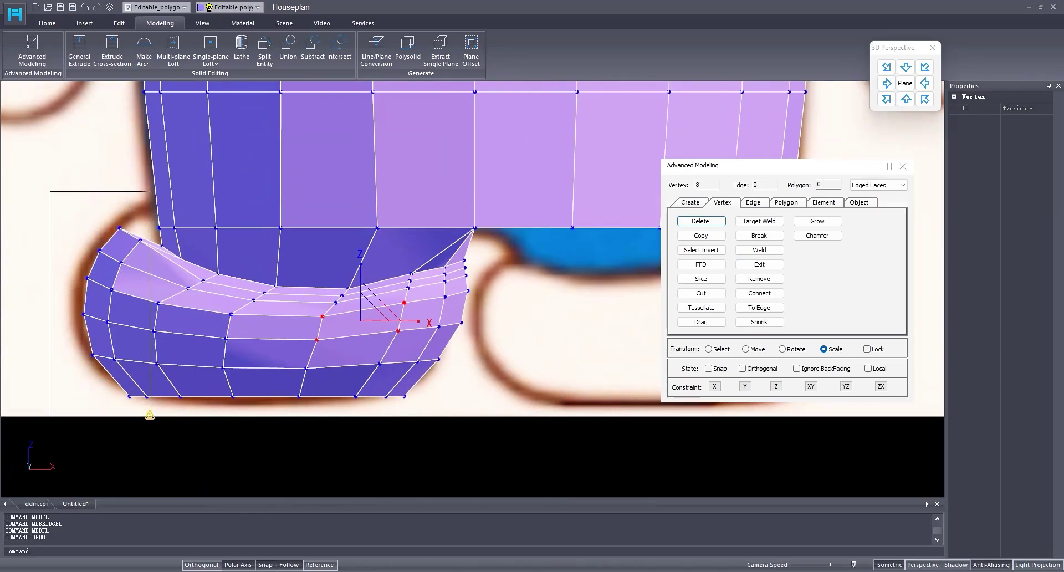
{"action": "left_click", "coordinate": [759, 279]}
{"action": "left_click", "coordinate": [752, 202]}
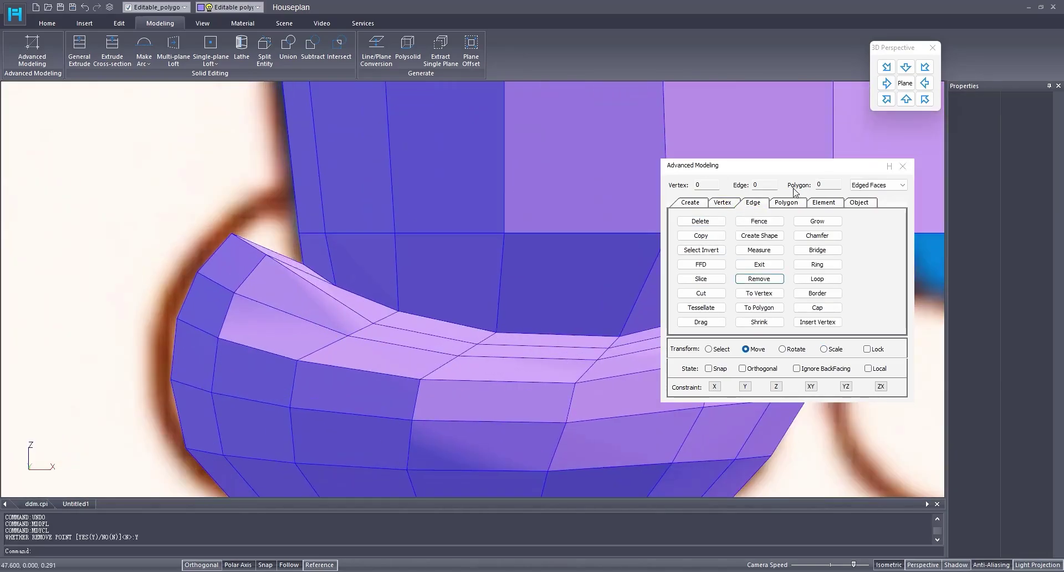
- Select the matching front and back vertices on the foot's outer upper ledge and scale the pair along Y
{"action": "left_click", "coordinate": [722, 202]}
{"action": "middle_click_drag", "start_coordinate": [693, 332], "coordinate": [301, 344]}
{"action": "left_click", "coordinate": [438, 369]}
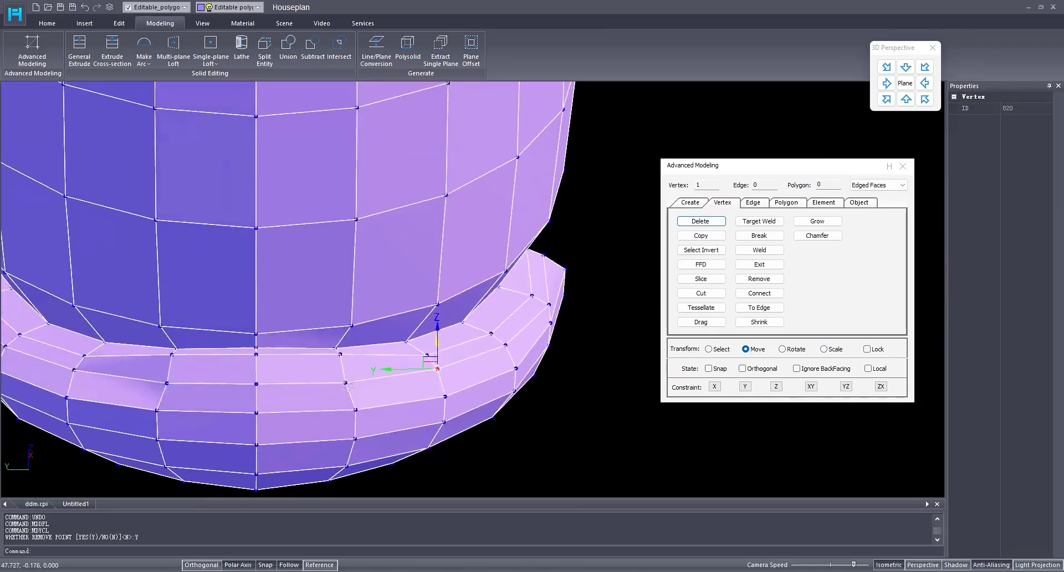
{"action": "middle_click_drag", "start_coordinate": [348, 386], "coordinate": [421, 383]}
{"action": "left_click", "coordinate": [546, 359], "text": "ctrl"}
{"action": "middle_click_drag", "start_coordinate": [546, 359], "coordinate": [610, 354]}
{"action": "left_click", "coordinate": [824, 348]}
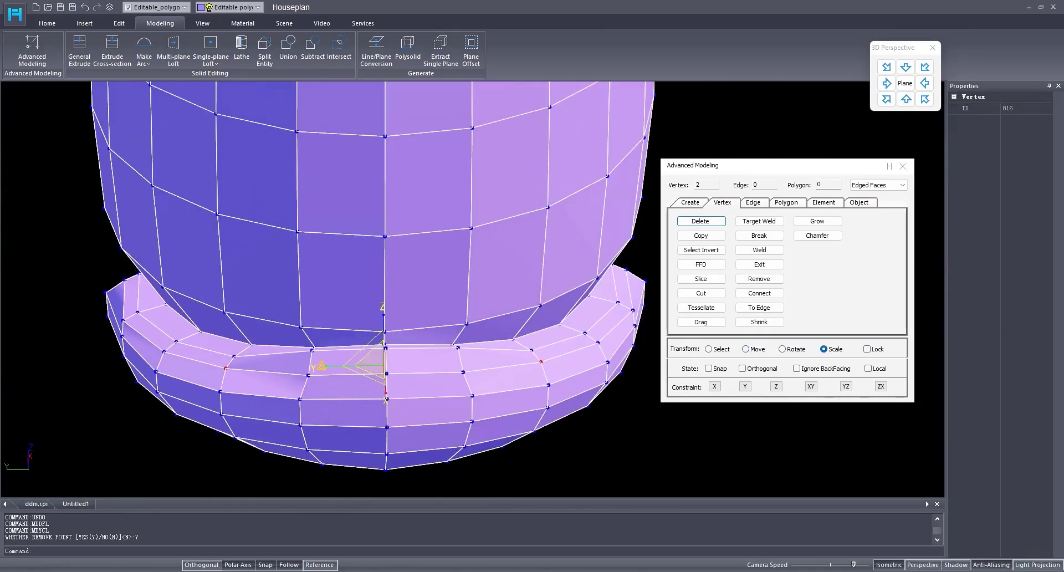
{"action": "middle_click_drag", "start_coordinate": [330, 367], "coordinate": [377, 352]}
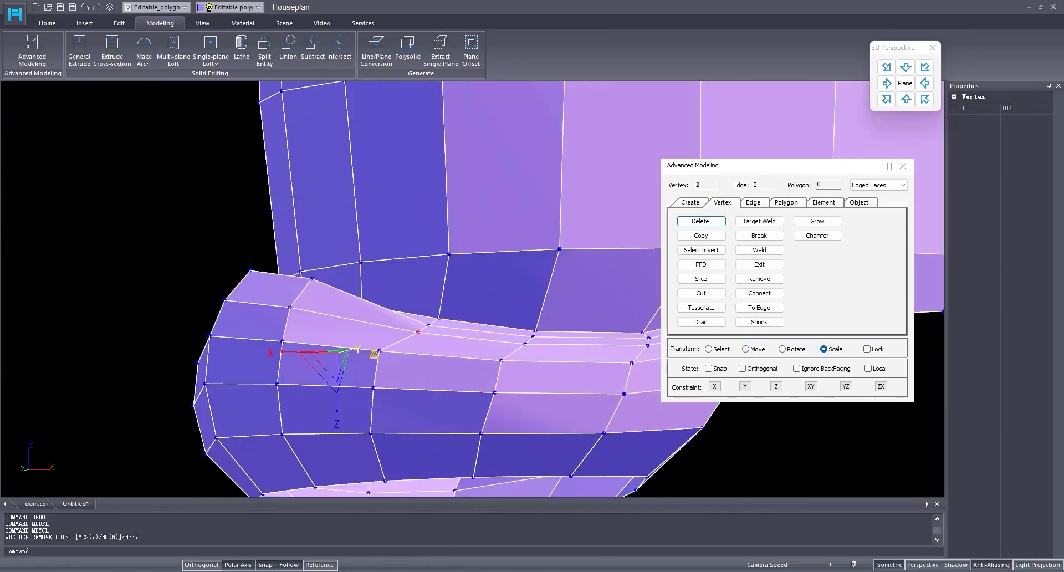
- Select the next matching vertex pair, on the foot's upper rim, and scale it to smooth the curve
{"action": "left_click", "coordinate": [377, 352]}
{"action": "scroll", "coordinate": [391, 354], "scroll_direction": "up", "scroll_amount": 3}
{"action": "left_click", "coordinate": [461, 273], "text": "ctrl"}
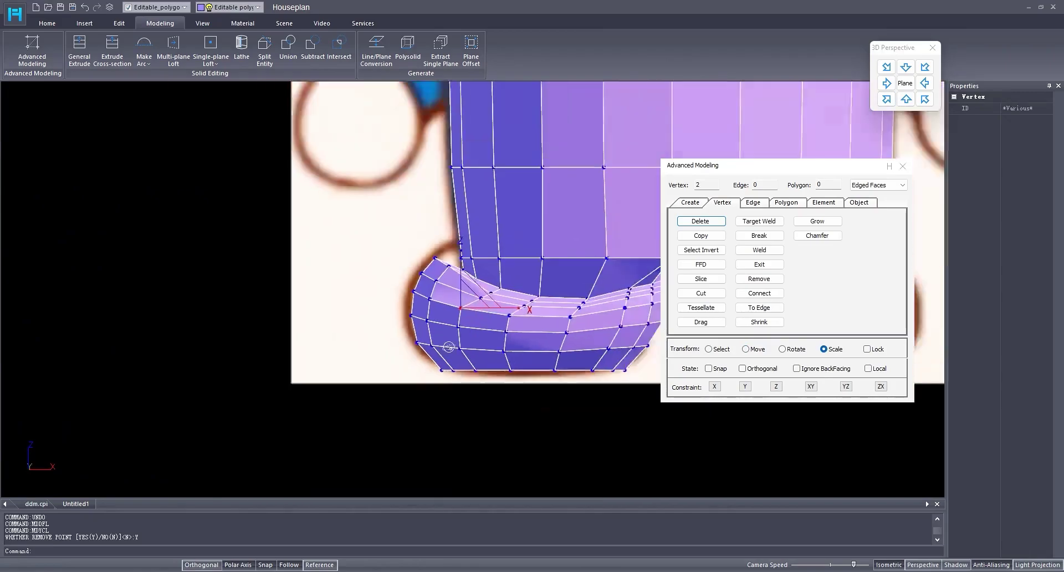
{"action": "middle_click_drag", "start_coordinate": [461, 273], "coordinate": [499, 261]}
{"action": "left_click_drag", "start_coordinate": [509, 315], "coordinate": [518, 317]}
{"action": "middle_click_drag", "start_coordinate": [519, 317], "coordinate": [443, 358]}
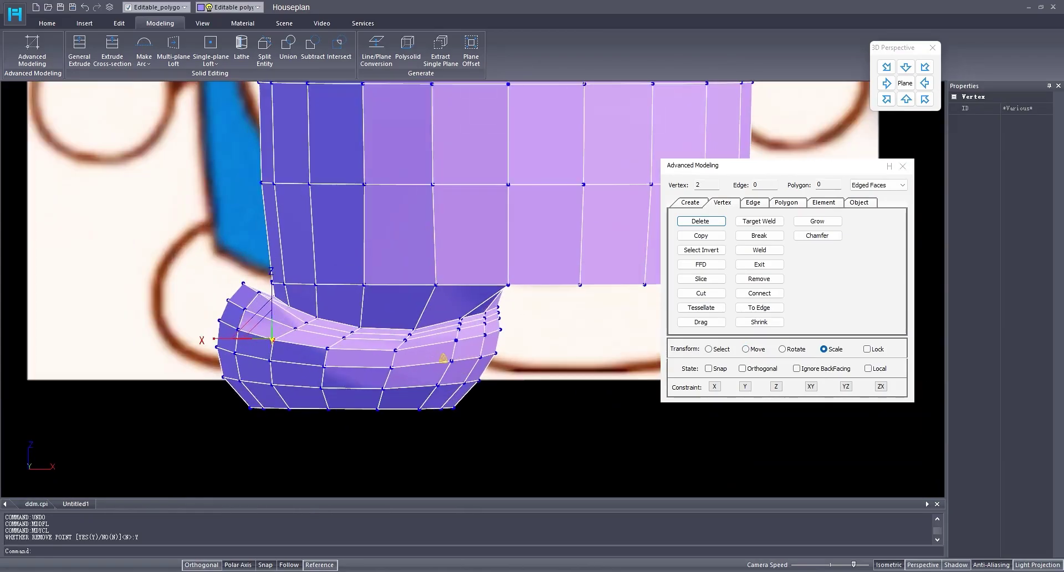
- Shift the foot's upper-rim vertex pair and the neighbouring column of six vertices along X to even the spacing
{"action": "scroll", "coordinate": [400, 344], "scroll_direction": "up", "scroll_amount": 5}
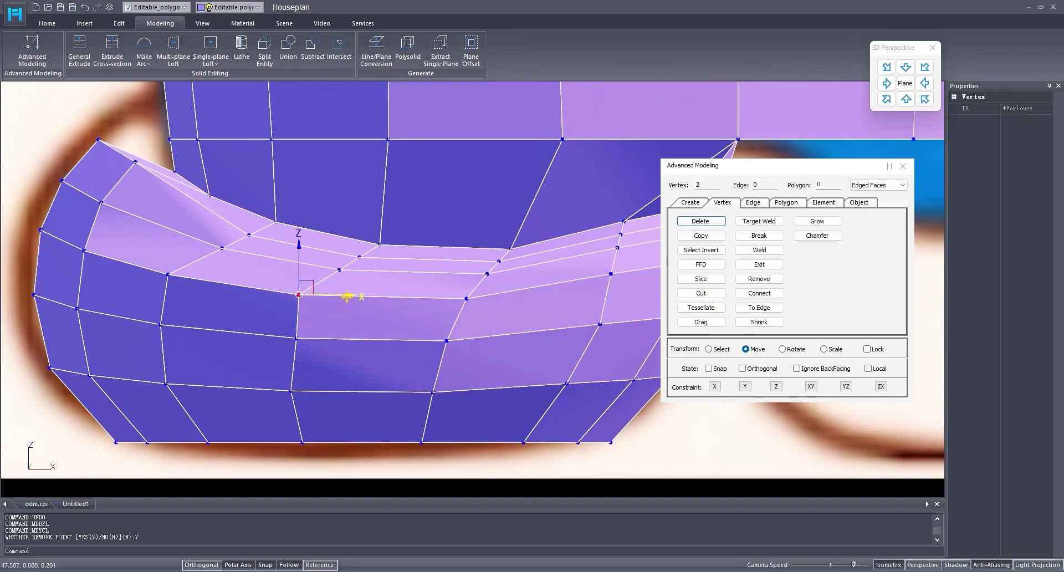
{"action": "scroll", "coordinate": [321, 295], "scroll_direction": "down", "scroll_amount": 2}
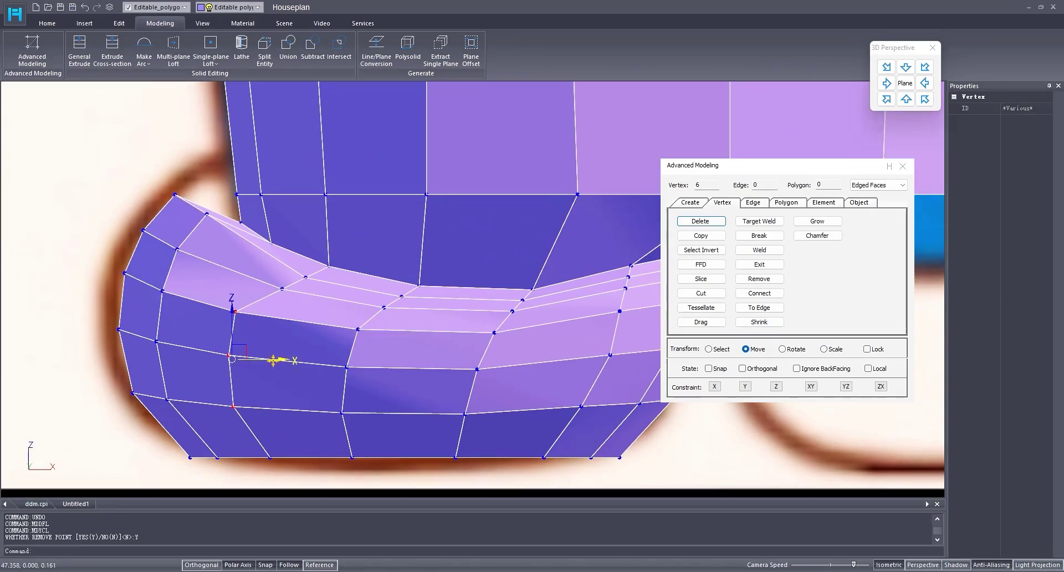
{"action": "scroll", "coordinate": [275, 361], "scroll_direction": "down", "scroll_amount": 5}
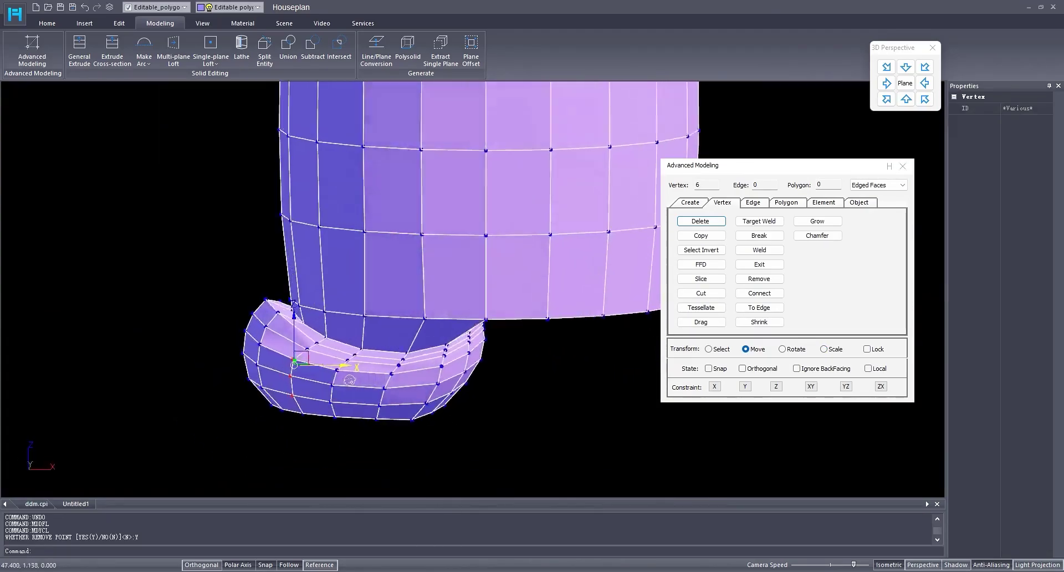
{"action": "middle_click_drag", "start_coordinate": [311, 360], "coordinate": [555, 383]}
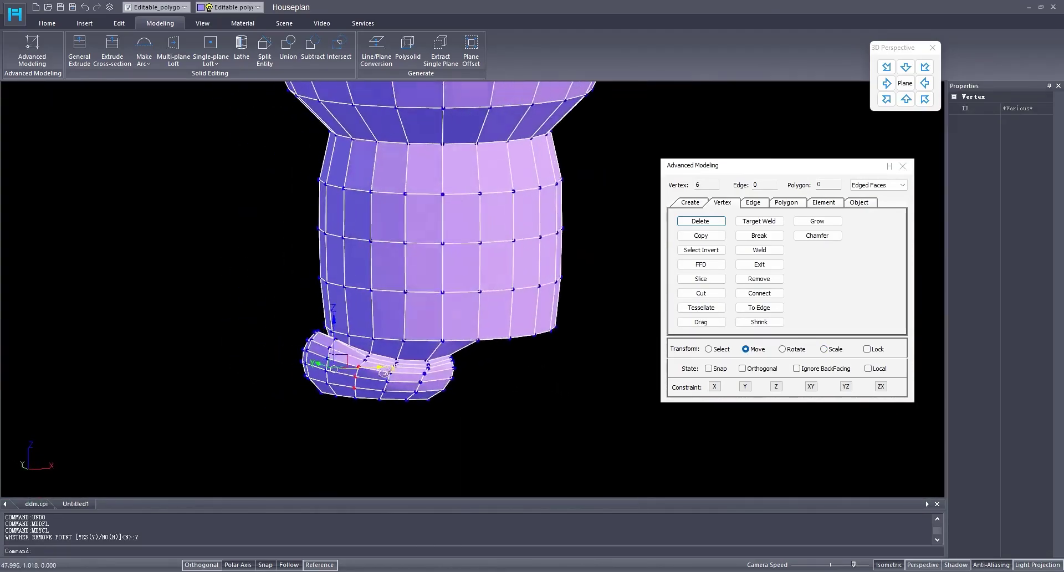
{"action": "scroll", "coordinate": [384, 372], "scroll_direction": "up", "scroll_amount": 6}
- Select all the foot's vertices and scale the whole foot down relative to the body
{"action": "left_click", "coordinate": [924, 98]}
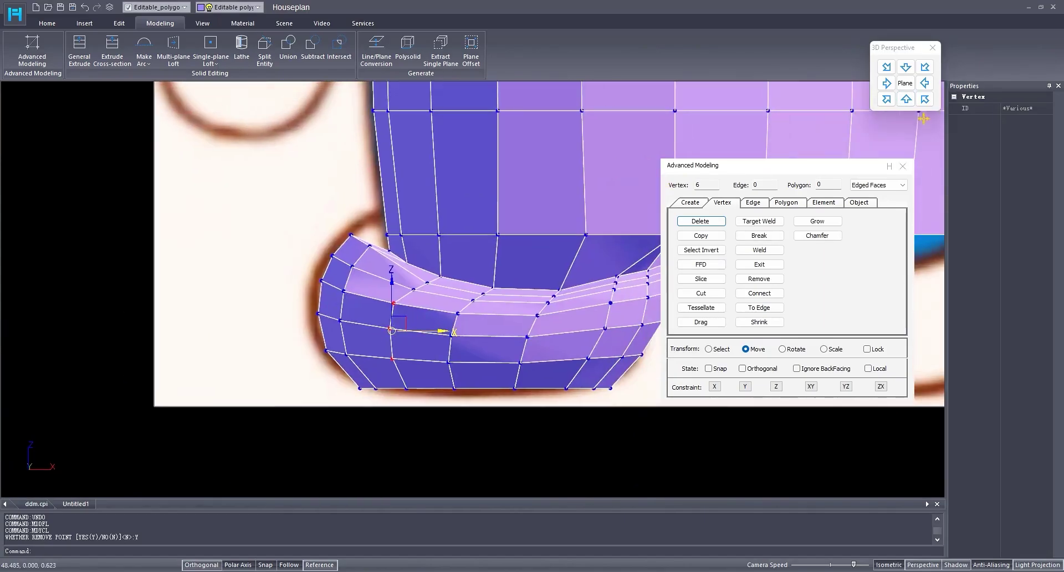
{"action": "scroll", "coordinate": [533, 335], "scroll_direction": "down", "scroll_amount": 3}
{"action": "scroll", "coordinate": [534, 335], "scroll_direction": "up", "scroll_amount": 4}
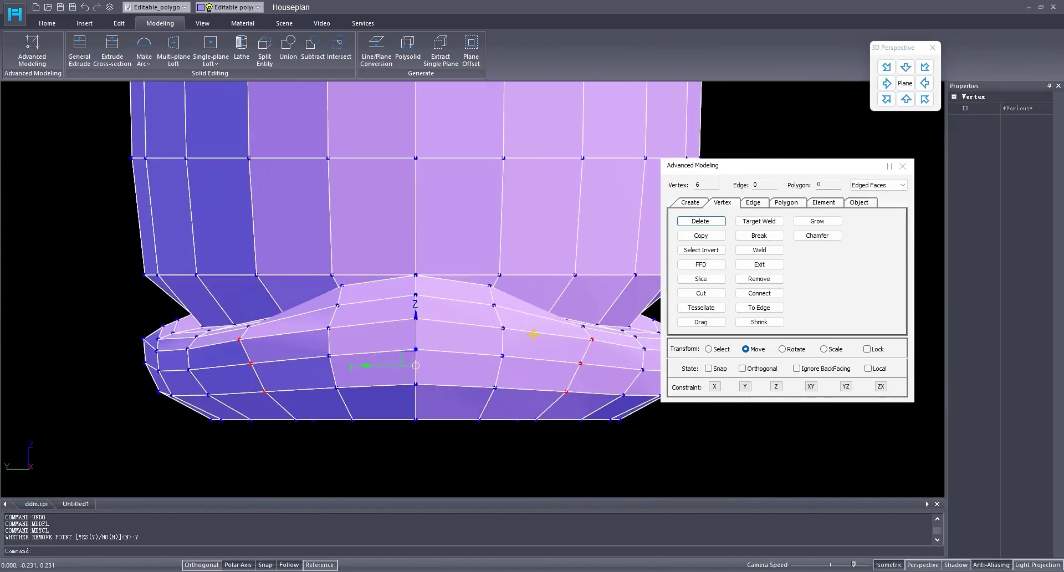
{"action": "left_click_drag", "start_coordinate": [140, 458], "coordinate": [605, 297]}
{"action": "middle_click_drag", "start_coordinate": [635, 423], "coordinate": [541, 430]}
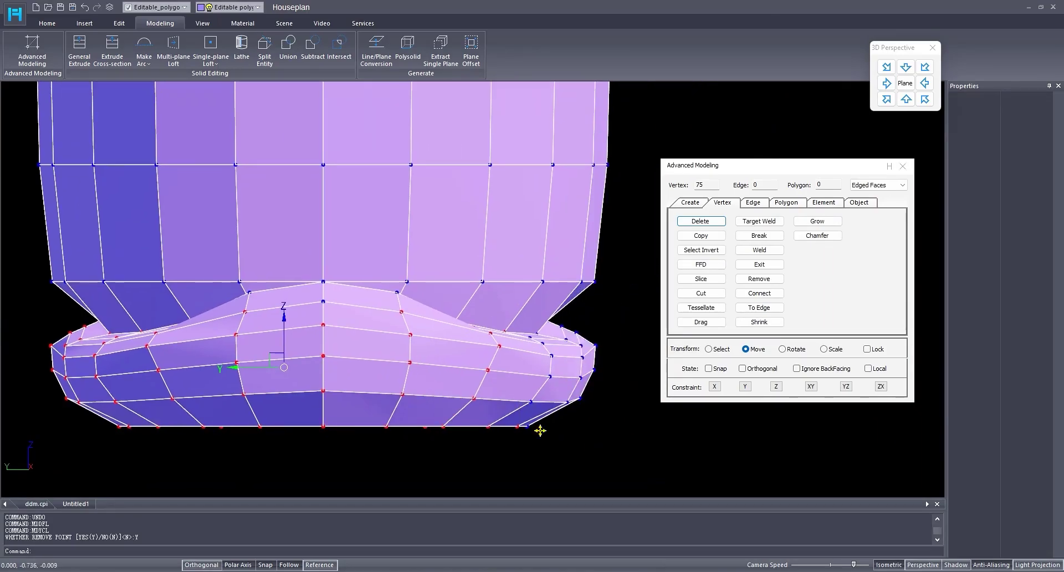
{"action": "left_click_drag", "start_coordinate": [443, 461], "coordinate": [657, 296]}
{"action": "left_click", "coordinate": [907, 98]}
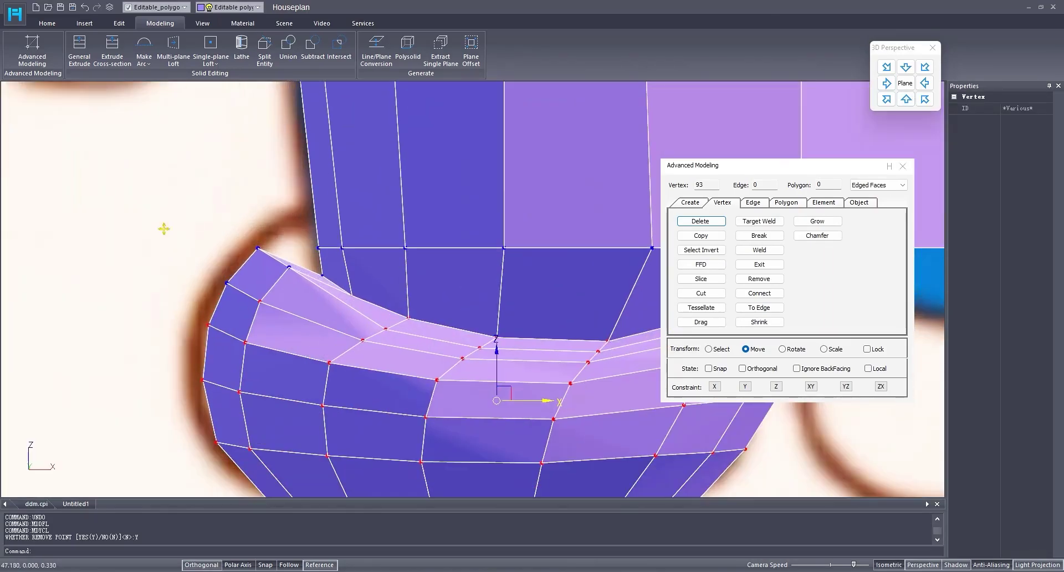
{"action": "middle_click_drag", "start_coordinate": [322, 289], "coordinate": [163, 279]}
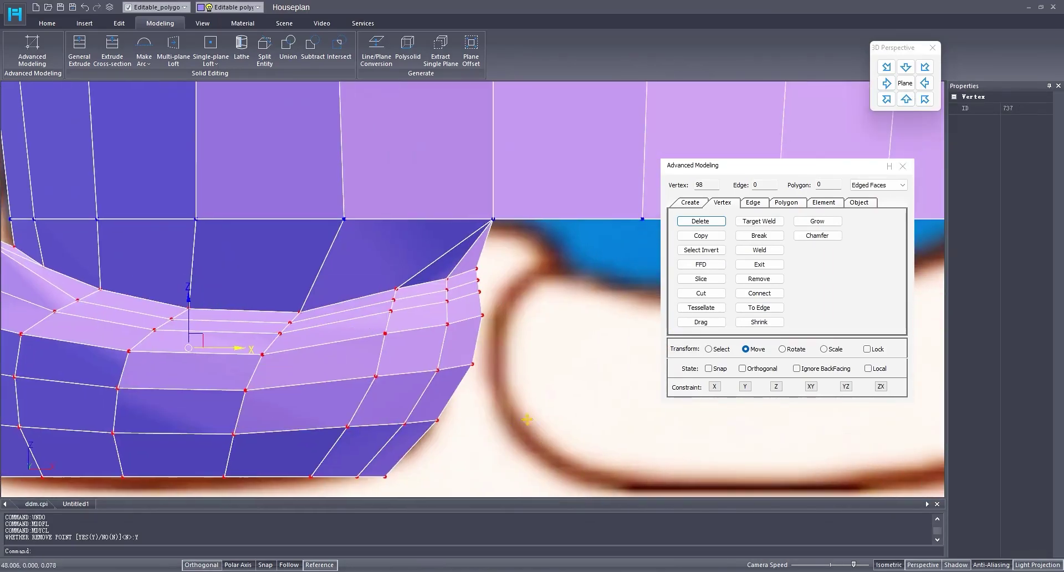
{"action": "scroll", "coordinate": [568, 361], "scroll_direction": "down", "scroll_amount": 3}
{"action": "left_click", "coordinate": [824, 350]}
{"action": "middle_click_drag", "start_coordinate": [499, 377], "coordinate": [315, 335]}
{"action": "middle_click_drag", "start_coordinate": [369, 299], "coordinate": [526, 392]}
{"action": "scroll", "coordinate": [340, 393], "scroll_direction": "up", "scroll_amount": 5}
{"action": "middle_click_drag", "start_coordinate": [340, 398], "coordinate": [225, 369]}
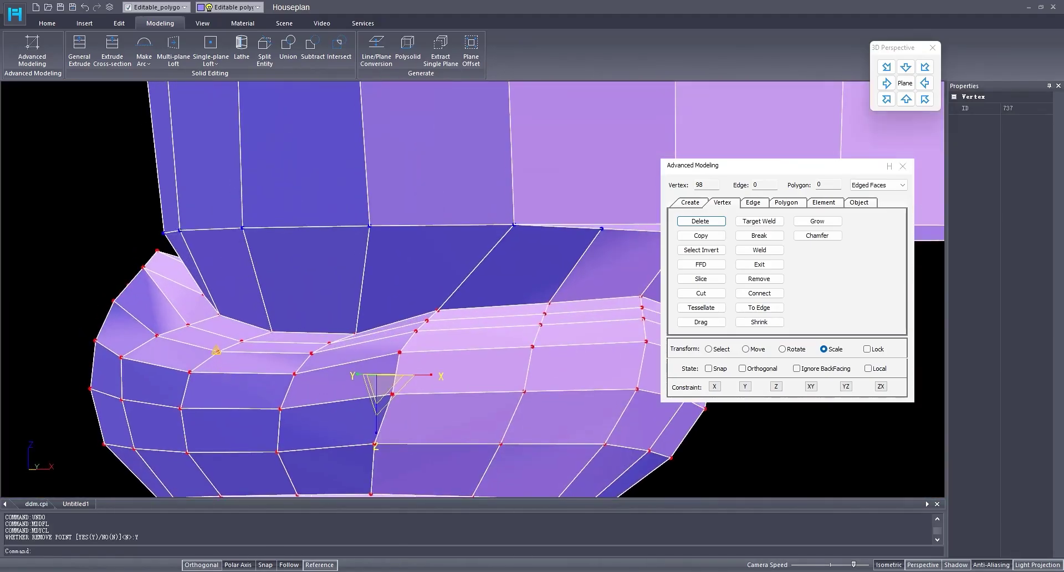
- Select the matching front and back vertices on the foot's upper ledge, then move the pair and scale it along Y
{"action": "left_click", "coordinate": [216, 351]}
{"action": "left_click", "coordinate": [906, 99]}
{"action": "scroll", "coordinate": [471, 302], "scroll_direction": "up", "scroll_amount": 6}
{"action": "left_click_drag", "start_coordinate": [411, 328], "coordinate": [436, 346]}
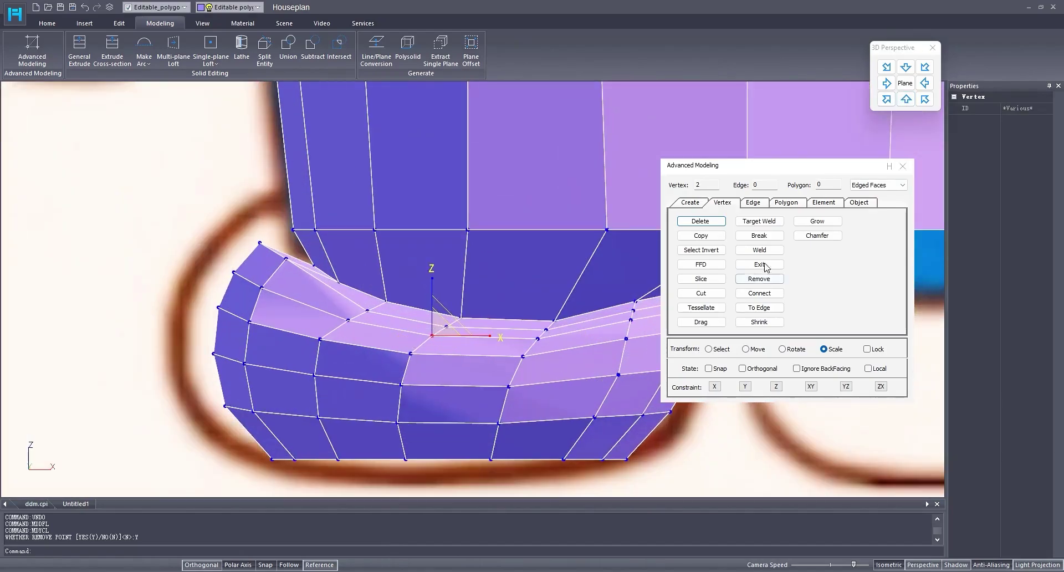
{"action": "middle_click_drag", "start_coordinate": [380, 336], "coordinate": [451, 303]}
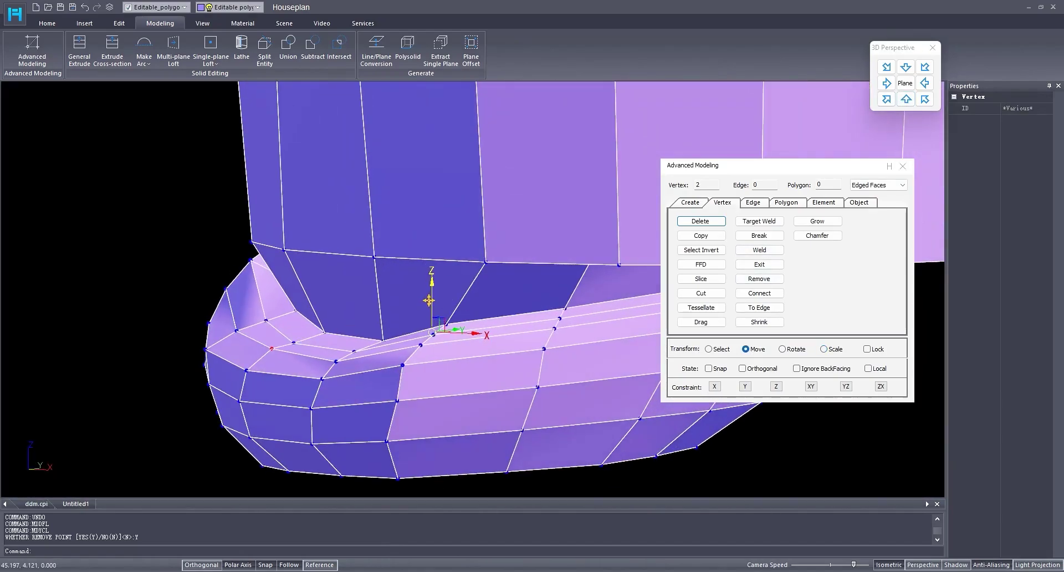
{"action": "middle_click_drag", "start_coordinate": [373, 348], "coordinate": [381, 361]}
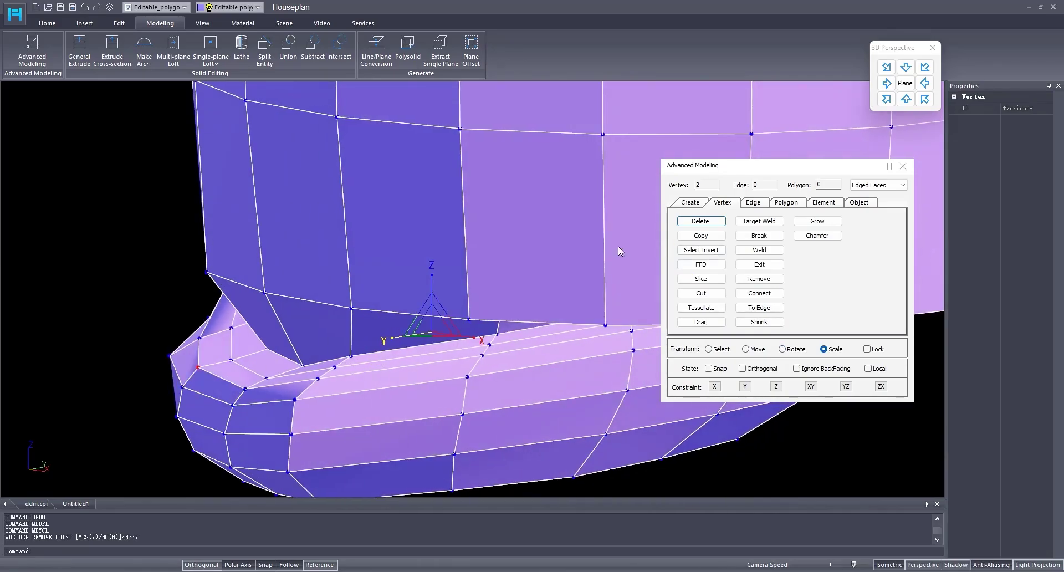
{"action": "left_click", "coordinate": [906, 99]}
{"action": "mouse_move", "coordinate": [414, 347]}
{"action": "middle_mouse_down"}
{"action": "mouse_move", "coordinate": [411, 355]}
{"action": "mouse_move", "coordinate": [622, 431]}
{"action": "mouse_move", "coordinate": [460, 356]}
{"action": "mouse_move", "coordinate": [637, 363]}
{"action": "mouse_move", "coordinate": [506, 333]}
{"action": "mouse_move", "coordinate": [410, 357]}
{"action": "middle_mouse_up"}
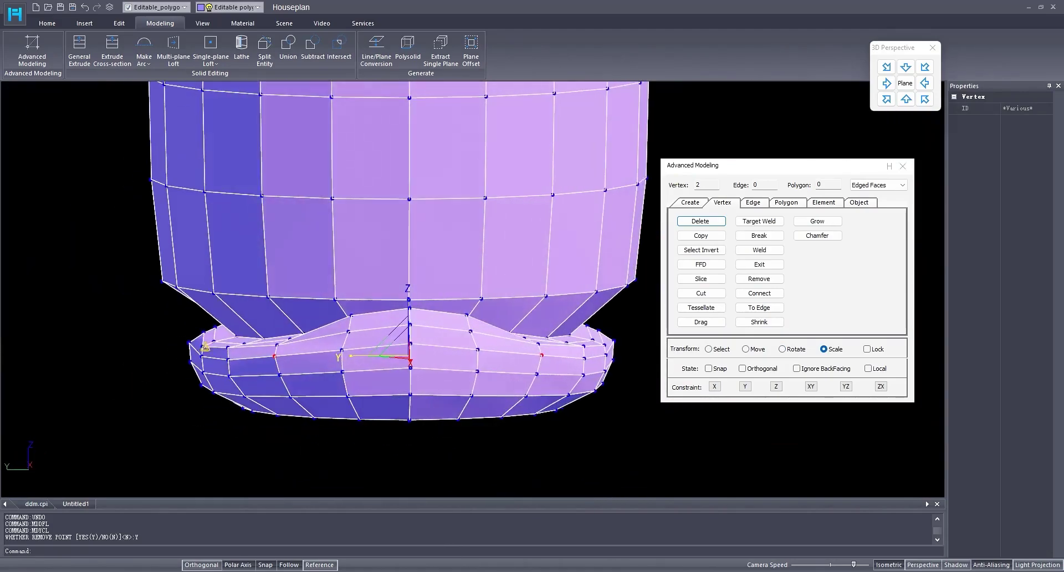
- Select the single vertex on the foot's upper outer side and move it to smooth the surface
{"action": "middle_click_drag", "start_coordinate": [206, 348], "coordinate": [560, 388]}
{"action": "scroll", "coordinate": [266, 387], "scroll_direction": "up", "scroll_amount": 3}
{"action": "left_click", "coordinate": [266, 387]}
{"action": "middle_click_drag", "start_coordinate": [277, 388], "coordinate": [468, 401]}
{"action": "left_click", "coordinate": [753, 351]}
{"action": "scroll", "coordinate": [391, 308], "scroll_direction": "down", "scroll_amount": 2}
{"action": "middle_click_drag", "start_coordinate": [390, 308], "coordinate": [533, 311]}
{"action": "scroll", "coordinate": [416, 309], "scroll_direction": "up", "scroll_amount": 3}
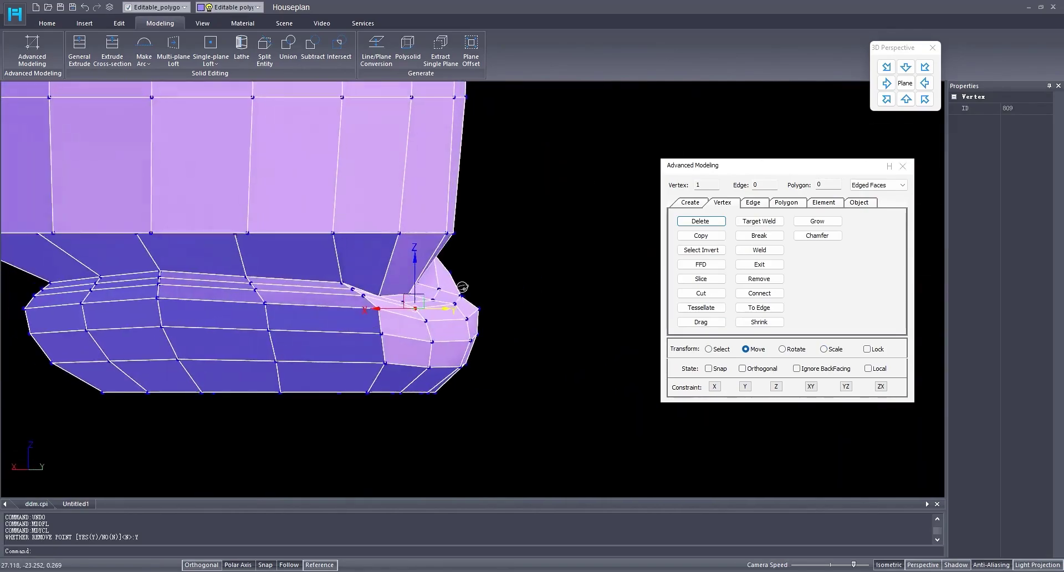
- Select the front and back edge column near the foot's inner side and scale it along Y
{"action": "left_click", "coordinate": [907, 99]}
{"action": "left_click", "coordinate": [753, 202]}
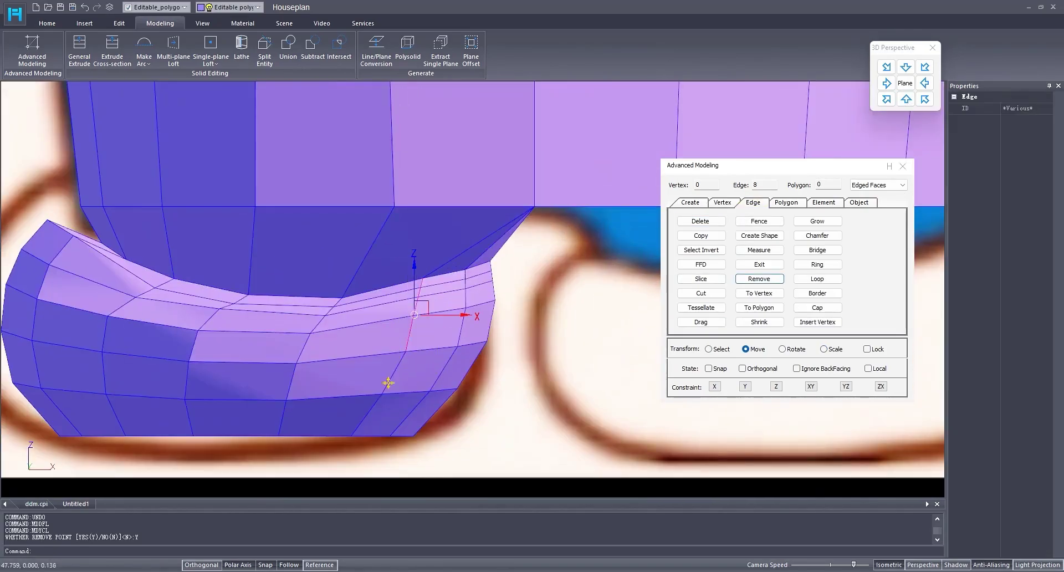
{"action": "left_click_drag", "start_coordinate": [379, 411], "coordinate": [355, 419], "text": "ctrl"}
{"action": "middle_click_drag", "start_coordinate": [355, 418], "coordinate": [339, 400]}
{"action": "scroll", "coordinate": [458, 367], "scroll_direction": "up", "scroll_amount": 3}
{"action": "scroll", "coordinate": [366, 361], "scroll_direction": "down", "scroll_amount": 1}
{"action": "left_click_drag", "start_coordinate": [391, 326], "coordinate": [378, 341]}
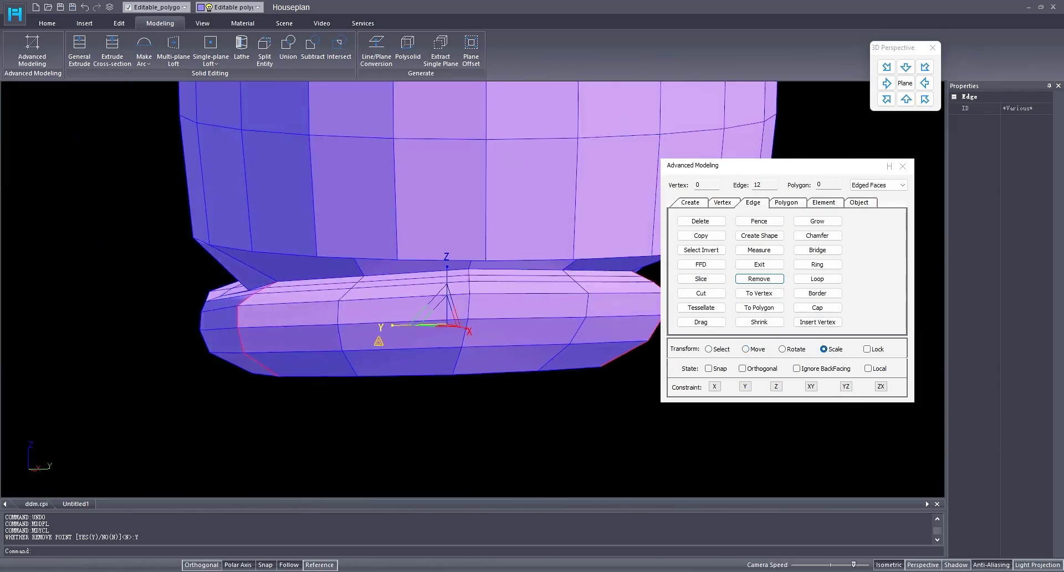
{"action": "middle_click_drag", "start_coordinate": [379, 342], "coordinate": [452, 318]}
{"action": "left_click", "coordinate": [907, 99]}
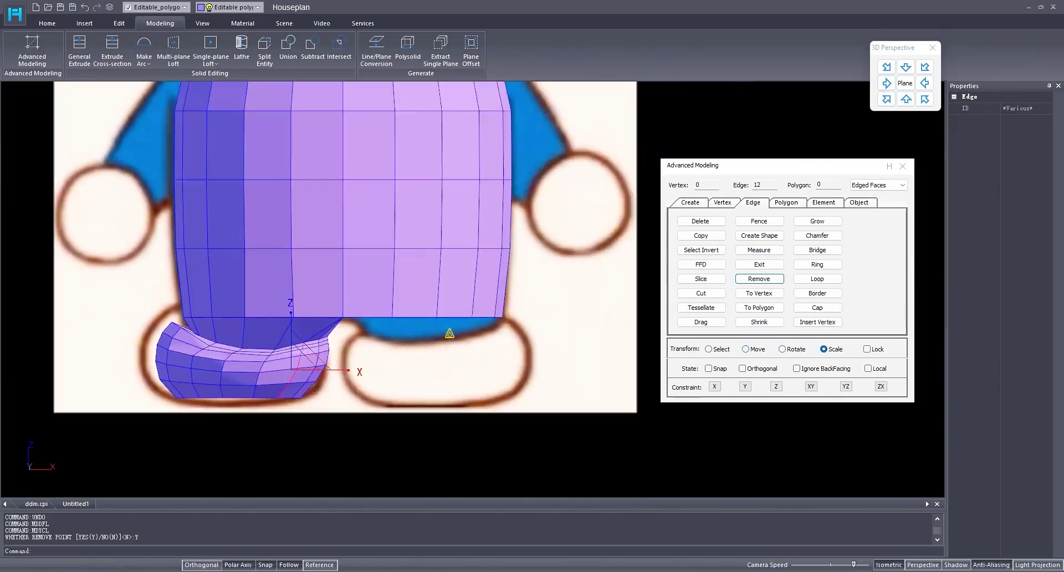
{"action": "scroll", "coordinate": [438, 336], "scroll_direction": "up", "scroll_amount": 2}
{"action": "key", "text": "Escape"}
- Select the five vertices on the centre line of the body's lower edge and scale them along Y
{"action": "left_click", "coordinate": [723, 203]}
{"action": "left_click_drag", "start_coordinate": [312, 327], "coordinate": [297, 271]}
{"action": "scroll", "coordinate": [297, 282], "scroll_direction": "up", "scroll_amount": 2}
{"action": "scroll", "coordinate": [378, 317], "scroll_direction": "down", "scroll_amount": 2}
{"action": "middle_click_drag", "start_coordinate": [378, 317], "coordinate": [477, 335]}
{"action": "left_click", "coordinate": [824, 349]}
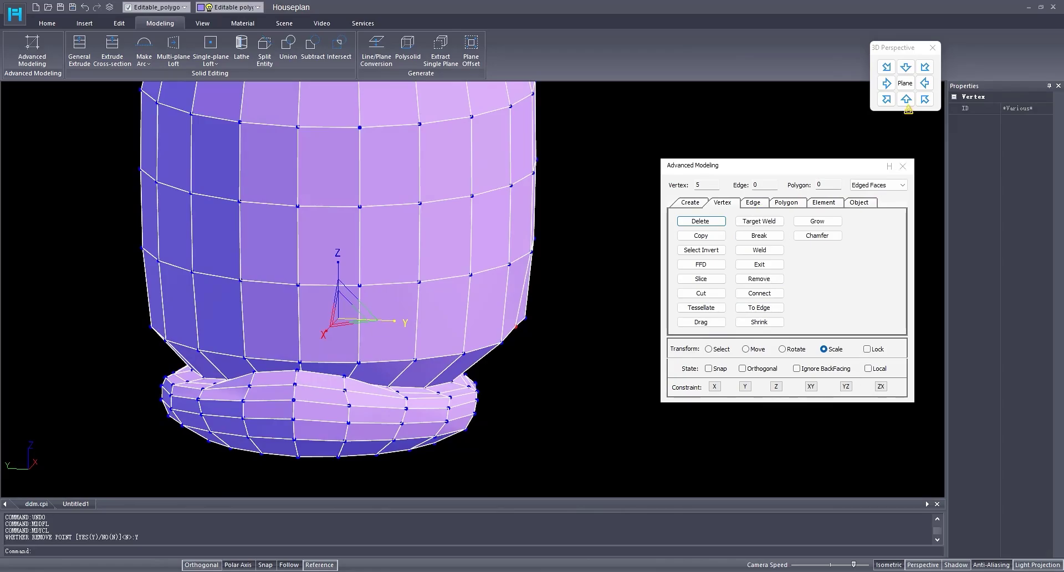
{"action": "left_click", "coordinate": [907, 101]}
{"action": "scroll", "coordinate": [314, 374], "scroll_direction": "down", "scroll_amount": 3}
{"action": "scroll", "coordinate": [326, 371], "scroll_direction": "up", "scroll_amount": 4}
{"action": "scroll", "coordinate": [326, 383], "scroll_direction": "down", "scroll_amount": 5}
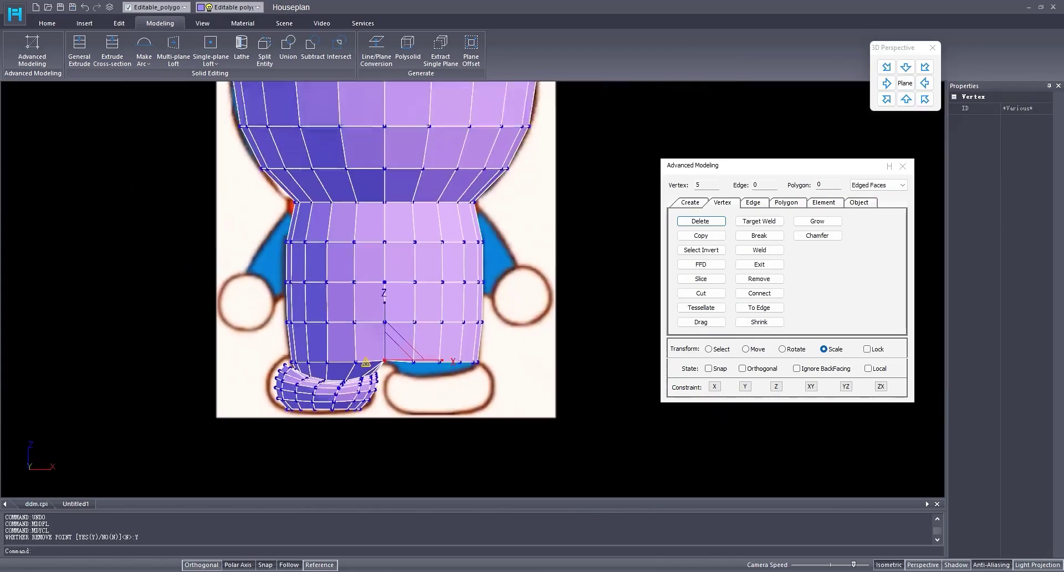
- Select the reference image rectangle and copy it 4 units along negative X, beside the model
{"action": "scroll", "coordinate": [366, 362], "scroll_direction": "down", "scroll_amount": 3}
{"action": "scroll", "coordinate": [383, 313], "scroll_direction": "up", "scroll_amount": 2}
{"action": "middle_click_drag", "start_coordinate": [364, 311], "coordinate": [487, 307]}
{"action": "scroll", "coordinate": [487, 306], "scroll_direction": "down", "scroll_amount": 3}
{"action": "scroll", "coordinate": [486, 307], "scroll_direction": "up", "scroll_amount": 2}
{"action": "left_click", "coordinate": [906, 100]}
{"action": "left_click", "coordinate": [690, 203]}
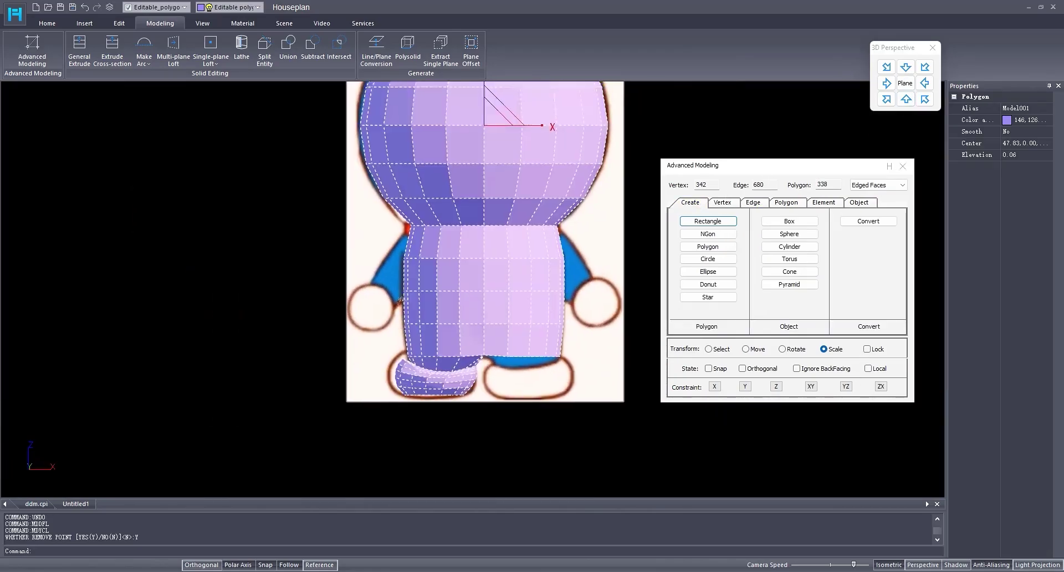
{"action": "middle_click_drag", "start_coordinate": [400, 301], "coordinate": [398, 275]}
{"action": "left_click", "coordinate": [715, 351]}
{"action": "left_click", "coordinate": [346, 357]}
{"action": "scroll", "coordinate": [373, 357], "scroll_direction": "down", "scroll_amount": 4}
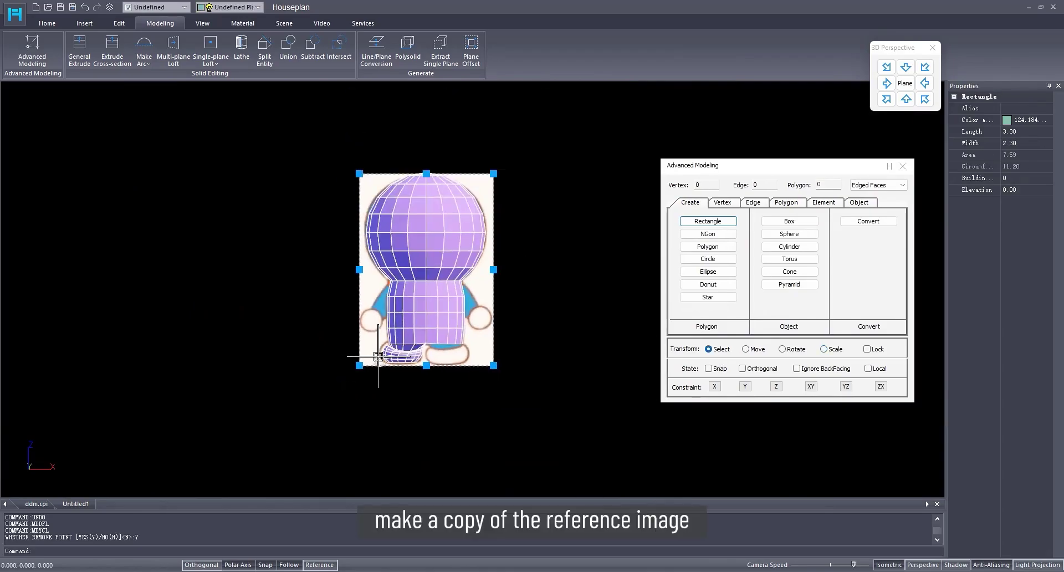
{"action": "middle_click_drag", "start_coordinate": [378, 356], "coordinate": [414, 348], "text": "shift"}
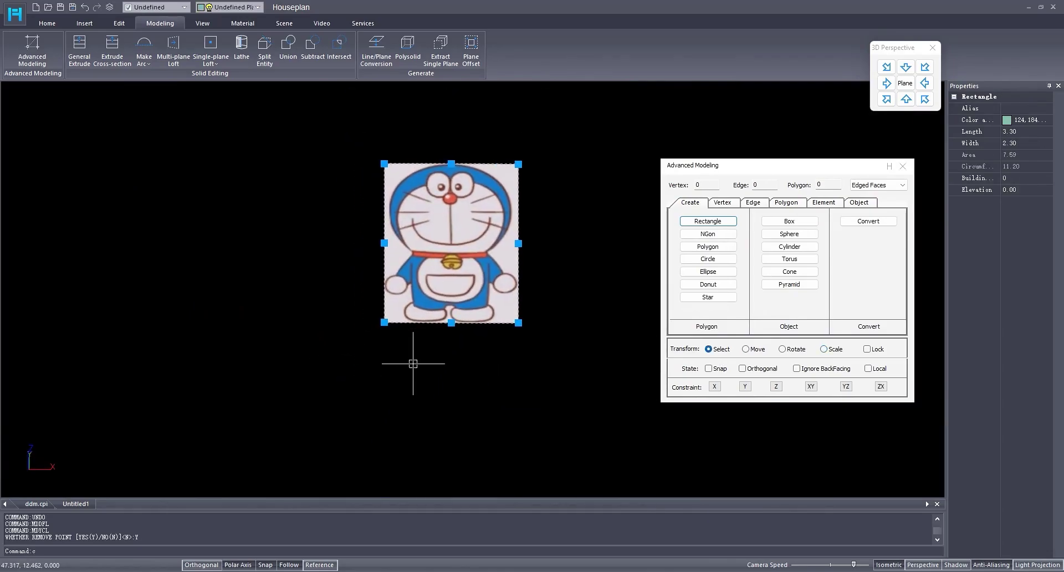
{"action": "key", "text": "Return"}
{"action": "left_click", "coordinate": [420, 363]}
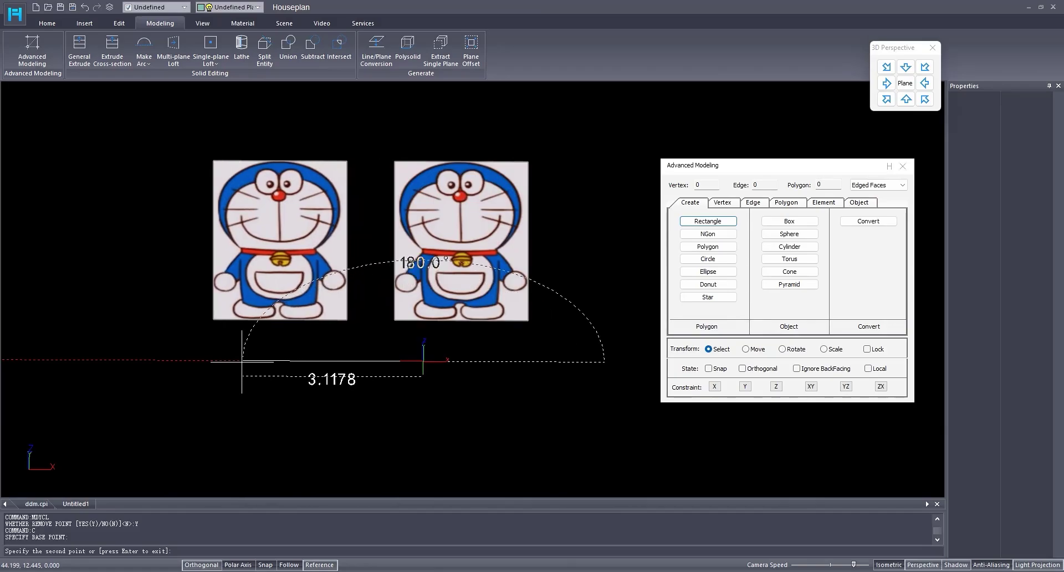
{"action": "key", "text": "Return"}
{"action": "key", "text": "Return"}
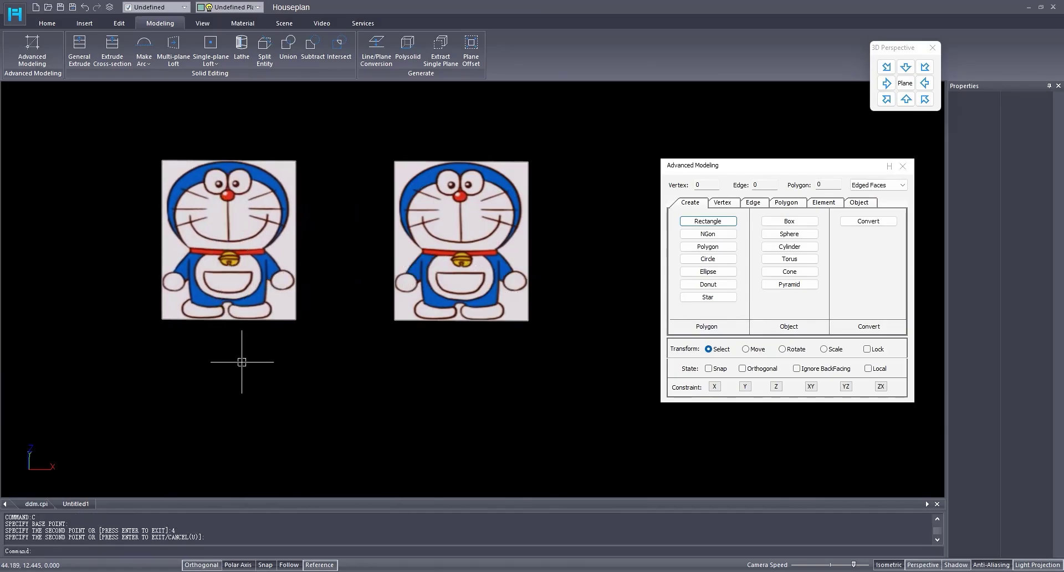
- Create a sphere of radius 0.12 over the red nose in the copied reference image
{"action": "scroll", "coordinate": [520, 287], "scroll_direction": "down", "scroll_amount": 2}
{"action": "left_click", "coordinate": [912, 101]}
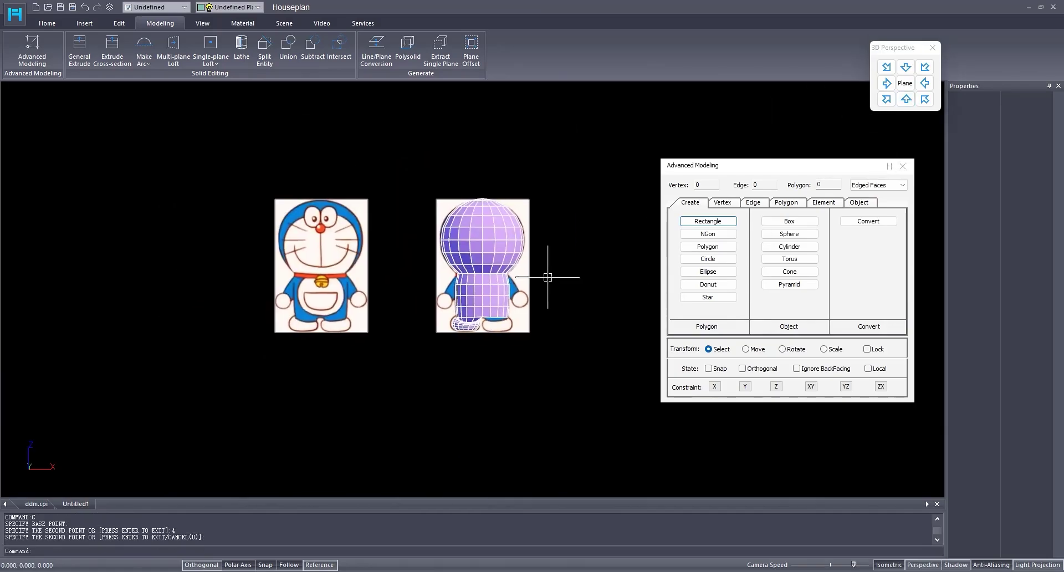
{"action": "scroll", "coordinate": [349, 300], "scroll_direction": "up", "scroll_amount": 5}
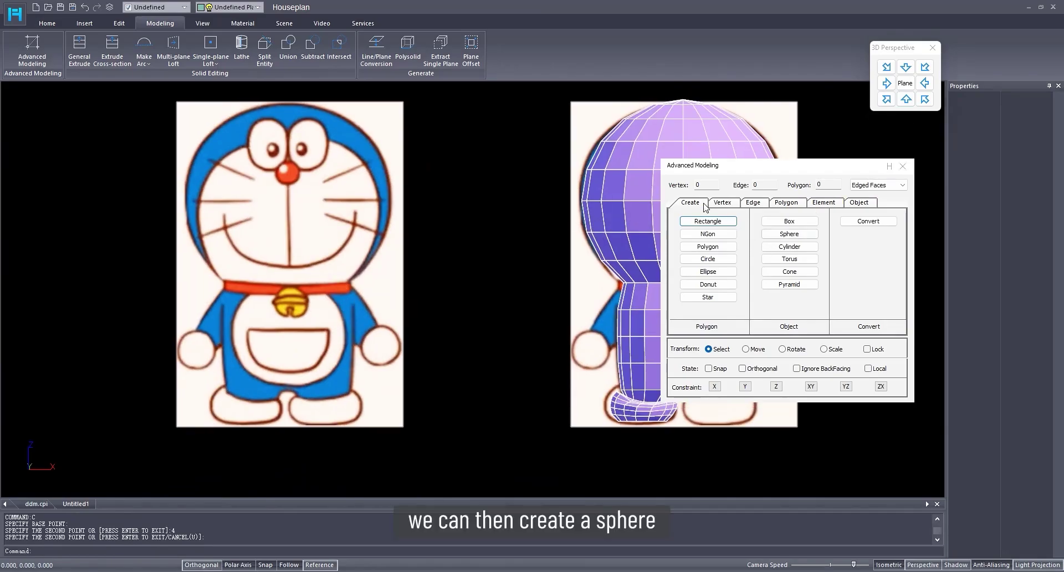
{"action": "left_click", "coordinate": [789, 234]}
{"action": "scroll", "coordinate": [310, 171], "scroll_direction": "up", "scroll_amount": 3}
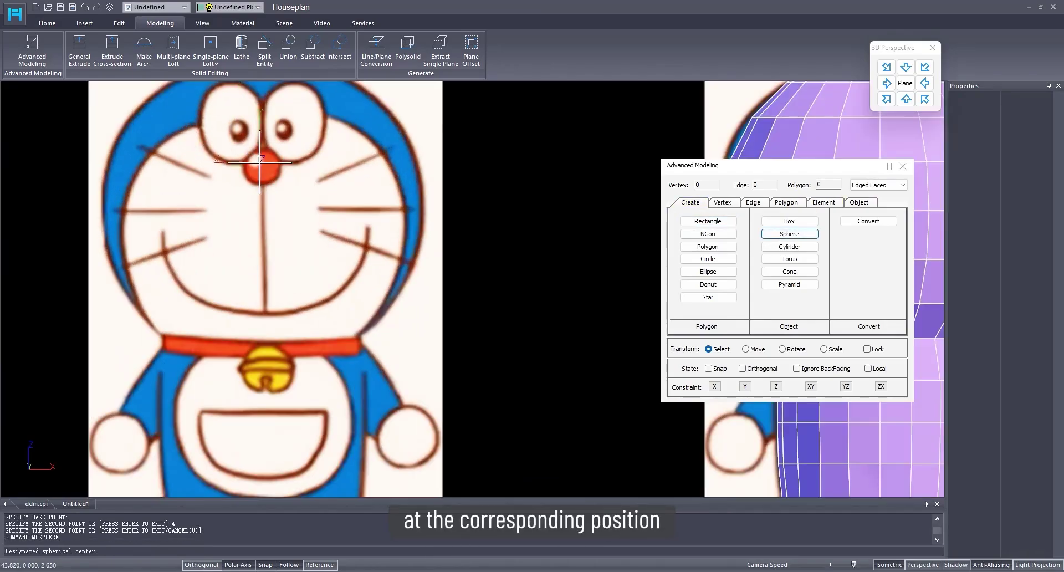
{"action": "left_click", "coordinate": [260, 167]}
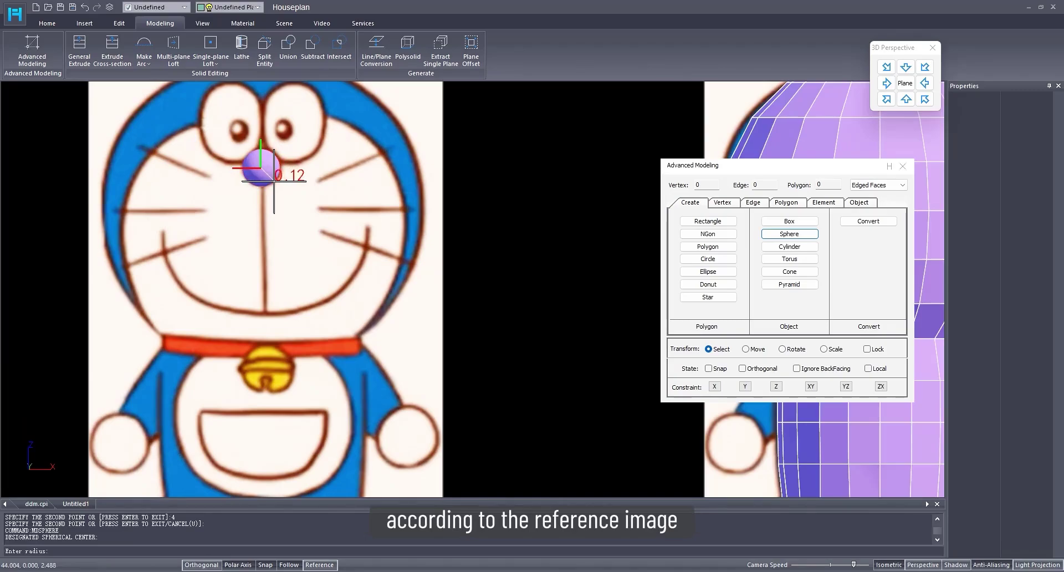
{"action": "left_click", "coordinate": [274, 180]}
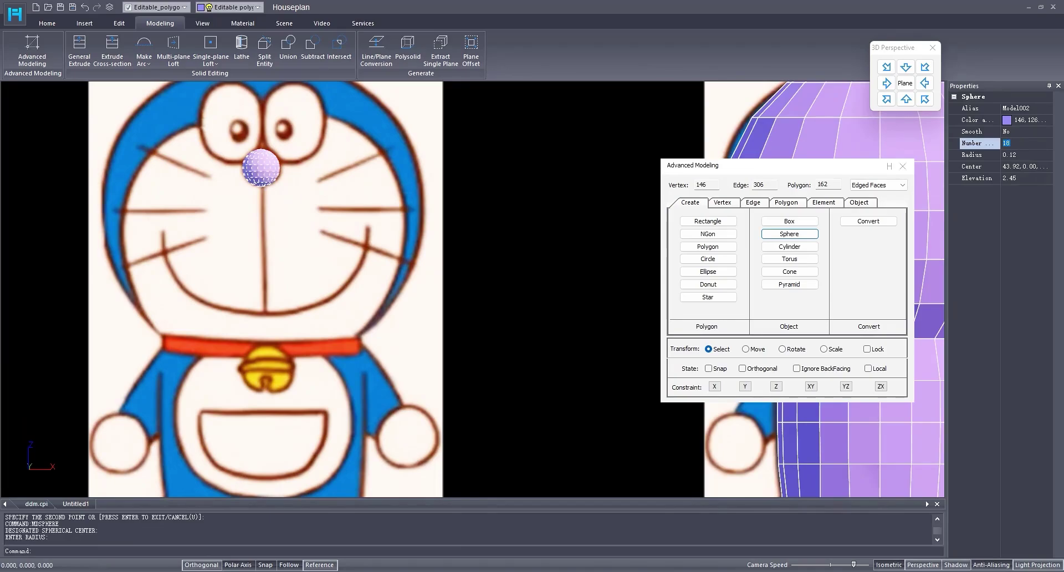
{"action": "key", "text": "Return"}
- Create a sphere of radius 0.17 over the bell in the copied image and set its segment number to 20
{"action": "middle_click_drag", "start_coordinate": [556, 371], "coordinate": [577, 279]}
{"action": "left_click", "coordinate": [794, 240]}
{"action": "scroll", "coordinate": [285, 305], "scroll_direction": "up", "scroll_amount": 2}
{"action": "left_click", "coordinate": [268, 244]}
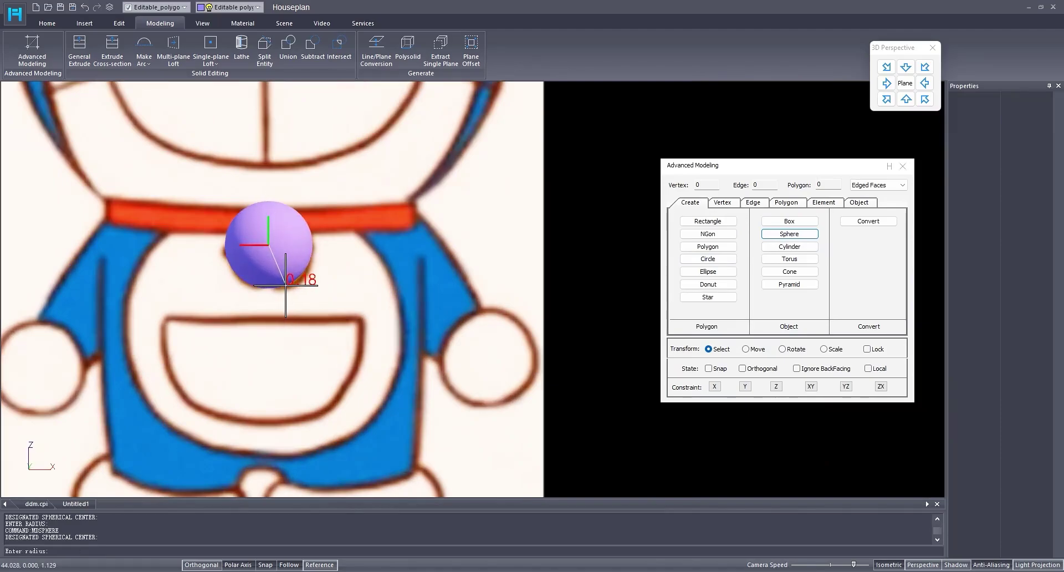
{"action": "left_click", "coordinate": [285, 283]}
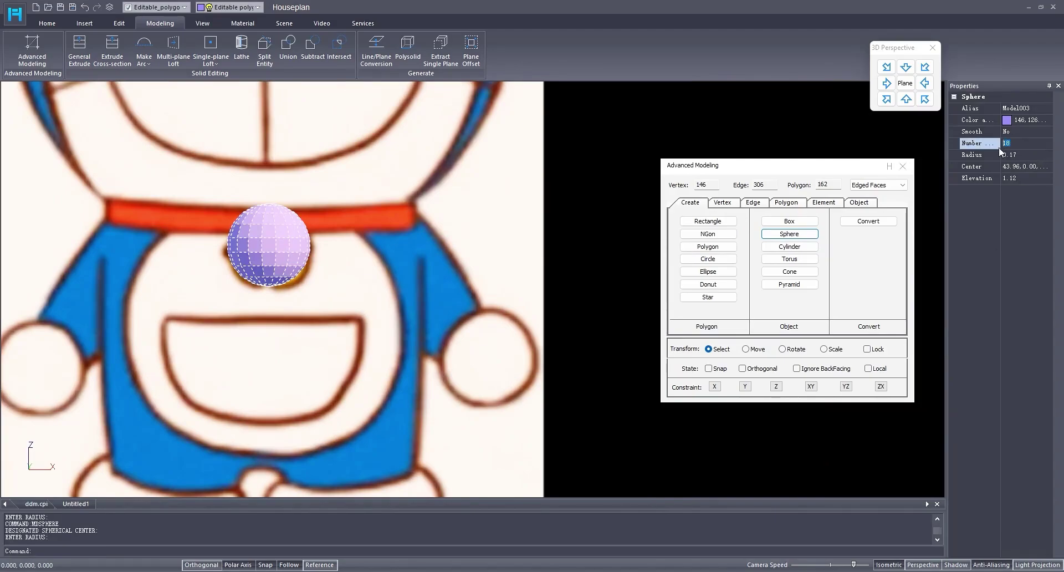
{"action": "type", "text": "20"}
{"action": "key", "text": "Return"}
- Select the vertices at the lower middle of the bell sphere and delete them to open a notch
{"action": "scroll", "coordinate": [417, 313], "scroll_direction": "down", "scroll_amount": 2}
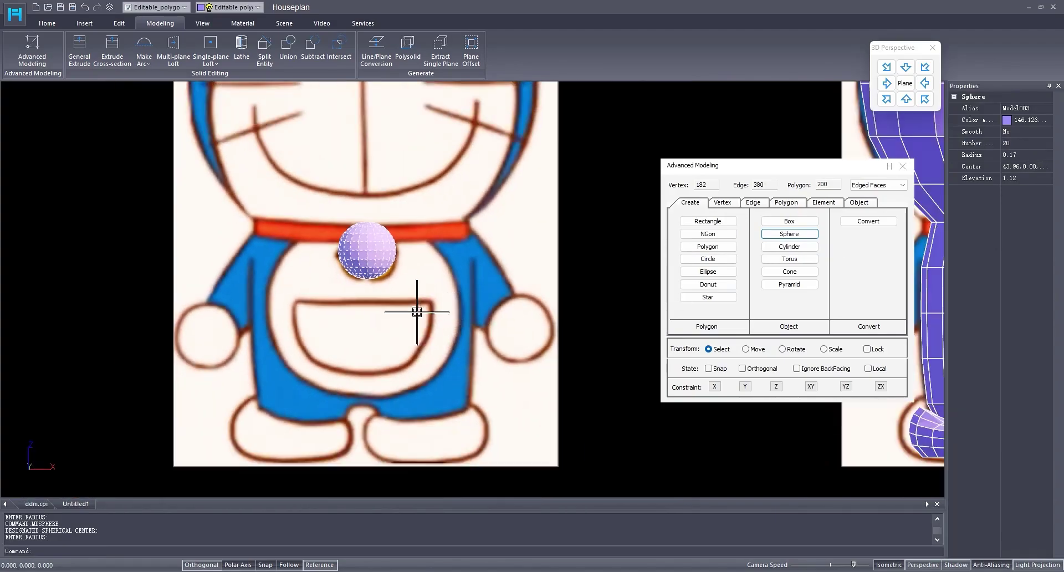
{"action": "scroll", "coordinate": [417, 312], "scroll_direction": "up", "scroll_amount": 2}
{"action": "left_click", "coordinate": [723, 202]}
{"action": "scroll", "coordinate": [327, 265], "scroll_direction": "up", "scroll_amount": 3}
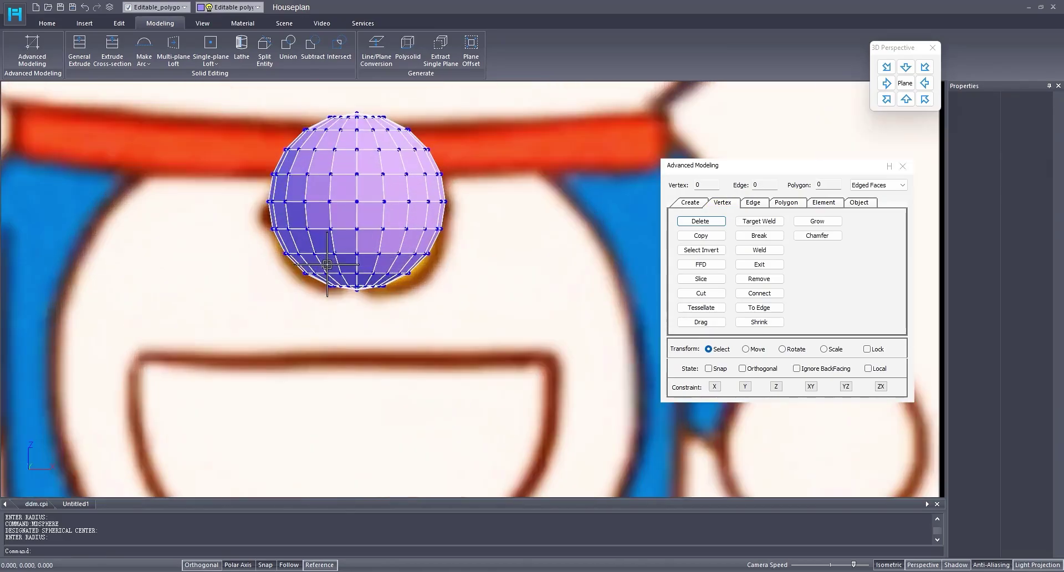
{"action": "scroll", "coordinate": [343, 267], "scroll_direction": "up", "scroll_amount": 3}
{"action": "left_click_drag", "start_coordinate": [366, 314], "coordinate": [367, 330]}
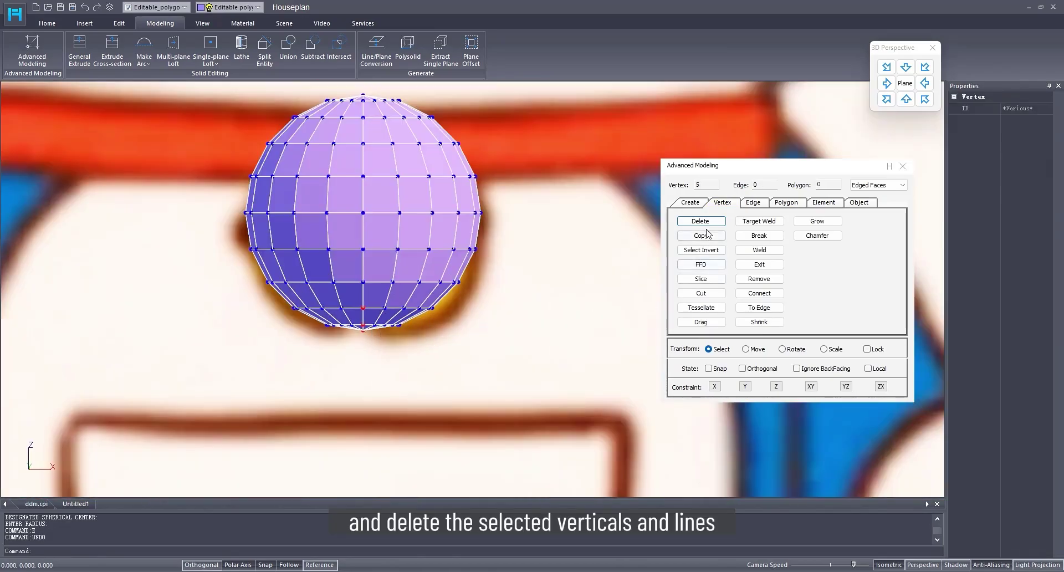
{"action": "left_click", "coordinate": [702, 221]}
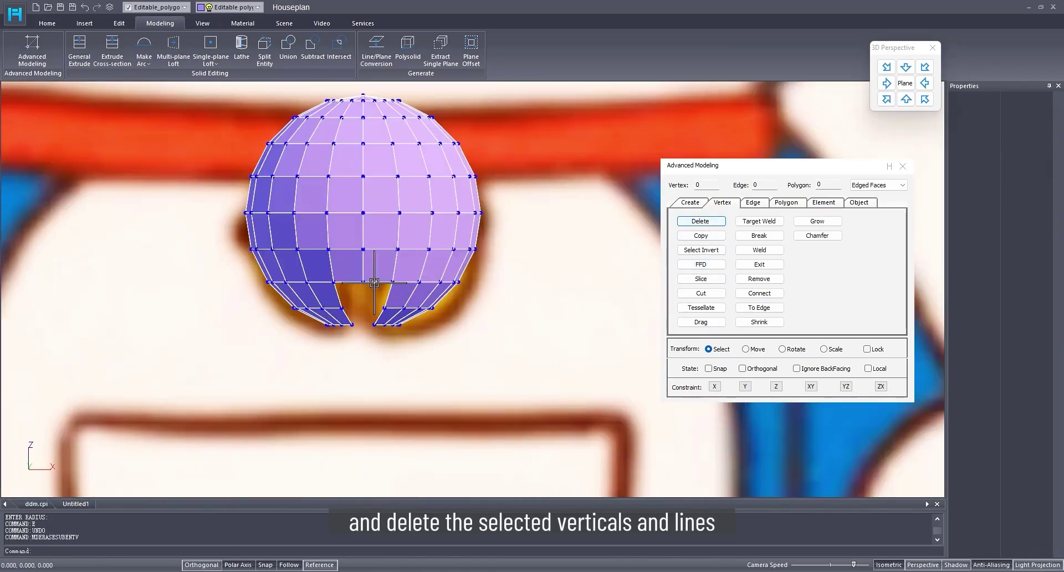
- Apply a Shell to the notched bell sphere with an outer amount of 0.01
{"action": "scroll", "coordinate": [480, 471], "scroll_direction": "down", "scroll_amount": 2}
{"action": "left_click", "coordinate": [859, 202]}
{"action": "left_click", "coordinate": [373, 273]}
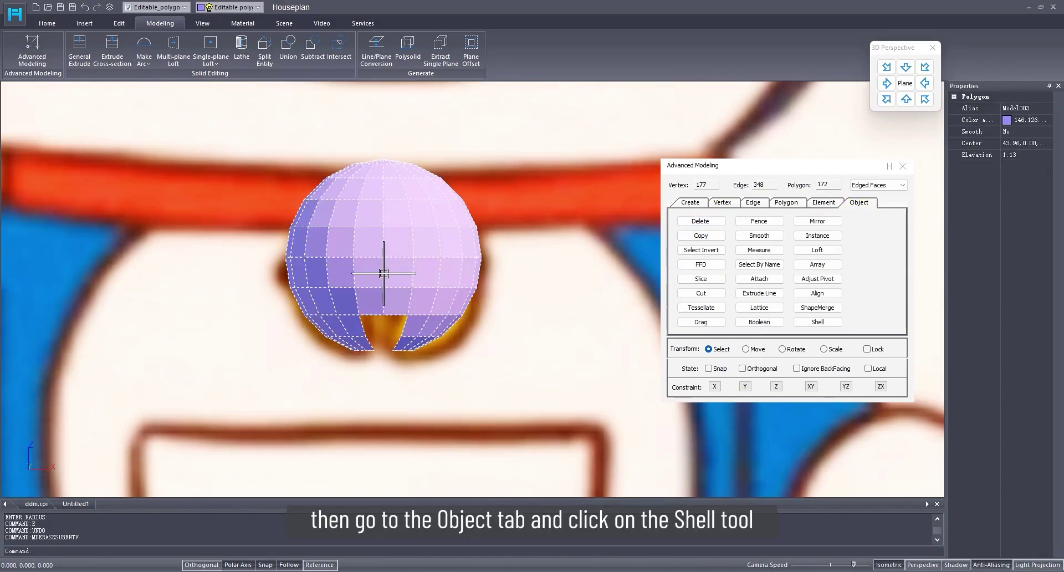
{"action": "left_click", "coordinate": [818, 322]}
{"action": "left_click_drag", "start_coordinate": [515, 246], "coordinate": [514, 245]}
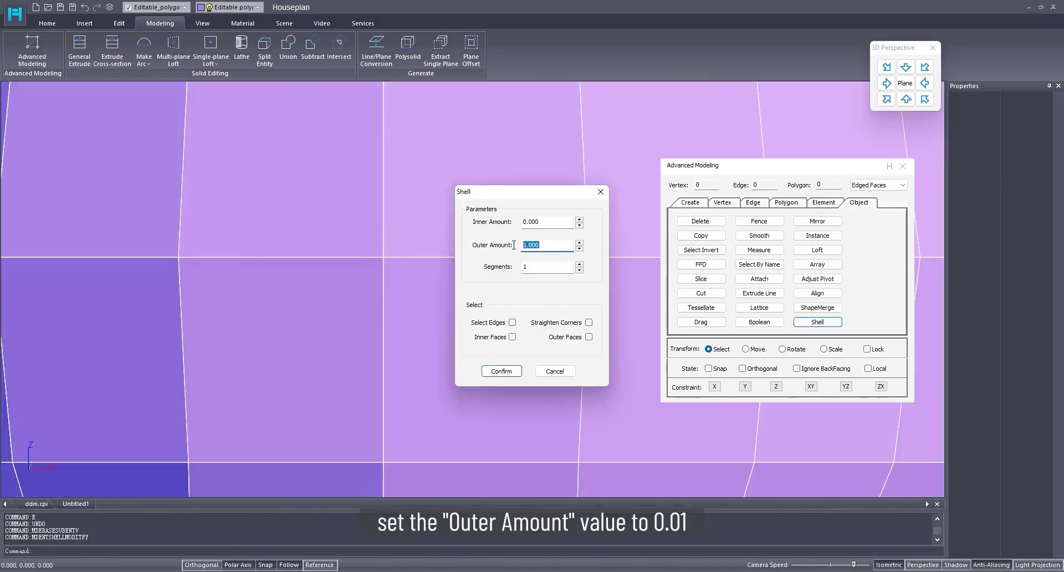
{"action": "type", "text": "0.01"}
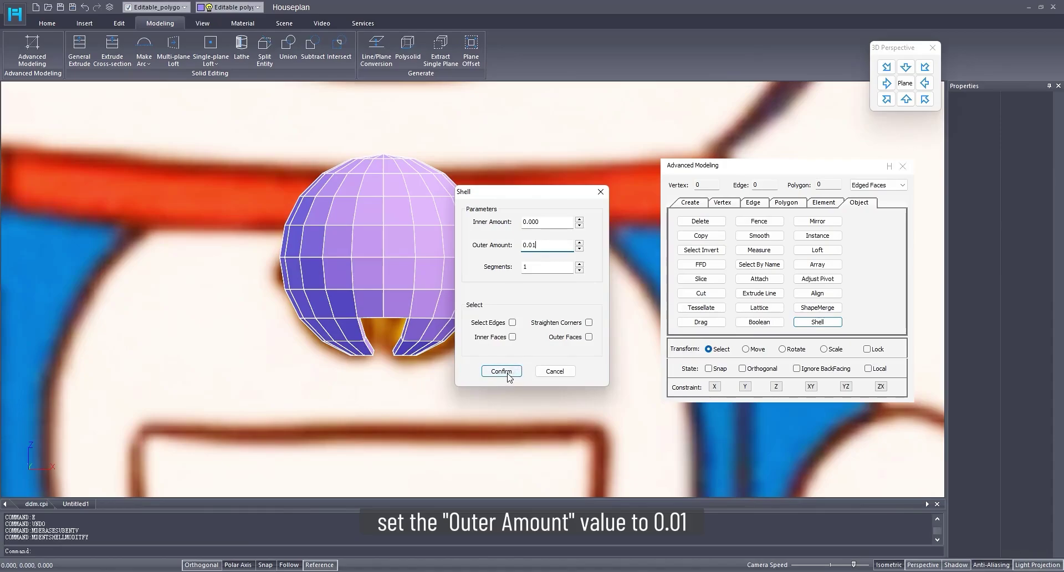
{"action": "left_click", "coordinate": [502, 371]}
- Create a sphere of radius 0.19 over the hand on the negative X side of the copied reference image
{"action": "scroll", "coordinate": [435, 247], "scroll_direction": "down", "scroll_amount": 5}
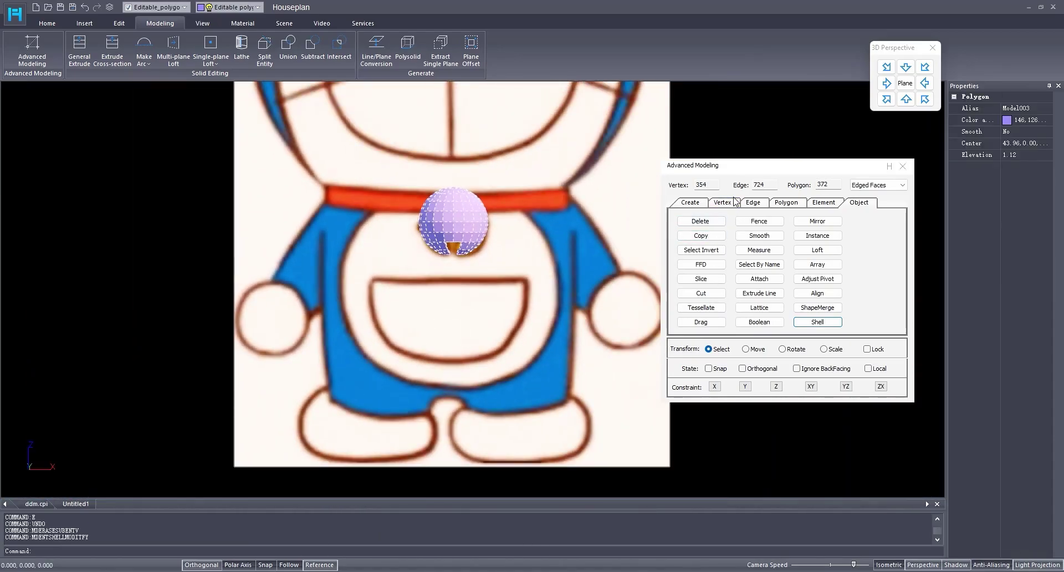
{"action": "left_click", "coordinate": [694, 203]}
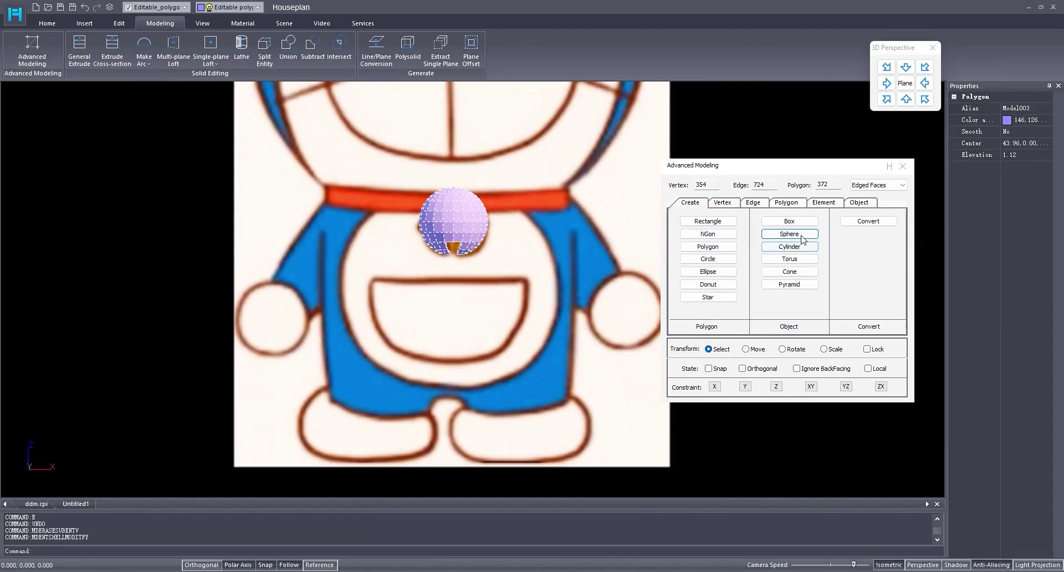
{"action": "left_click", "coordinate": [789, 234]}
{"action": "scroll", "coordinate": [347, 310], "scroll_direction": "up", "scroll_amount": 2}
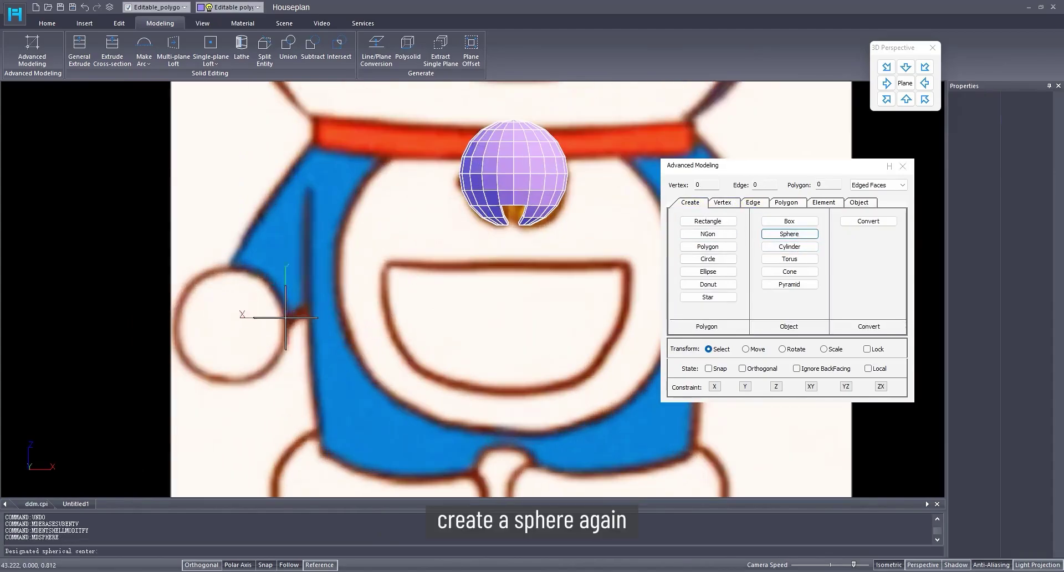
{"action": "left_click", "coordinate": [229, 328]}
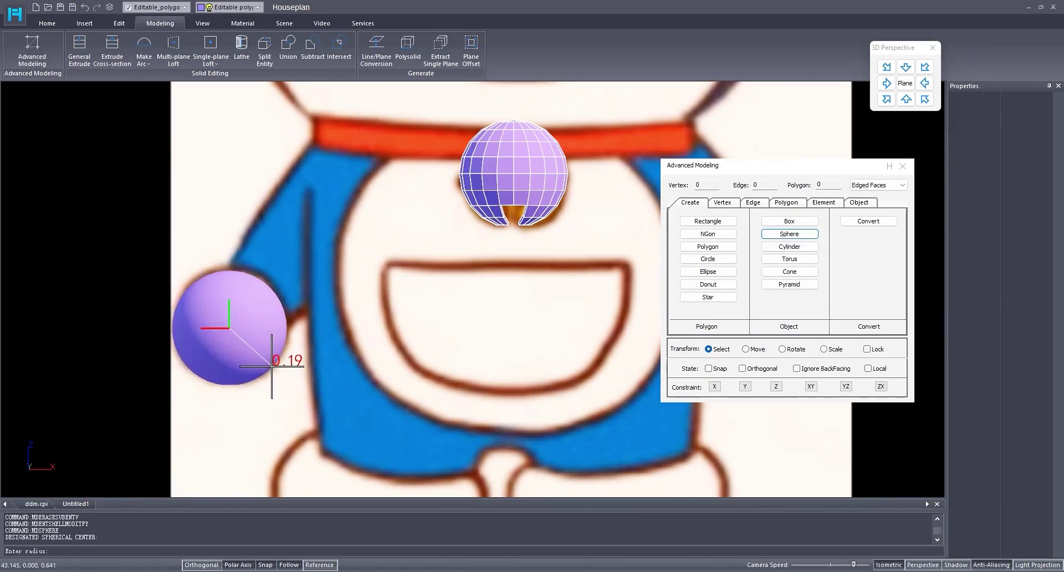
{"action": "left_click", "coordinate": [272, 366]}
- Select the edges at the top of the hand sphere and delete them to open it
{"action": "scroll", "coordinate": [213, 311], "scroll_direction": "up", "scroll_amount": 3}
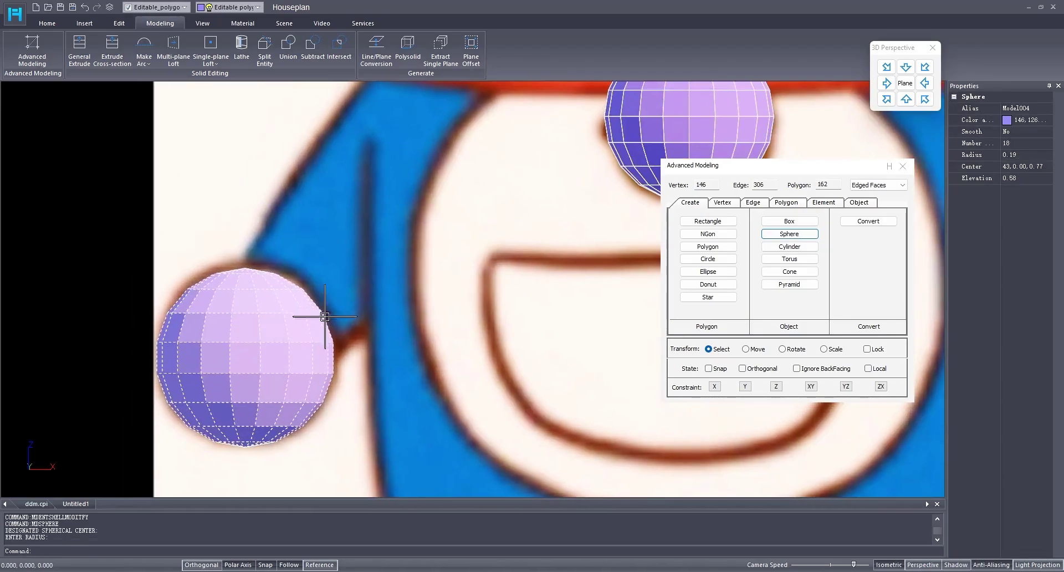
{"action": "left_click", "coordinate": [752, 202]}
{"action": "left_click_drag", "start_coordinate": [178, 225], "coordinate": [299, 280]}
{"action": "type", "text": "e"}
{"action": "key", "text": "Return"}
{"action": "scroll", "coordinate": [297, 280], "scroll_direction": "down", "scroll_amount": 2}
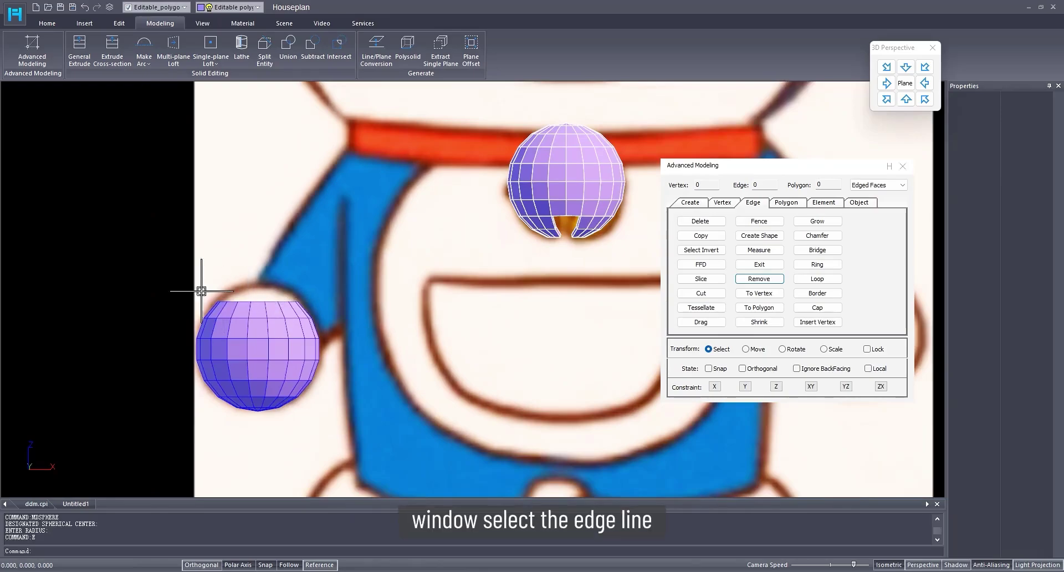
- Select the open rim edges of the hand sphere and pull them up along Z to shoulder height to form an arm
{"action": "left_click_drag", "start_coordinate": [185, 277], "coordinate": [298, 208]}
{"action": "scroll", "coordinate": [331, 369], "scroll_direction": "down", "scroll_amount": 3}
{"action": "left_click", "coordinate": [746, 349]}
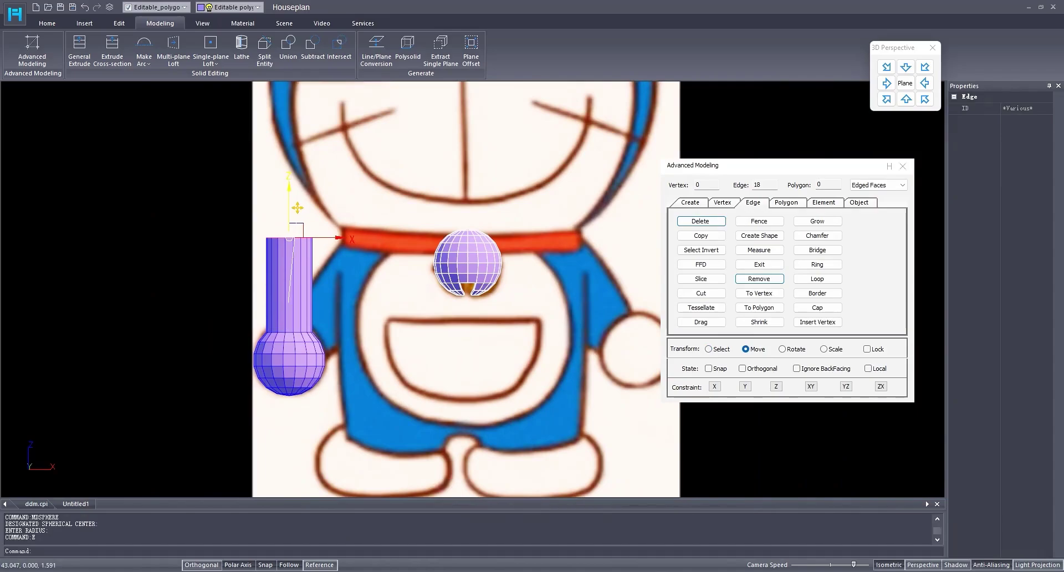
{"action": "scroll", "coordinate": [366, 310], "scroll_direction": "up", "scroll_amount": 1}
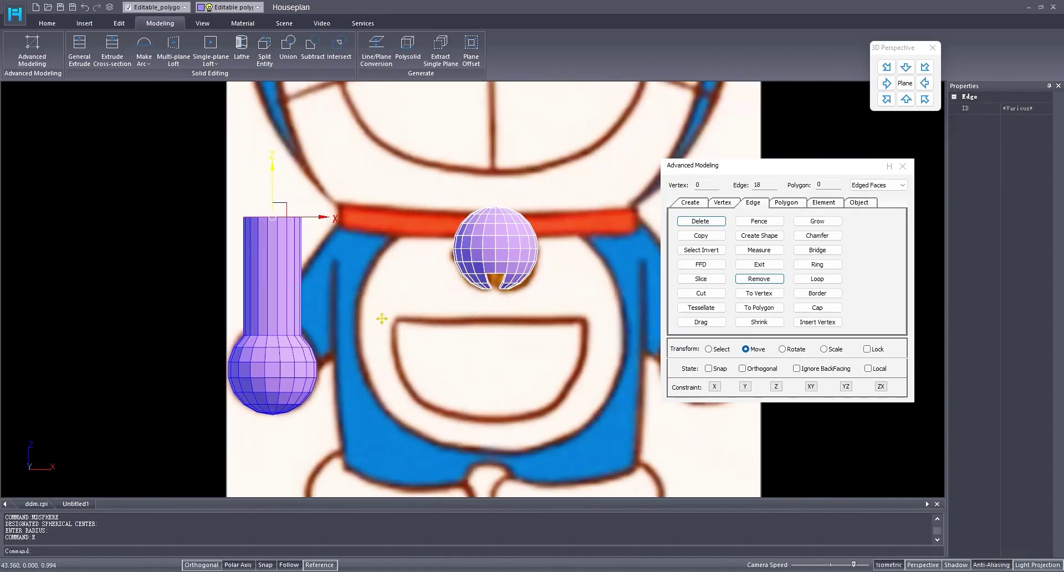
- Select the arm, bell and nose together and move them 4 units along X onto the main model
{"action": "left_click", "coordinate": [702, 203]}
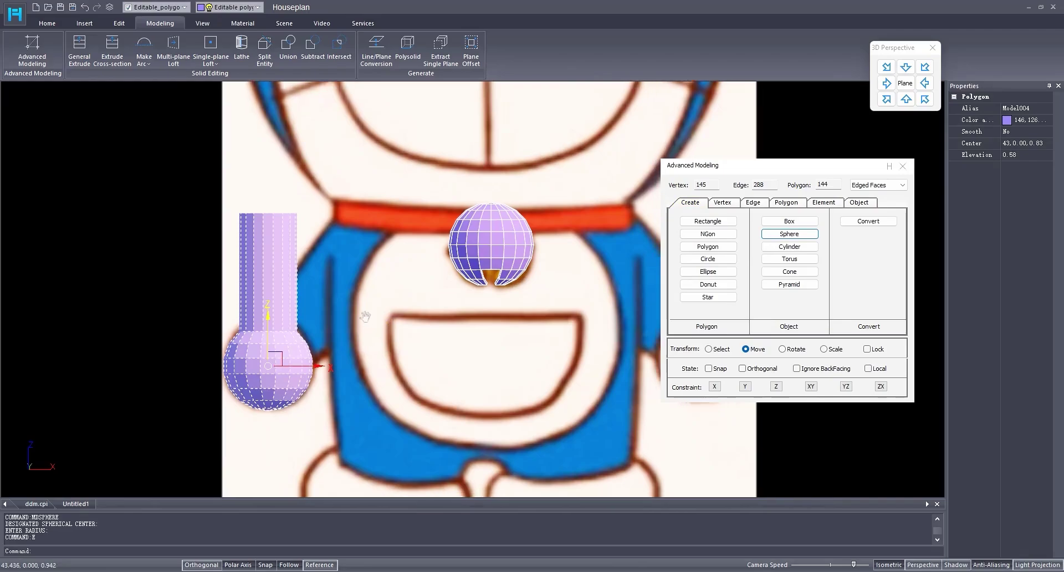
{"action": "scroll", "coordinate": [378, 314], "scroll_direction": "down", "scroll_amount": 2}
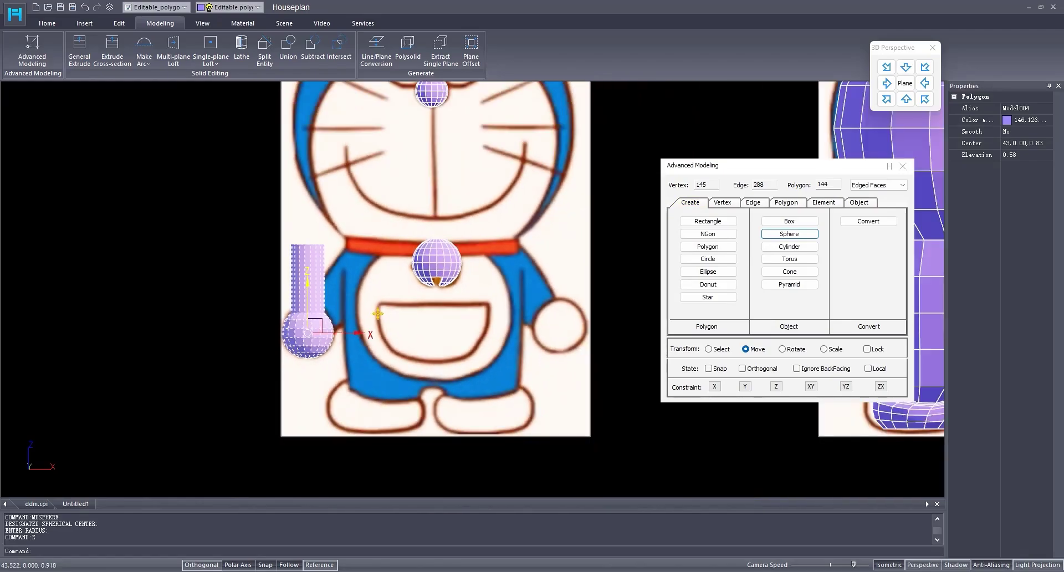
{"action": "middle_click_drag", "start_coordinate": [432, 280], "coordinate": [411, 298]}
{"action": "left_click", "coordinate": [420, 281]}
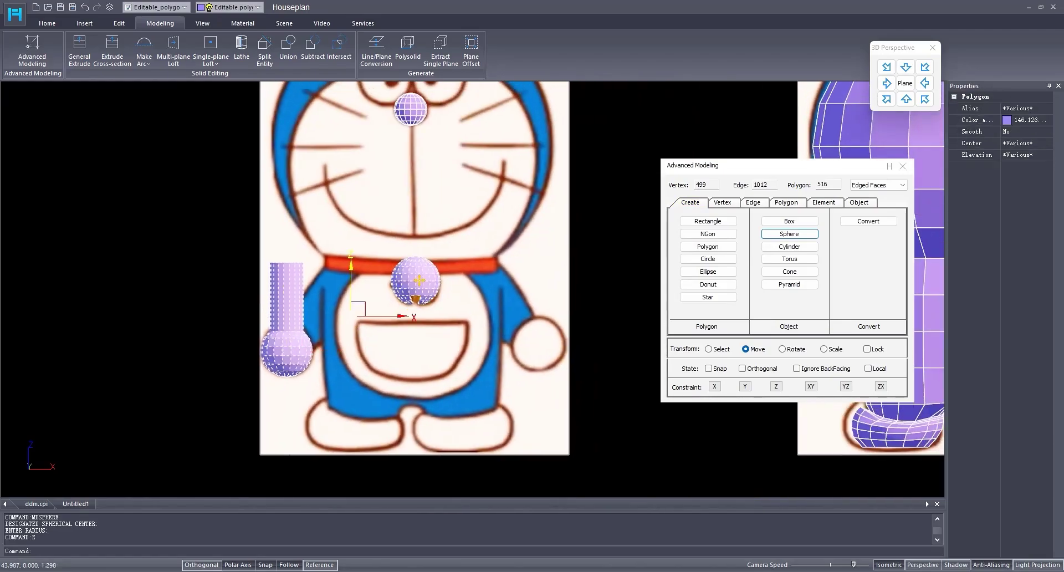
{"action": "left_click", "coordinate": [413, 109]}
{"action": "scroll", "coordinate": [469, 274], "scroll_direction": "down", "scroll_amount": 3}
{"action": "middle_click_drag", "start_coordinate": [468, 275], "coordinate": [342, 271]}
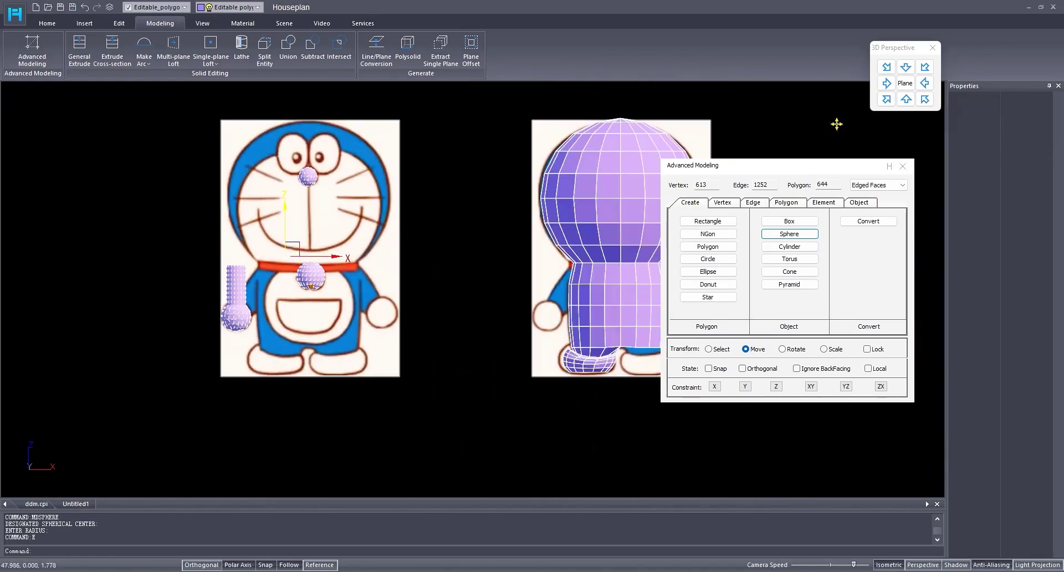
{"action": "left_click", "coordinate": [906, 83]}
{"action": "middle_click_drag", "start_coordinate": [480, 283], "coordinate": [394, 288]}
{"action": "scroll", "coordinate": [388, 289], "scroll_direction": "down", "scroll_amount": 4}
{"action": "middle_click_drag", "start_coordinate": [459, 303], "coordinate": [271, 291]}
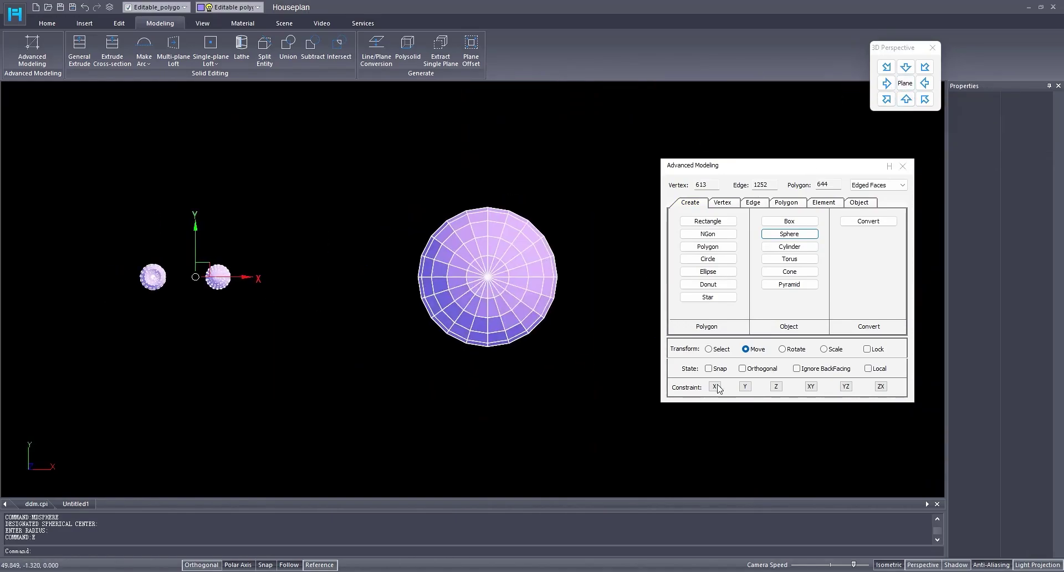
{"action": "right_click", "coordinate": [751, 351]}
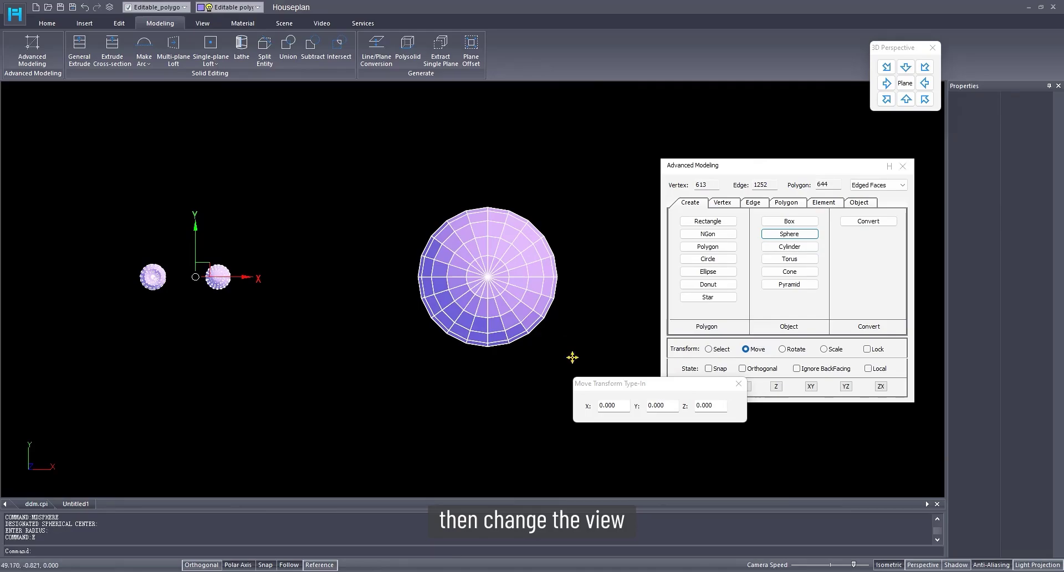
{"action": "double_click", "coordinate": [622, 409]}
{"action": "key", "text": "Return"}
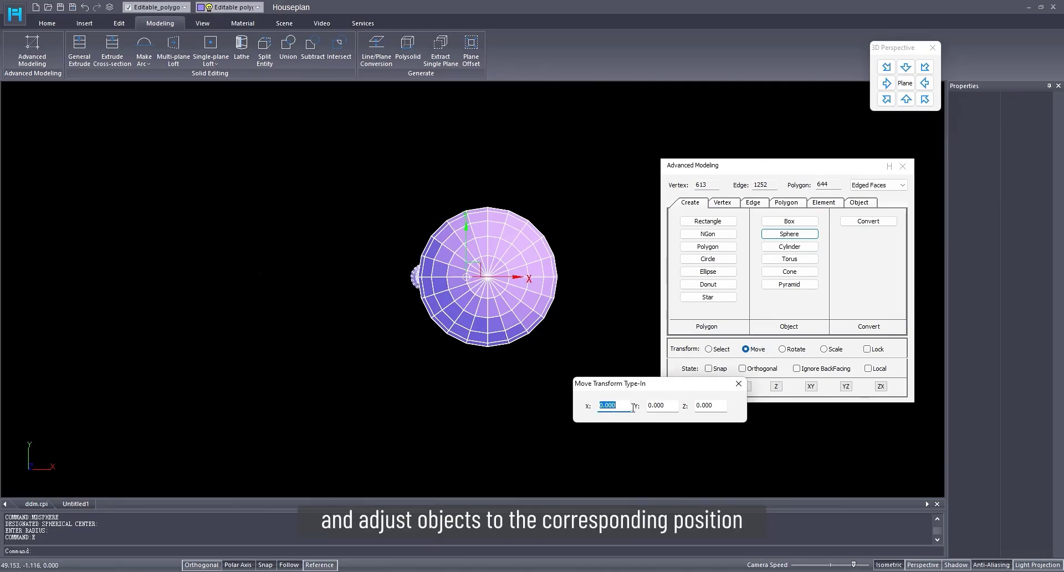
{"action": "left_click", "coordinate": [739, 383]}
- Deselect the arm, move the bell and nose along negative Y to the body's front, and place the nose against the face at Y -1.06
{"action": "middle_click_drag", "start_coordinate": [451, 356], "coordinate": [445, 304]}
{"action": "scroll", "coordinate": [340, 290], "scroll_direction": "up", "scroll_amount": 2}
{"action": "left_click", "coordinate": [324, 310], "text": "alt"}
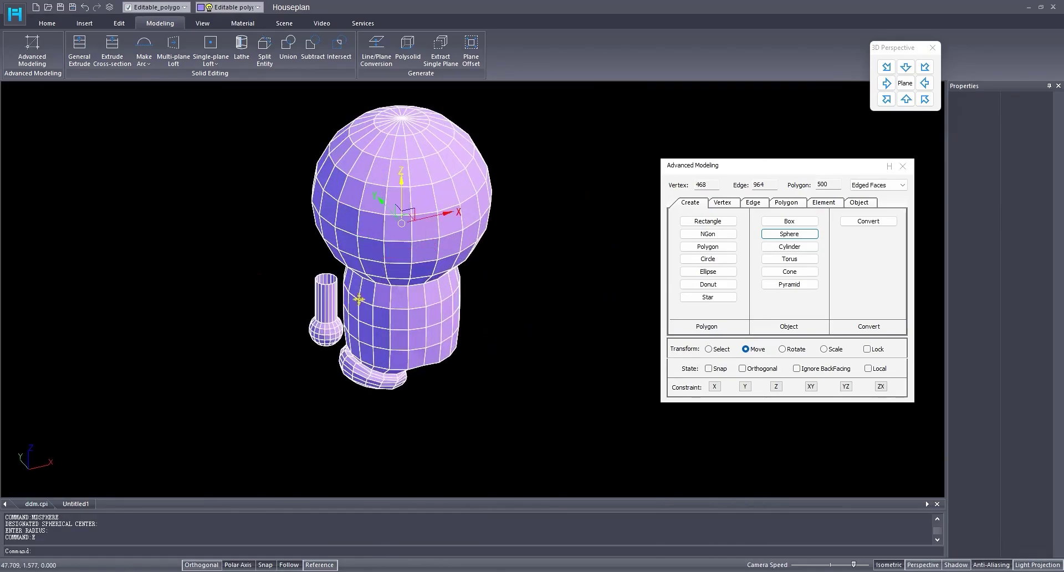
{"action": "left_click_drag", "start_coordinate": [384, 207], "coordinate": [415, 234]}
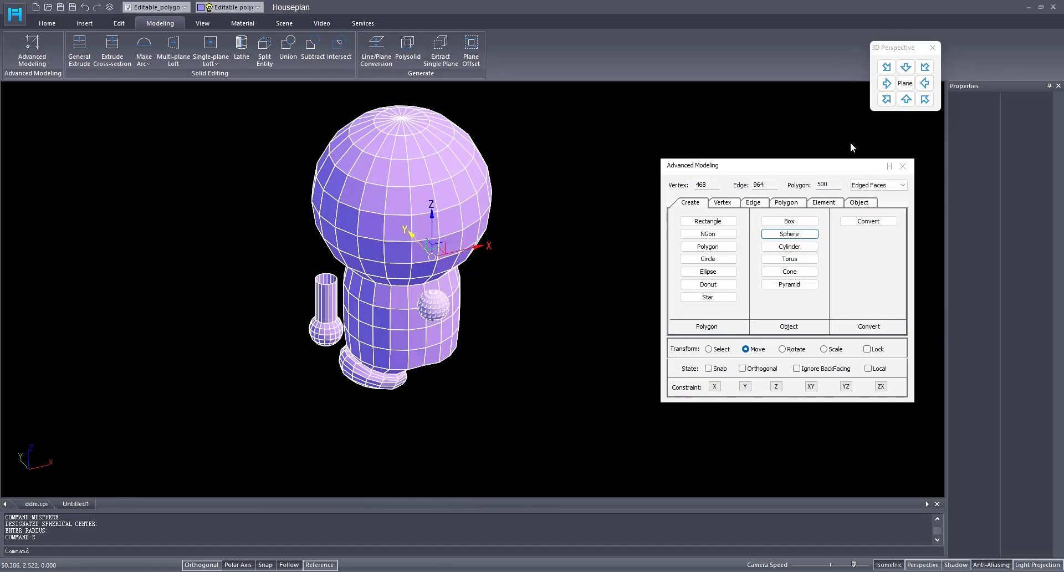
{"action": "left_click", "coordinate": [895, 86]}
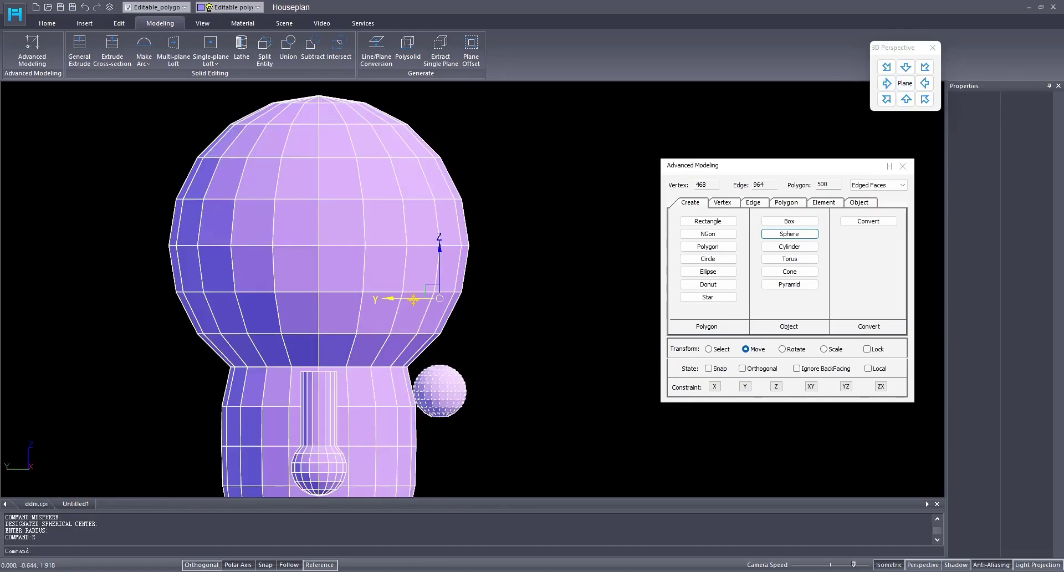
{"action": "left_click_drag", "start_coordinate": [413, 299], "coordinate": [406, 299]}
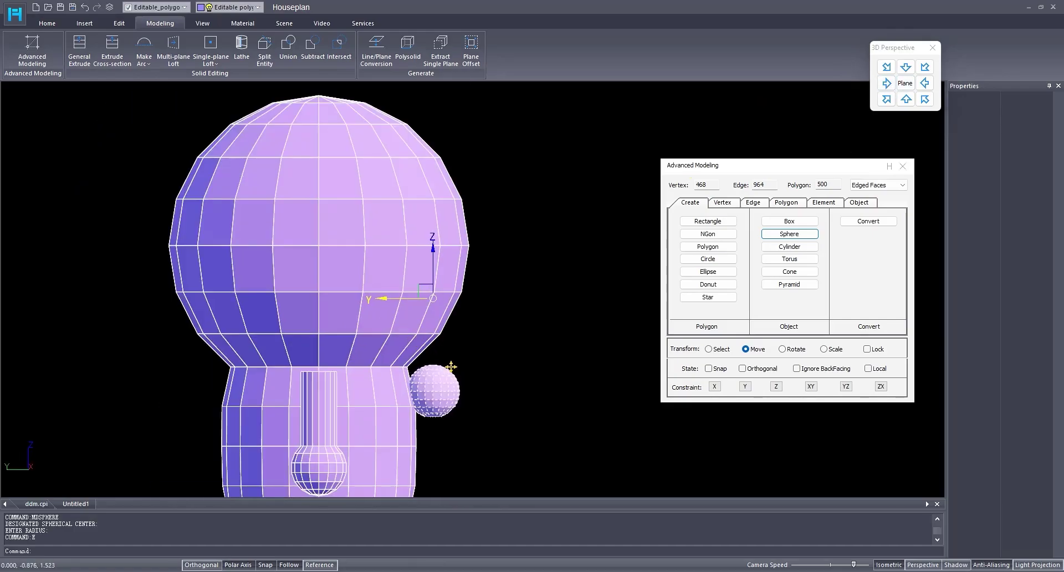
{"action": "left_click", "coordinate": [400, 210]}
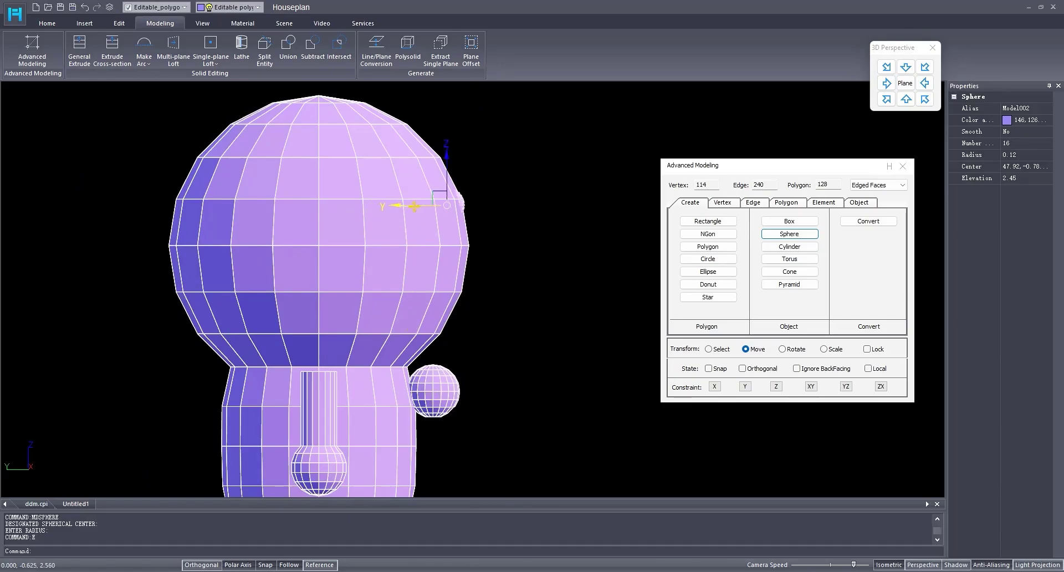
{"action": "left_click_drag", "start_coordinate": [397, 206], "coordinate": [438, 209]}
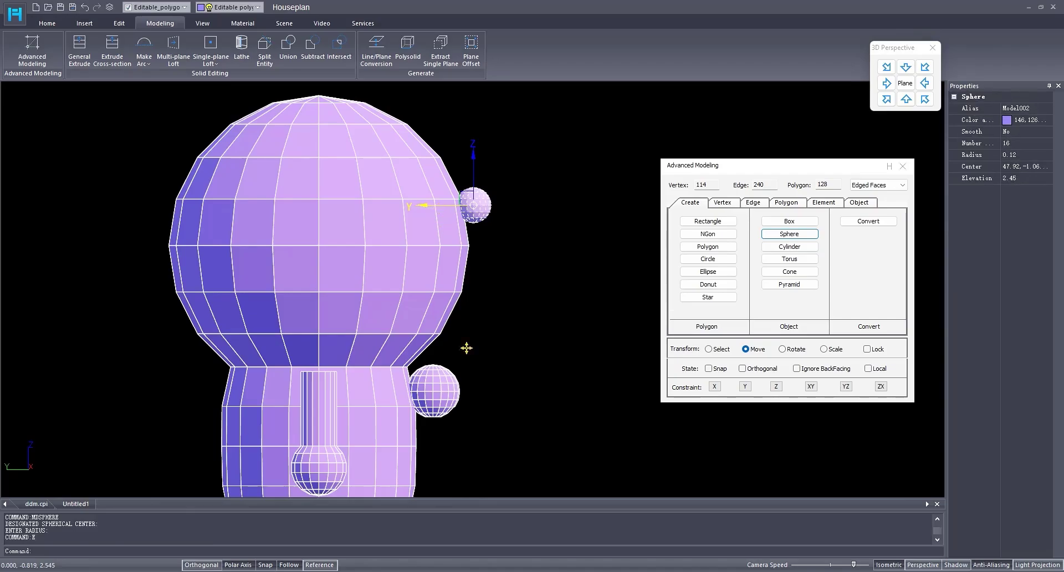
- Rotate the bell about the X axis in the side view to tilt its notch
{"action": "scroll", "coordinate": [467, 348], "scroll_direction": "up", "scroll_amount": 3}
{"action": "left_click", "coordinate": [432, 339]}
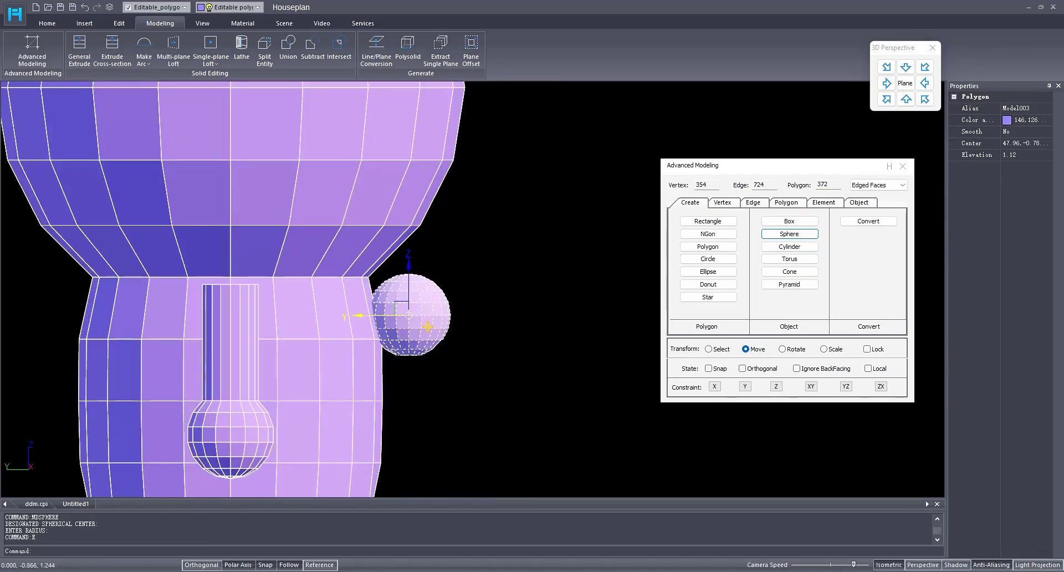
{"action": "left_click", "coordinate": [782, 349]}
{"action": "left_click_drag", "start_coordinate": [475, 319], "coordinate": [463, 286]}
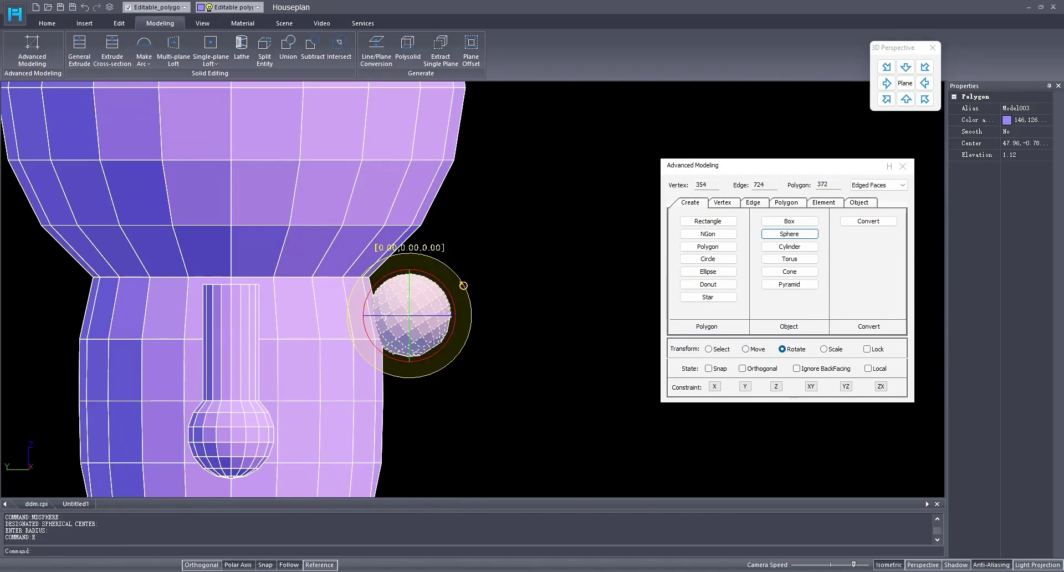
- Rotate the arm in the front view until its upper end leans into the body, following the reference image
{"action": "left_click", "coordinate": [202, 371]}
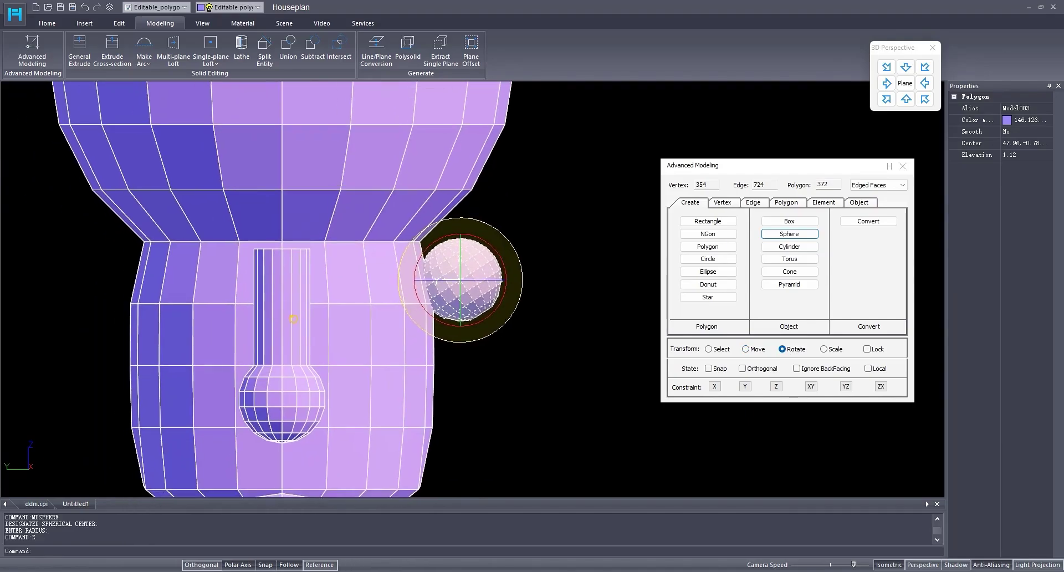
{"action": "left_click", "coordinate": [902, 102]}
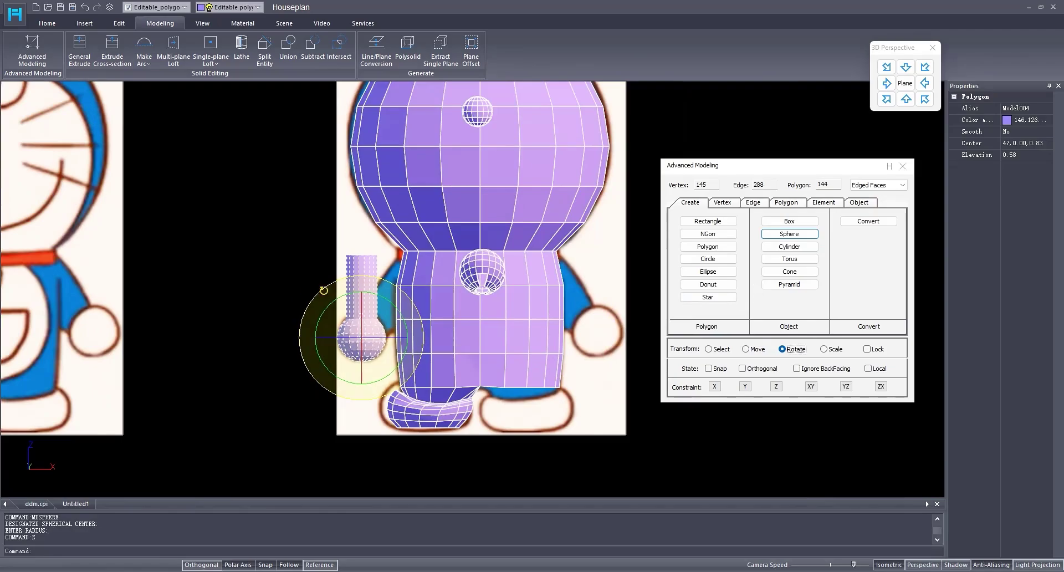
{"action": "left_click_drag", "start_coordinate": [375, 276], "coordinate": [405, 302]}
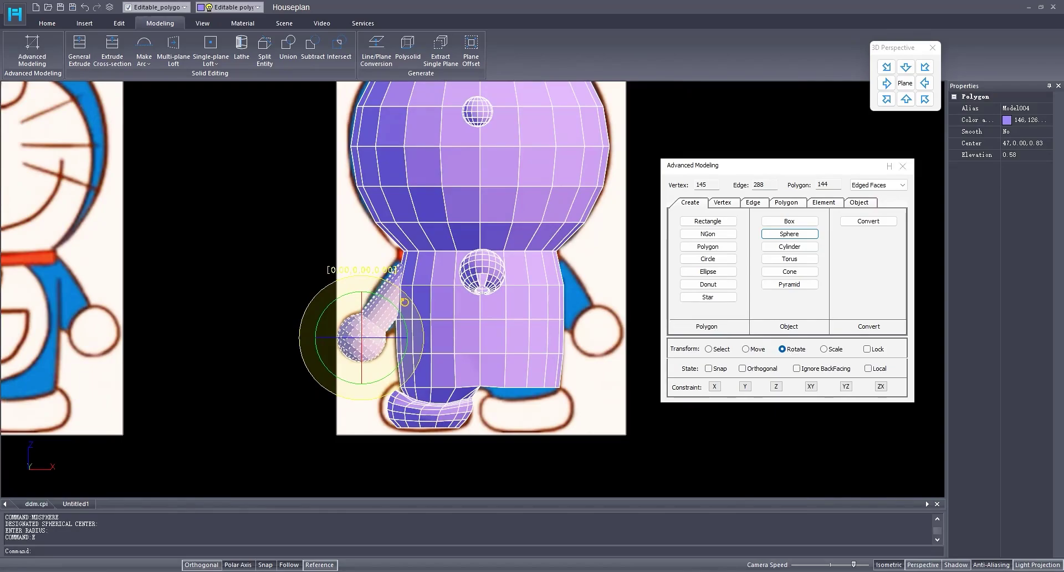
- Create a cylinder in front of the reference images with a radius of about 0.19 and a height of about 1.65
{"action": "left_click", "coordinate": [925, 99]}
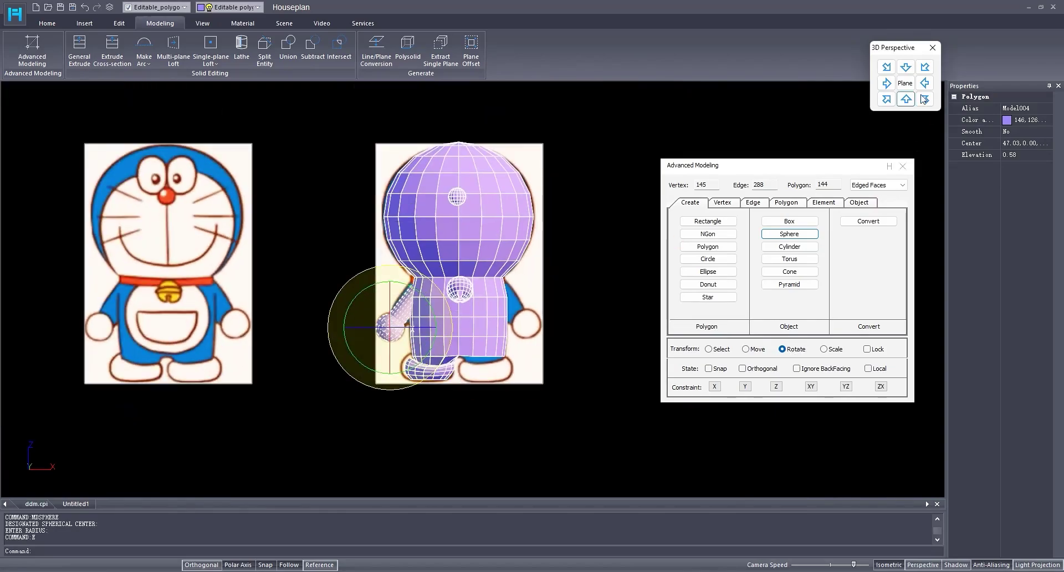
{"action": "scroll", "coordinate": [297, 238], "scroll_direction": "down", "scroll_amount": 2}
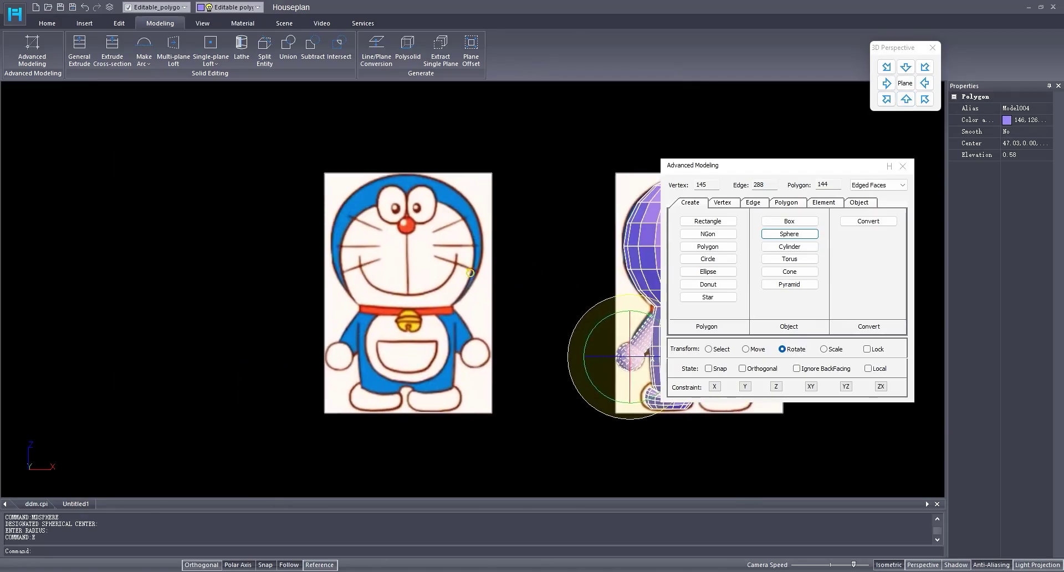
{"action": "scroll", "coordinate": [499, 266], "scroll_direction": "up", "scroll_amount": 4}
{"action": "scroll", "coordinate": [610, 277], "scroll_direction": "down", "scroll_amount": 2}
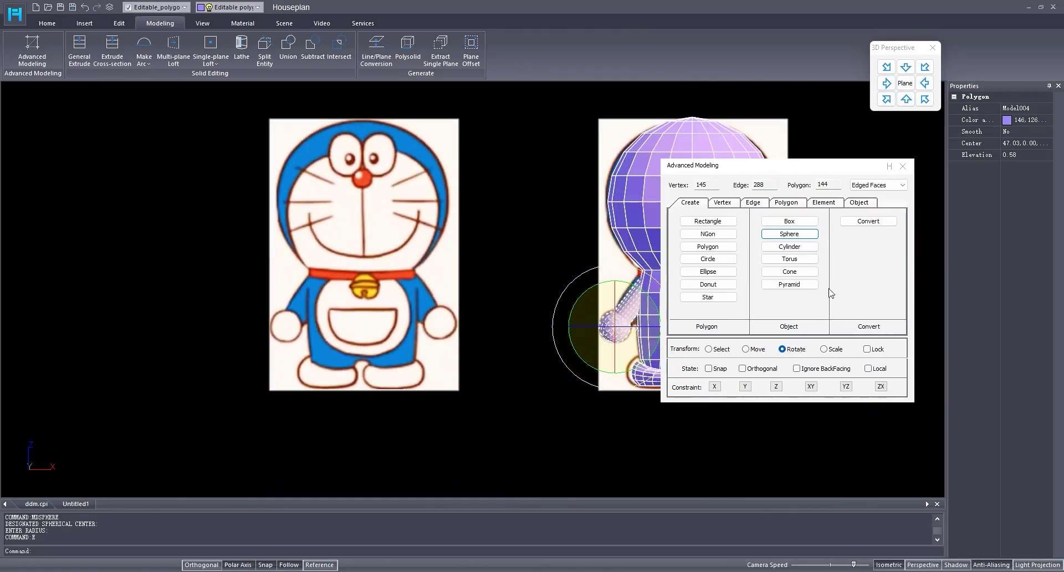
{"action": "left_click", "coordinate": [796, 247]}
{"action": "scroll", "coordinate": [390, 371], "scroll_direction": "down", "scroll_amount": 1}
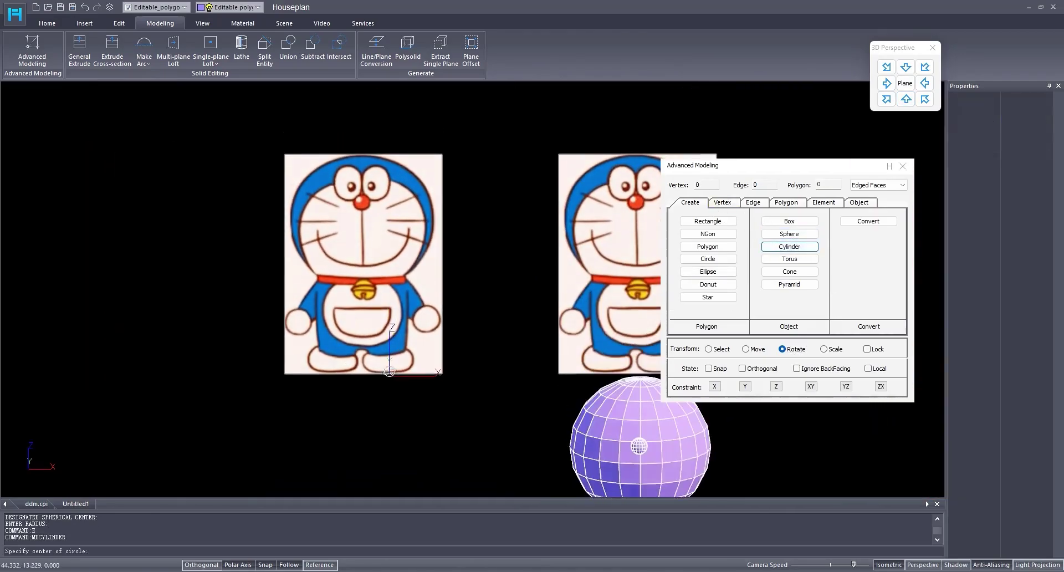
{"action": "scroll", "coordinate": [375, 304], "scroll_direction": "down", "scroll_amount": 1}
{"action": "scroll", "coordinate": [361, 289], "scroll_direction": "down", "scroll_amount": 1}
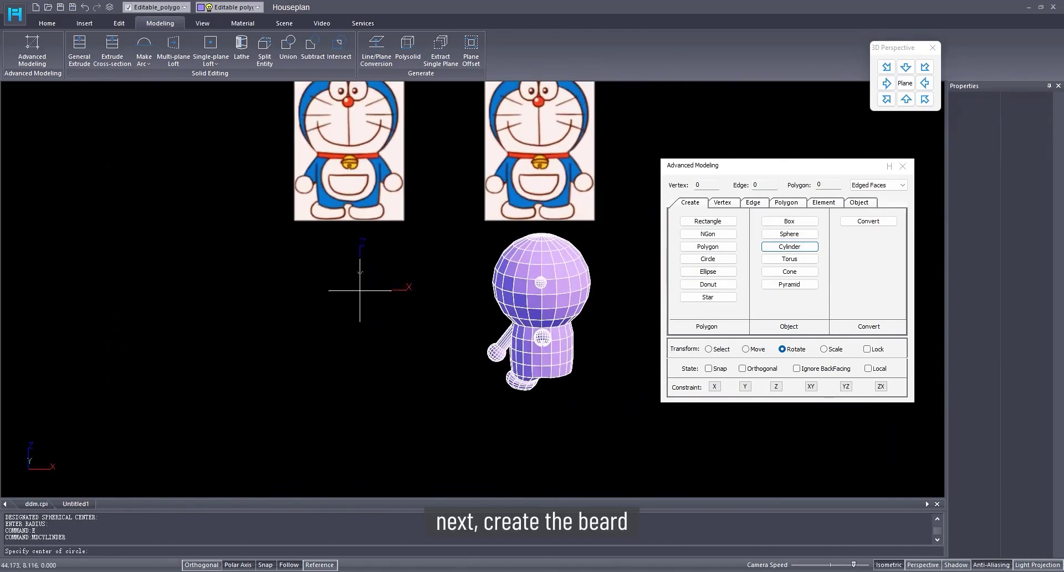
{"action": "left_click", "coordinate": [358, 299]}
{"action": "scroll", "coordinate": [362, 299], "scroll_direction": "up", "scroll_amount": 1}
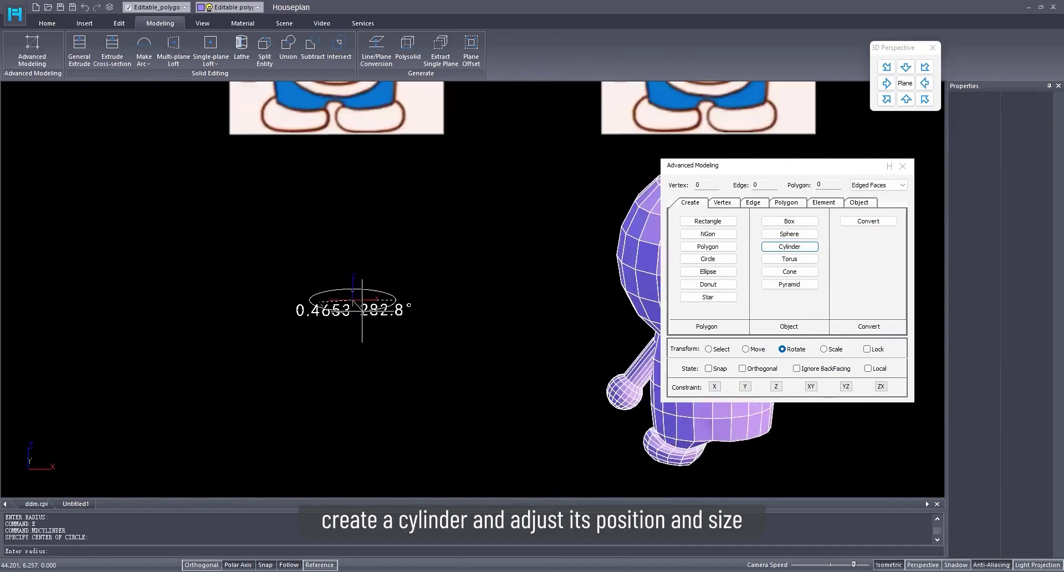
{"action": "scroll", "coordinate": [363, 304], "scroll_direction": "up", "scroll_amount": 1}
{"action": "left_click", "coordinate": [355, 302]}
{"action": "scroll", "coordinate": [347, 255], "scroll_direction": "up", "scroll_amount": 1}
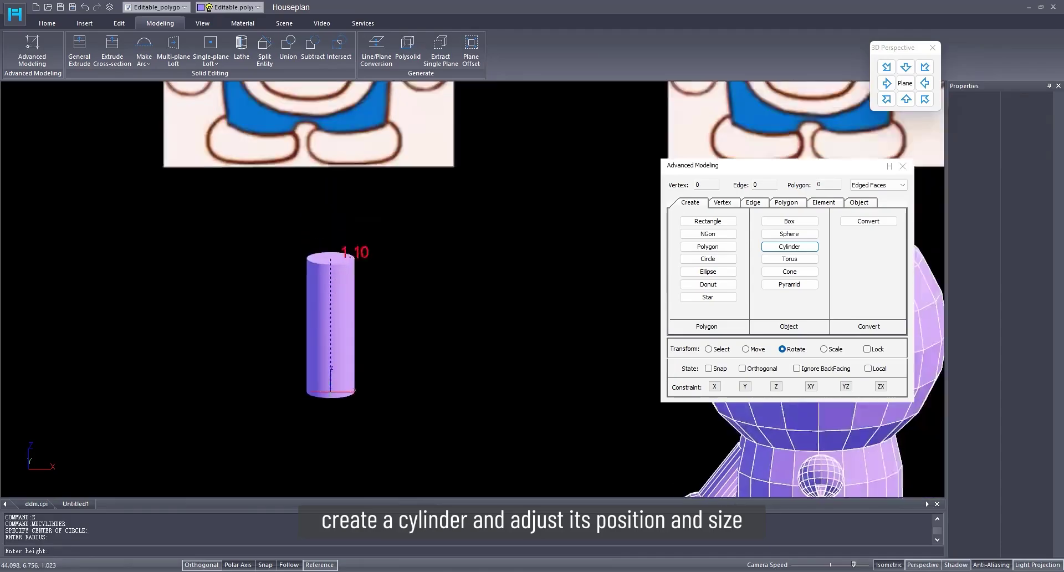
{"action": "scroll", "coordinate": [347, 255], "scroll_direction": "down", "scroll_amount": 1}
{"action": "left_click", "coordinate": [348, 233]}
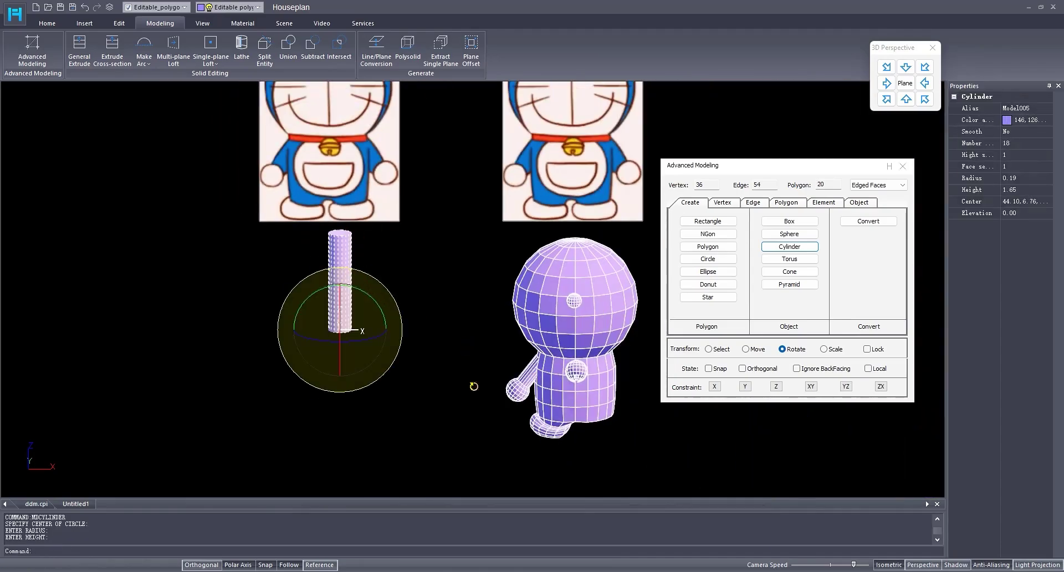
- Rotate the new cylinder 90 degrees about the Y axis so it lies along X
{"action": "left_click", "coordinate": [791, 351]}
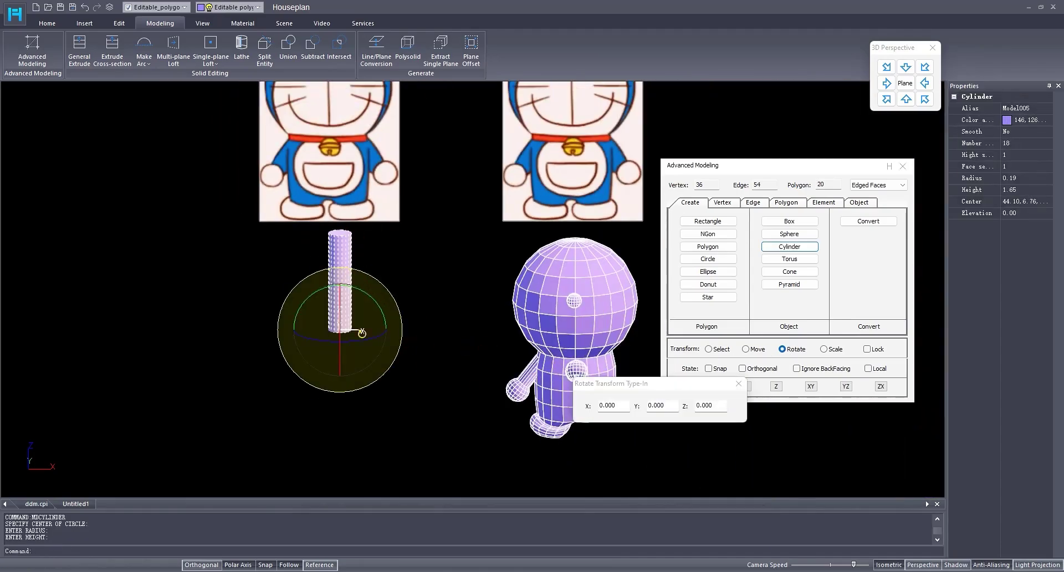
{"action": "middle_click_drag", "start_coordinate": [359, 335], "coordinate": [451, 334]}
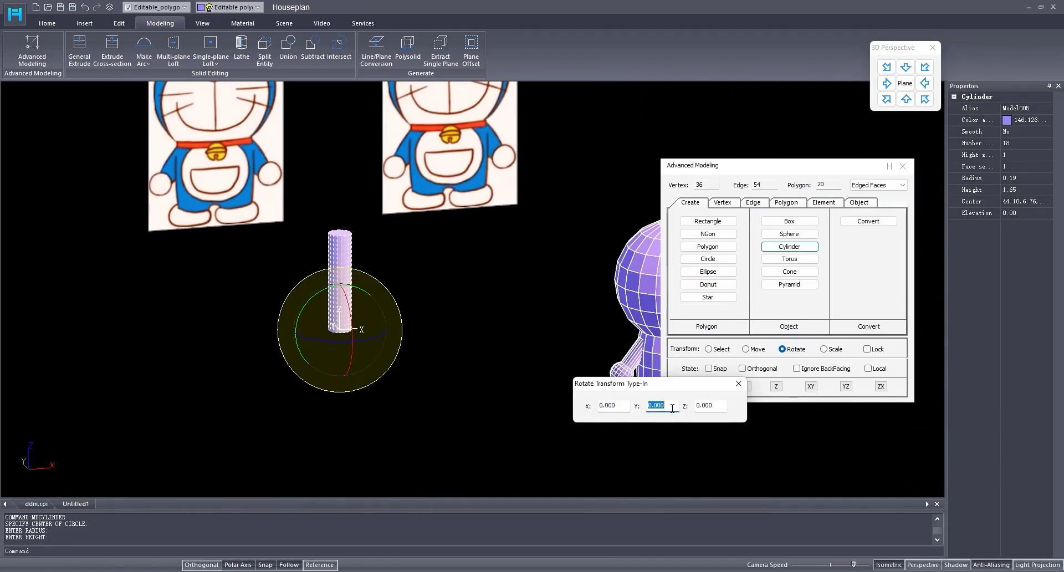
{"action": "type", "text": "90"}
{"action": "key", "text": "Return"}
{"action": "scroll", "coordinate": [577, 331], "scroll_direction": "up", "scroll_amount": 3}
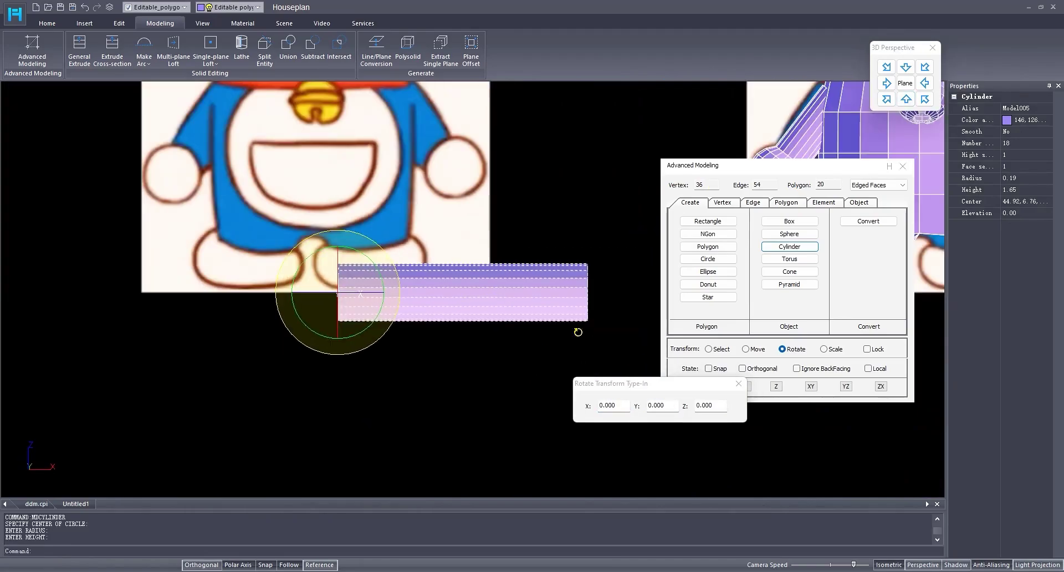
- Move the cylinder onto the middle whisker right of the nose in the reference image and scale it down to a thin rod
{"action": "left_click", "coordinate": [745, 348]}
{"action": "scroll", "coordinate": [366, 408], "scroll_direction": "down", "scroll_amount": 1}
{"action": "left_click_drag", "start_coordinate": [366, 409], "coordinate": [366, 244]}
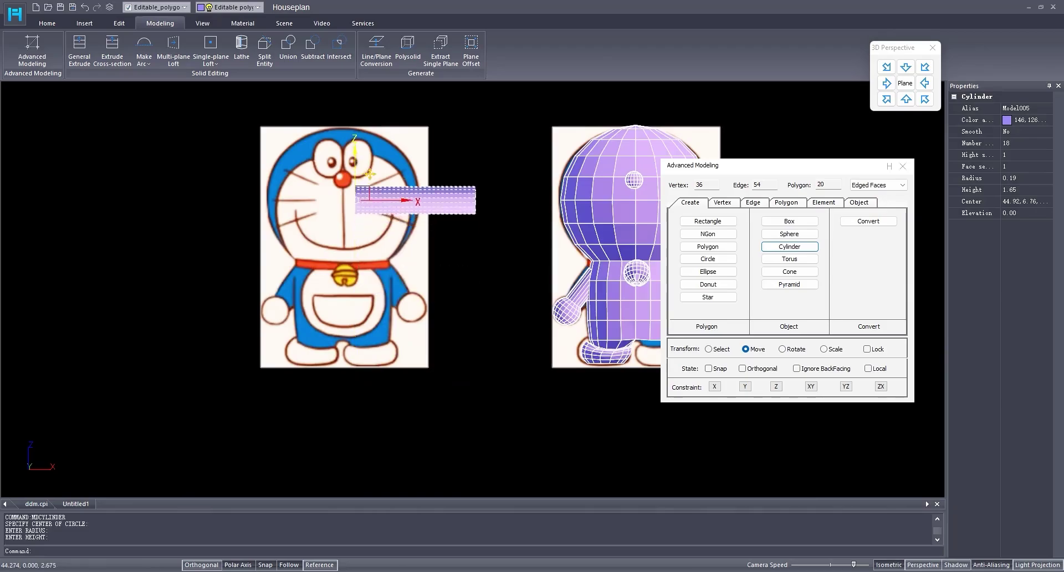
{"action": "scroll", "coordinate": [376, 166], "scroll_direction": "up", "scroll_amount": 5}
{"action": "left_click", "coordinate": [824, 349]}
{"action": "left_click_drag", "start_coordinate": [314, 300], "coordinate": [410, 299]}
{"action": "left_click", "coordinate": [746, 349]}
{"action": "left_click", "coordinate": [824, 348]}
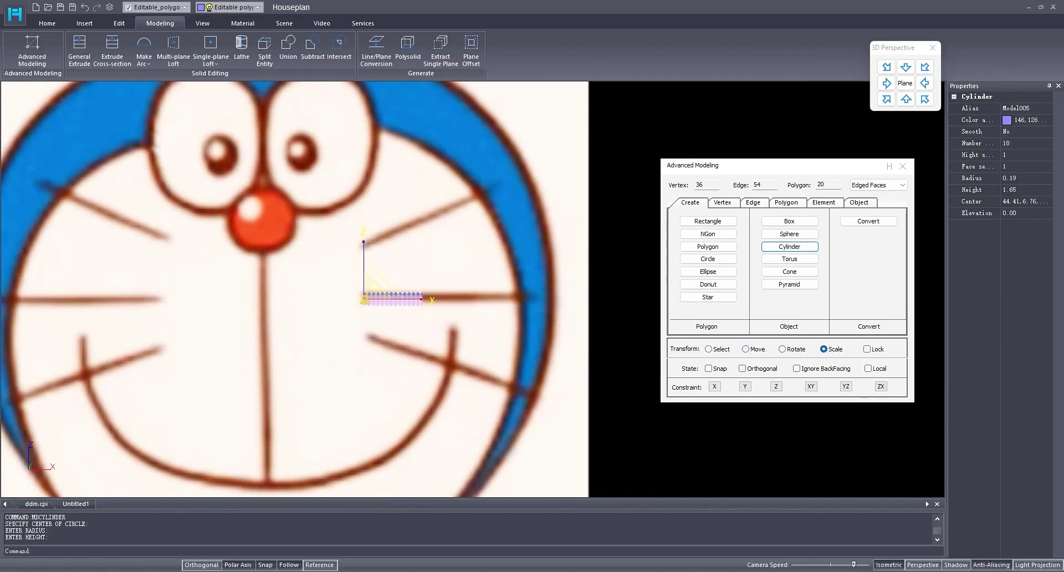
{"action": "scroll", "coordinate": [428, 304], "scroll_direction": "up", "scroll_amount": 2}
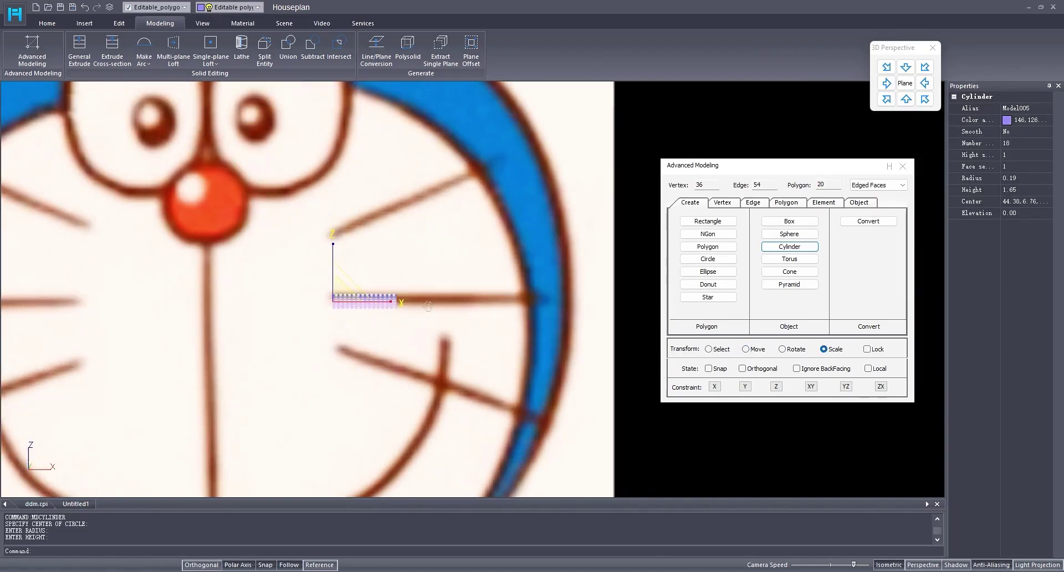
- Move the vertices at the rod's outer end along X to lengthen it to the reference whisker's outer end
{"action": "left_click", "coordinate": [722, 203]}
{"action": "left_click_drag", "start_coordinate": [576, 303], "coordinate": [591, 303]}
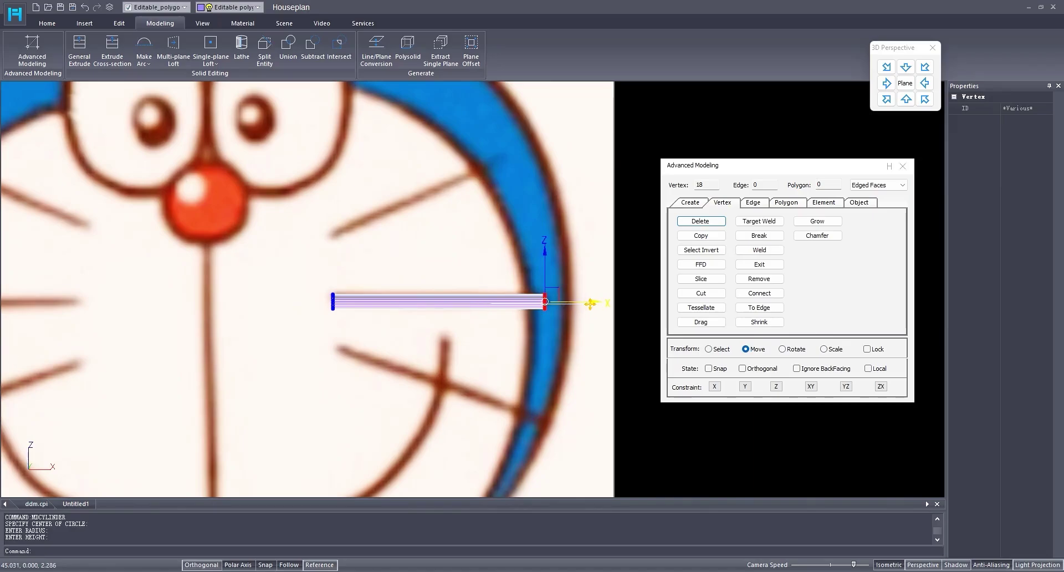
{"action": "scroll", "coordinate": [488, 304], "scroll_direction": "down", "scroll_amount": 5}
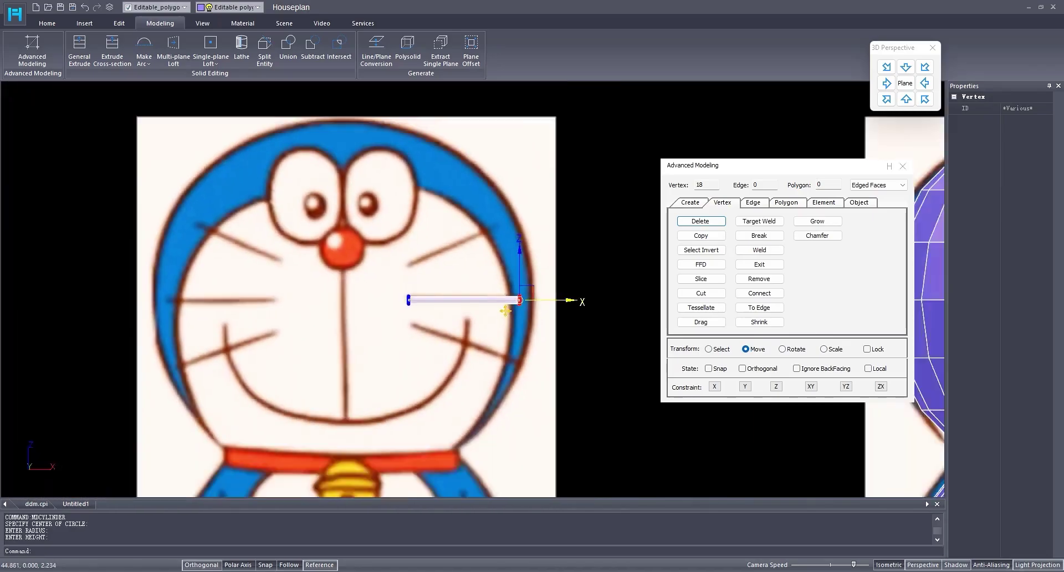
- Scale down the end-cap polygon at the whisker's outer end to taper it to a fine tip
{"action": "scroll", "coordinate": [516, 307], "scroll_direction": "up", "scroll_amount": 1}
{"action": "middle_click_drag", "start_coordinate": [517, 307], "coordinate": [408, 332]}
{"action": "scroll", "coordinate": [408, 332], "scroll_direction": "up", "scroll_amount": 4}
{"action": "left_click", "coordinate": [786, 204]}
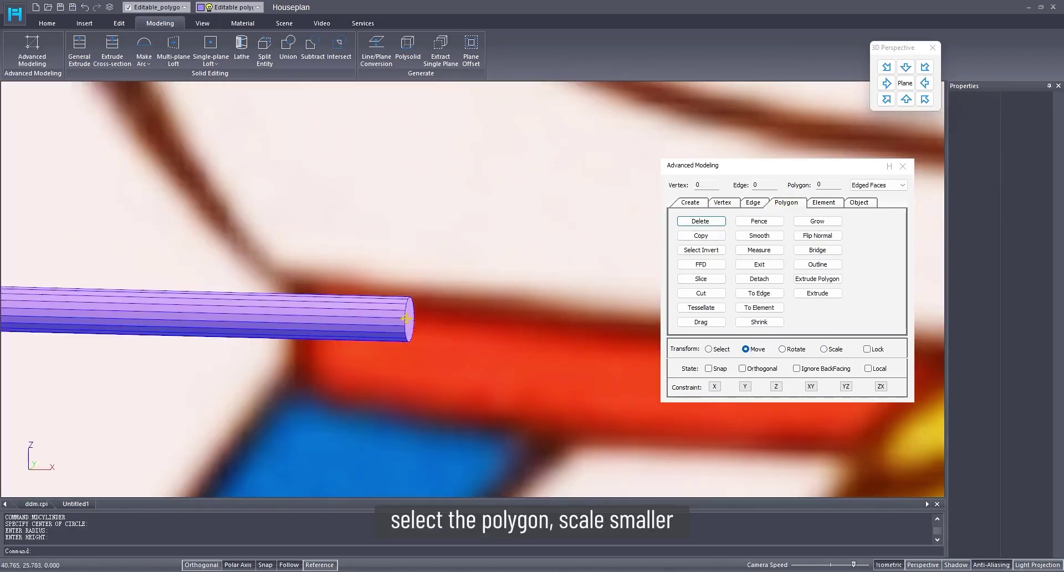
{"action": "left_click", "coordinate": [412, 318]}
{"action": "left_click", "coordinate": [824, 349]}
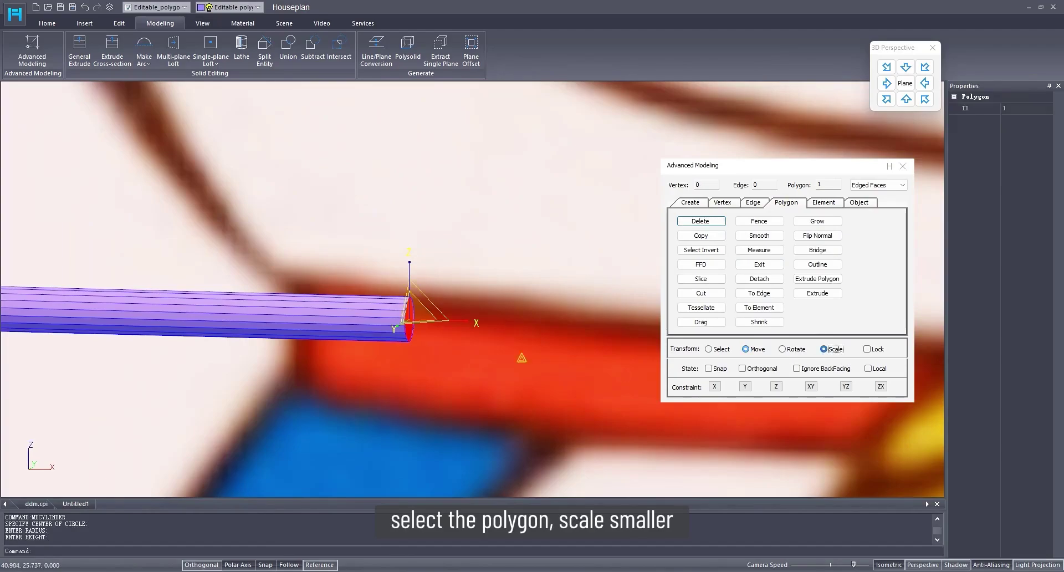
{"action": "left_click_drag", "start_coordinate": [412, 318], "coordinate": [416, 337]}
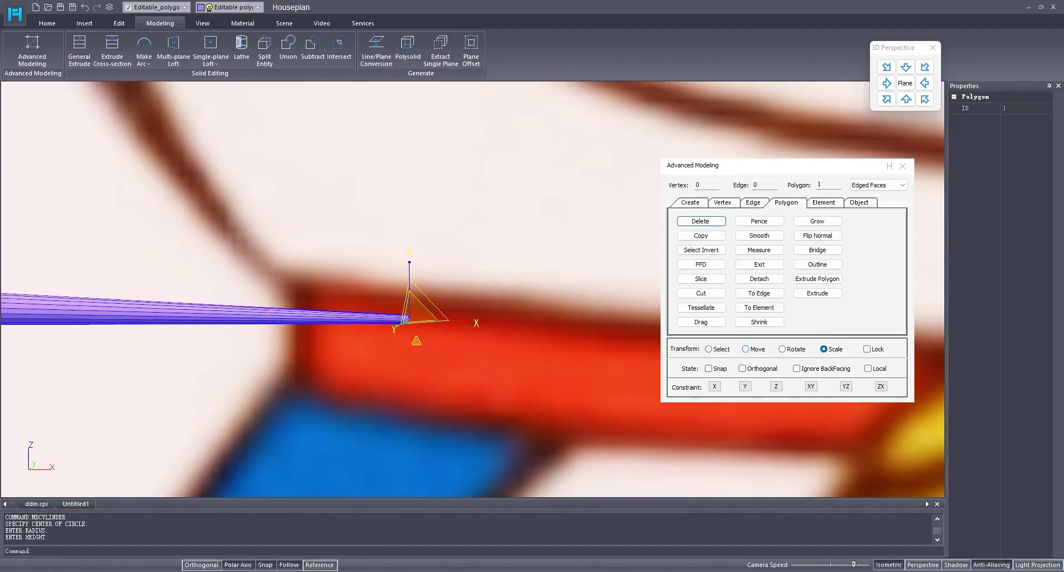
- Divide the whisker's lengthwise edges into 2 segments using Measure with the Plane object and Multi-line method
{"action": "left_click", "coordinate": [905, 83]}
{"action": "left_click", "coordinate": [753, 203]}
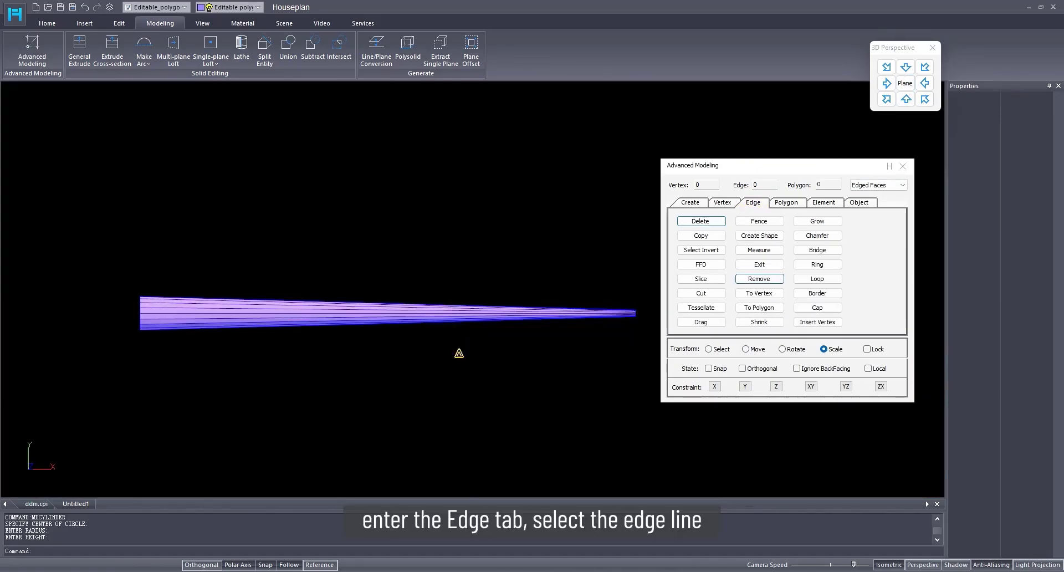
{"action": "left_click", "coordinate": [442, 327]}
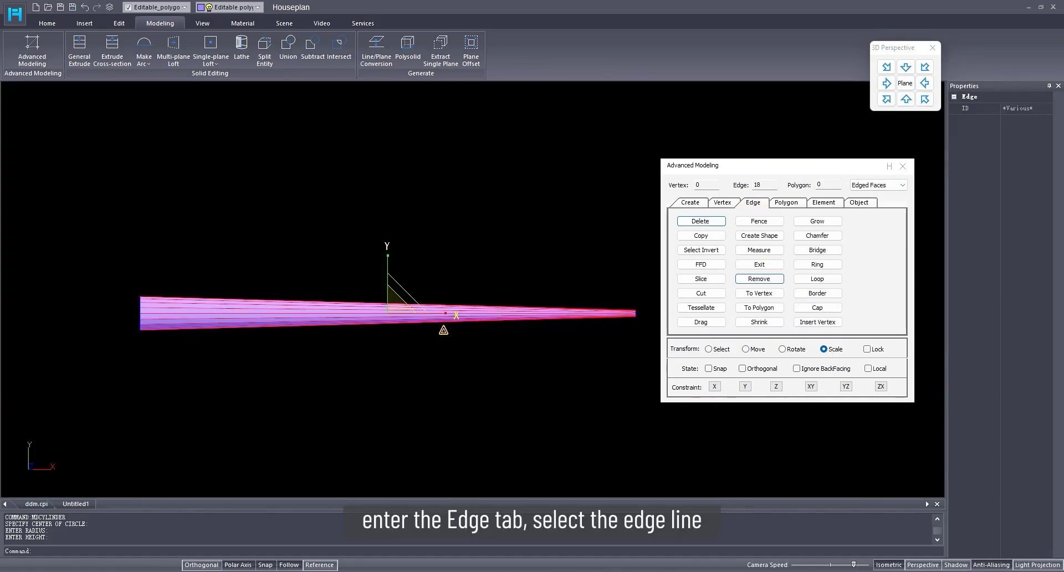
{"action": "left_click", "coordinate": [759, 250]}
{"action": "left_click", "coordinate": [504, 164]}
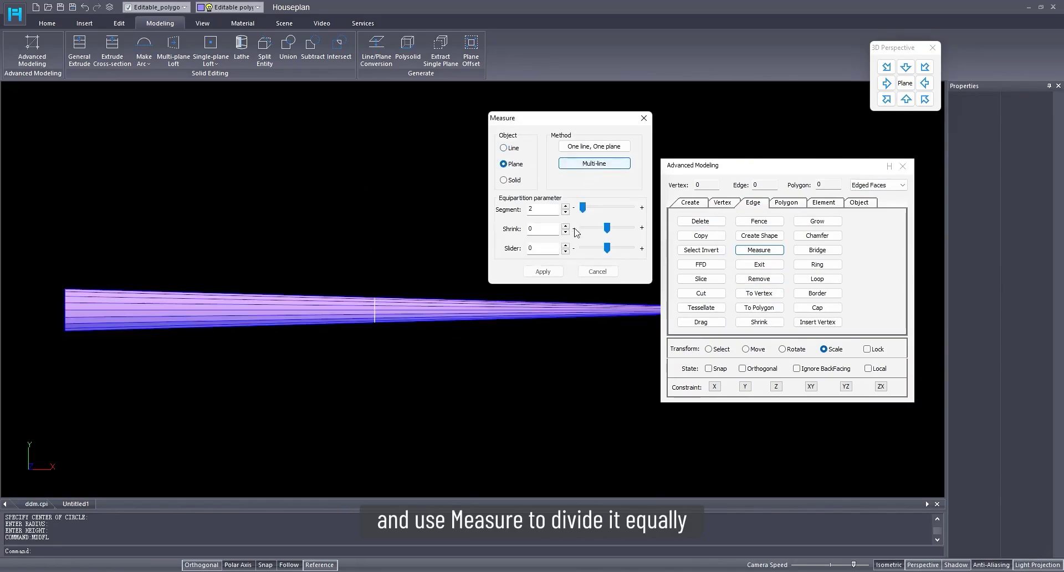
- Select the edges at the whisker's tip and move them along positive Y in the plan view to bend the whisker
{"action": "middle_click_drag", "start_coordinate": [577, 293], "coordinate": [316, 325]}
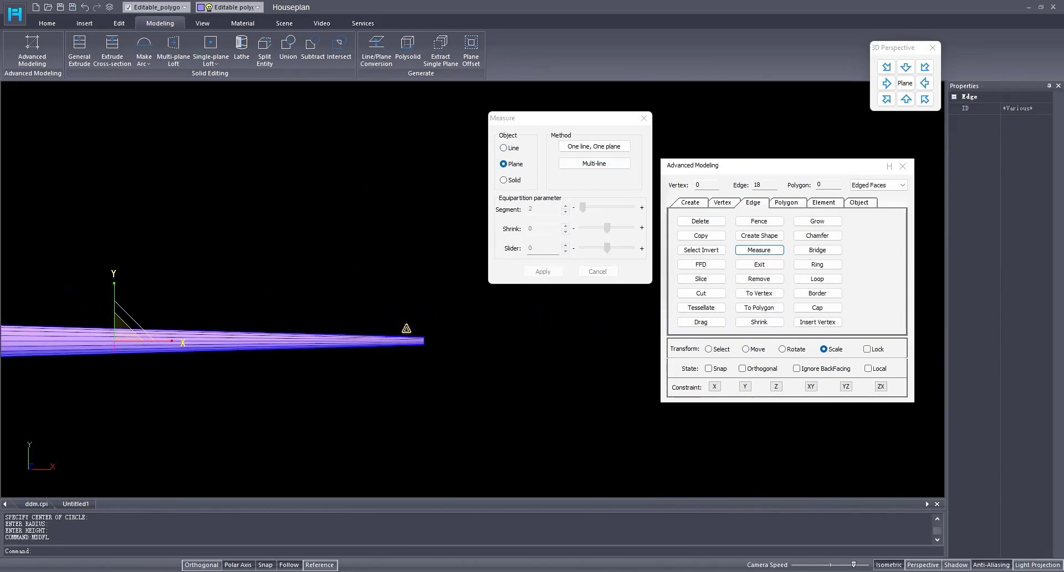
{"action": "left_click_drag", "start_coordinate": [407, 329], "coordinate": [444, 355]}
{"action": "left_click", "coordinate": [746, 349]}
{"action": "scroll", "coordinate": [449, 413], "scroll_direction": "down", "scroll_amount": 3}
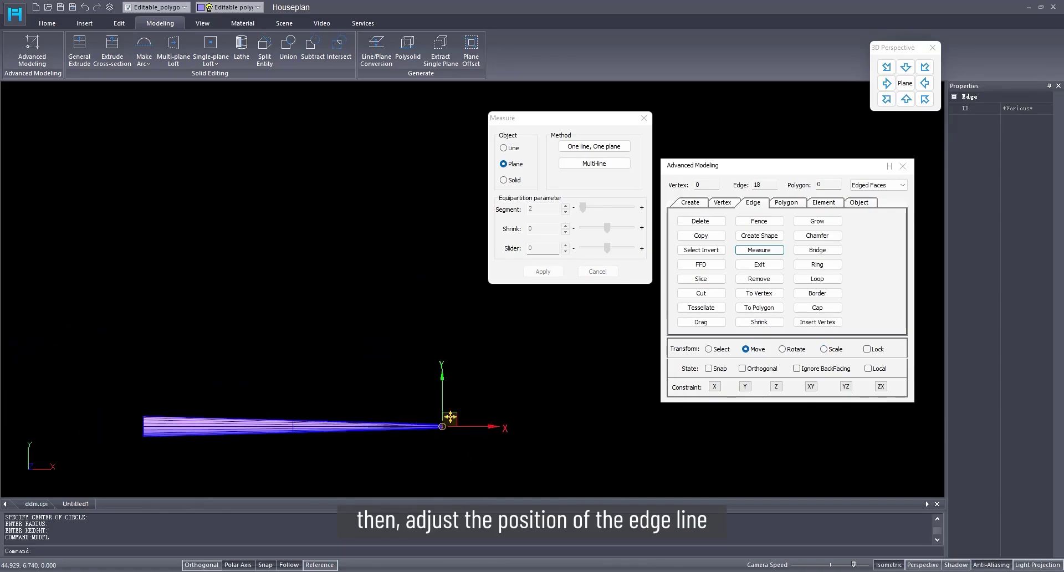
{"action": "left_click_drag", "start_coordinate": [442, 399], "coordinate": [442, 312]}
- Chamfer the whisker's middle edge loop with a slicing amount of 0.204 and 5 segments to smooth the bend
{"action": "middle_click_drag", "start_coordinate": [251, 450], "coordinate": [284, 403]}
{"action": "scroll", "coordinate": [284, 403], "scroll_direction": "up", "scroll_amount": 2}
{"action": "left_click_drag", "start_coordinate": [303, 336], "coordinate": [408, 438]}
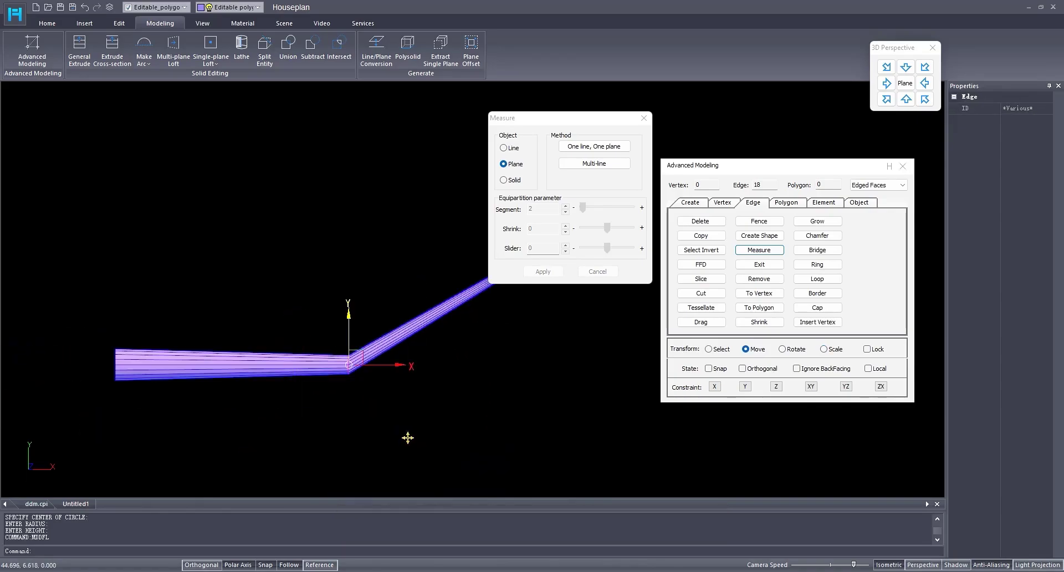
{"action": "scroll", "coordinate": [379, 413], "scroll_direction": "up", "scroll_amount": 1}
{"action": "left_click", "coordinate": [644, 118]}
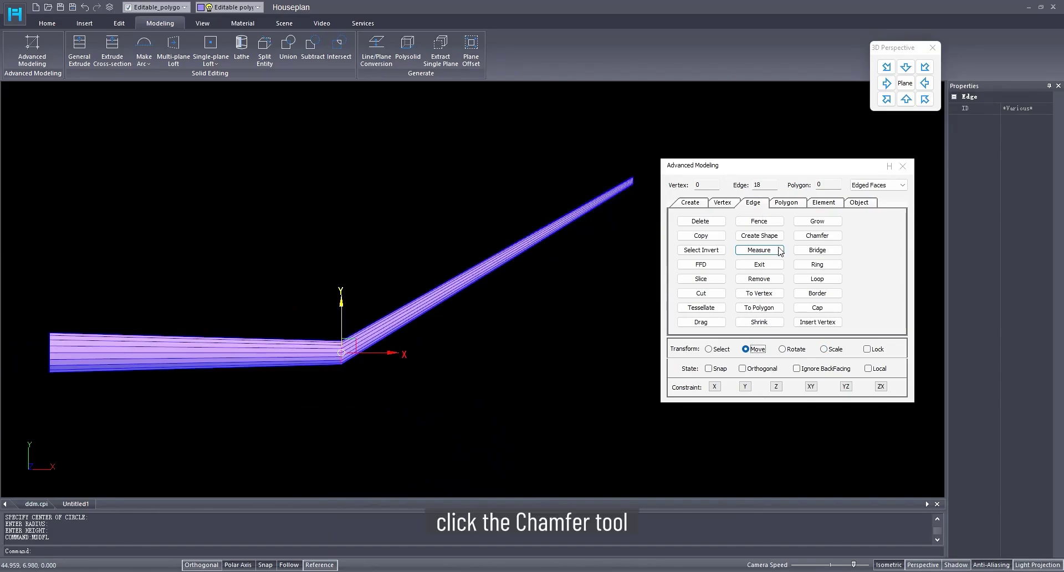
{"action": "left_click", "coordinate": [818, 235]}
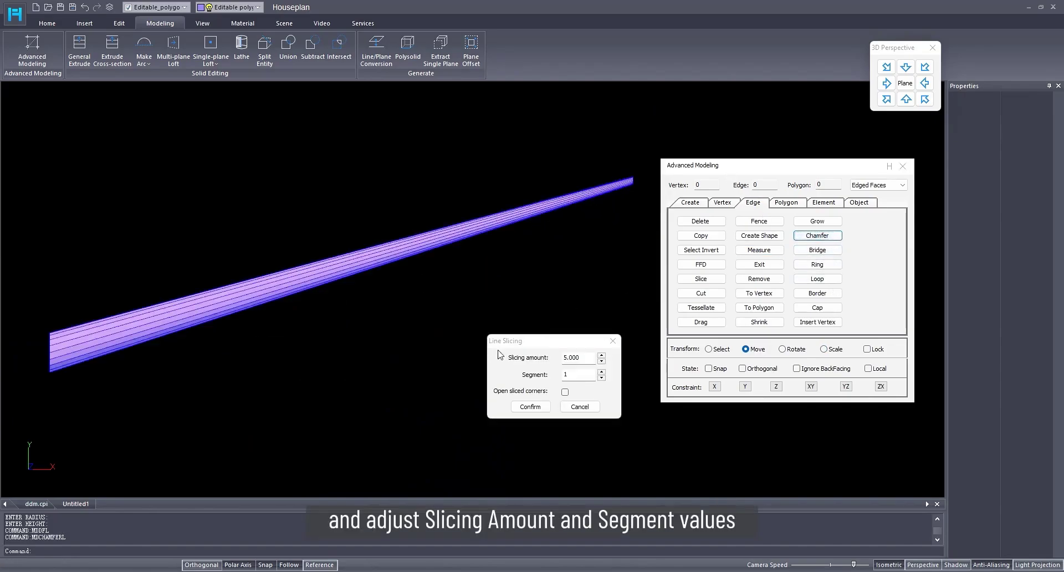
{"action": "type", "text": "0.1"}
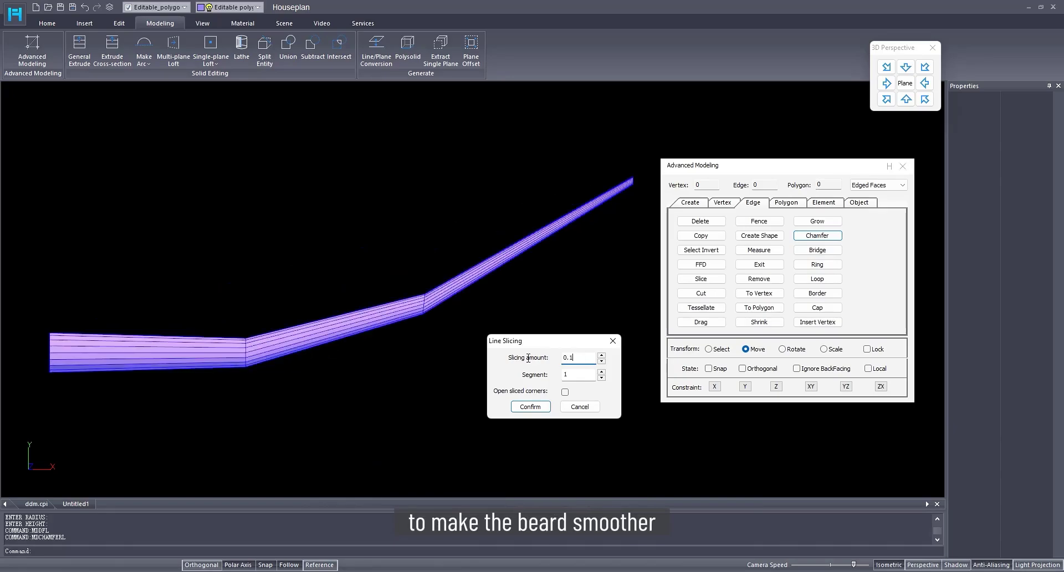
{"action": "left_click", "coordinate": [596, 359]}
{"action": "left_click_drag", "start_coordinate": [603, 360], "coordinate": [591, 254]}
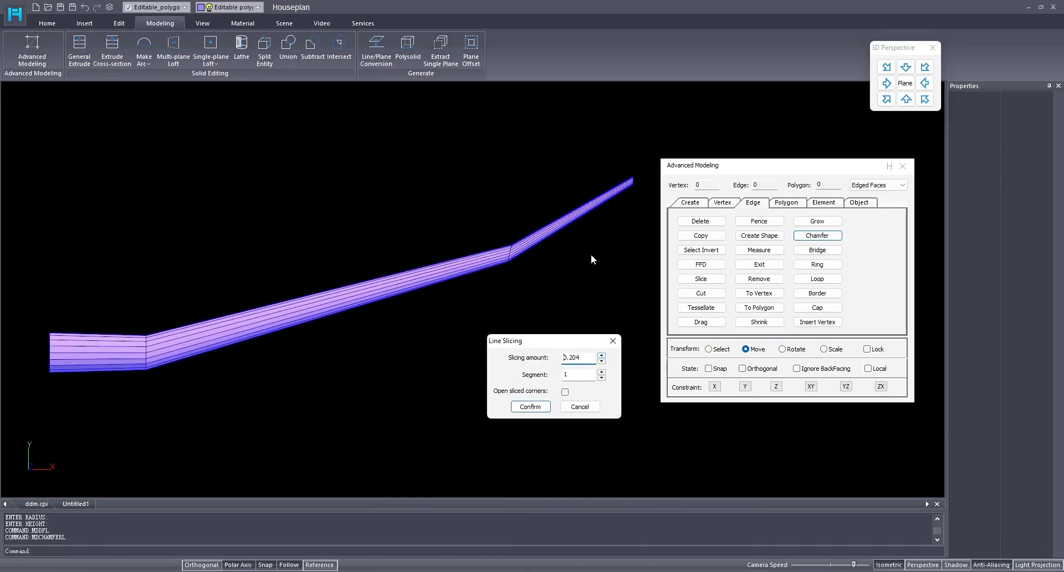
{"action": "left_click", "coordinate": [601, 371]}
{"action": "left_click", "coordinate": [601, 372]}
{"action": "left_click", "coordinate": [601, 371]}
{"action": "left_click", "coordinate": [601, 371]}
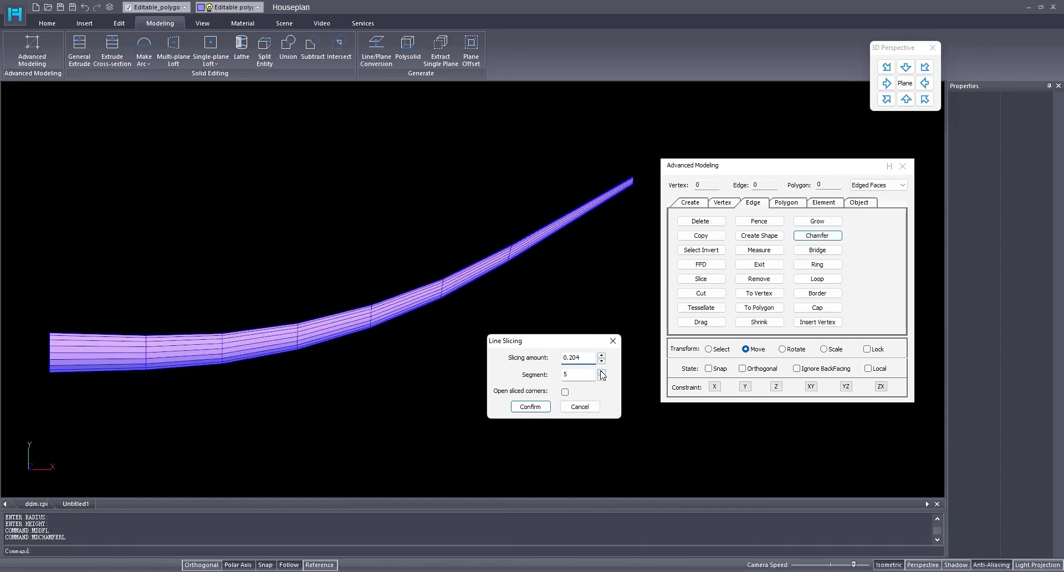
{"action": "left_click", "coordinate": [538, 408]}
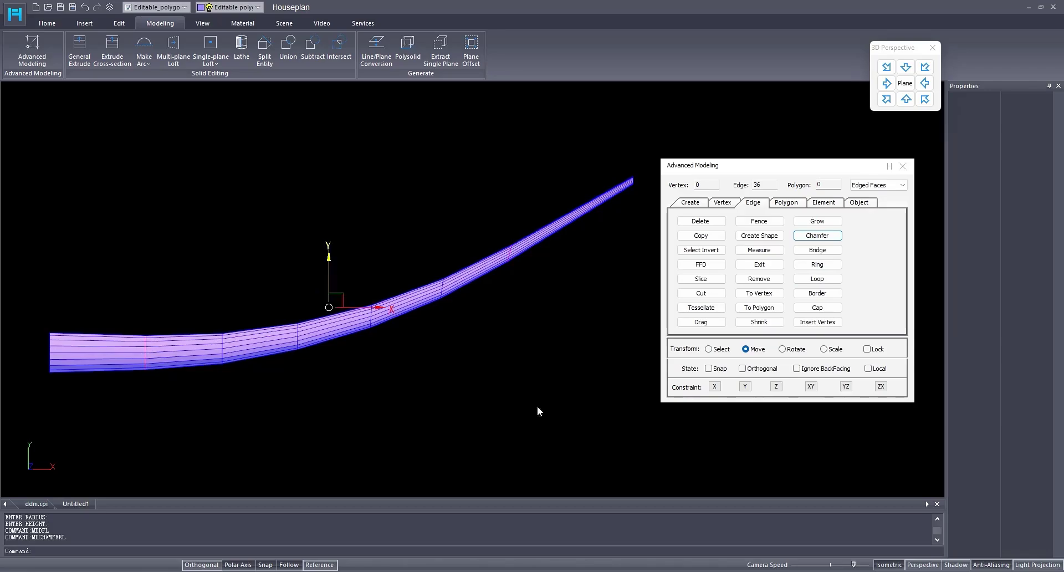
- In the front view, copy the whole whisker once upward and once downward along Z to the other whisker positions
{"action": "left_click", "coordinate": [906, 100]}
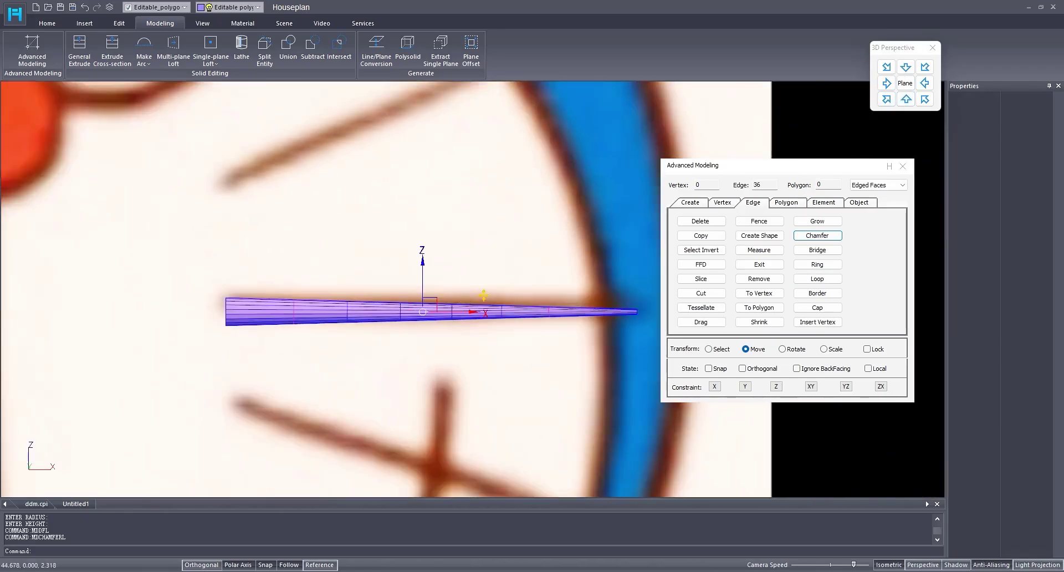
{"action": "left_click", "coordinate": [759, 263]}
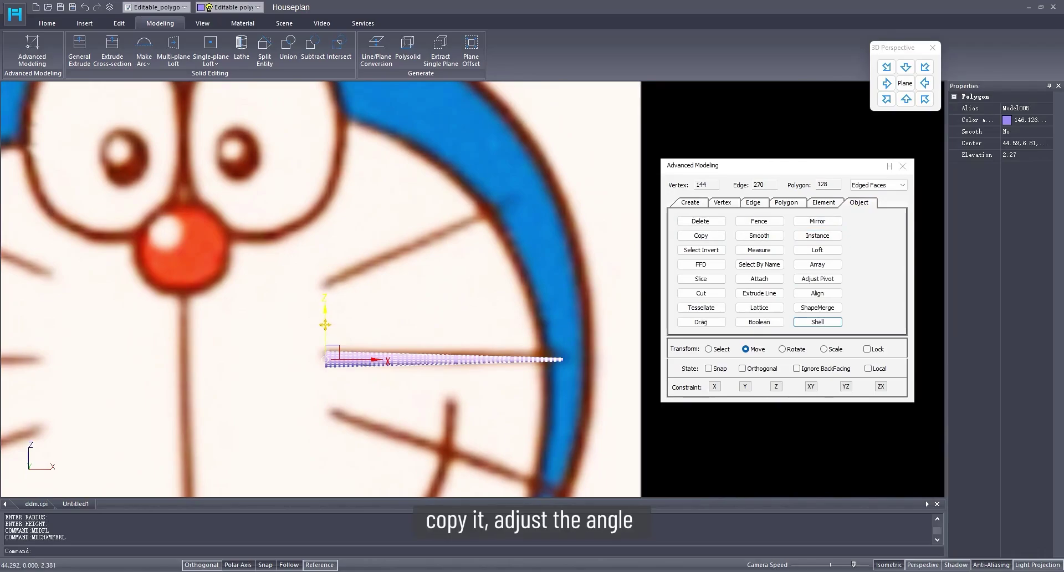
{"action": "left_click_drag", "start_coordinate": [325, 325], "coordinate": [328, 252], "text": "shift"}
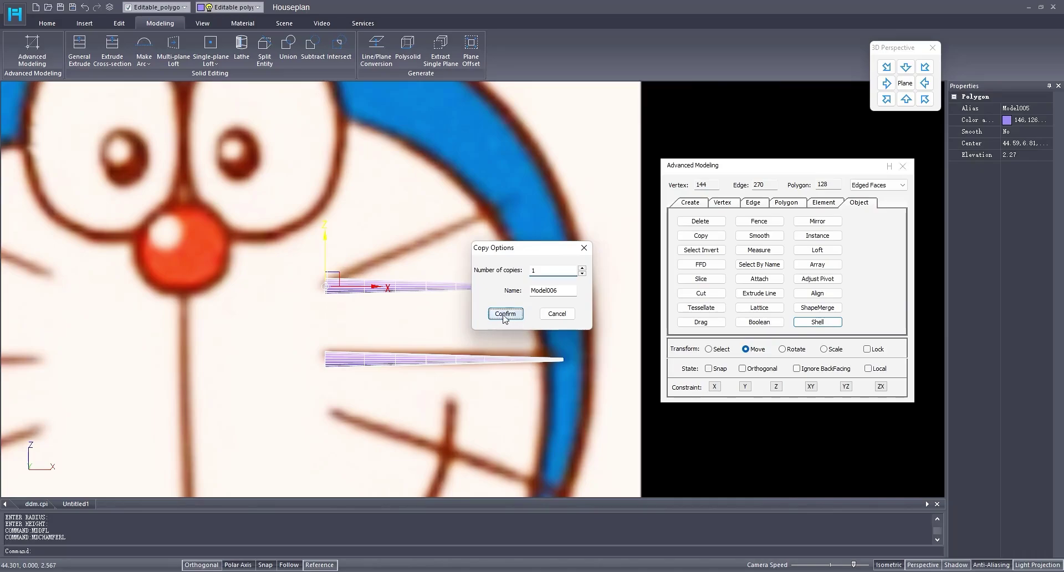
{"action": "left_click", "coordinate": [506, 317]}
{"action": "left_click_drag", "start_coordinate": [324, 252], "coordinate": [323, 375], "text": "shift"}
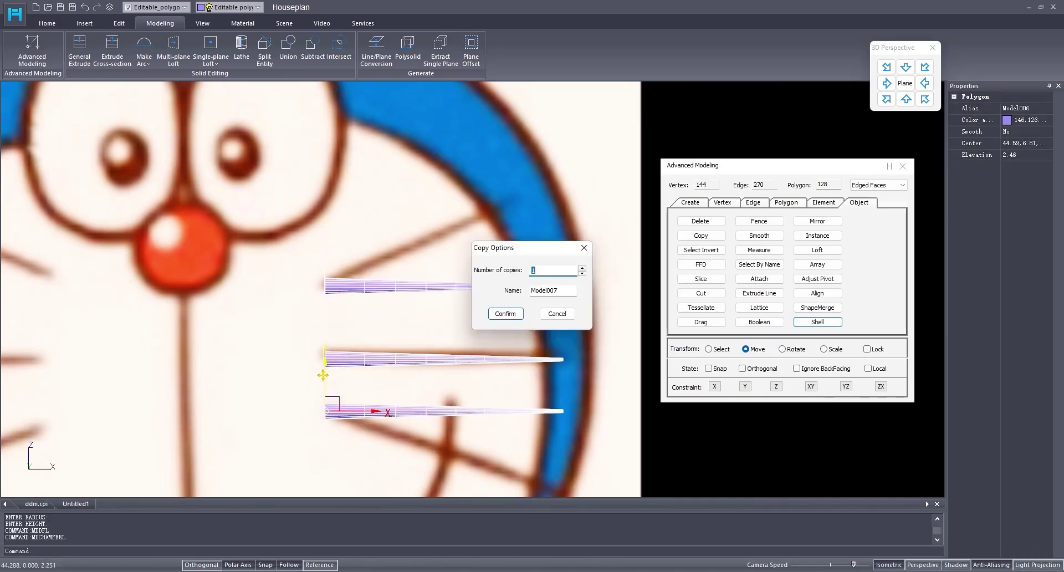
{"action": "left_click", "coordinate": [505, 314]}
- Rotate the upper whisker copy upward and the lower copy downward to match the whisker lines in the reference image
{"action": "left_click", "coordinate": [394, 288]}
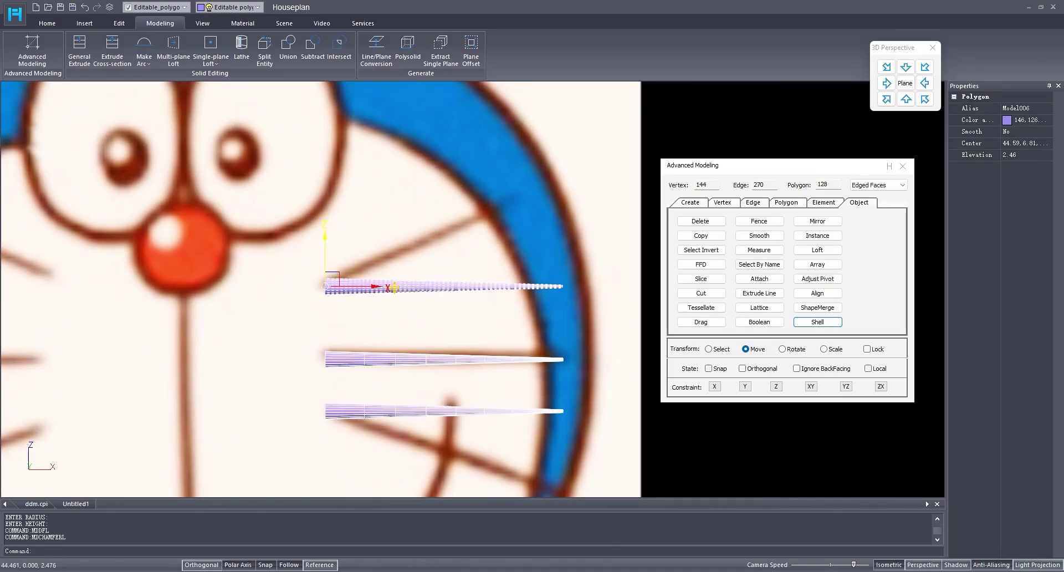
{"action": "left_click", "coordinate": [783, 350]}
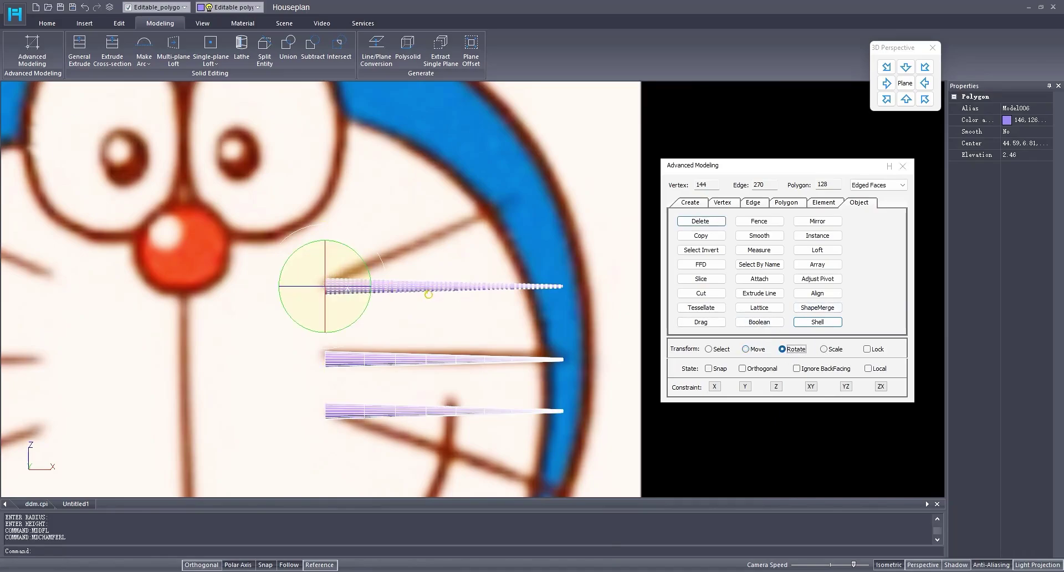
{"action": "left_click_drag", "start_coordinate": [385, 290], "coordinate": [389, 261]}
{"action": "middle_click_drag", "start_coordinate": [420, 389], "coordinate": [426, 341]}
{"action": "left_click", "coordinate": [355, 364]}
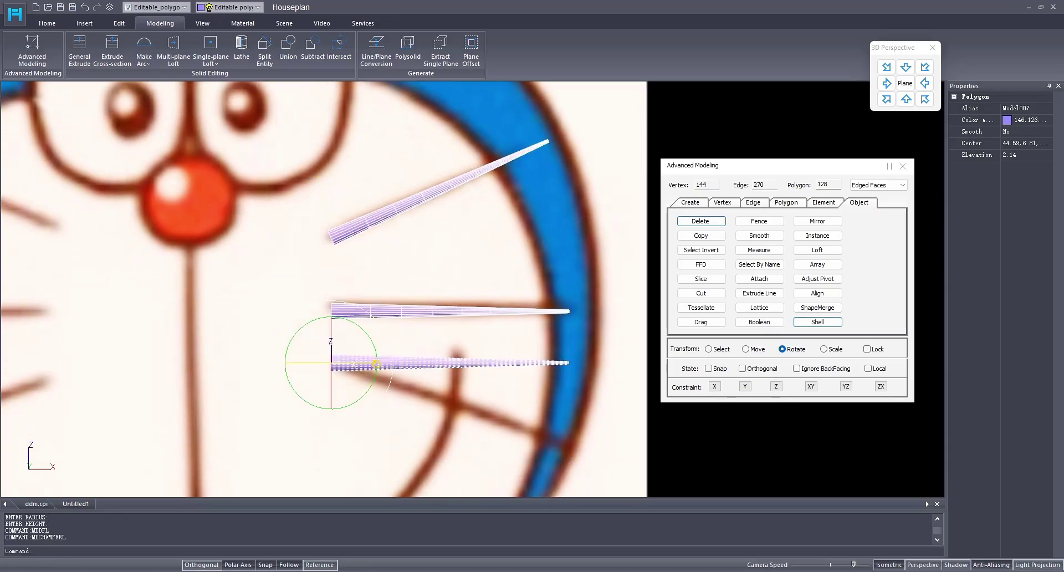
{"action": "left_click_drag", "start_coordinate": [393, 346], "coordinate": [395, 365]}
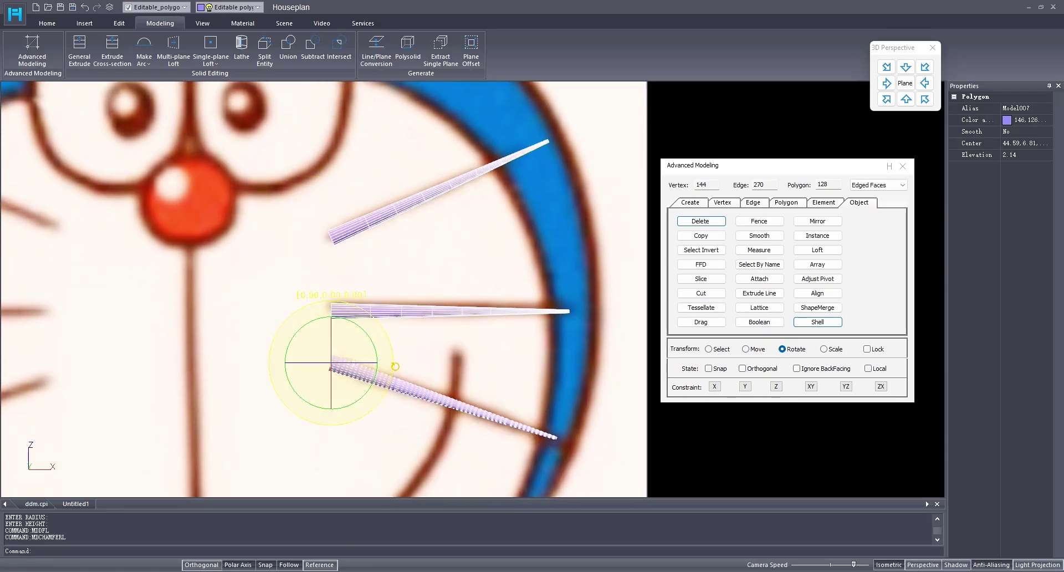
- Attach the middle and upper whiskers to the lower whisker to combine all three into one object
{"action": "scroll", "coordinate": [410, 376], "scroll_direction": "down", "scroll_amount": 1}
{"action": "scroll", "coordinate": [413, 375], "scroll_direction": "down", "scroll_amount": 3}
{"action": "scroll", "coordinate": [388, 360], "scroll_direction": "up", "scroll_amount": 2}
{"action": "left_click", "coordinate": [759, 279]}
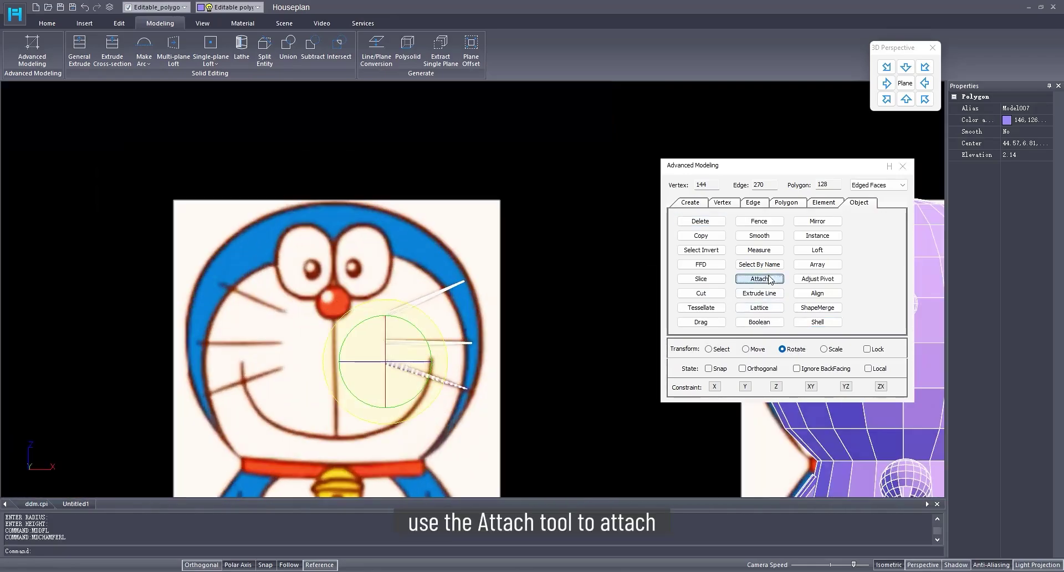
{"action": "scroll", "coordinate": [373, 354], "scroll_direction": "up", "scroll_amount": 2}
{"action": "left_click", "coordinate": [431, 387]}
{"action": "left_click", "coordinate": [436, 345]}
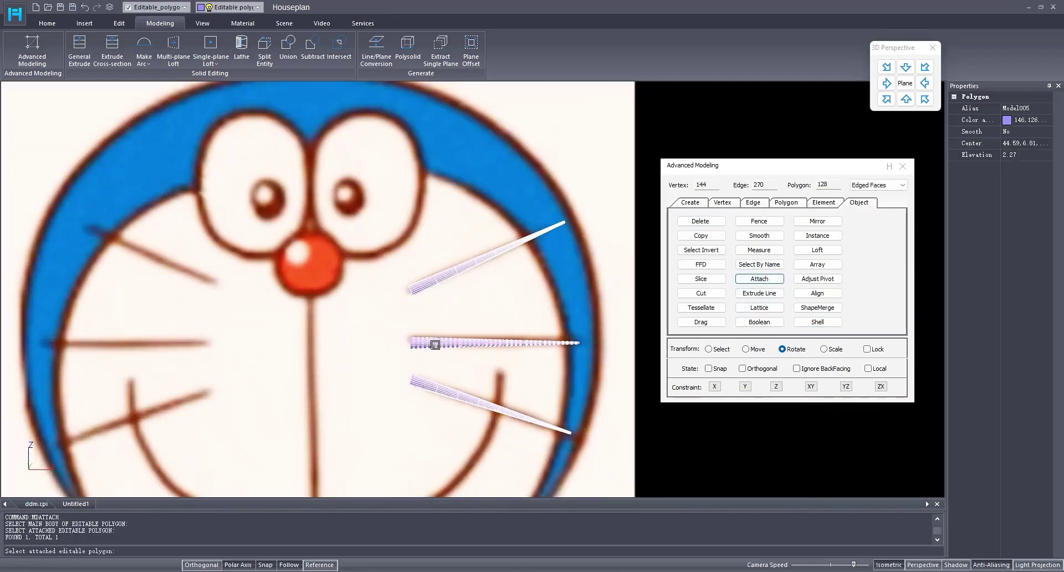
{"action": "left_click", "coordinate": [430, 284]}
{"action": "key", "text": "Return"}
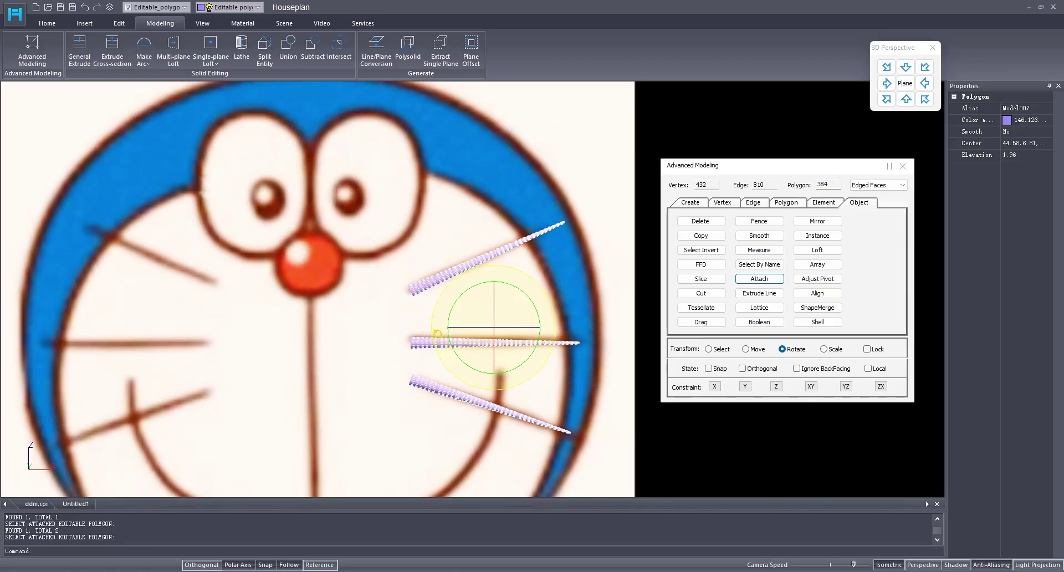
- In the plan view, move the attached whiskers along Y and X to just in front of the head beside the nose
{"action": "scroll", "coordinate": [437, 332], "scroll_direction": "down", "scroll_amount": 5}
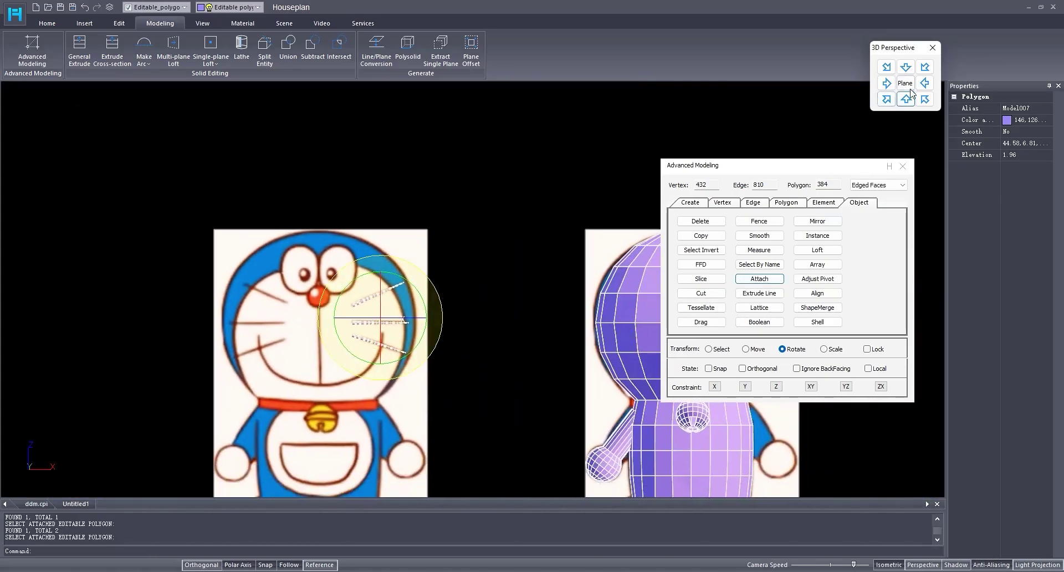
{"action": "left_click", "coordinate": [909, 95]}
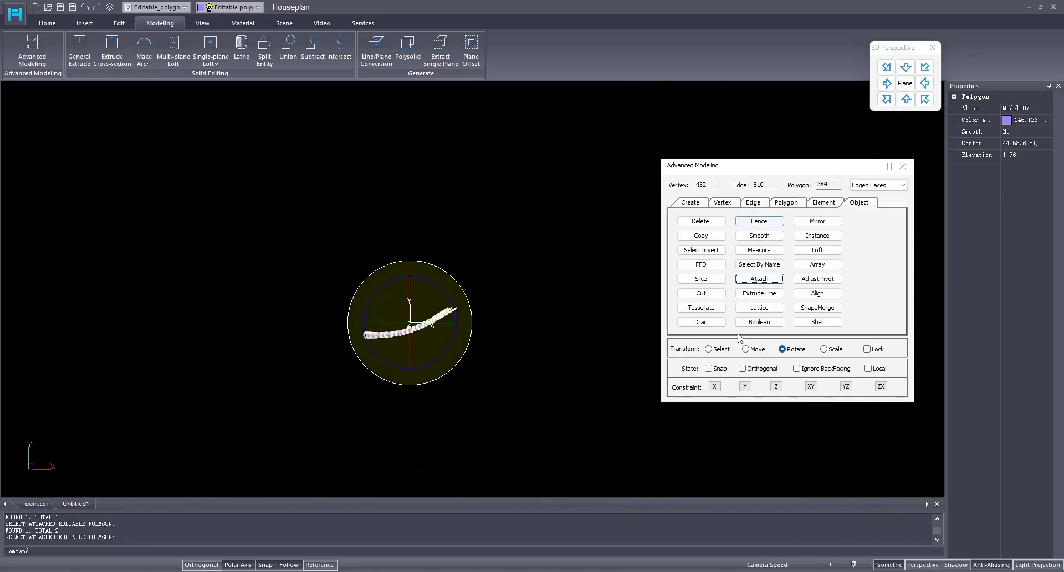
{"action": "left_click", "coordinate": [752, 351]}
{"action": "middle_click_drag", "start_coordinate": [560, 366], "coordinate": [288, 290]}
{"action": "scroll", "coordinate": [383, 333], "scroll_direction": "down", "scroll_amount": 9}
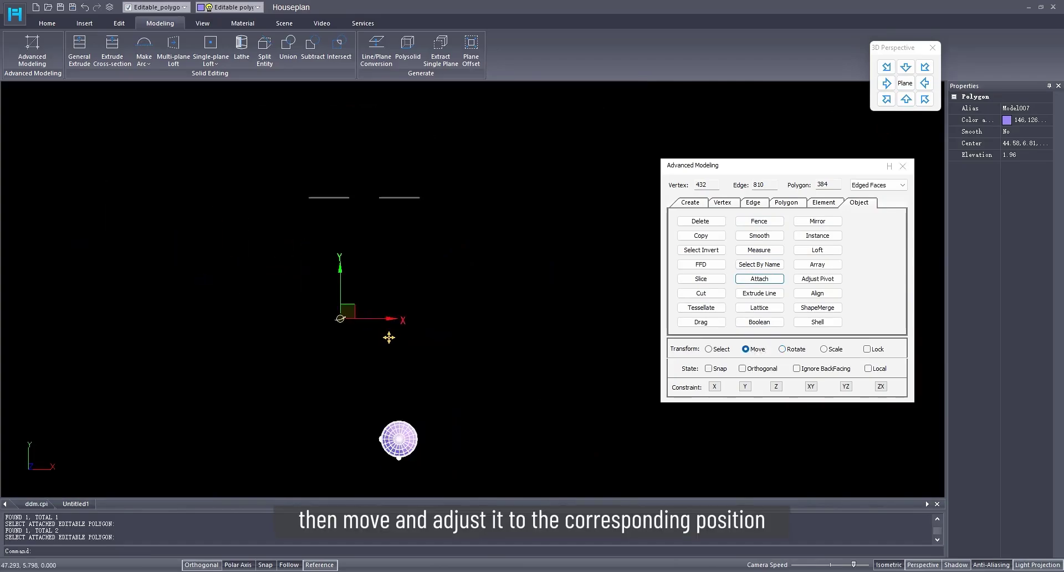
{"action": "left_click_drag", "start_coordinate": [351, 268], "coordinate": [346, 379]}
{"action": "scroll", "coordinate": [366, 410], "scroll_direction": "up", "scroll_amount": 5}
{"action": "left_click_drag", "start_coordinate": [353, 429], "coordinate": [530, 429]}
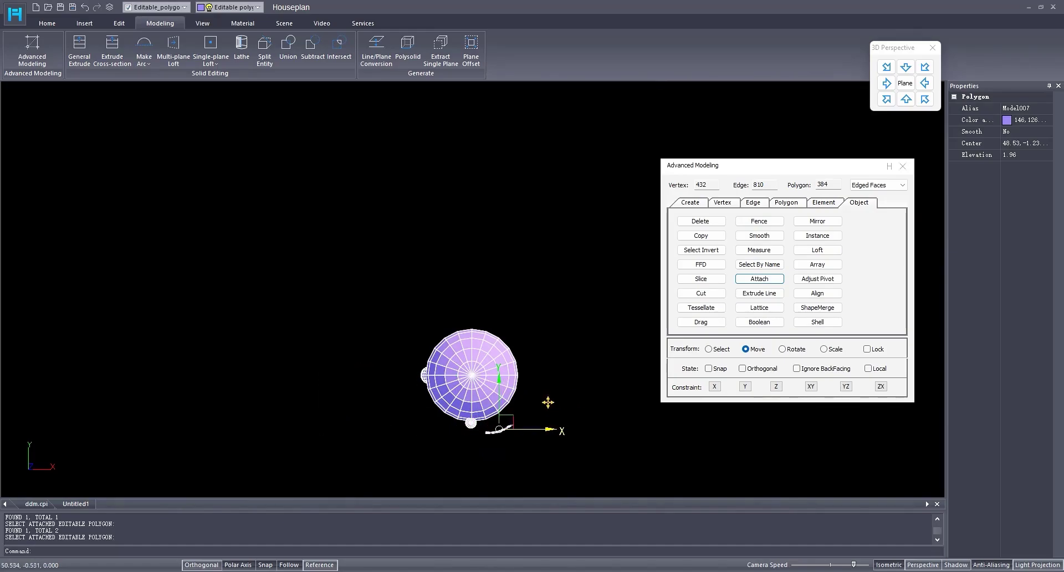
- Hide the body model, shift the whiskers slightly along positive X in the front view, and unhide the body
{"action": "right_click", "coordinate": [487, 395]}
{"action": "left_click", "coordinate": [522, 364]}
{"action": "left_click", "coordinate": [906, 99]}
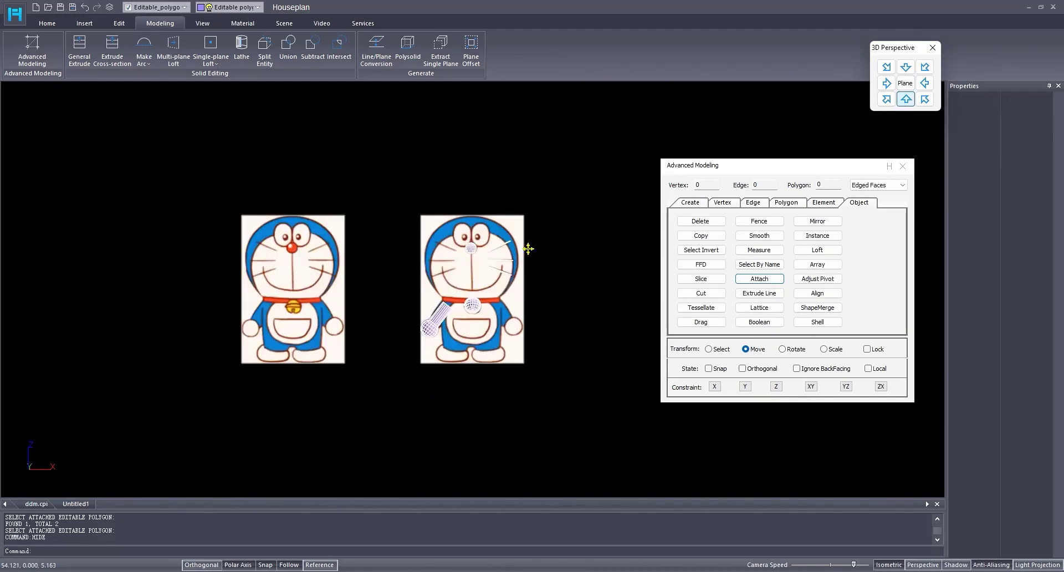
{"action": "scroll", "coordinate": [477, 244], "scroll_direction": "up", "scroll_amount": 8}
{"action": "scroll", "coordinate": [483, 260], "scroll_direction": "up", "scroll_amount": 3}
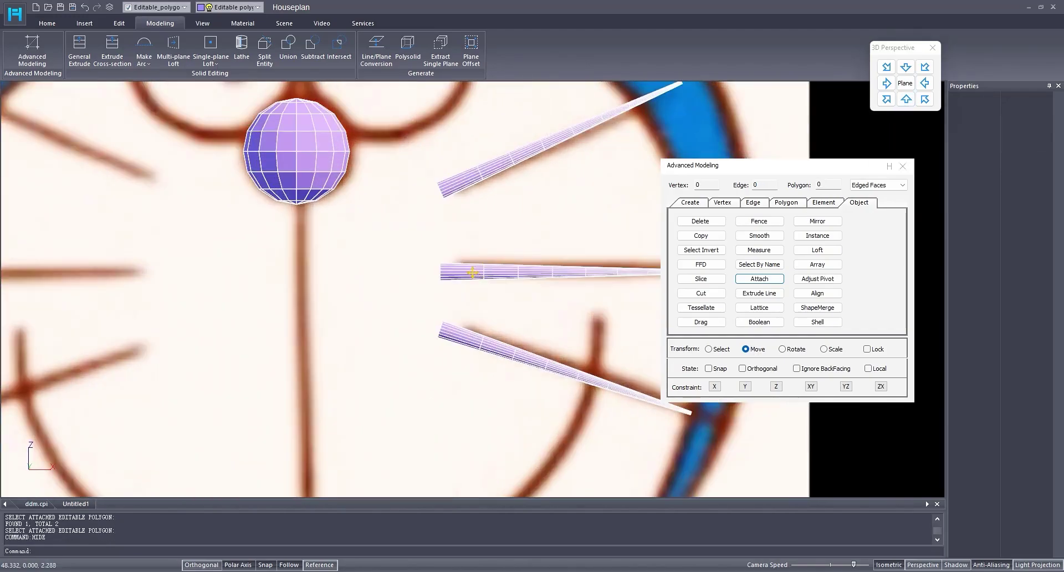
{"action": "left_click", "coordinate": [477, 273]}
{"action": "left_click_drag", "start_coordinate": [610, 248], "coordinate": [625, 249]}
{"action": "right_click", "coordinate": [576, 329]}
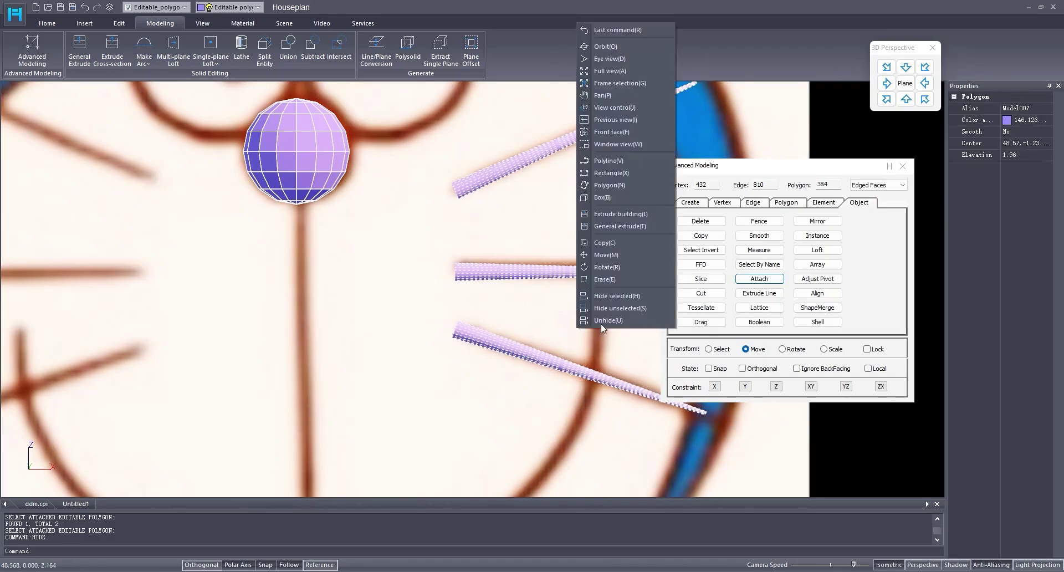
{"action": "left_click", "coordinate": [601, 324]}
- Move the whiskers along positive Y in the plan view until their inner ends meet the head surface
{"action": "left_click", "coordinate": [907, 83]}
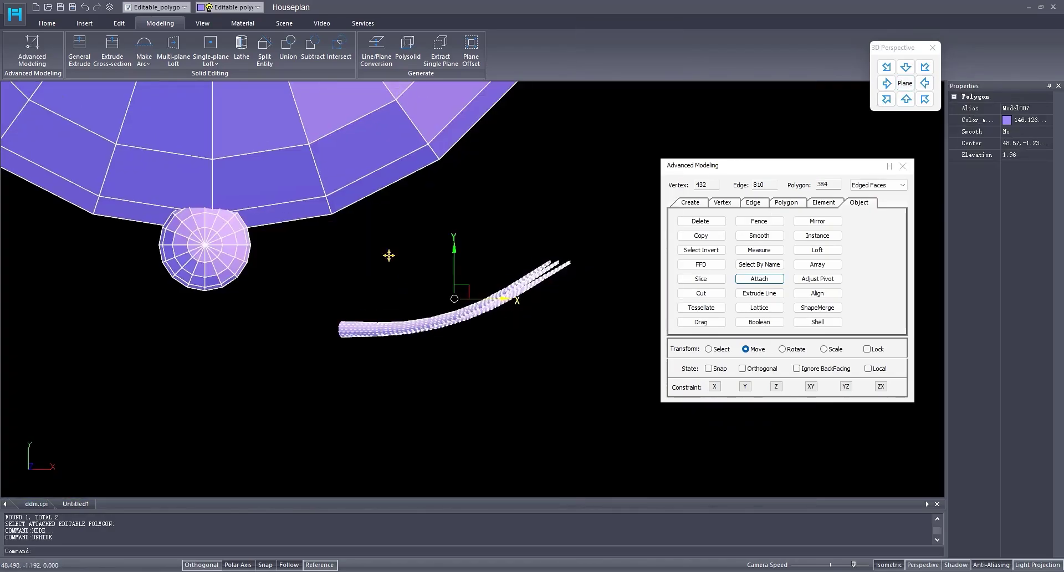
{"action": "left_click_drag", "start_coordinate": [452, 269], "coordinate": [479, 131]}
{"action": "middle_click_drag", "start_coordinate": [454, 242], "coordinate": [494, 321]}
{"action": "scroll", "coordinate": [494, 321], "scroll_direction": "down", "scroll_amount": 3}
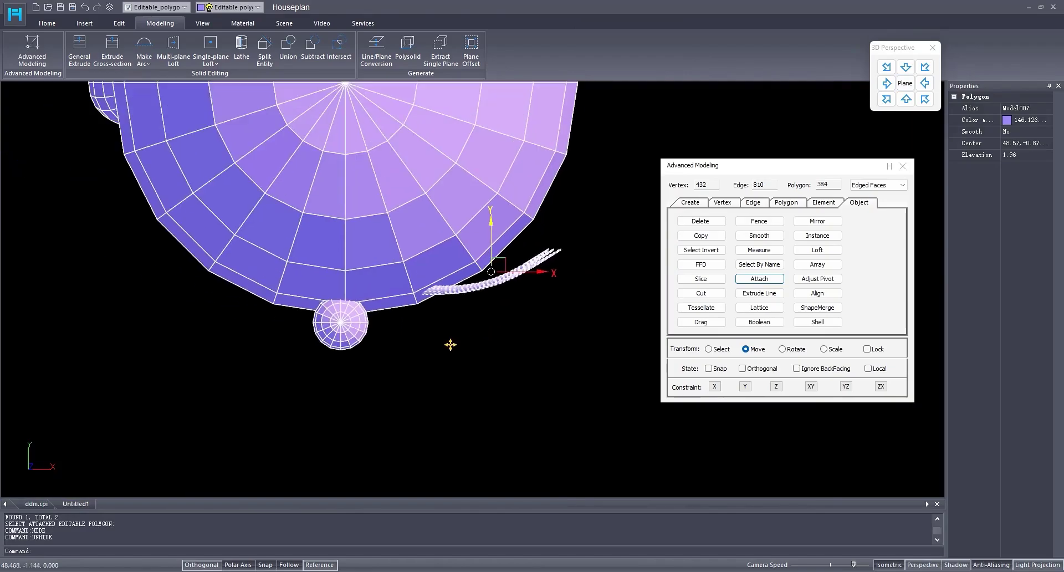
- Select the nose sphere and move it slightly along Y toward the face
{"action": "scroll", "coordinate": [459, 362], "scroll_direction": "down", "scroll_amount": 5}
{"action": "middle_click_drag", "start_coordinate": [451, 390], "coordinate": [462, 294], "text": "shift"}
{"action": "middle_click_drag", "start_coordinate": [442, 332], "coordinate": [438, 432]}
{"action": "middle_click_drag", "start_coordinate": [457, 105], "coordinate": [452, 237]}
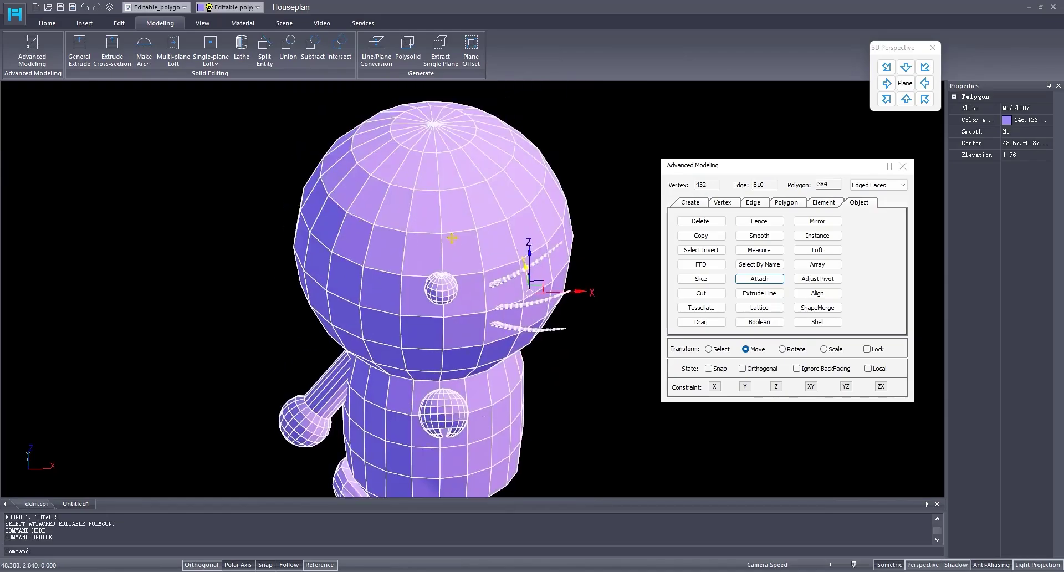
{"action": "scroll", "coordinate": [453, 247], "scroll_direction": "up", "scroll_amount": 3}
{"action": "left_click", "coordinate": [432, 330]}
{"action": "middle_click_drag", "start_coordinate": [435, 340], "coordinate": [523, 308], "text": "shift"}
{"action": "middle_click_drag", "start_coordinate": [250, 139], "coordinate": [390, 338]}
{"action": "scroll", "coordinate": [394, 294], "scroll_direction": "up", "scroll_amount": 2}
{"action": "middle_click_drag", "start_coordinate": [357, 178], "coordinate": [384, 316]}
{"action": "left_click_drag", "start_coordinate": [365, 287], "coordinate": [355, 284]}
{"action": "scroll", "coordinate": [425, 315], "scroll_direction": "down", "scroll_amount": 5}
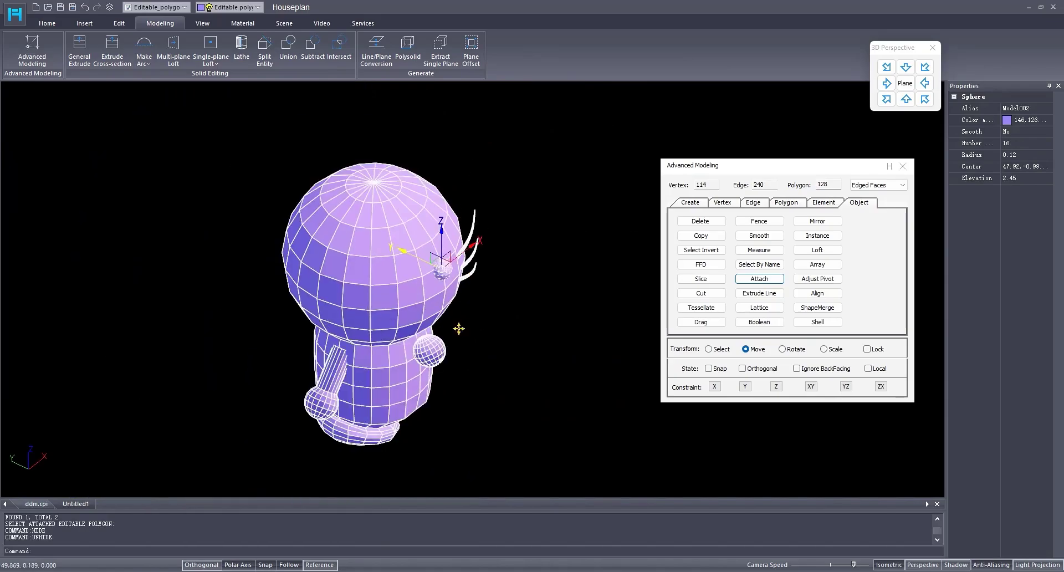
- Select the body model and try to isolate it by hiding the unselected objects
{"action": "middle_click_drag", "start_coordinate": [459, 327], "coordinate": [386, 253], "text": "shift"}
{"action": "scroll", "coordinate": [377, 238], "scroll_direction": "down", "scroll_amount": 2}
{"action": "scroll", "coordinate": [397, 315], "scroll_direction": "up", "scroll_amount": 3}
{"action": "left_click", "coordinate": [356, 308]}
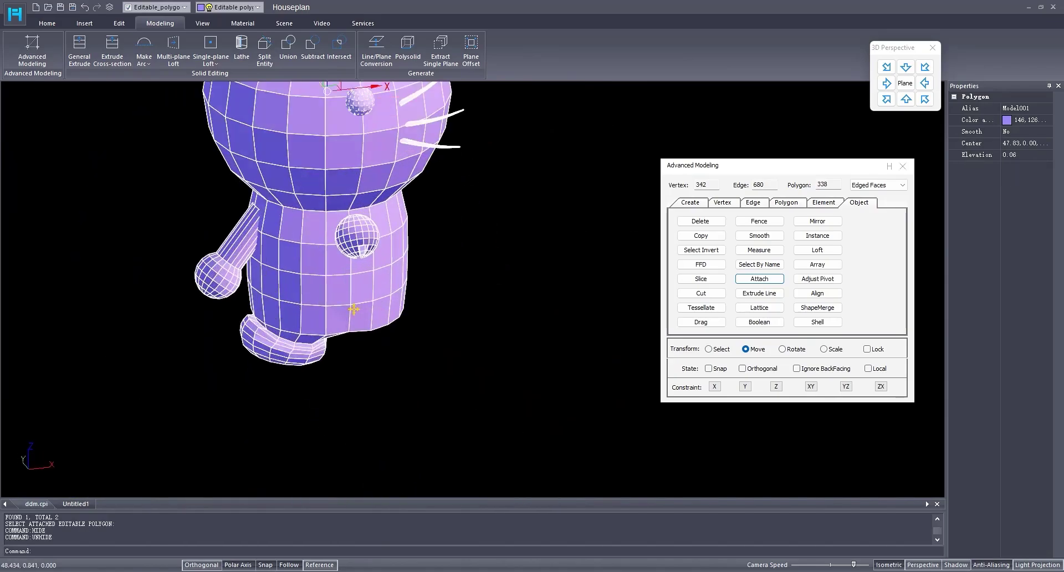
{"action": "middle_click_drag", "start_coordinate": [475, 369], "coordinate": [492, 383]}
{"action": "right_click", "coordinate": [492, 383]}
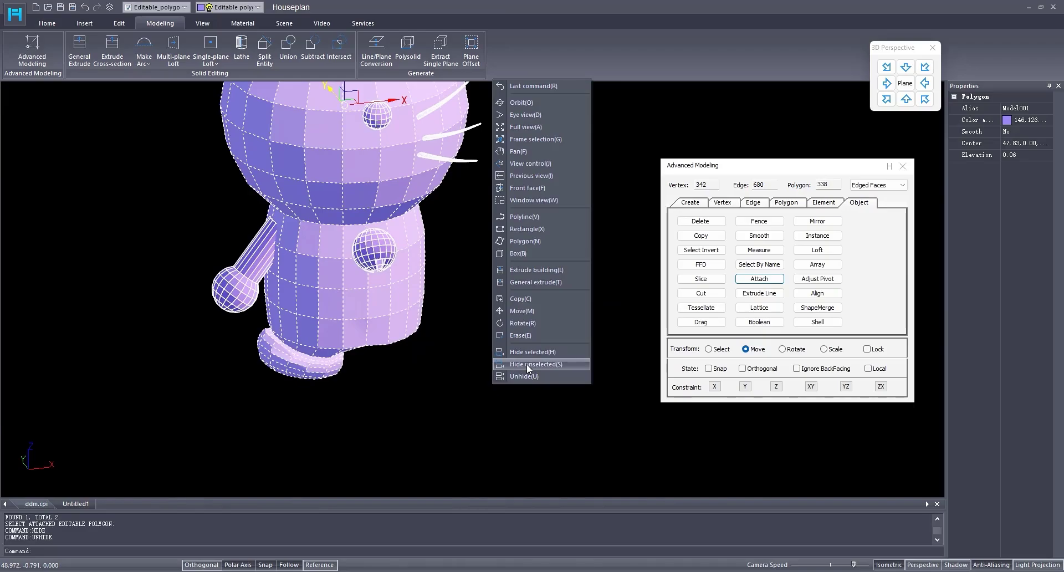
{"action": "left_click", "coordinate": [519, 361]}
{"action": "scroll", "coordinate": [401, 359], "scroll_direction": "up", "scroll_amount": 5}
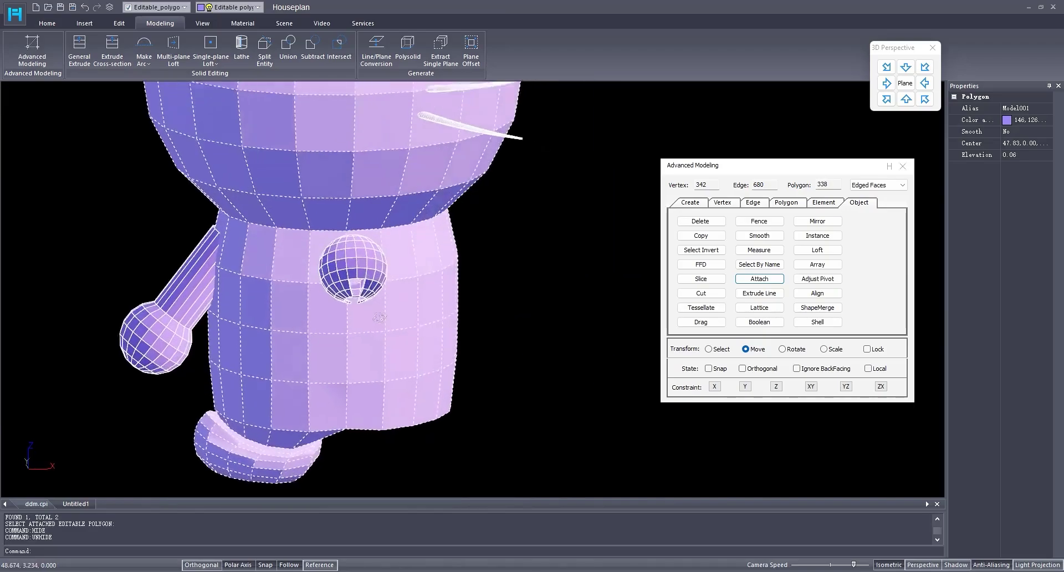
- Mirror the three whiskers across the X axis as a copy onto the opposite cheek of the head
{"action": "scroll", "coordinate": [352, 215], "scroll_direction": "down", "scroll_amount": 6}
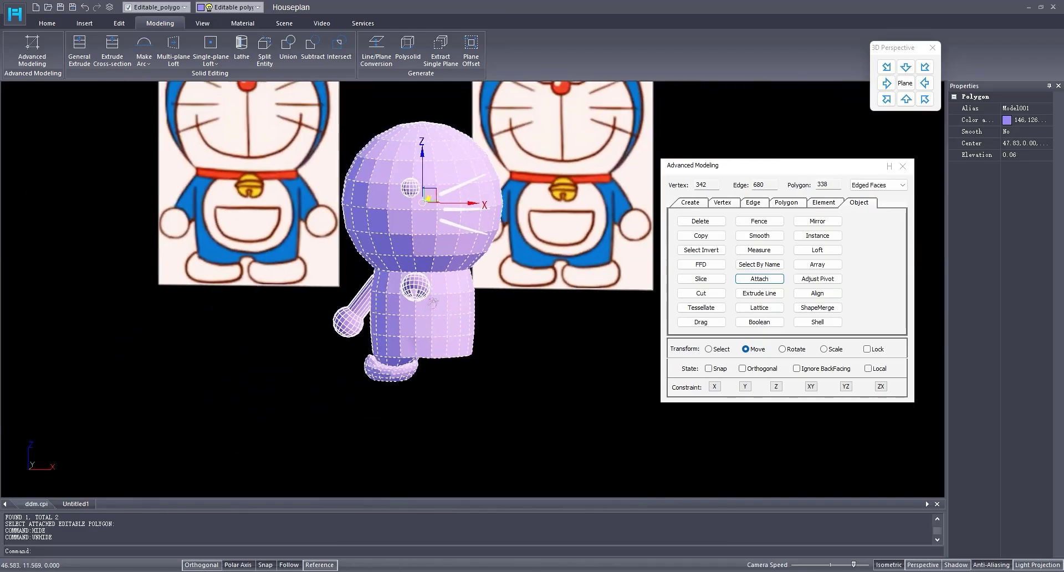
{"action": "scroll", "coordinate": [439, 328], "scroll_direction": "up", "scroll_amount": 4}
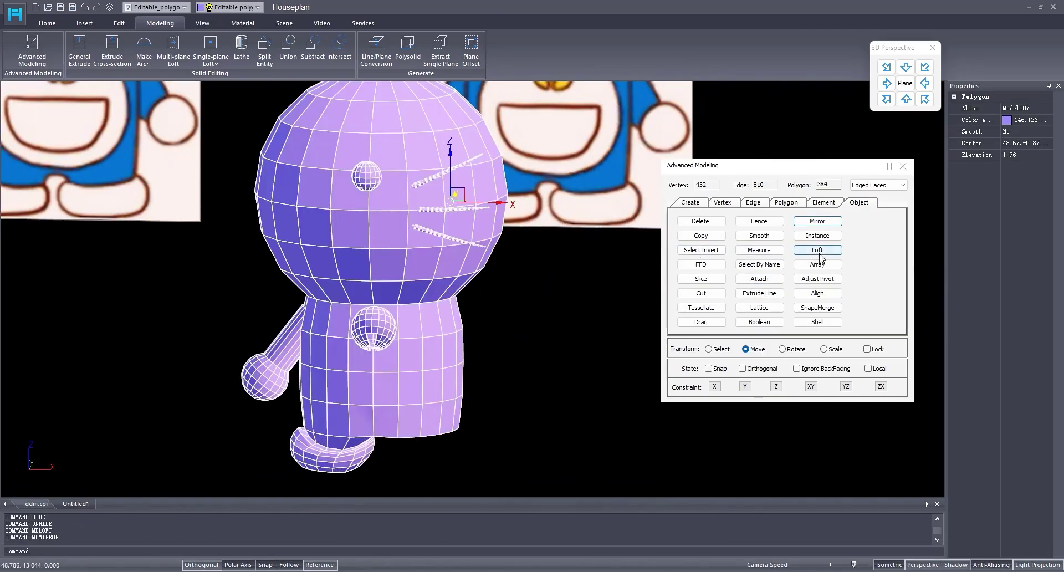
{"action": "left_click", "coordinate": [818, 221]}
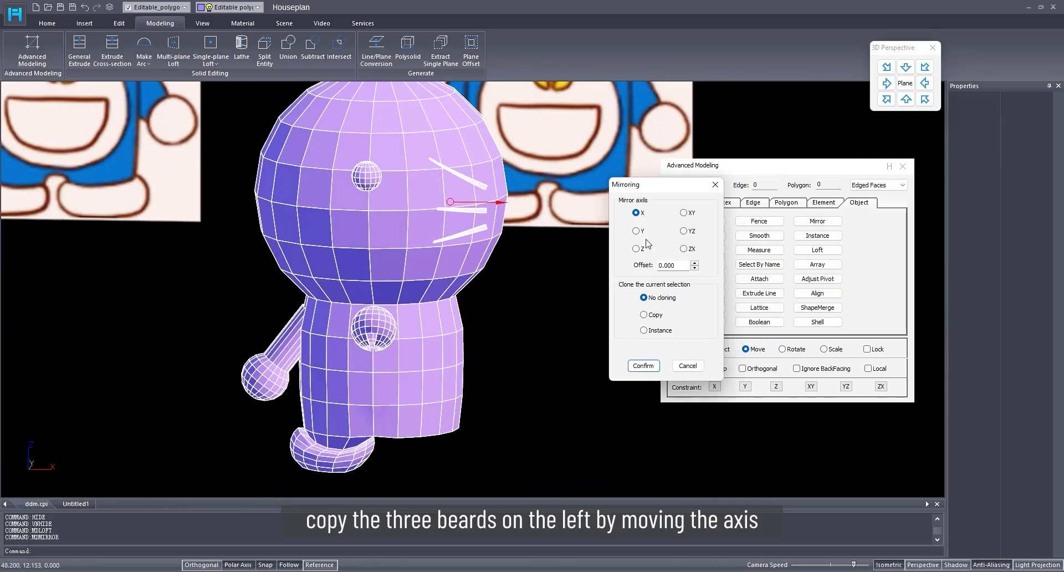
{"action": "left_click", "coordinate": [656, 316]}
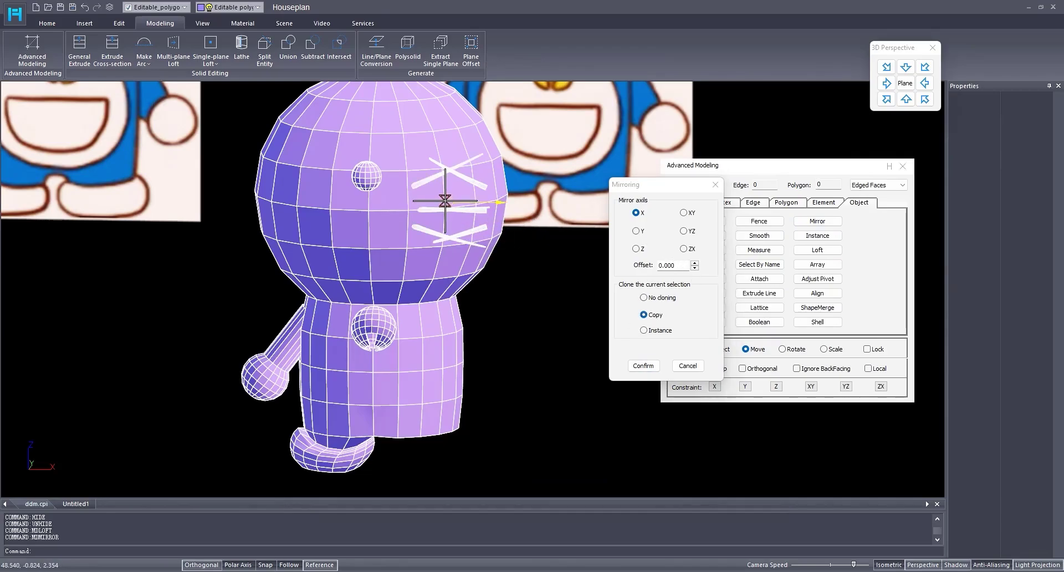
{"action": "left_click_drag", "start_coordinate": [454, 200], "coordinate": [368, 210]}
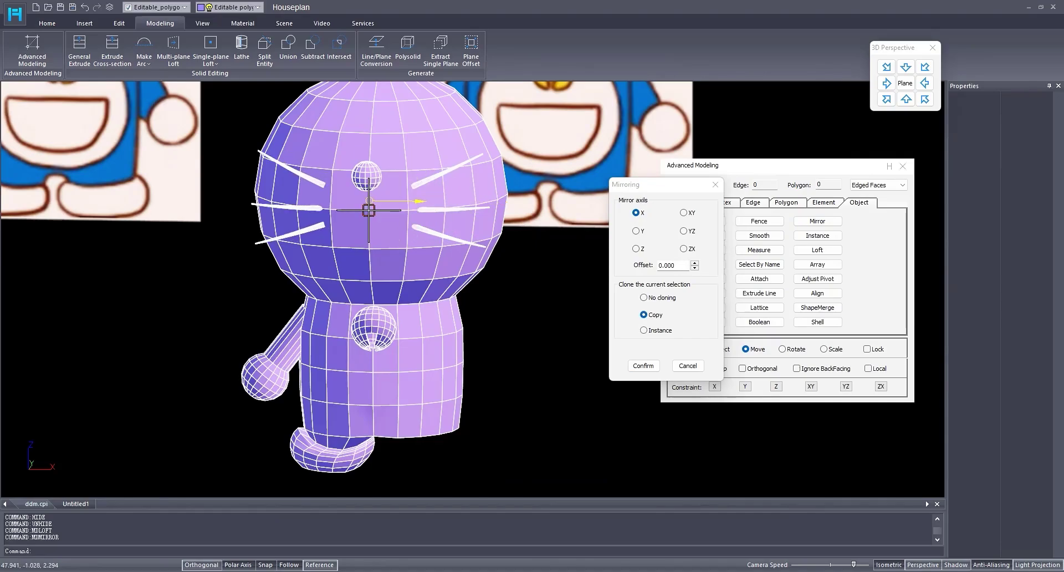
{"action": "left_click", "coordinate": [640, 365]}
{"action": "left_click", "coordinate": [316, 208]}
- Mirror the arm across the X axis as a copy to the other side of the body, with an offset of about 1.886
{"action": "middle_click_drag", "start_coordinate": [370, 381], "coordinate": [390, 284]}
{"action": "left_click", "coordinate": [306, 268]}
{"action": "left_click", "coordinate": [818, 221]}
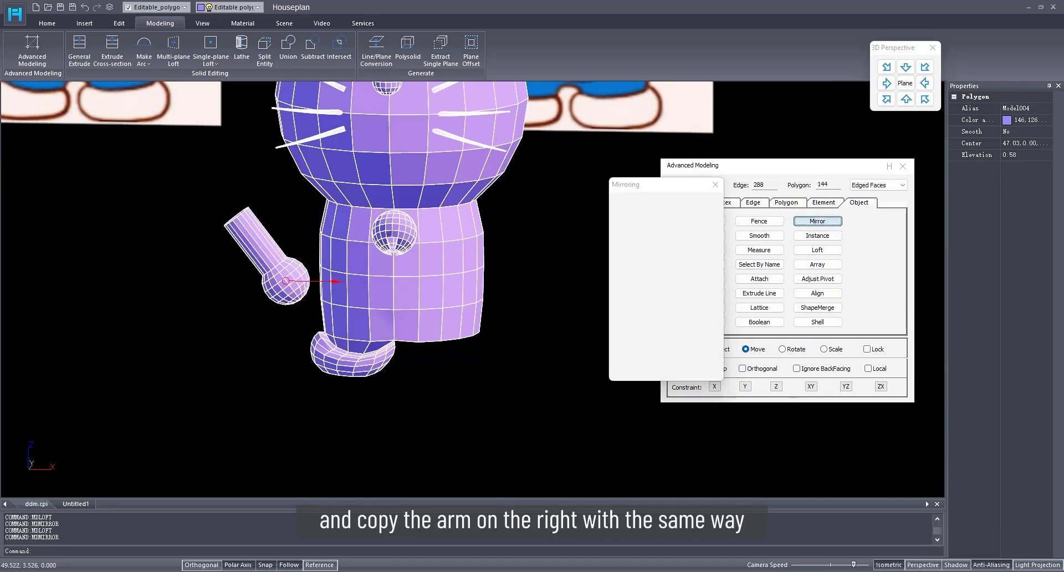
{"action": "left_click", "coordinate": [644, 314]}
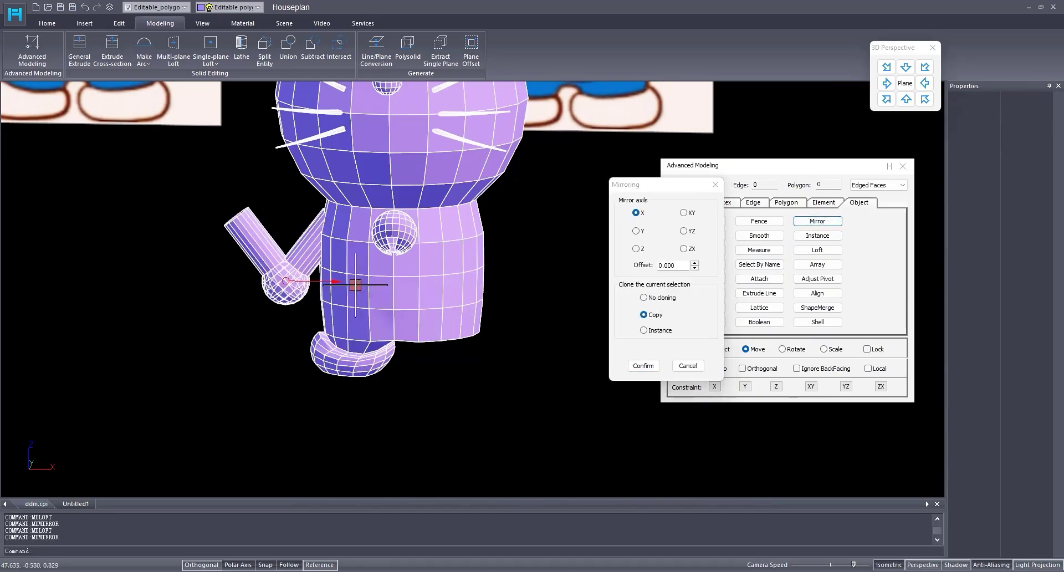
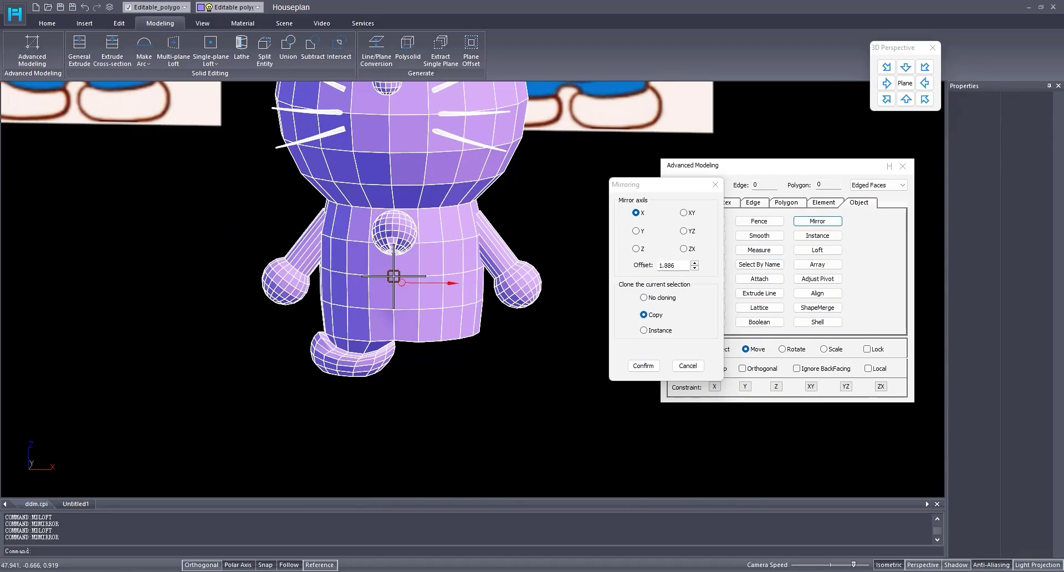
{"action": "left_click", "coordinate": [643, 365]}
- Isolate the body by hiding all other objects and show it from the front
{"action": "scroll", "coordinate": [479, 340], "scroll_direction": "down", "scroll_amount": 3}
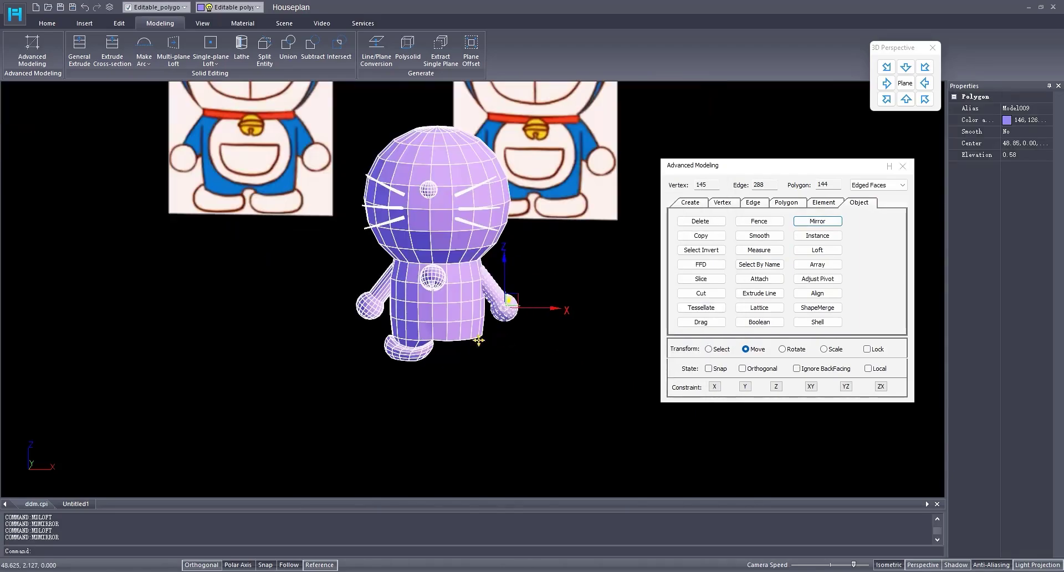
{"action": "right_click", "coordinate": [447, 332]}
{"action": "left_click", "coordinate": [477, 310]}
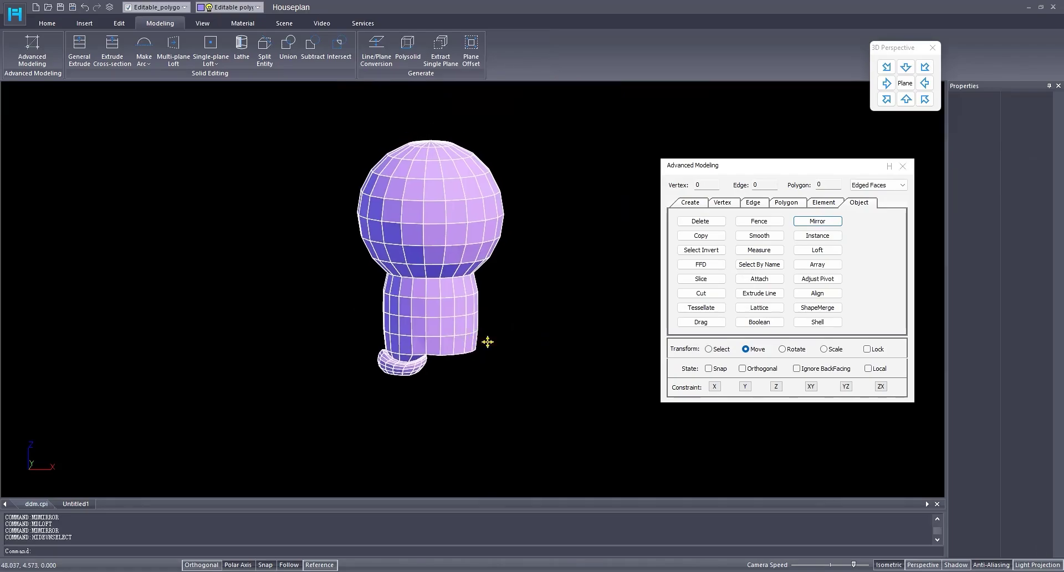
{"action": "left_click", "coordinate": [906, 99]}
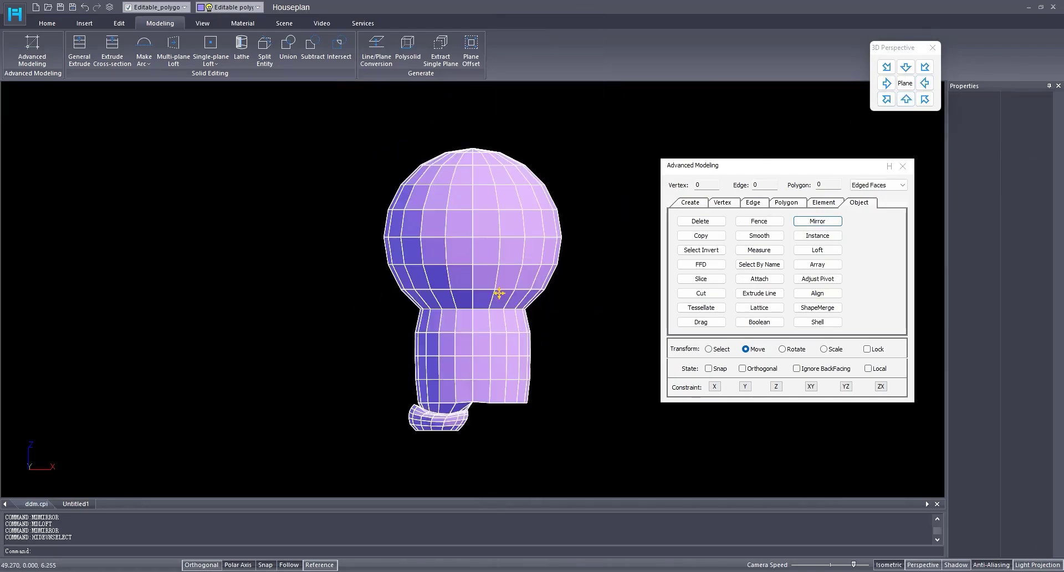
- Delete all edges of the body's right half, the side without a foot
{"action": "left_click", "coordinate": [761, 204]}
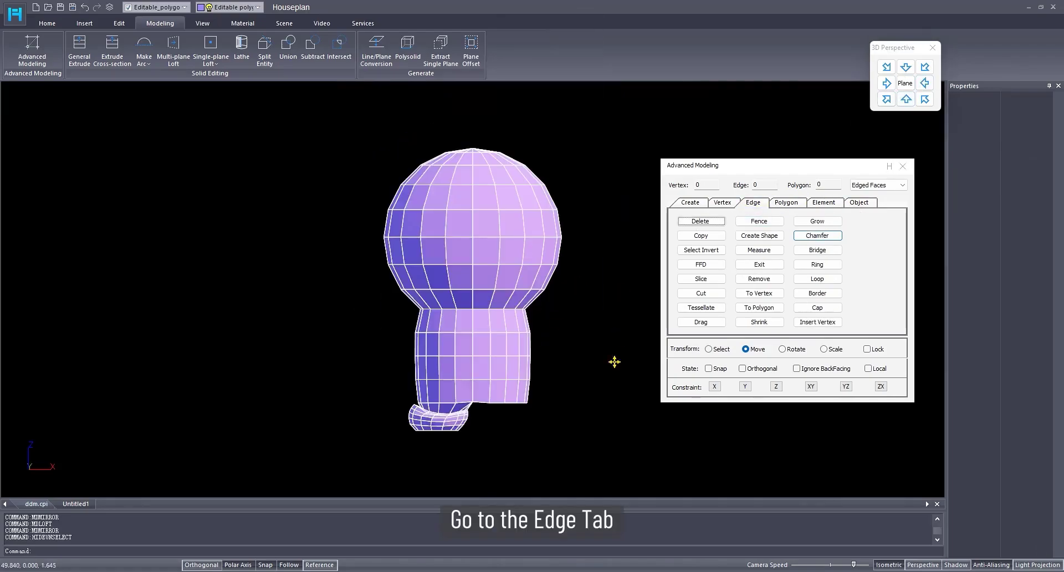
{"action": "left_click_drag", "start_coordinate": [546, 157], "coordinate": [480, 109]}
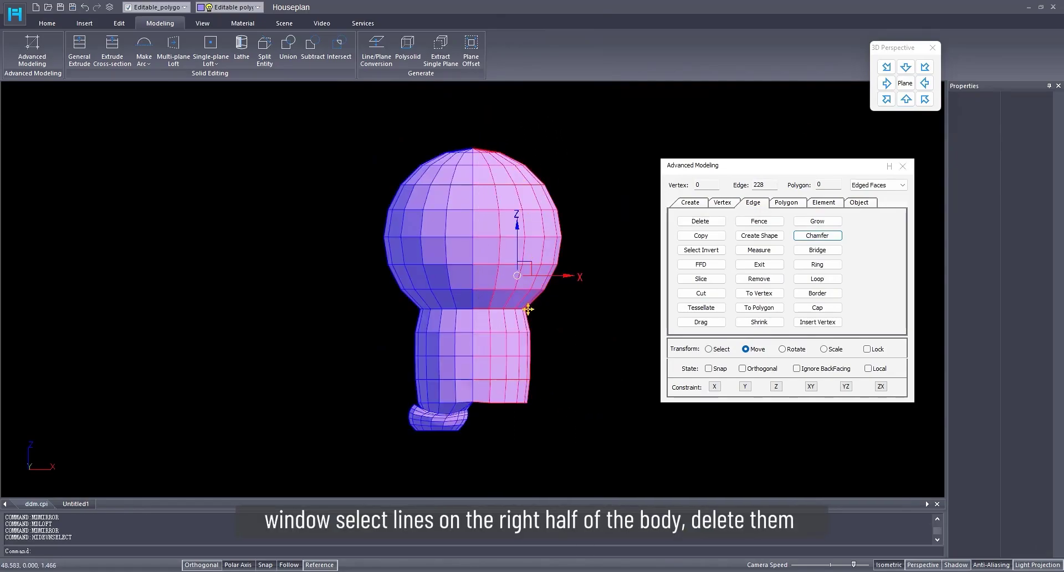
{"action": "left_click", "coordinate": [700, 222]}
- Mirror the remaining half body across the X axis as a copy to complete the figure with a second leg and foot
{"action": "scroll", "coordinate": [436, 342], "scroll_direction": "up", "scroll_amount": 5}
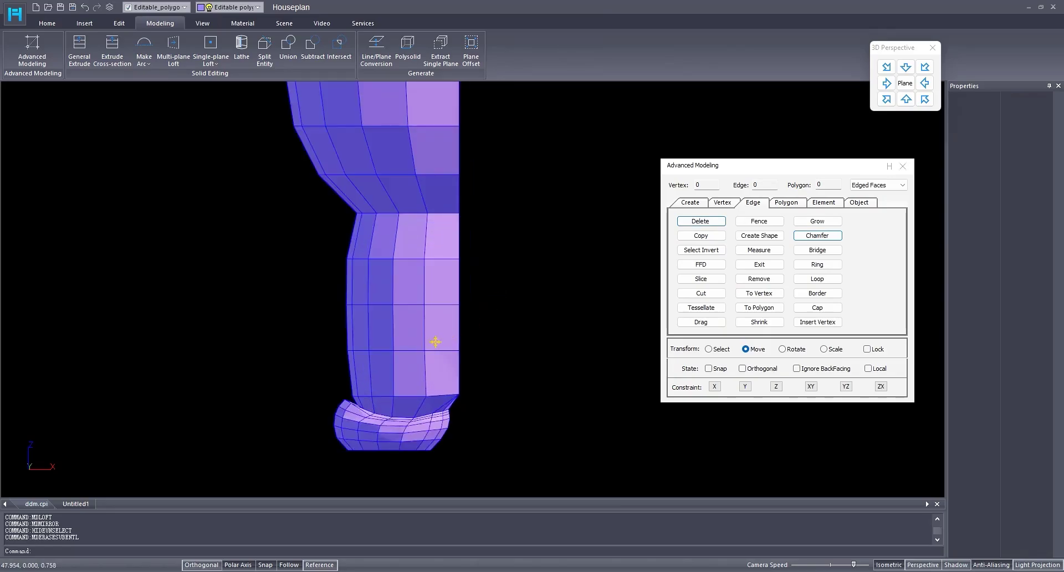
{"action": "scroll", "coordinate": [436, 342], "scroll_direction": "down", "scroll_amount": 1}
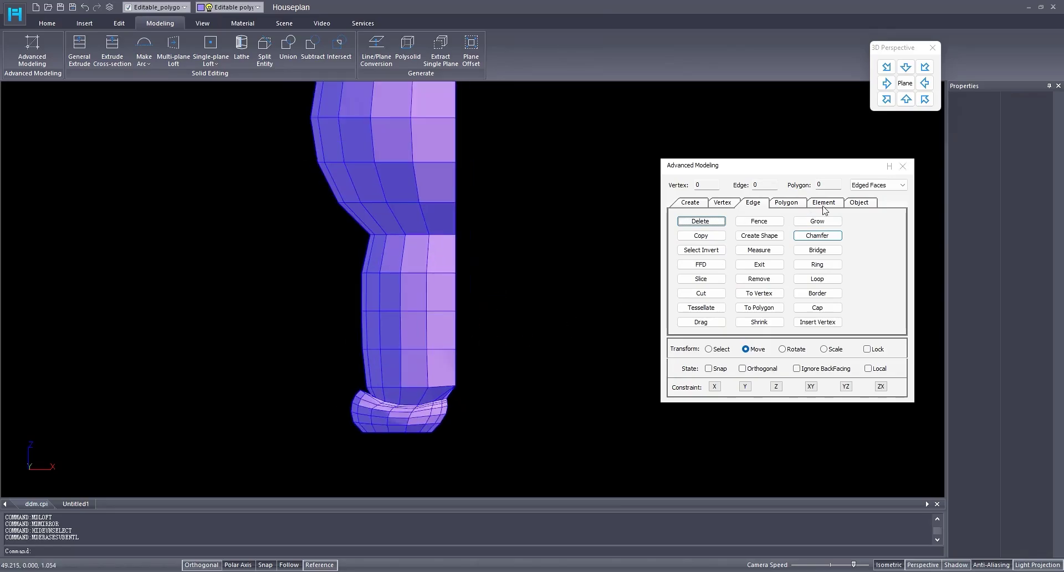
{"action": "left_click", "coordinate": [860, 203]}
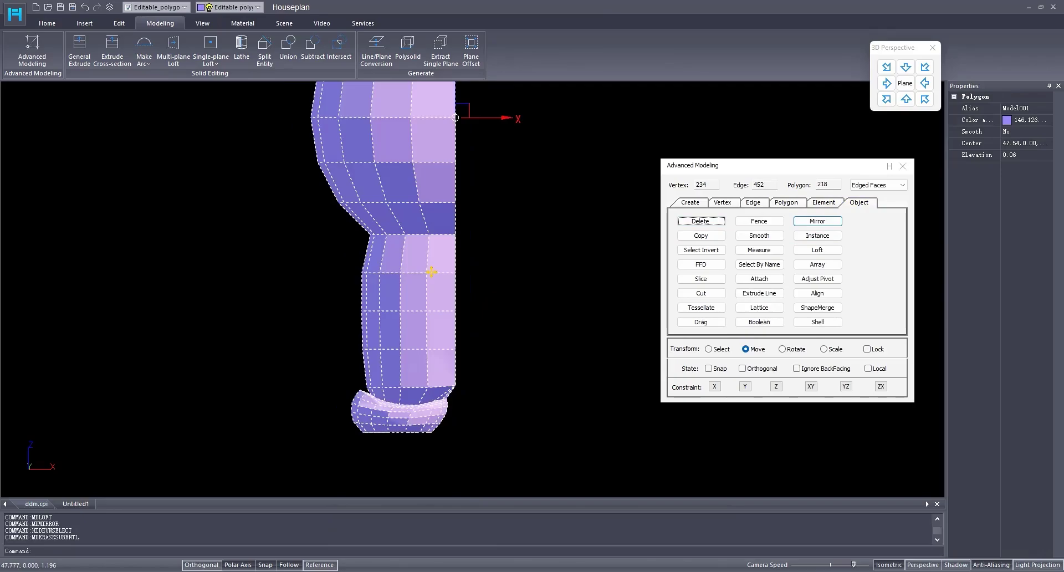
{"action": "left_click", "coordinate": [825, 226]}
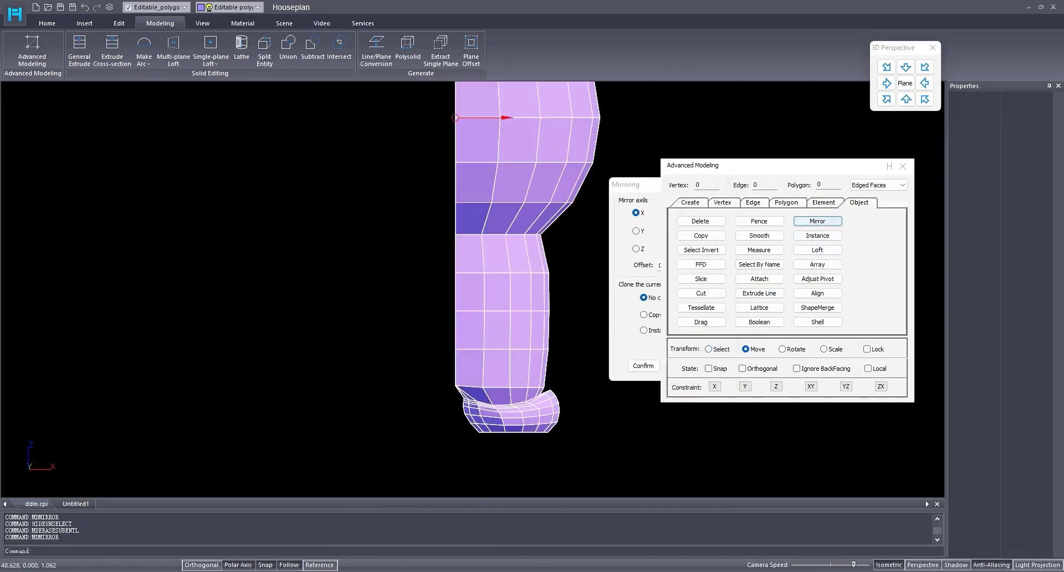
{"action": "left_click", "coordinate": [654, 319]}
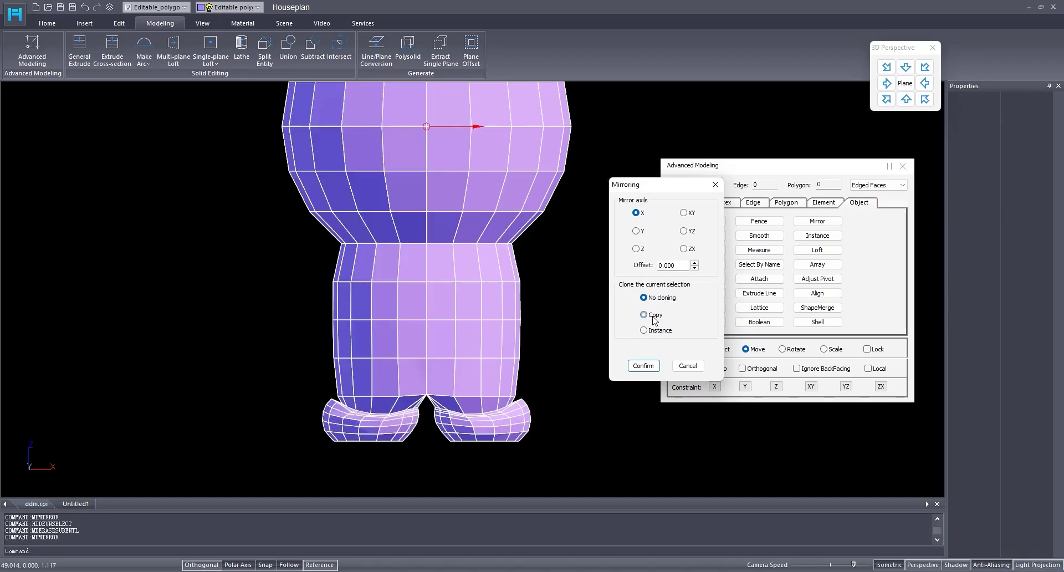
{"action": "left_click", "coordinate": [644, 366]}
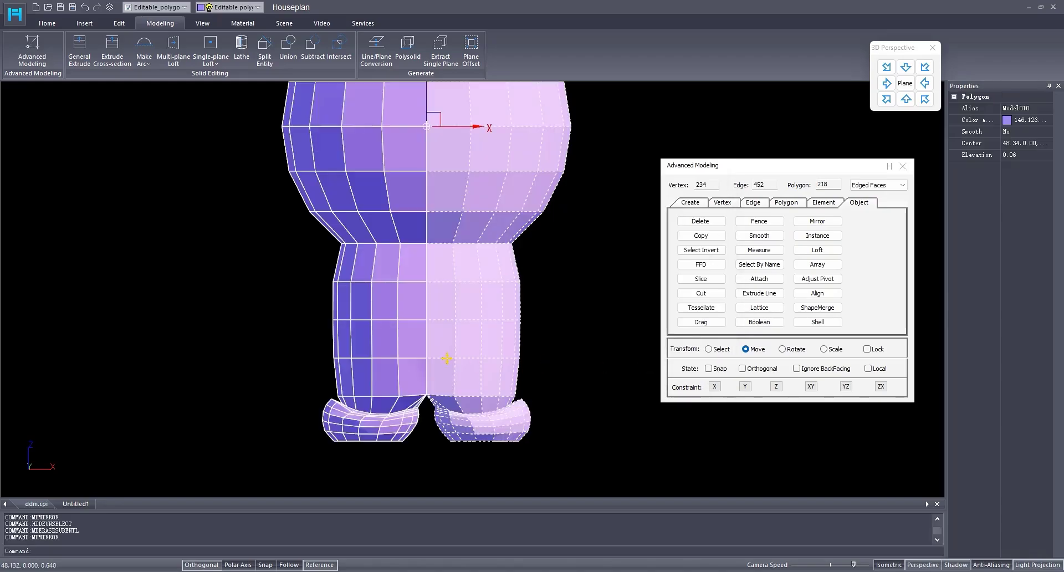
- Attach the two body halves into a single editable polygon
{"action": "left_click", "coordinate": [760, 279]}
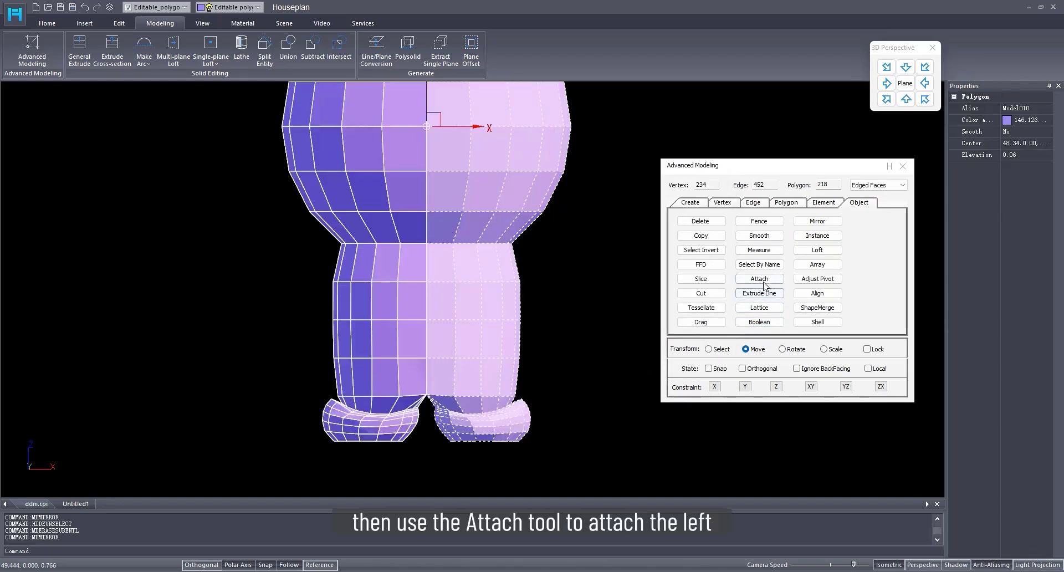
{"action": "left_click", "coordinate": [516, 327]}
{"action": "left_click", "coordinate": [338, 330]}
{"action": "right_click", "coordinate": [338, 330]}
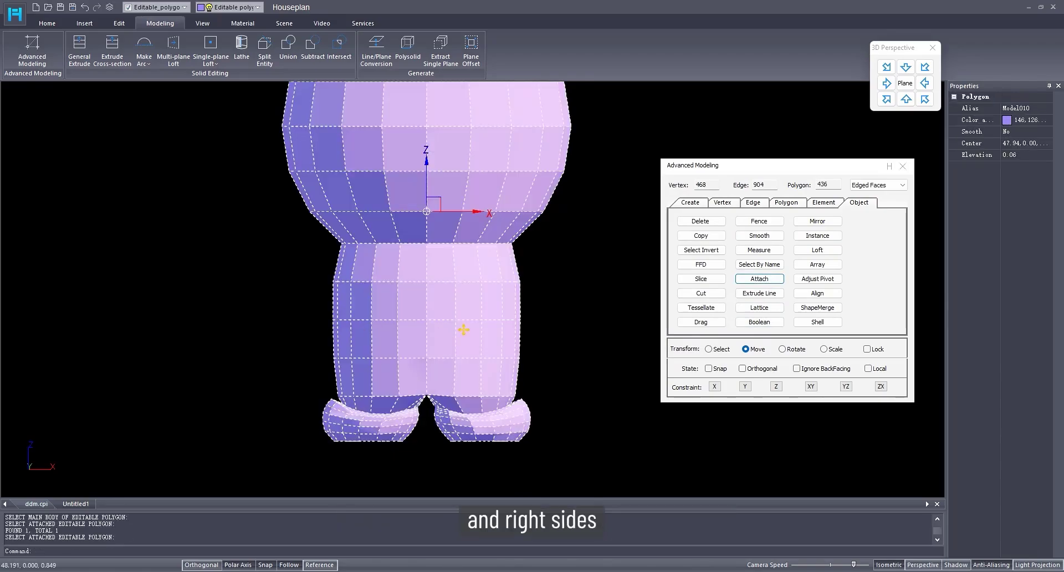
- Select the border edges along the body's centre seam and convert the selection to vertices
{"action": "scroll", "coordinate": [464, 325], "scroll_direction": "down", "scroll_amount": 3}
{"action": "left_click", "coordinate": [753, 203]}
{"action": "left_click", "coordinate": [653, 249]}
{"action": "scroll", "coordinate": [440, 315], "scroll_direction": "up", "scroll_amount": 2}
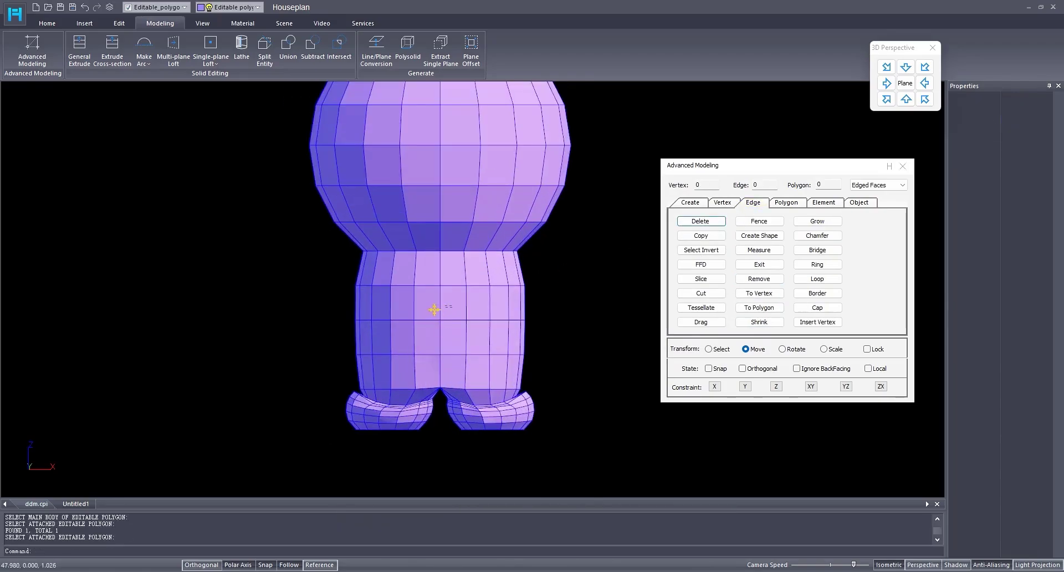
{"action": "left_click", "coordinate": [433, 311]}
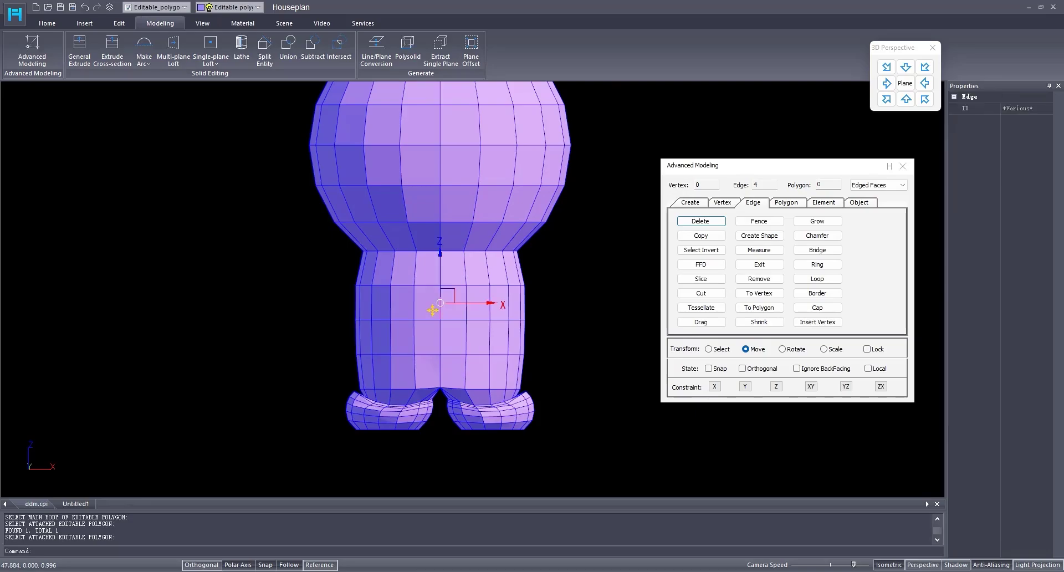
{"action": "left_click", "coordinate": [818, 293]}
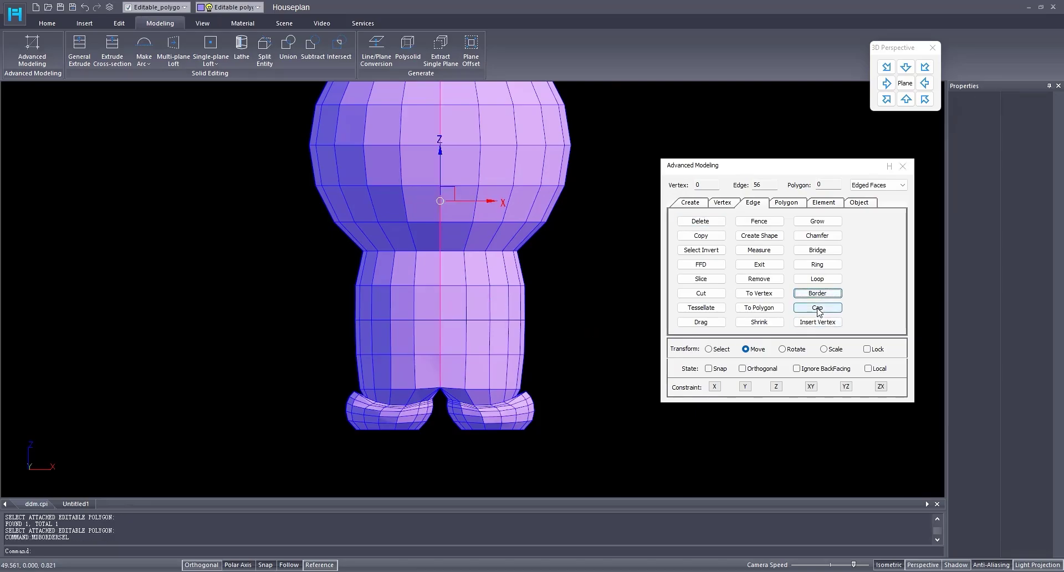
{"action": "left_click", "coordinate": [760, 294]}
{"action": "scroll", "coordinate": [460, 327], "scroll_direction": "down", "scroll_amount": 3}
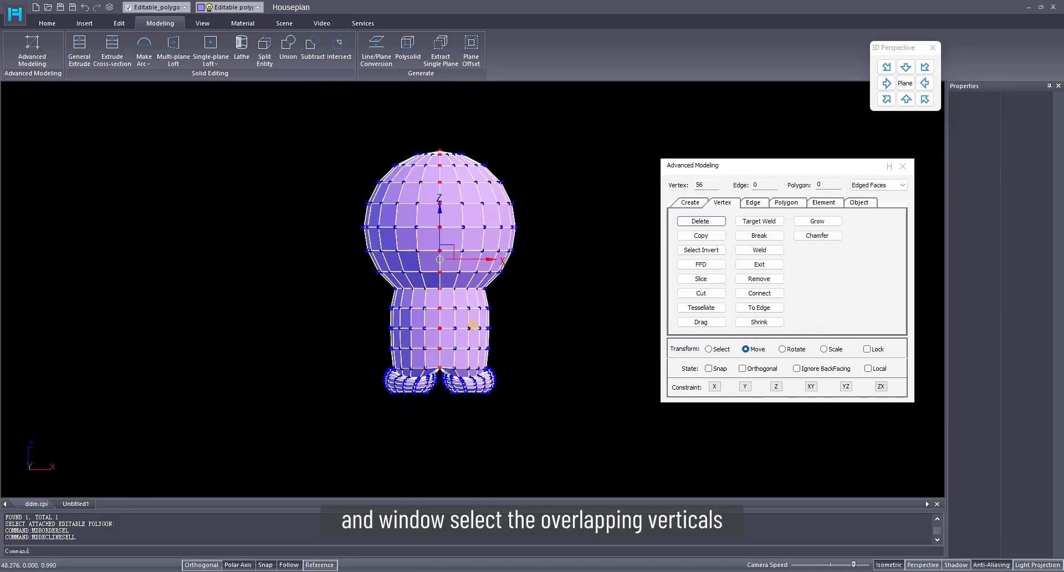
- Weld the overlapping seam vertices with a welding distance of 0.01
{"action": "left_click", "coordinate": [759, 250]}
{"action": "left_click", "coordinate": [600, 314]}
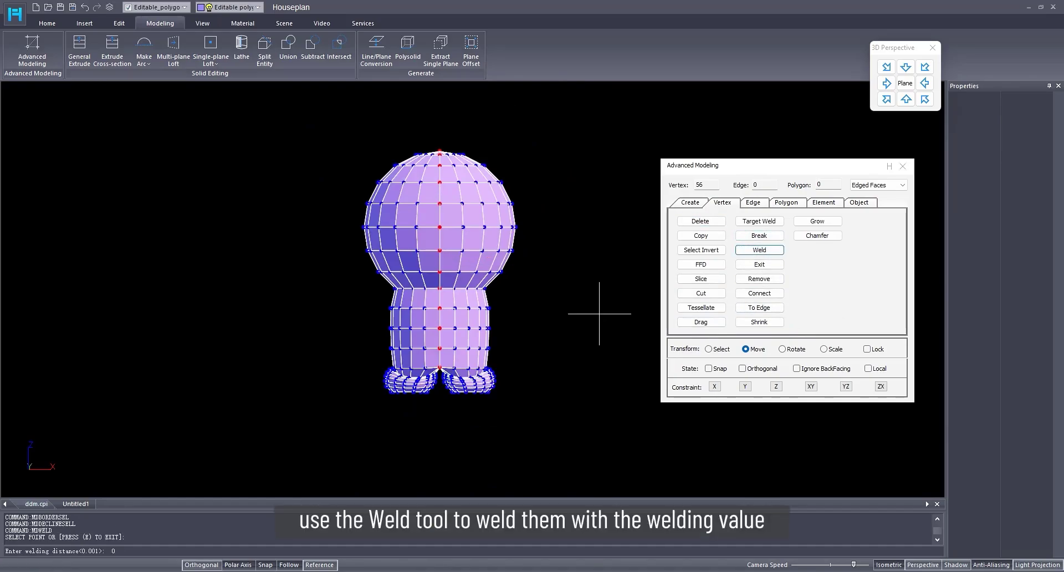
{"action": "type", "text": "0.01"}
{"action": "key", "text": "Return"}
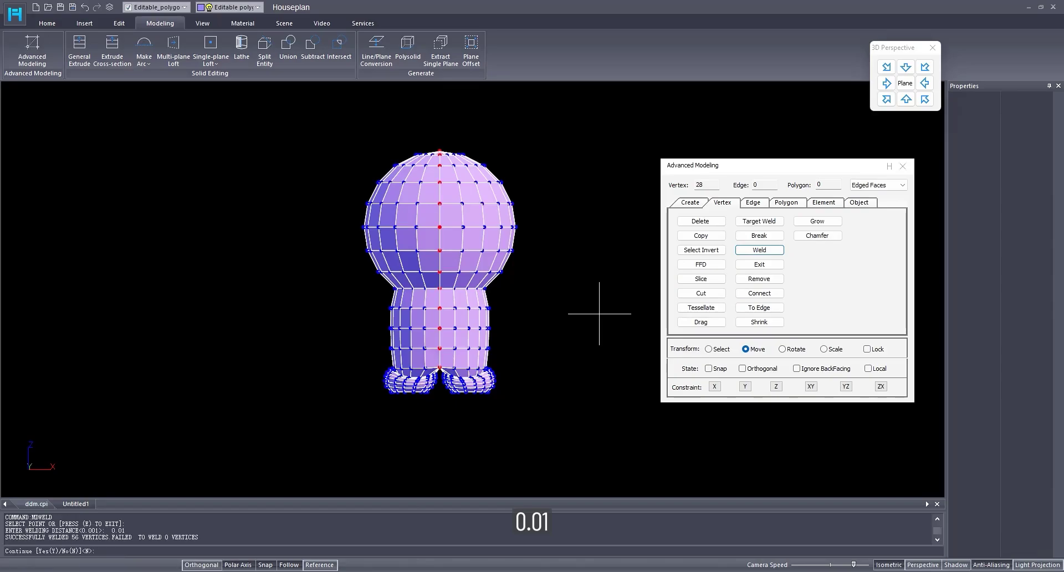
{"action": "scroll", "coordinate": [461, 325], "scroll_direction": "up", "scroll_amount": 5}
{"action": "scroll", "coordinate": [452, 261], "scroll_direction": "down", "scroll_amount": 5}
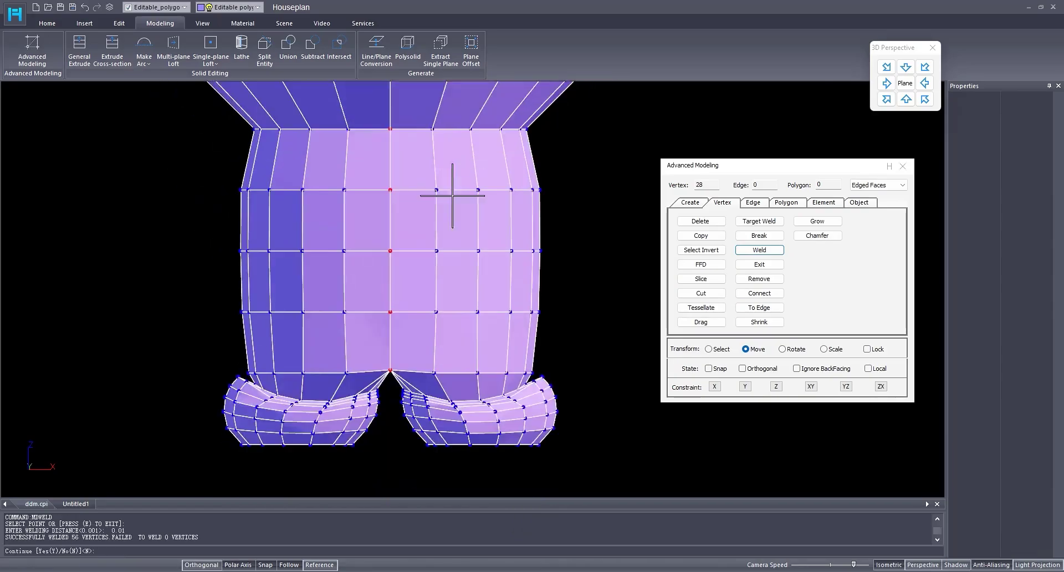
- Select the body as an element to check that both halves are joined, and unhide all hidden objects
{"action": "left_click", "coordinate": [824, 202]}
{"action": "left_click", "coordinate": [481, 297]}
{"action": "right_click", "coordinate": [575, 354]}
{"action": "left_click", "coordinate": [593, 347]}
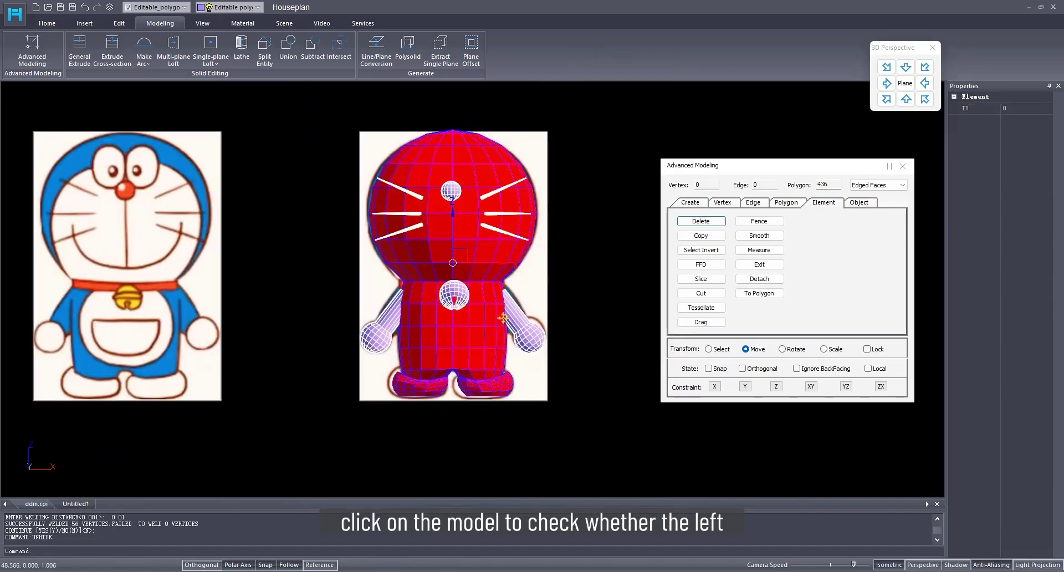
- In the side view, make one copy of the small nose sphere at the lower back of the body as the tail
{"action": "left_click", "coordinate": [887, 83]}
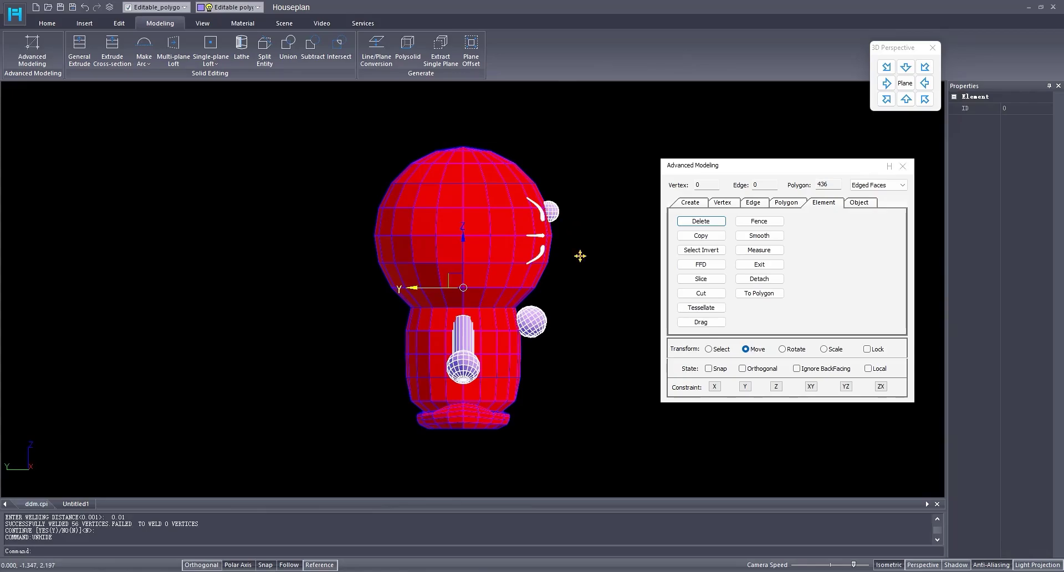
{"action": "left_click", "coordinate": [697, 206]}
{"action": "left_click", "coordinate": [859, 203]}
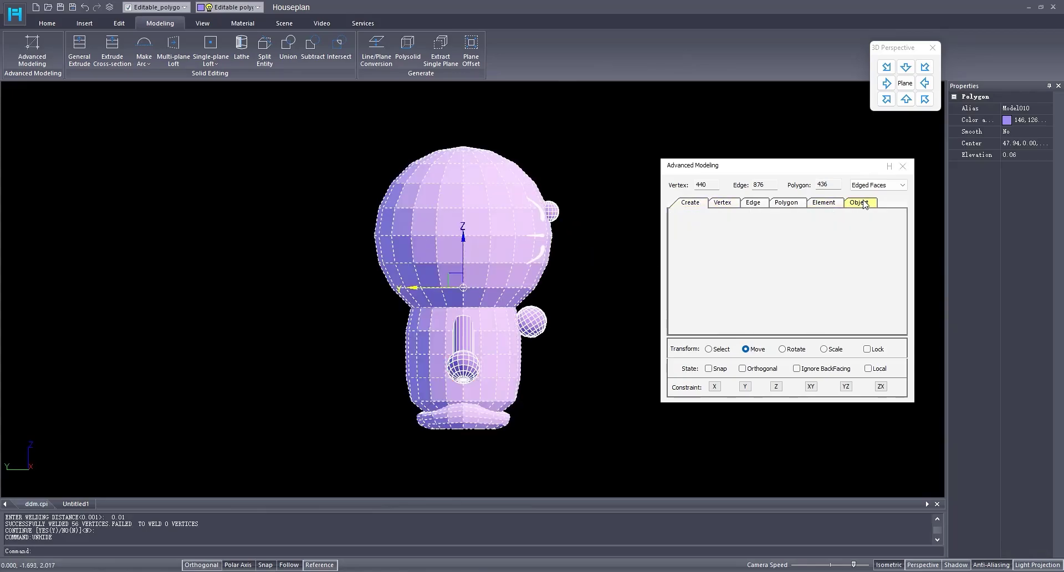
{"action": "left_click", "coordinate": [552, 215]}
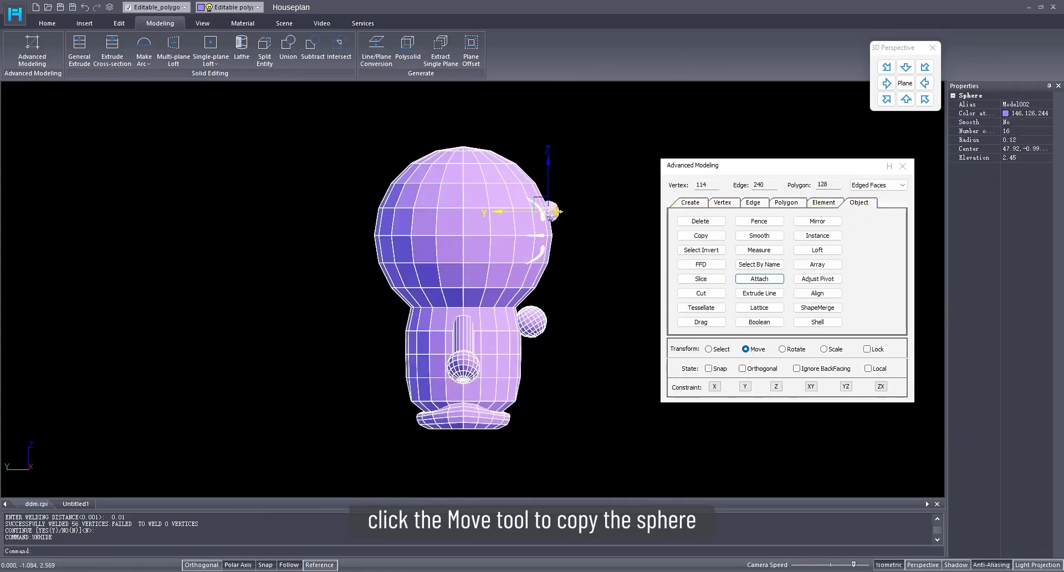
{"action": "left_click_drag", "start_coordinate": [535, 198], "coordinate": [398, 380], "text": "shift"}
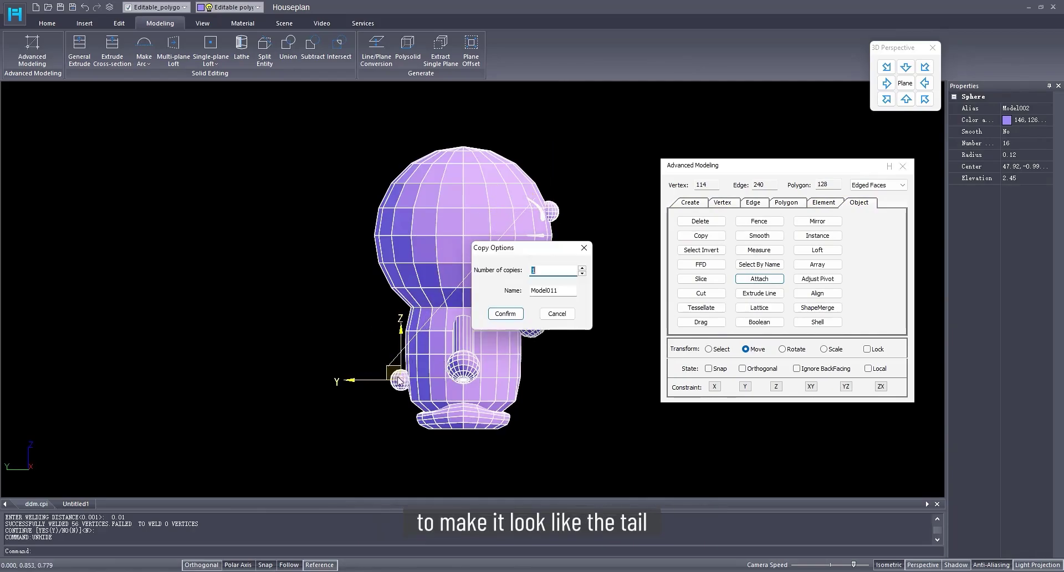
{"action": "left_click", "coordinate": [505, 313]}
- Scale the copied tail sphere down uniformly to about two thirds of its size
{"action": "scroll", "coordinate": [436, 301], "scroll_direction": "up", "scroll_amount": 5}
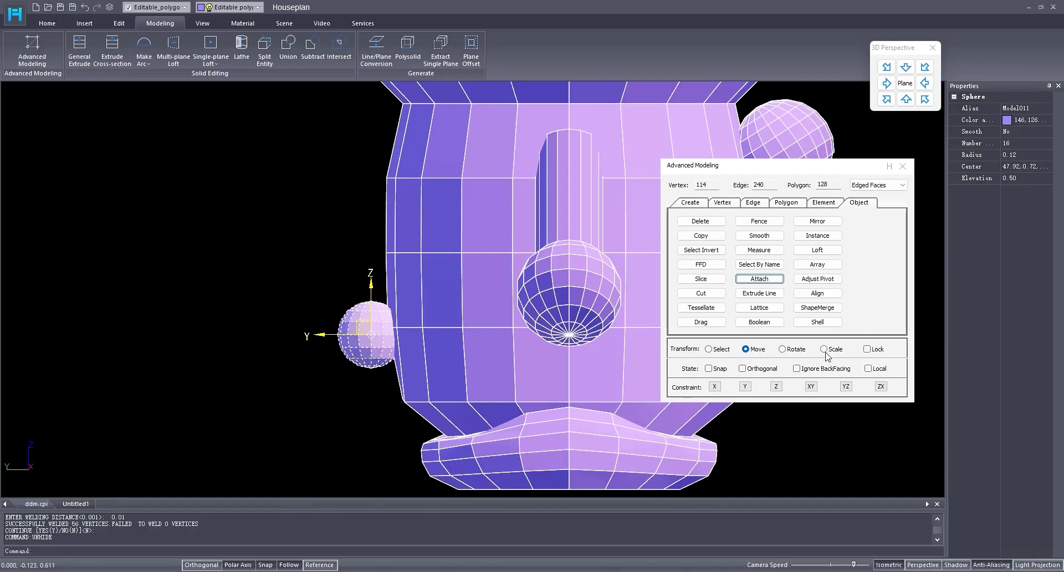
{"action": "left_click", "coordinate": [825, 349]}
{"action": "left_click_drag", "start_coordinate": [366, 331], "coordinate": [372, 342]}
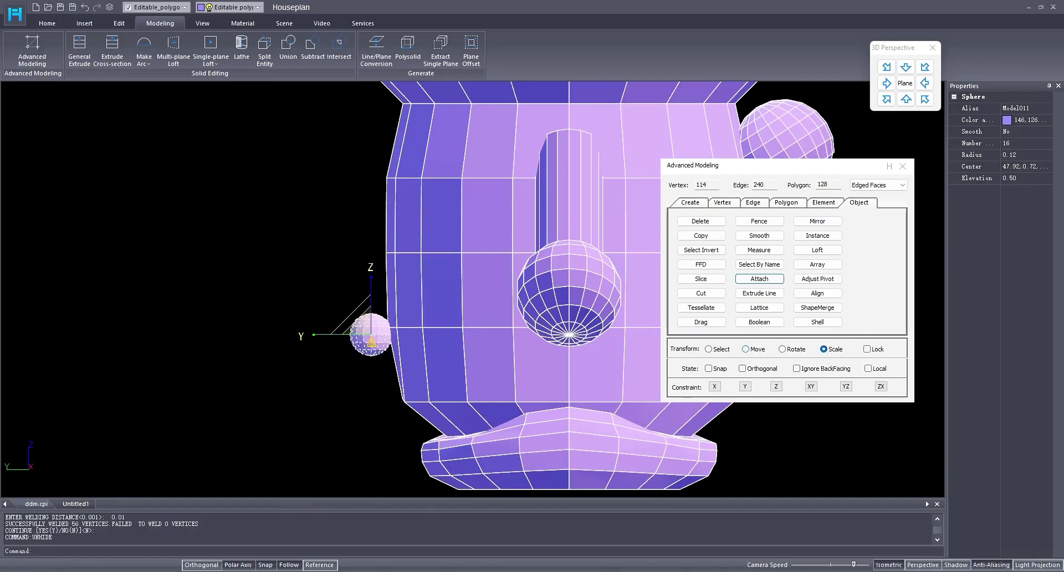
- Rotate the small tail sphere slightly and move it along Y until it touches the back of the body
{"action": "left_click", "coordinate": [783, 349]}
{"action": "scroll", "coordinate": [431, 332], "scroll_direction": "up", "scroll_amount": 3}
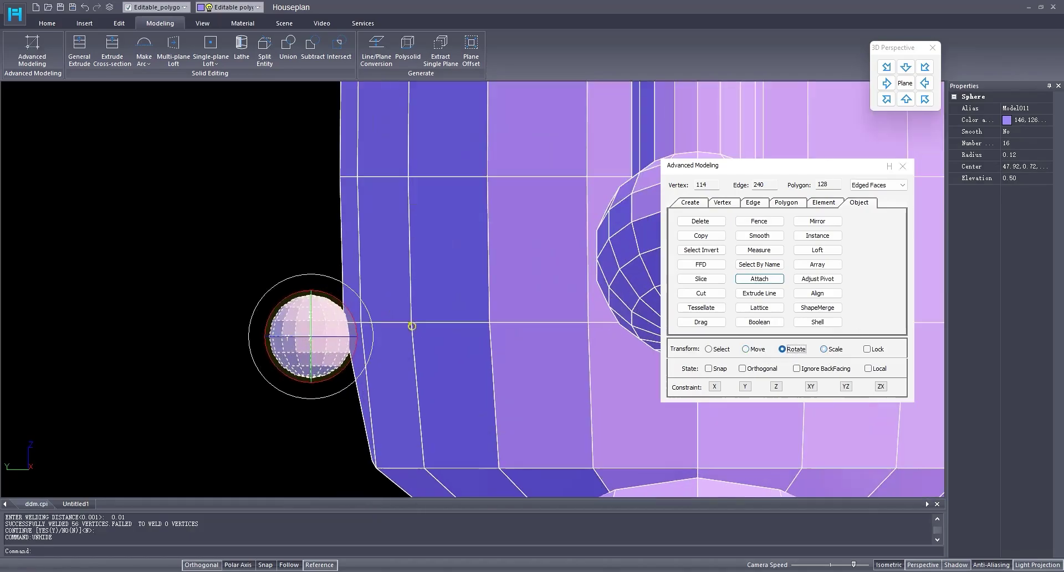
{"action": "left_click_drag", "start_coordinate": [379, 335], "coordinate": [376, 328]}
{"action": "scroll", "coordinate": [472, 342], "scroll_direction": "down", "scroll_amount": 2}
{"action": "left_click", "coordinate": [761, 350]}
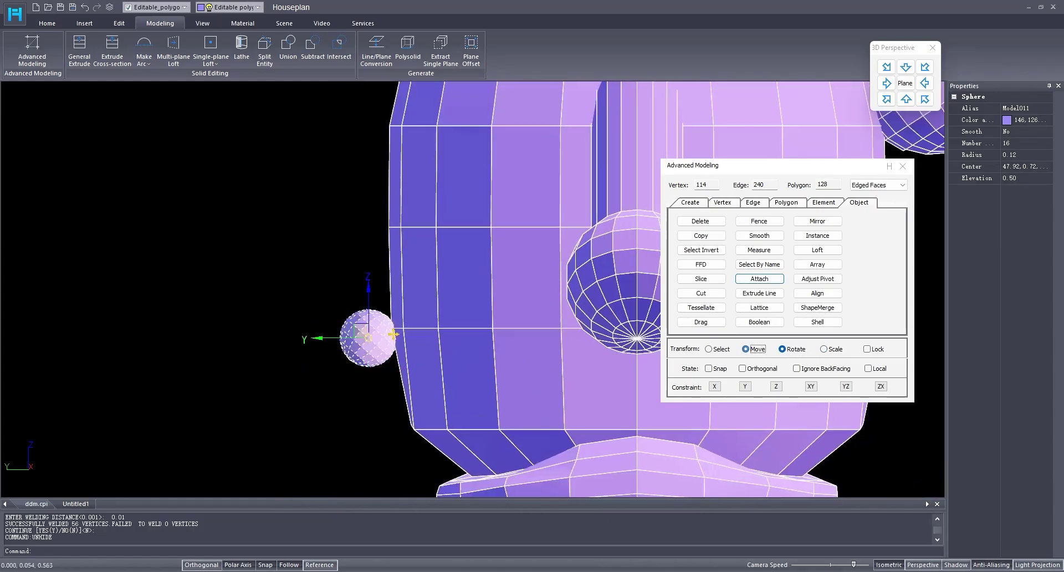
{"action": "scroll", "coordinate": [329, 336], "scroll_direction": "down", "scroll_amount": 3}
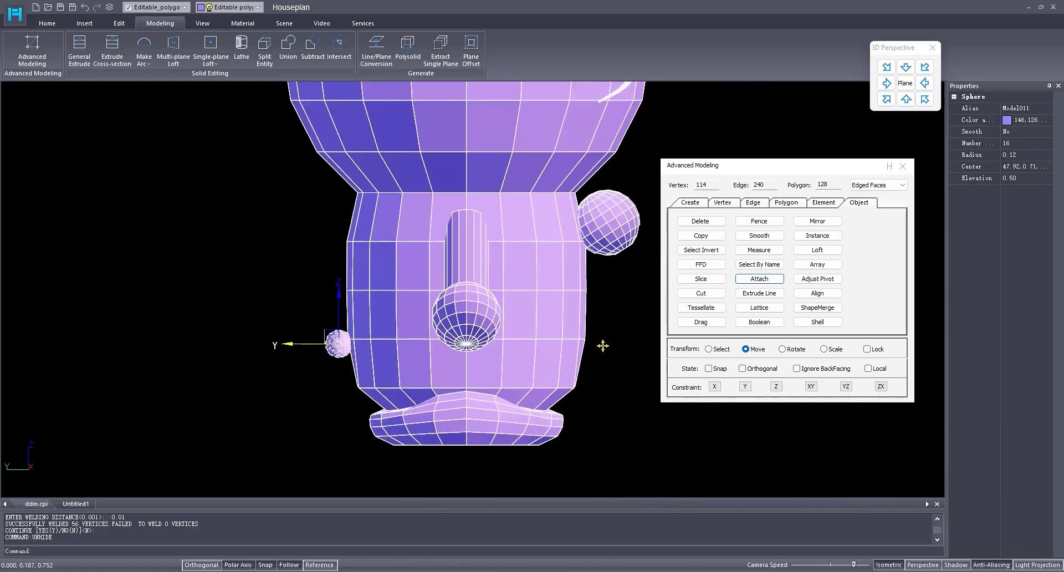
- Isolate the body by hiding all the other objects
{"action": "left_click", "coordinate": [543, 368]}
{"action": "right_click", "coordinate": [544, 368]}
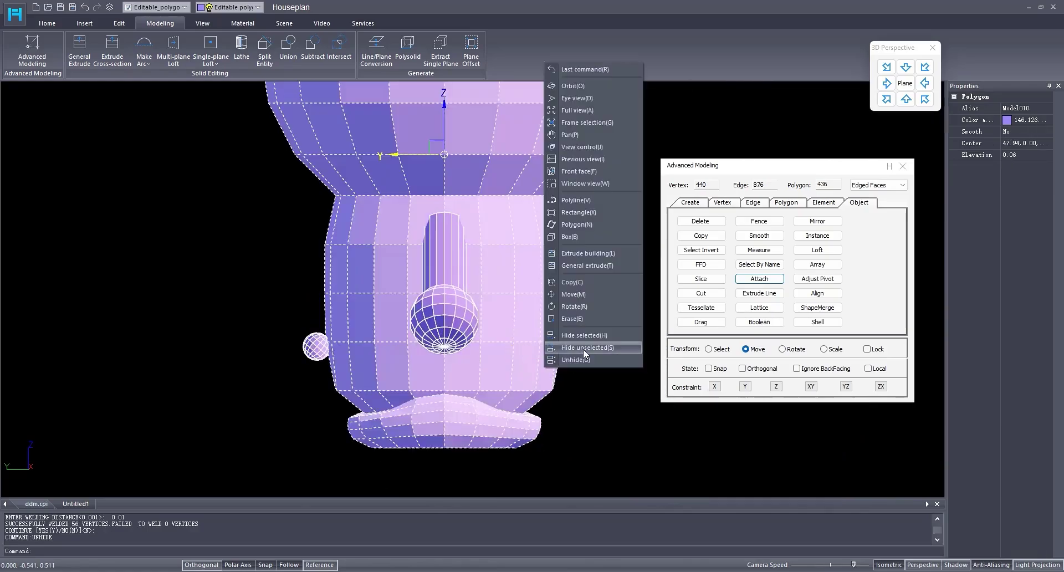
{"action": "left_click", "coordinate": [583, 350]}
{"action": "middle_click_drag", "start_coordinate": [570, 348], "coordinate": [564, 354]}
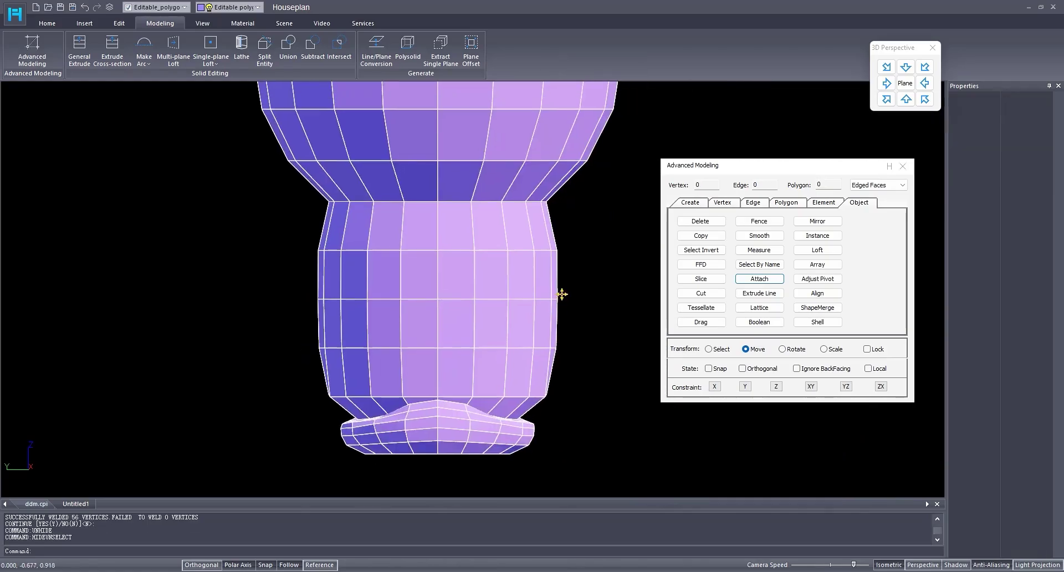
- Select the three rows of vertices on the front of the belly and apply an FFD 4x4x4 cage to them
{"action": "left_click", "coordinate": [724, 203]}
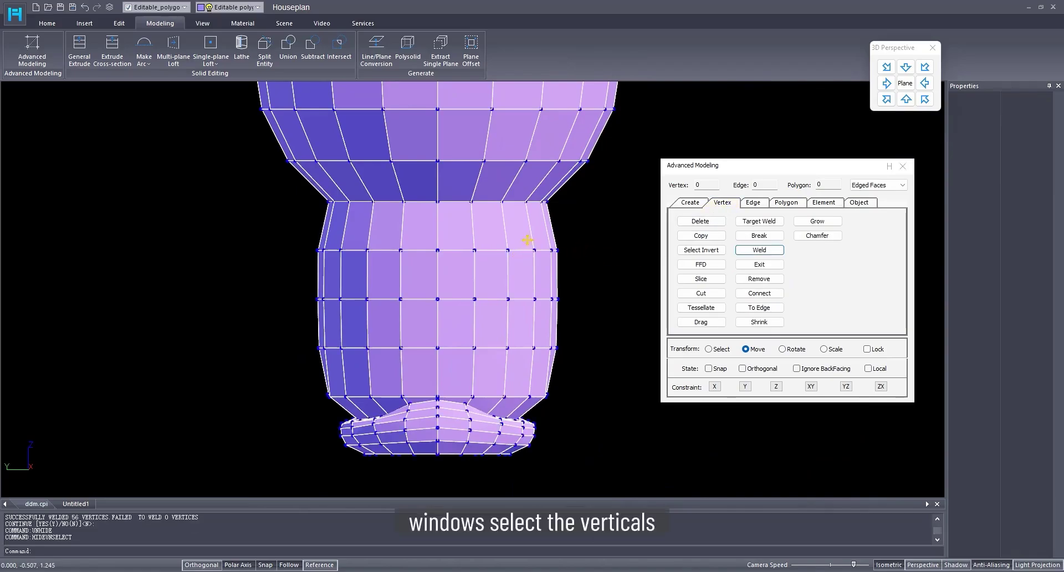
{"action": "left_click_drag", "start_coordinate": [527, 240], "coordinate": [597, 366]}
{"action": "left_click", "coordinate": [702, 265]}
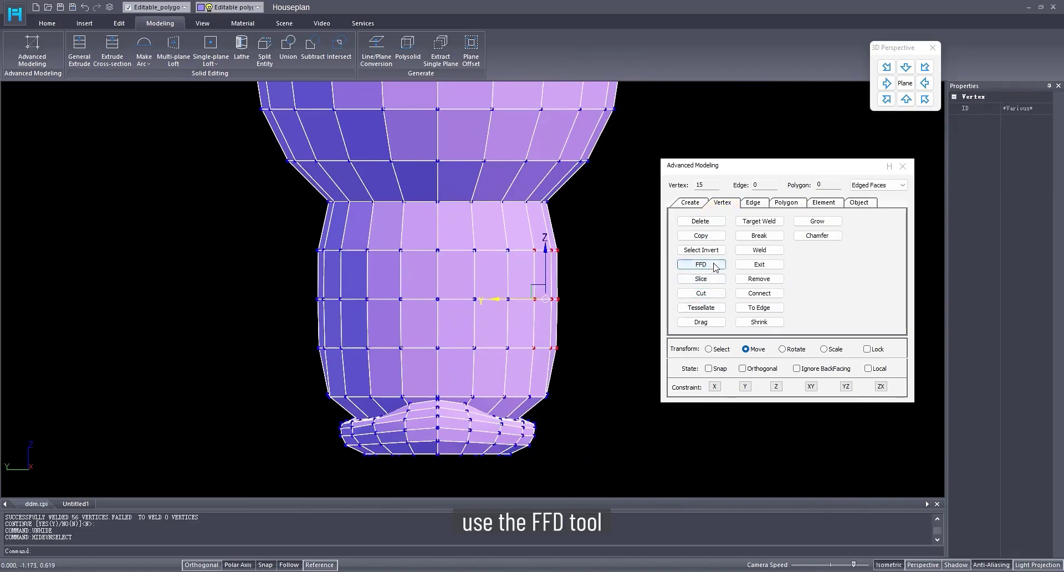
{"action": "left_click", "coordinate": [561, 285]}
{"action": "left_click", "coordinate": [586, 349]}
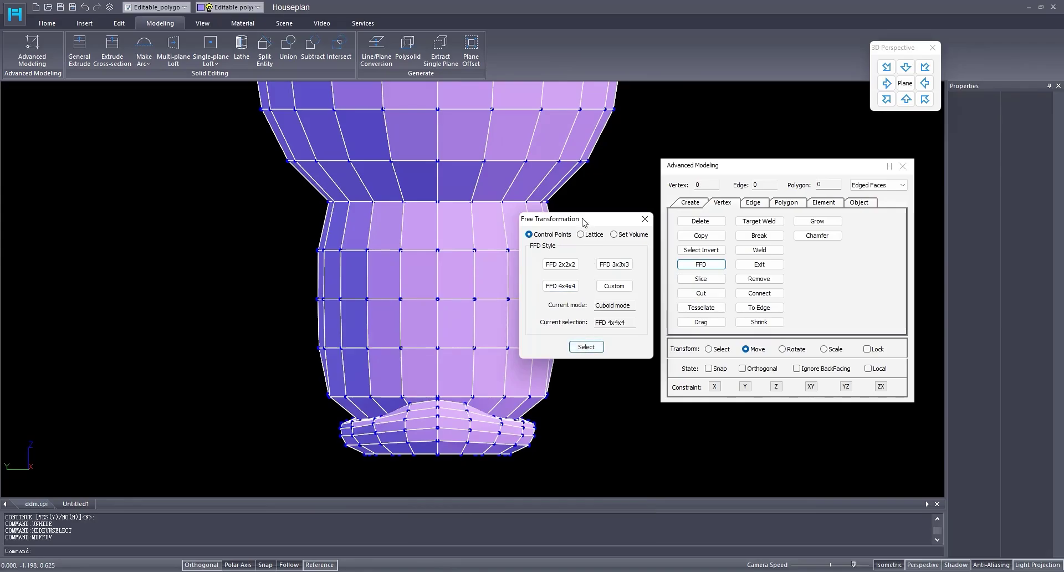
{"action": "left_click_drag", "start_coordinate": [586, 220], "coordinate": [723, 141]}
{"action": "scroll", "coordinate": [560, 252], "scroll_direction": "up", "scroll_amount": 3}
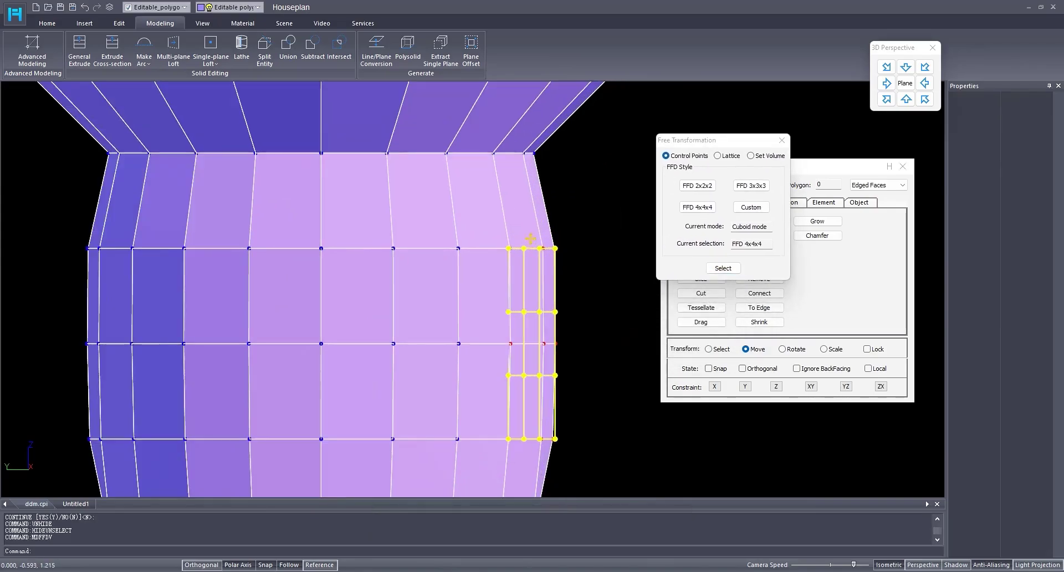
- Move the outer and lower FFD control points outward along Y to bulge the belly, and finish the free transformation
{"action": "middle_click_drag", "start_coordinate": [547, 258], "coordinate": [482, 249]}
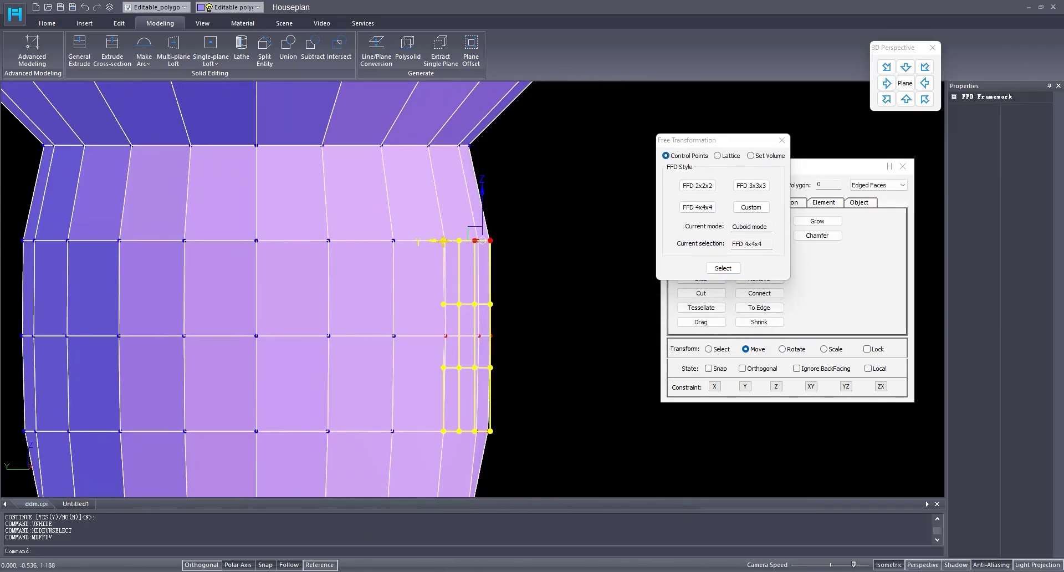
{"action": "left_click_drag", "start_coordinate": [482, 240], "coordinate": [487, 240]}
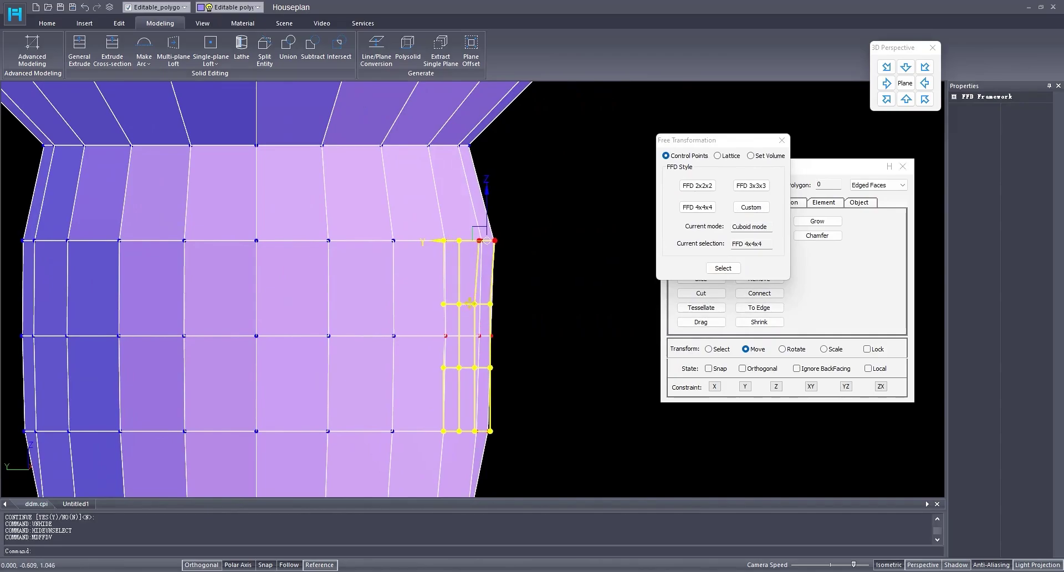
{"action": "left_click", "coordinate": [483, 367]}
{"action": "left_click_drag", "start_coordinate": [482, 367], "coordinate": [547, 455]}
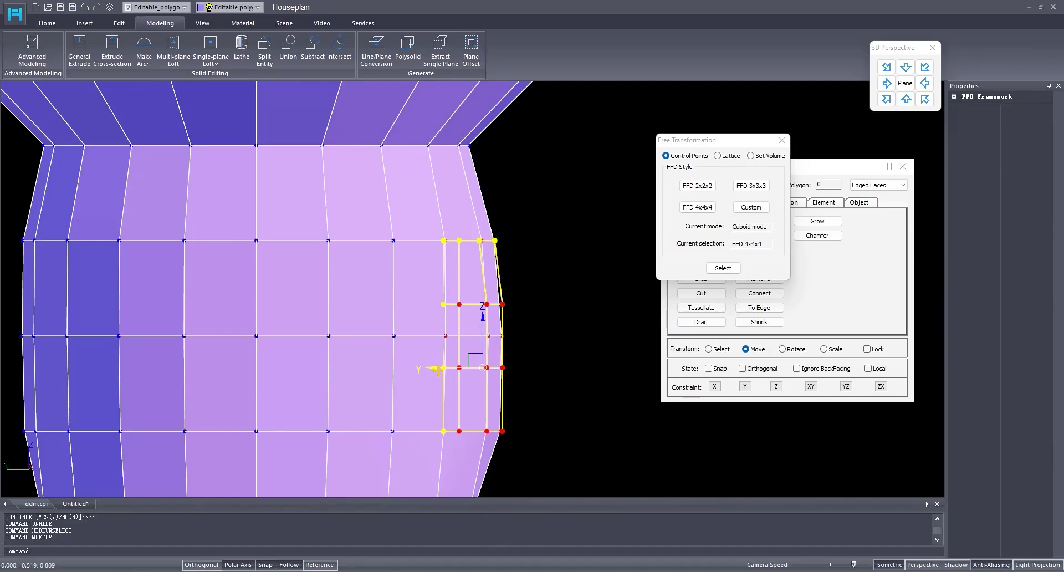
{"action": "left_click_drag", "start_coordinate": [482, 368], "coordinate": [441, 367]}
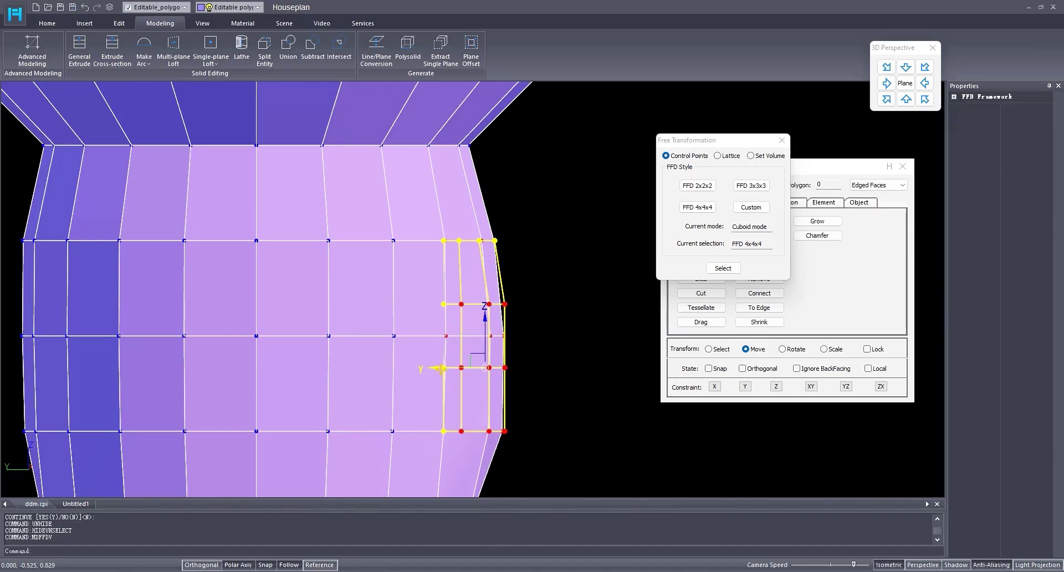
{"action": "middle_click_drag", "start_coordinate": [441, 368], "coordinate": [632, 366]}
{"action": "scroll", "coordinate": [632, 366], "scroll_direction": "down", "scroll_amount": 1}
{"action": "left_click", "coordinate": [231, 316]}
{"action": "left_click", "coordinate": [782, 142]}
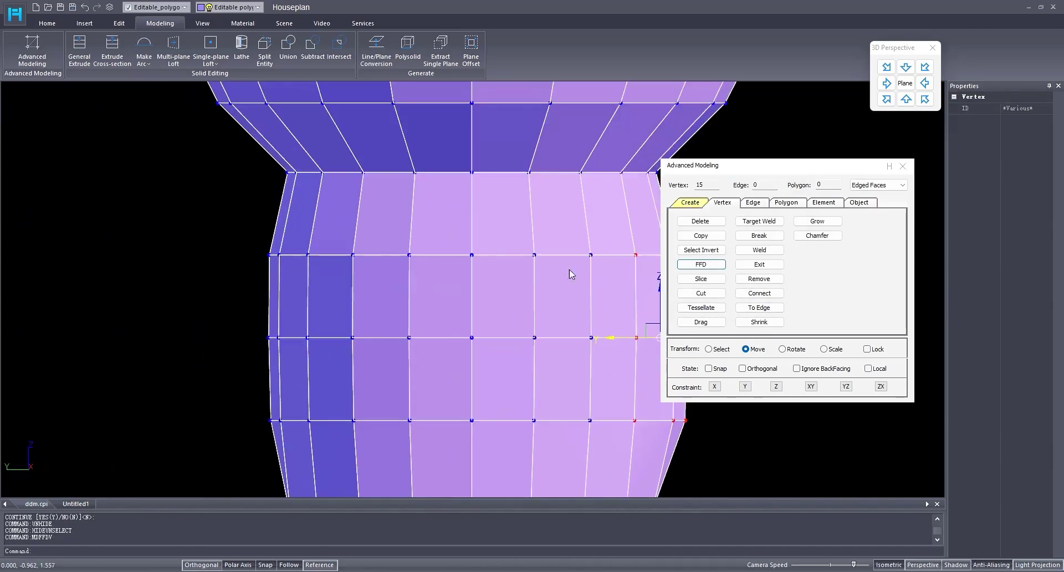
- Select the matching three rows of vertices on the back of the body and apply an FFD 4x4x4 cage
{"action": "left_click_drag", "start_coordinate": [221, 229], "coordinate": [336, 470]}
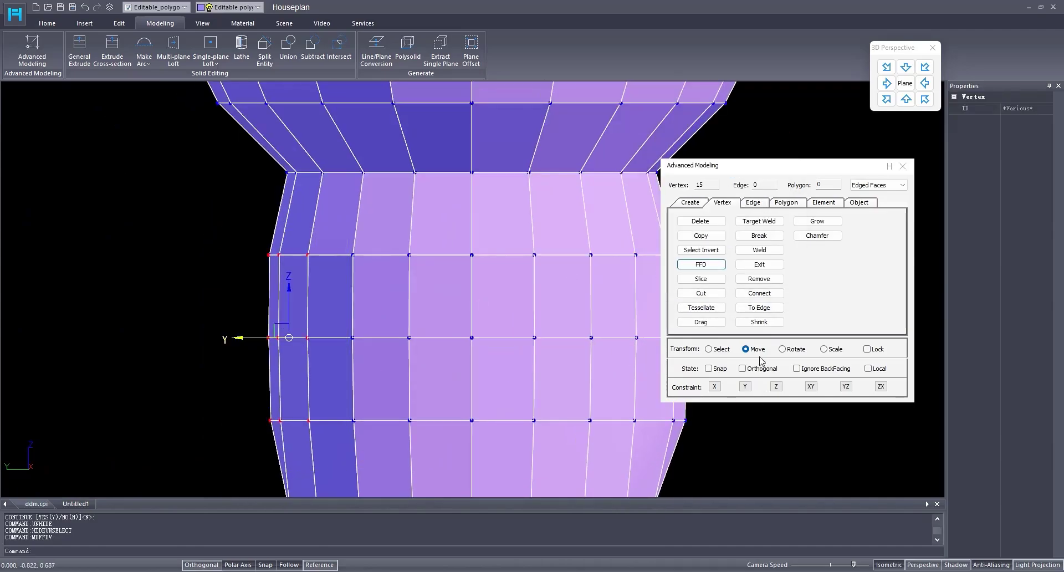
{"action": "left_click", "coordinate": [701, 265]}
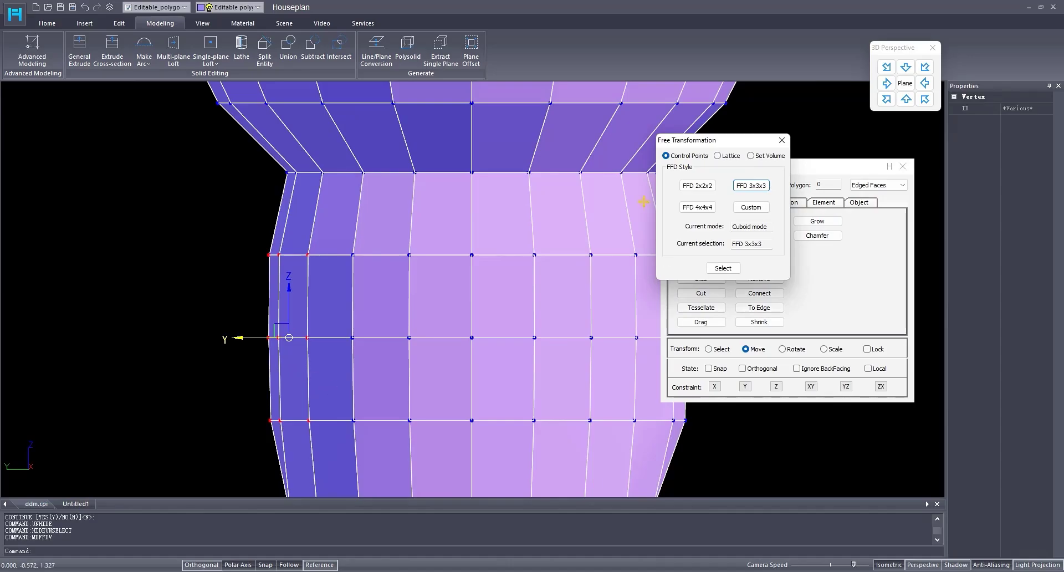
{"action": "left_click", "coordinate": [697, 206]}
{"action": "left_click", "coordinate": [505, 208]}
{"action": "scroll", "coordinate": [244, 382], "scroll_direction": "up", "scroll_amount": 4}
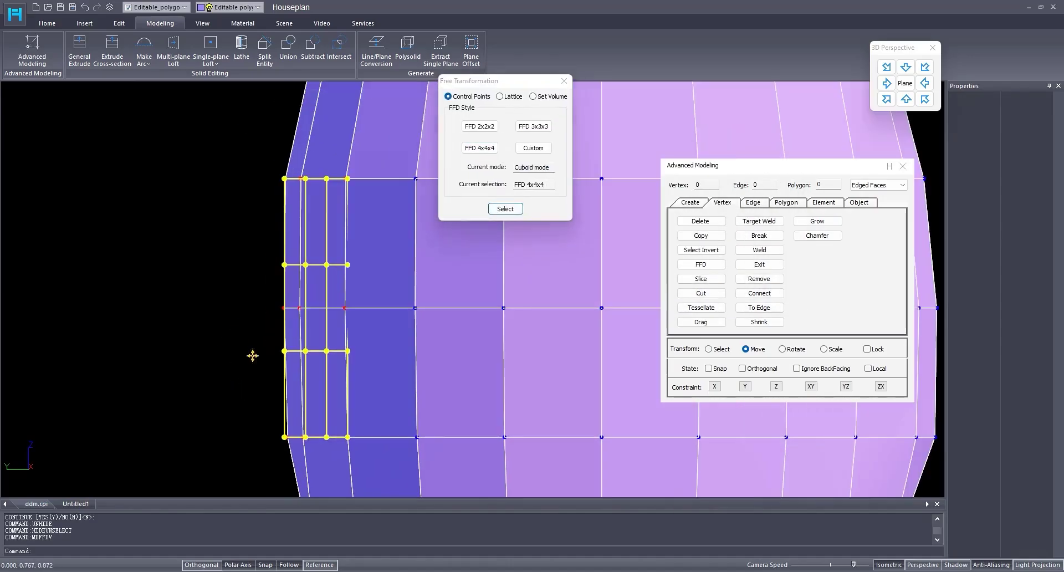
- Move the outer FFD control points outward along Y to round the lower back, and finish the free transformation
{"action": "left_click_drag", "start_coordinate": [235, 328], "coordinate": [317, 468]}
{"action": "left_click_drag", "start_coordinate": [255, 394], "coordinate": [246, 394]}
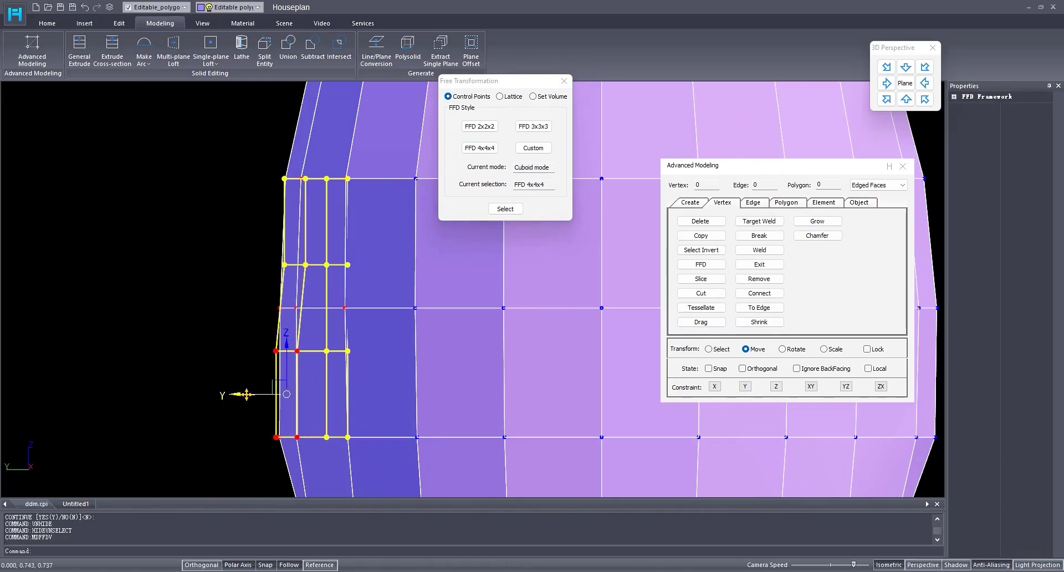
{"action": "middle_click_drag", "start_coordinate": [304, 369], "coordinate": [313, 424]}
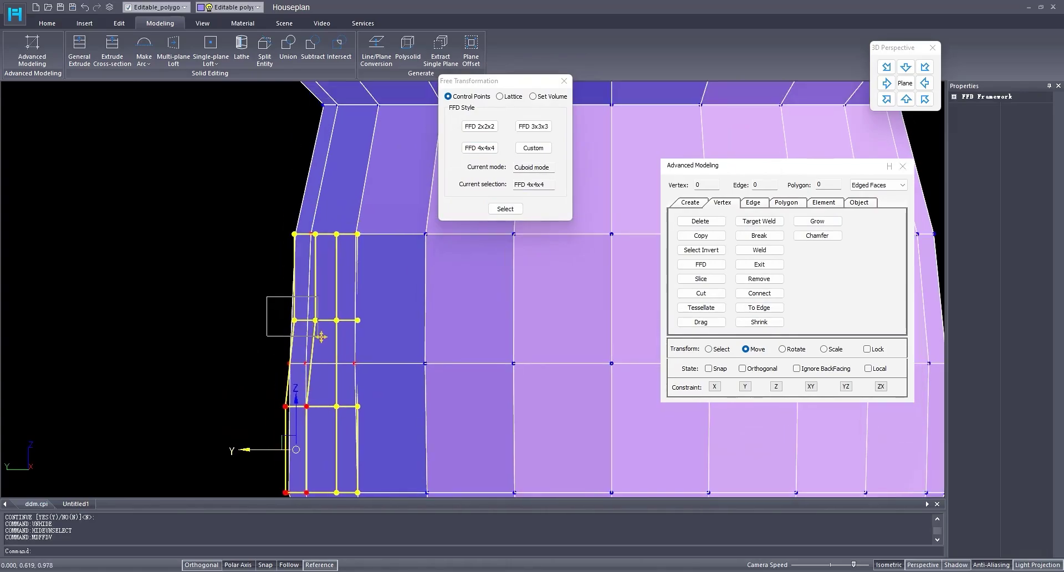
{"action": "left_click_drag", "start_coordinate": [321, 337], "coordinate": [268, 320]}
{"action": "scroll", "coordinate": [339, 390], "scroll_direction": "down", "scroll_amount": 1}
{"action": "middle_click_drag", "start_coordinate": [339, 389], "coordinate": [328, 311]}
{"action": "scroll", "coordinate": [277, 383], "scroll_direction": "up", "scroll_amount": 2}
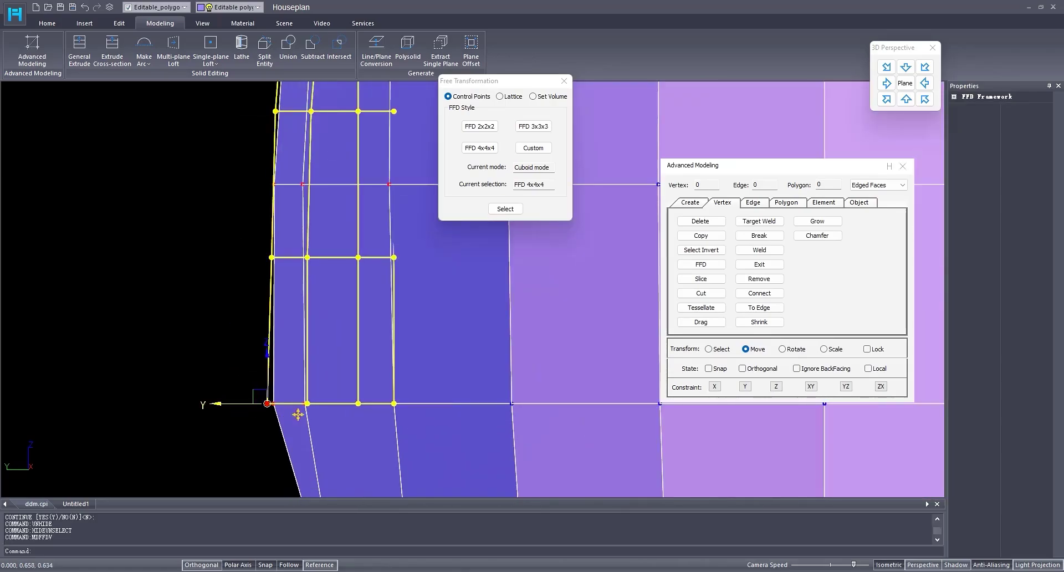
{"action": "scroll", "coordinate": [397, 411], "scroll_direction": "down", "scroll_amount": 3}
{"action": "middle_click_drag", "start_coordinate": [591, 488], "coordinate": [470, 393]}
{"action": "right_click", "coordinate": [470, 428]}
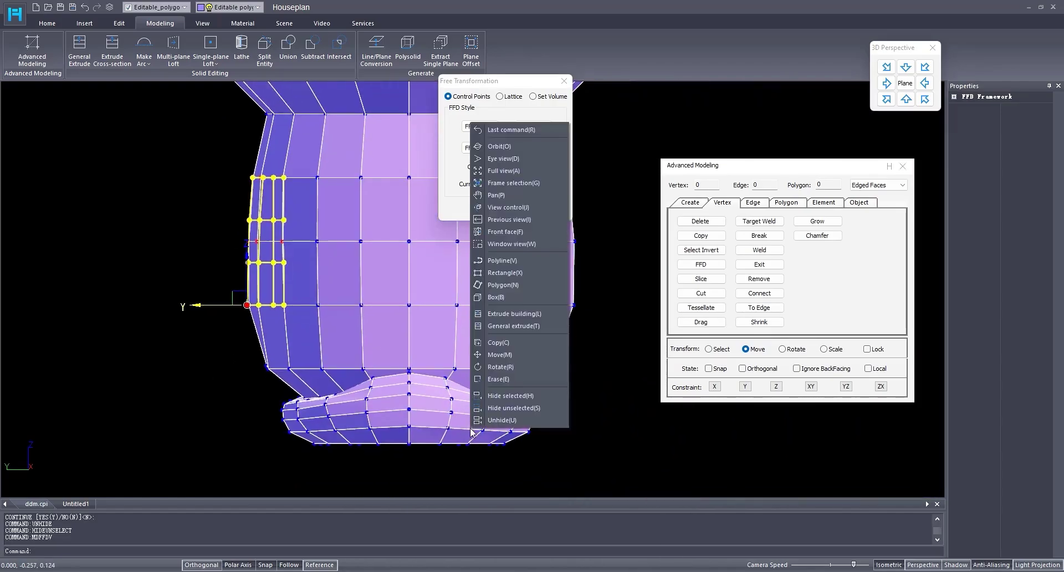
{"action": "left_click", "coordinate": [387, 311]}
{"action": "left_click", "coordinate": [564, 81]}
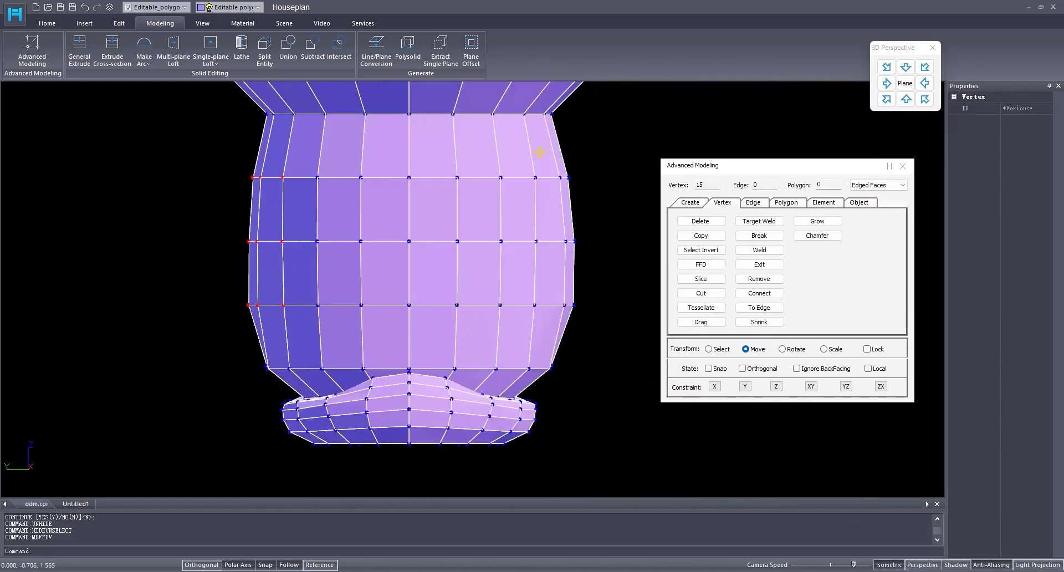
- Unhide all hidden objects
{"action": "right_click", "coordinate": [493, 301]}
{"action": "left_click", "coordinate": [532, 302]}
{"action": "scroll", "coordinate": [423, 333], "scroll_direction": "down", "scroll_amount": 3}
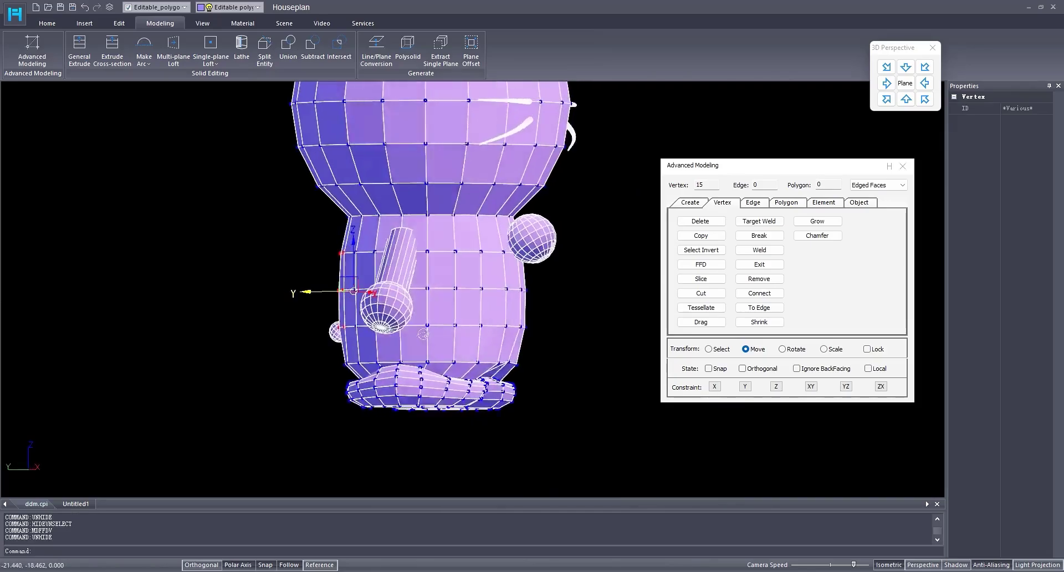
- Examine the reshaped figure from several angles and compare its front view with the reference image
{"action": "middle_click_drag", "start_coordinate": [423, 334], "coordinate": [328, 333], "text": "shift"}
{"action": "scroll", "coordinate": [407, 351], "scroll_direction": "down", "scroll_amount": 2}
{"action": "middle_click_drag", "start_coordinate": [423, 364], "coordinate": [433, 364], "text": "shift"}
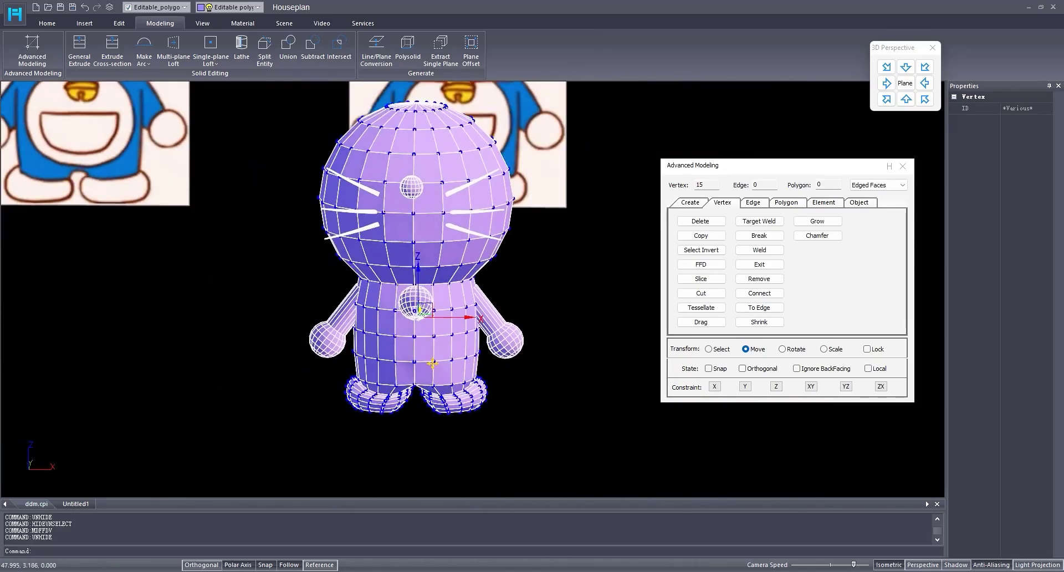
{"action": "scroll", "coordinate": [432, 364], "scroll_direction": "up", "scroll_amount": 6}
{"action": "scroll", "coordinate": [428, 317], "scroll_direction": "down", "scroll_amount": 1}
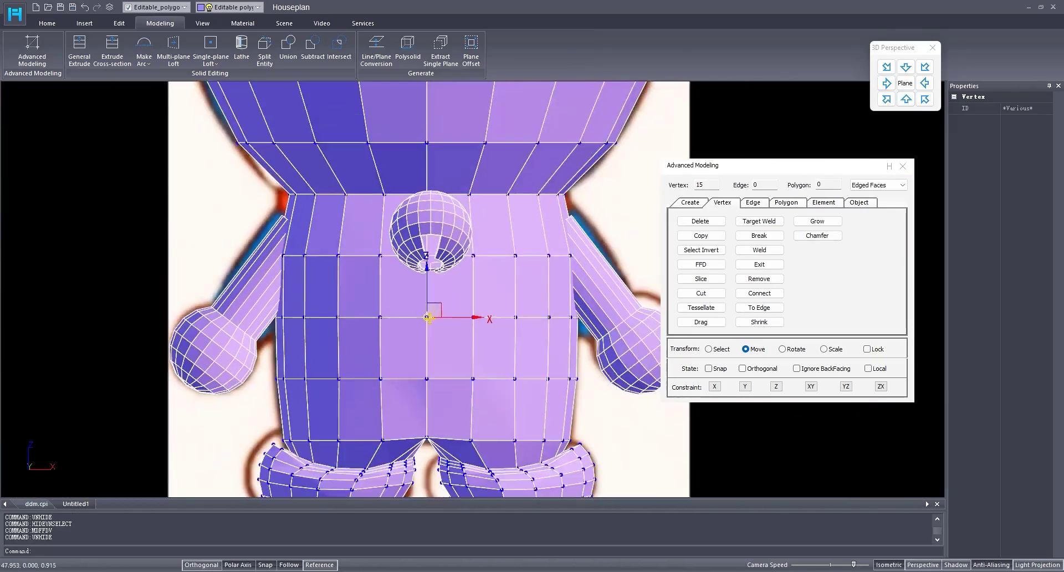
{"action": "scroll", "coordinate": [428, 317], "scroll_direction": "down", "scroll_amount": 4}
{"action": "scroll", "coordinate": [438, 344], "scroll_direction": "up", "scroll_amount": 1}
{"action": "scroll", "coordinate": [444, 363], "scroll_direction": "down", "scroll_amount": 1}
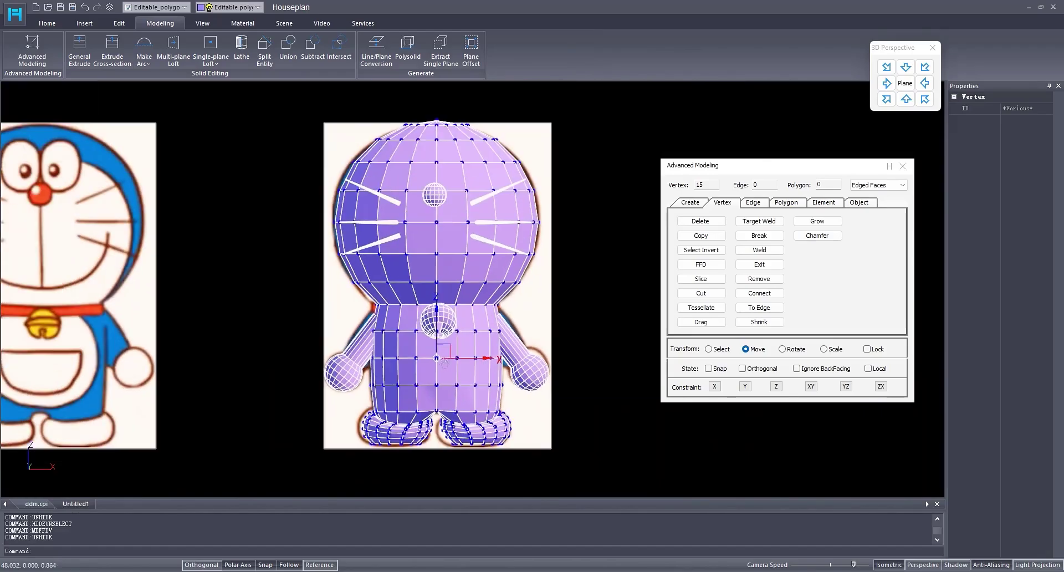
{"action": "middle_click_drag", "start_coordinate": [444, 363], "coordinate": [463, 334]}
{"action": "scroll", "coordinate": [436, 321], "scroll_direction": "up", "scroll_amount": 2}
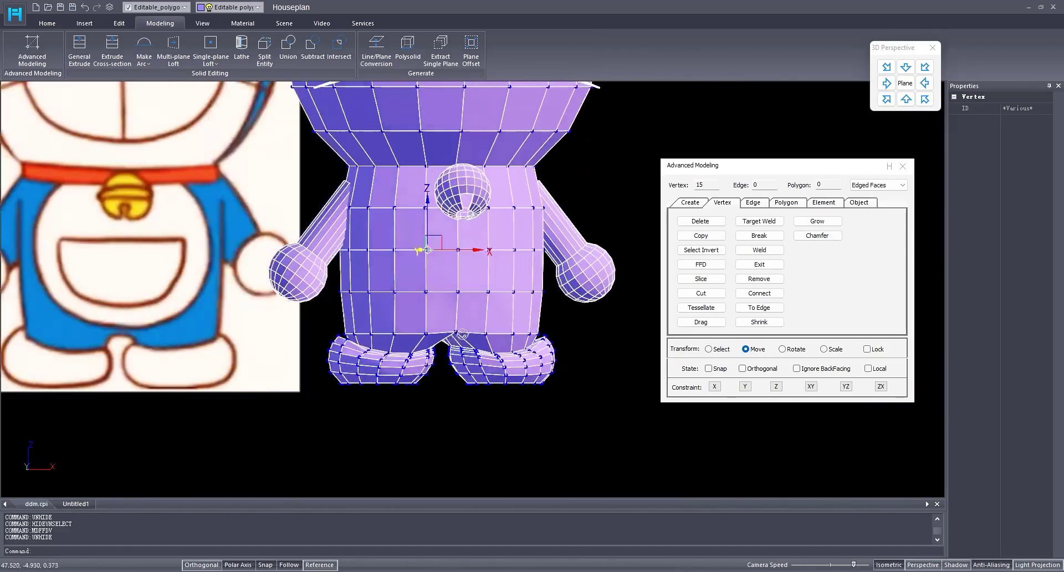
{"action": "scroll", "coordinate": [463, 335], "scroll_direction": "down", "scroll_amount": 5}
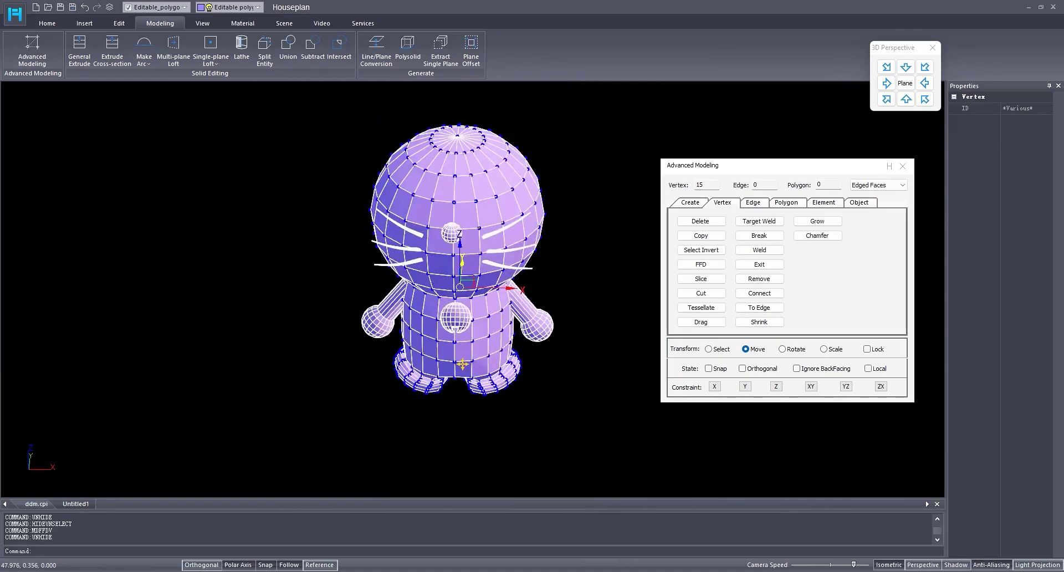
- Select the whole Doraemon figure and hide everything else, including the reference images
{"action": "scroll", "coordinate": [462, 364], "scroll_direction": "down", "scroll_amount": 2}
{"action": "left_click", "coordinate": [692, 204]}
{"action": "left_click_drag", "start_coordinate": [532, 417], "coordinate": [335, 188]}
{"action": "right_click", "coordinate": [566, 395]}
{"action": "left_click", "coordinate": [608, 375]}
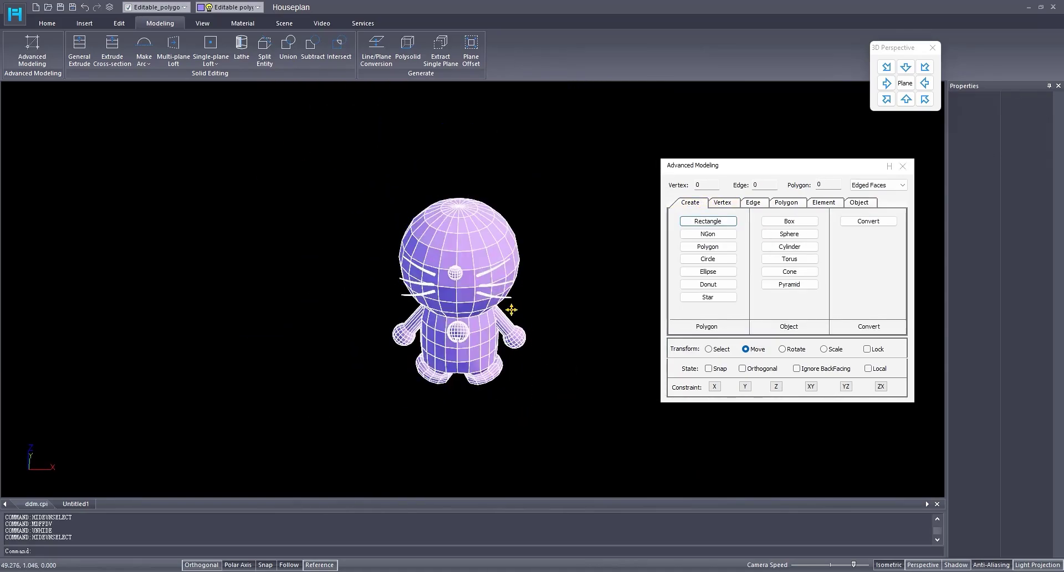
- Select the full edge loop around the neck and extract it as a separate outline with Create Shape
{"action": "scroll", "coordinate": [440, 302], "scroll_direction": "up", "scroll_amount": 5}
{"action": "scroll", "coordinate": [470, 349], "scroll_direction": "up", "scroll_amount": 4}
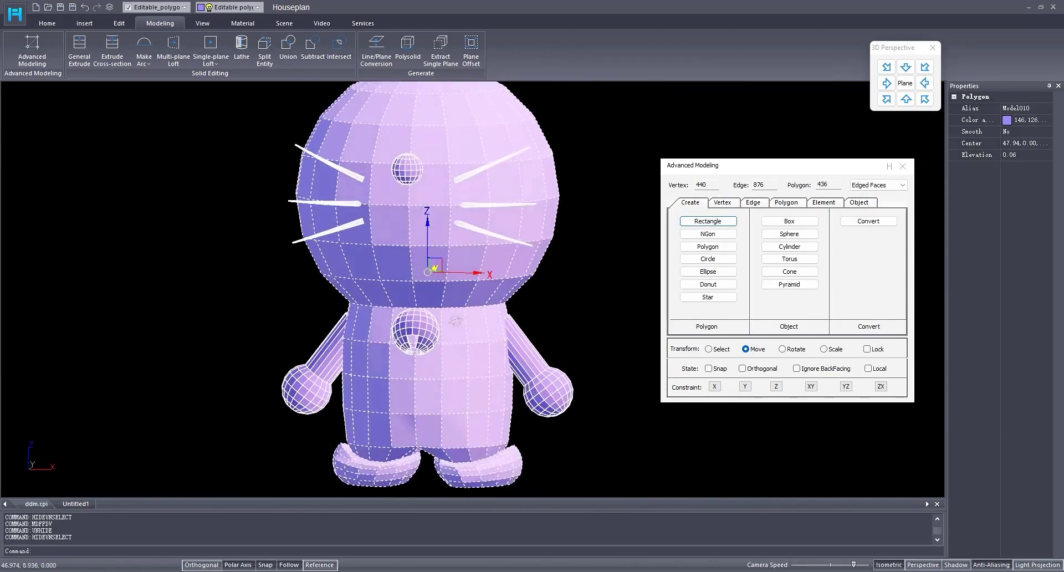
{"action": "left_click", "coordinate": [753, 203]}
{"action": "left_click", "coordinate": [459, 300]}
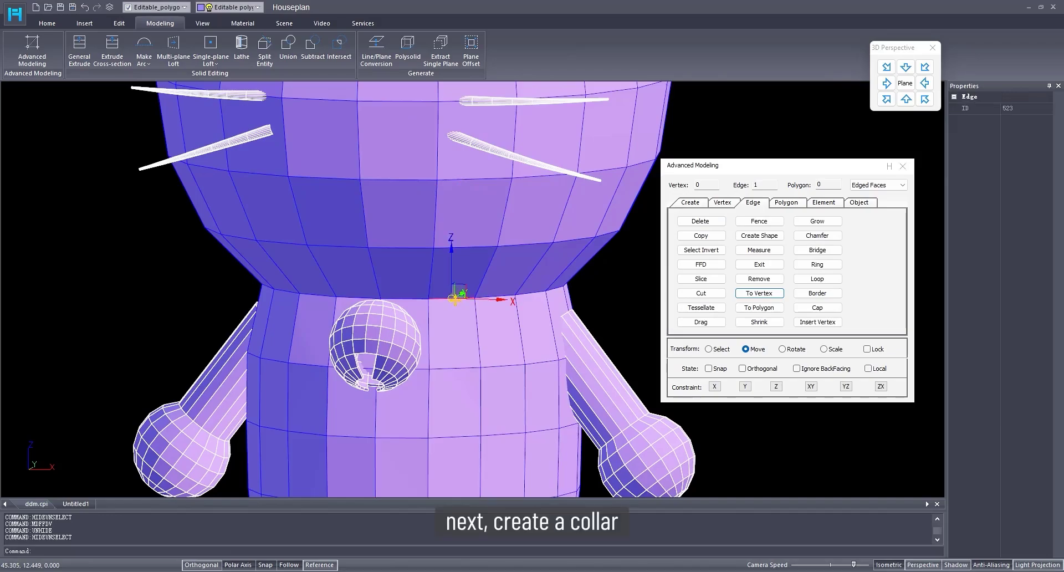
{"action": "left_click", "coordinate": [818, 279]}
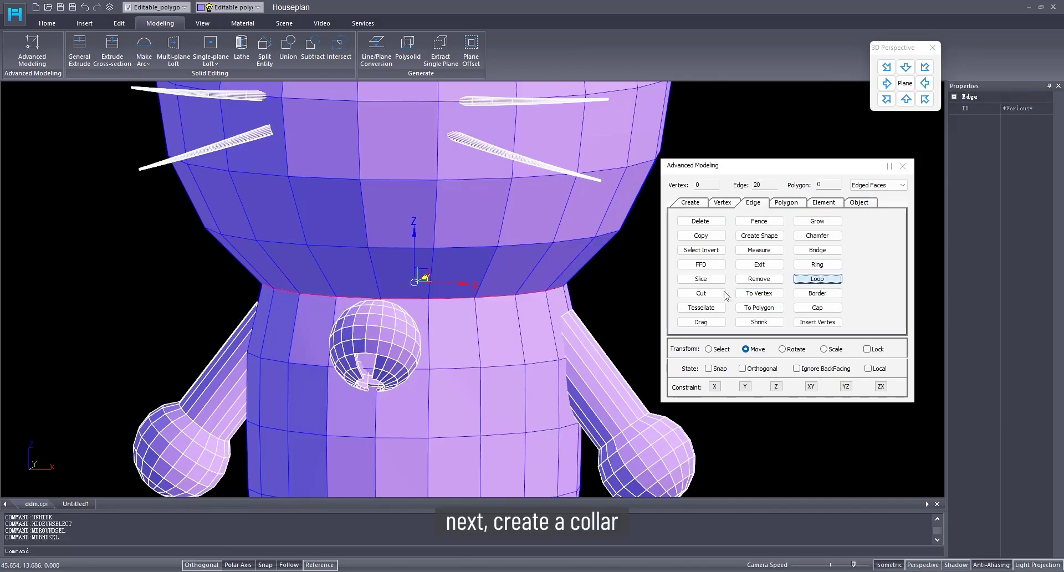
{"action": "left_click", "coordinate": [758, 236]}
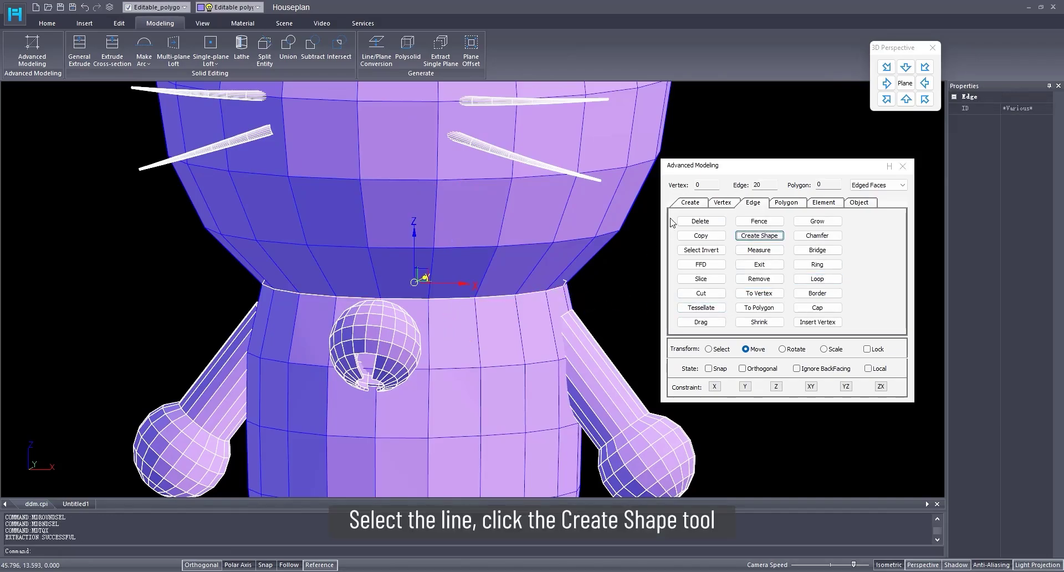
- Hide the body, leaving the extracted neck outline and the small parts displayed
{"action": "left_click", "coordinate": [690, 203]}
{"action": "right_click", "coordinate": [461, 345]}
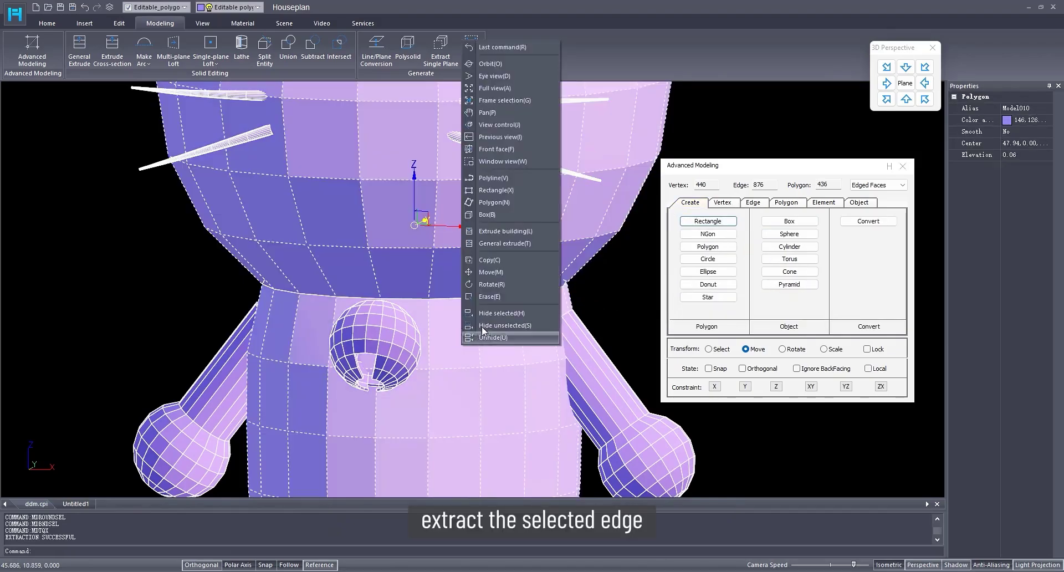
{"action": "left_click", "coordinate": [490, 315]}
- Draw an NGon with a 0.1 radius beside the figure and set its number of sides to 8
{"action": "scroll", "coordinate": [458, 386], "scroll_direction": "down", "scroll_amount": 3}
{"action": "middle_click_drag", "start_coordinate": [458, 386], "coordinate": [315, 315]}
{"action": "left_click", "coordinate": [453, 307]}
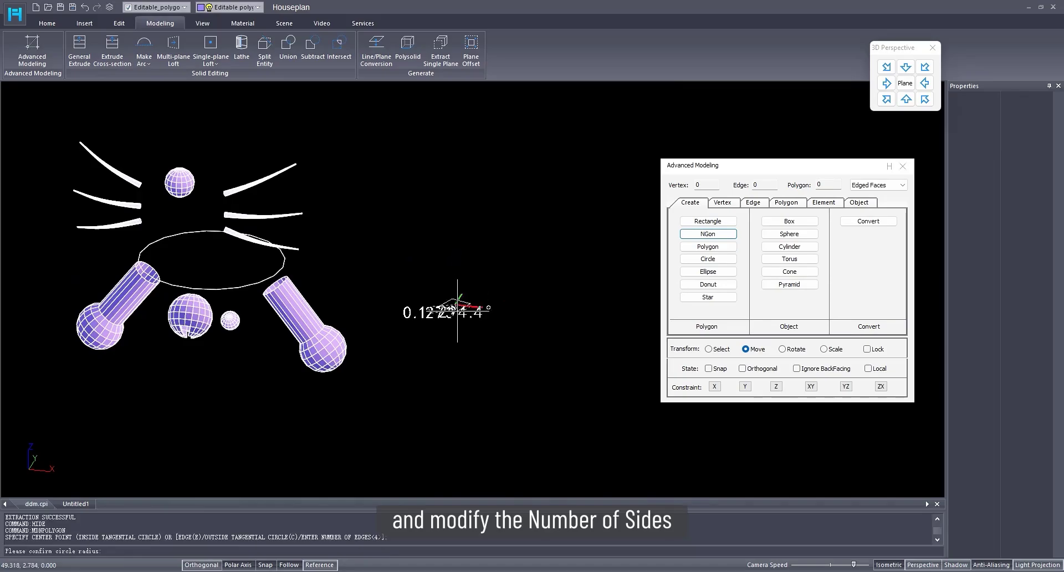
{"action": "type", "text": "0.1"}
{"action": "key", "text": "Return"}
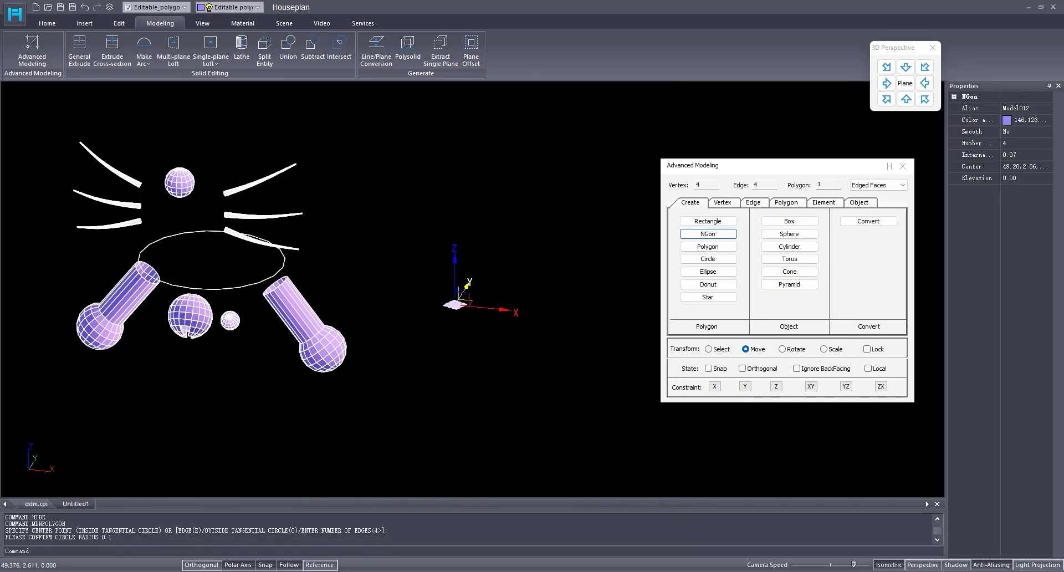
{"action": "left_click", "coordinate": [1005, 145]}
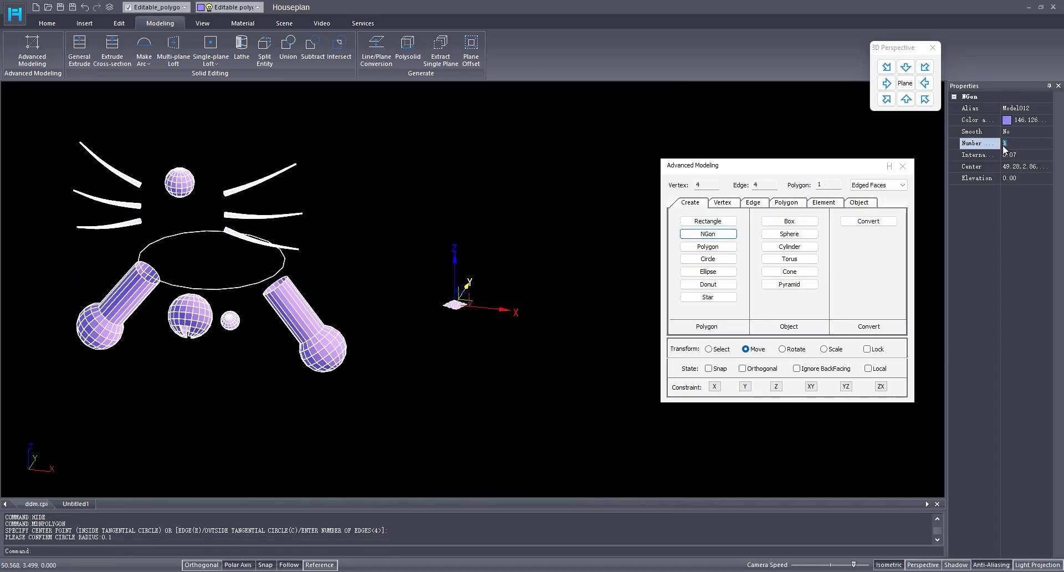
{"action": "key", "text": "Return"}
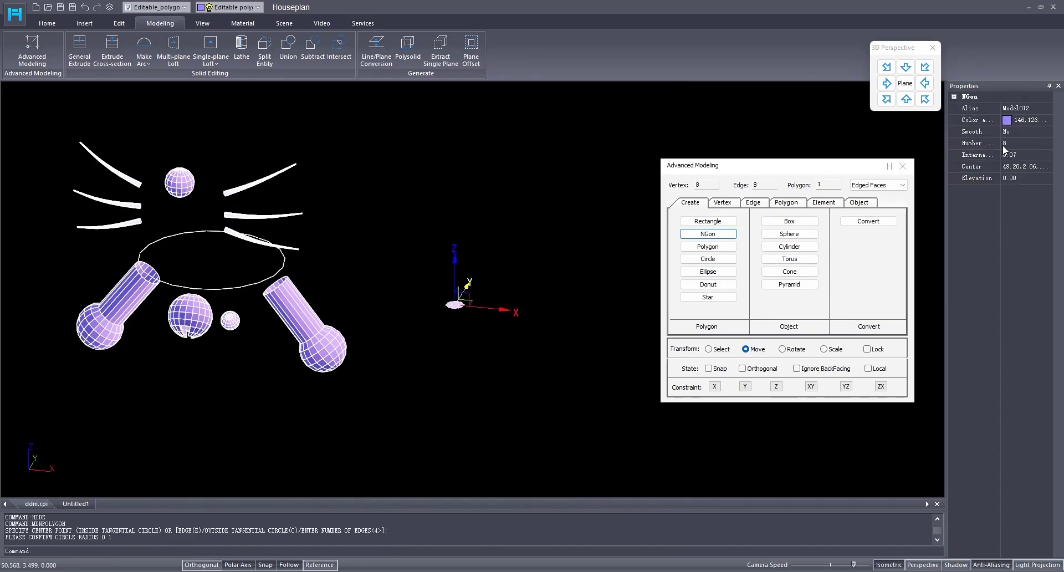
- Loft the eight-sided NGon along the neck outline with a Path value of 1 to form the collar
{"action": "left_click", "coordinate": [868, 205]}
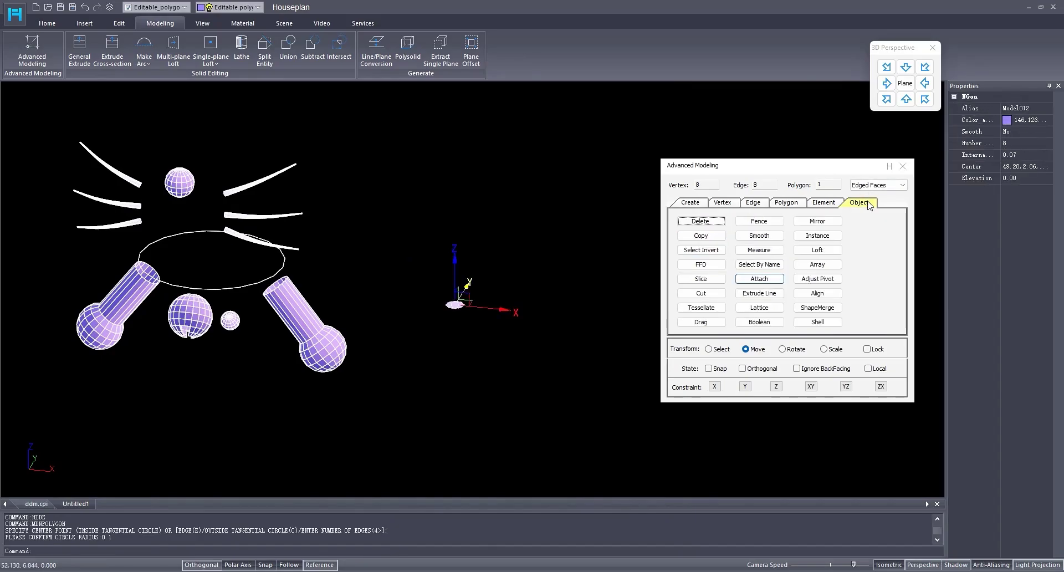
{"action": "left_click", "coordinate": [819, 250]}
{"action": "left_click", "coordinate": [578, 194]}
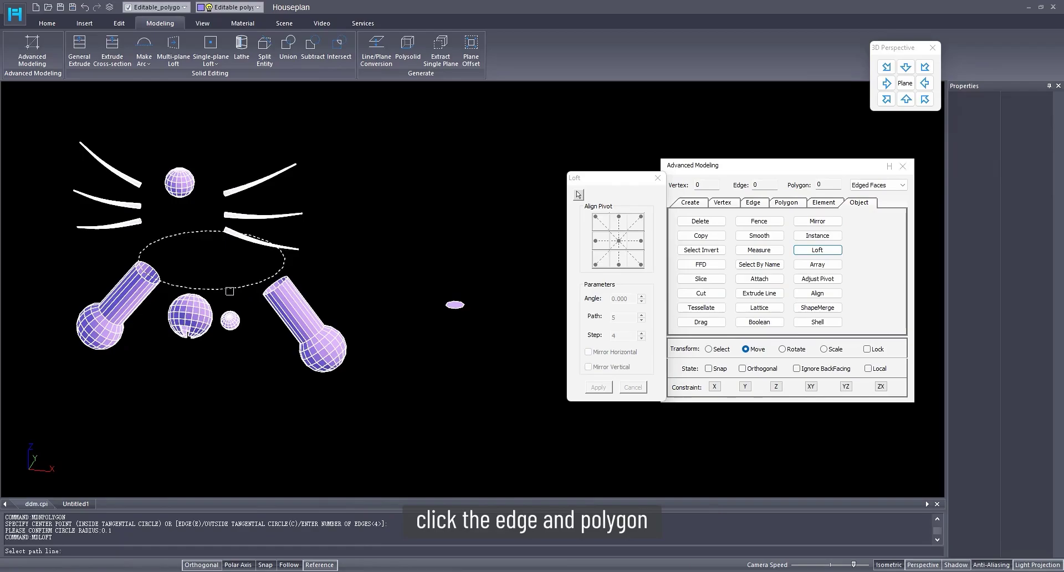
{"action": "left_click", "coordinate": [229, 291]}
{"action": "left_click", "coordinate": [455, 307]}
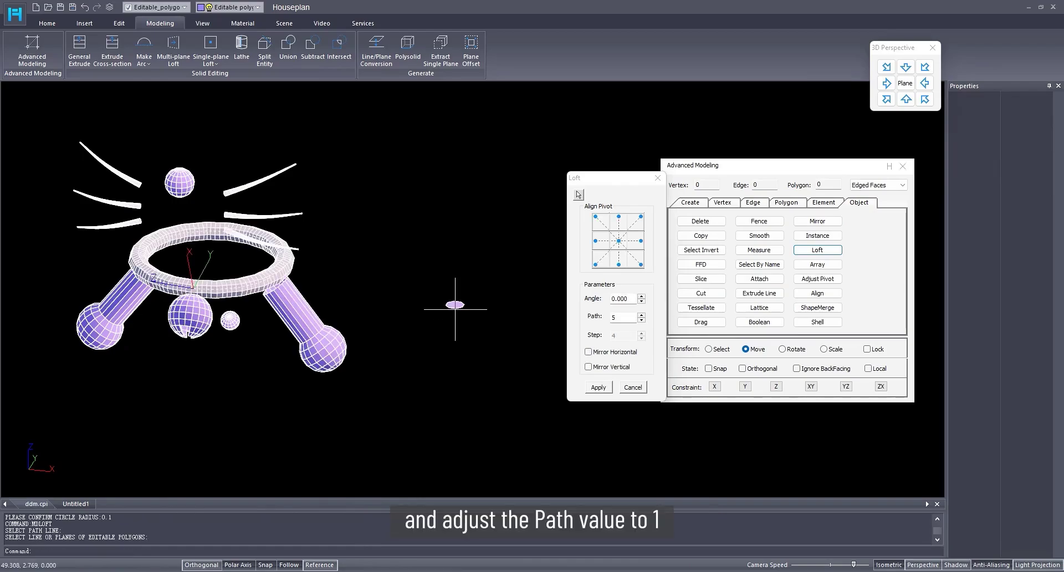
{"action": "left_click", "coordinate": [641, 321]}
{"action": "left_click", "coordinate": [642, 320]}
{"action": "left_click", "coordinate": [642, 321]}
{"action": "left_click", "coordinate": [641, 321]}
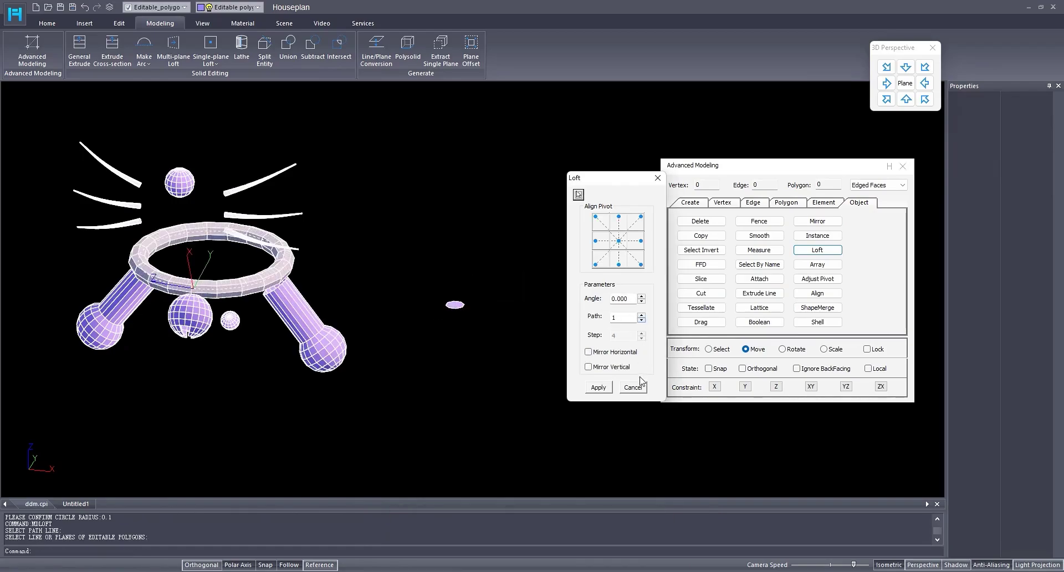
{"action": "left_click", "coordinate": [599, 387]}
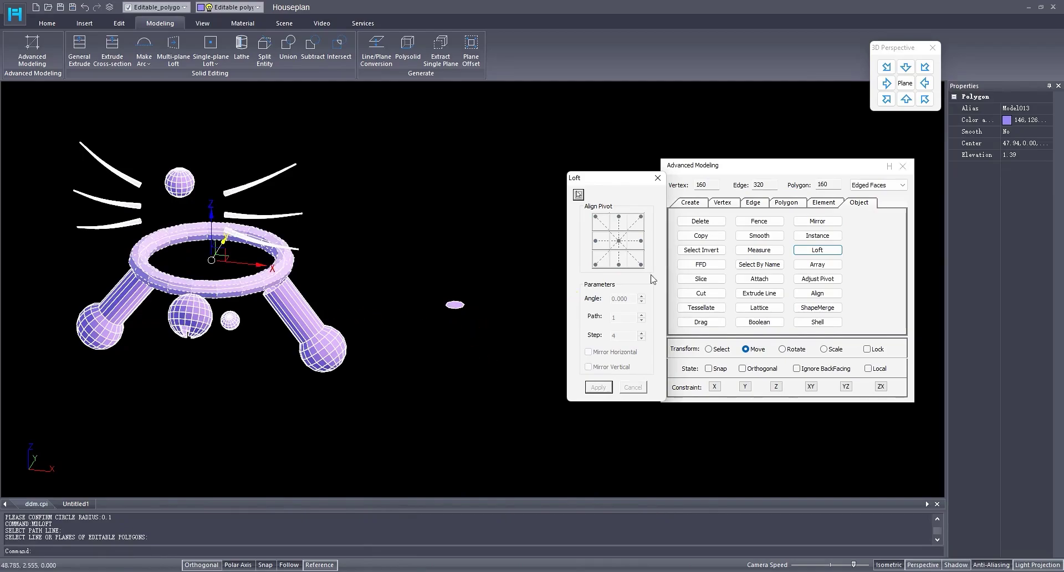
{"action": "left_click", "coordinate": [657, 178]}
- Hide the lofted collar and erase the neck outline together with the eight-sided NGon
{"action": "right_click", "coordinate": [331, 306]}
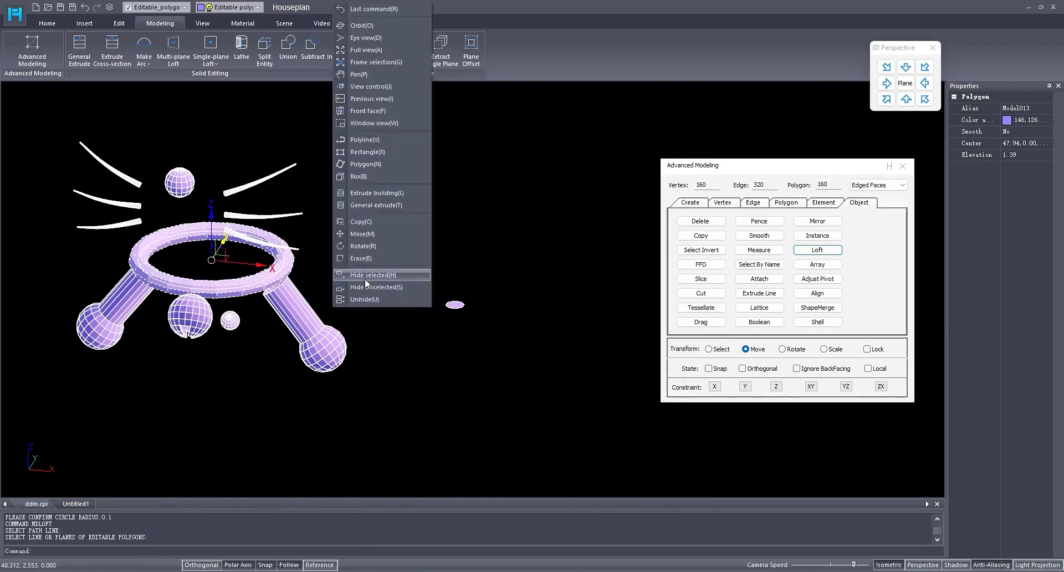
{"action": "left_click", "coordinate": [365, 278]}
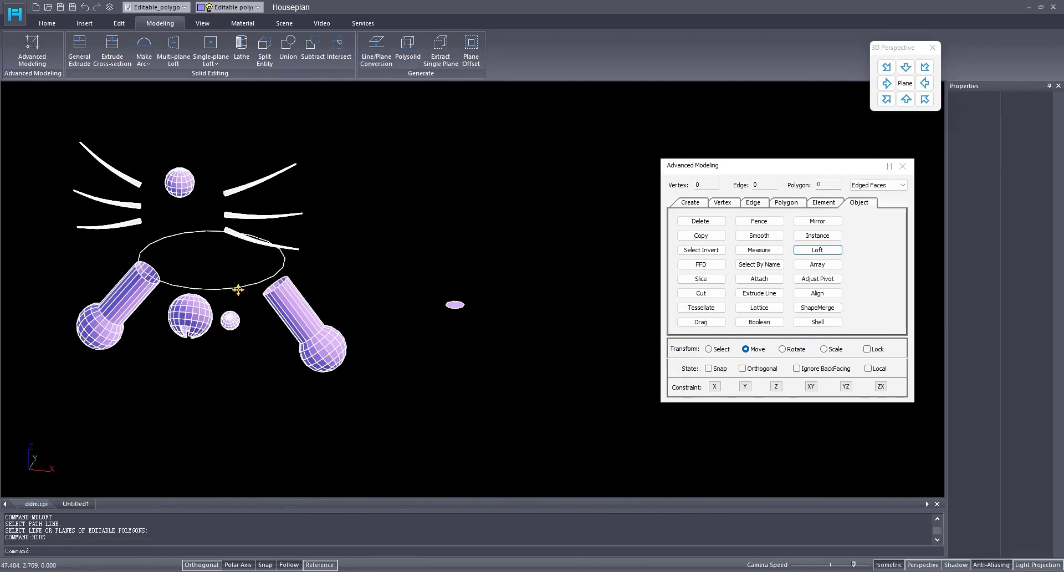
{"action": "left_click", "coordinate": [689, 203]}
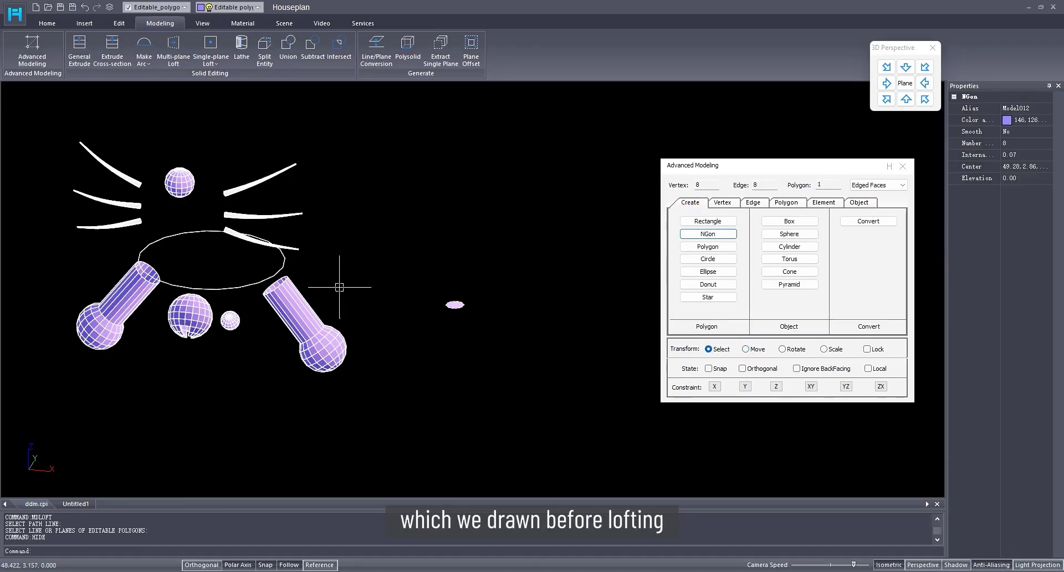
{"action": "left_click", "coordinate": [224, 288]}
{"action": "type", "text": "e"}
{"action": "key", "text": "Return"}
- Unhide all objects so the body, collar and reference images are displayed again
{"action": "right_click", "coordinate": [373, 387]}
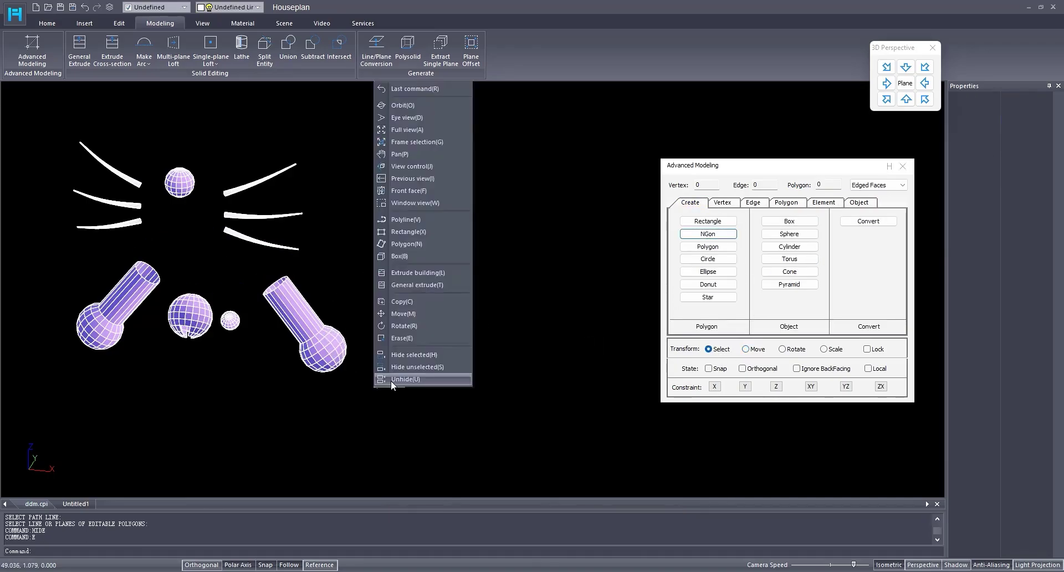
{"action": "left_click", "coordinate": [391, 381]}
{"action": "scroll", "coordinate": [387, 375], "scroll_direction": "down", "scroll_amount": 1}
{"action": "mouse_move", "coordinate": [387, 375]}
{"action": "middle_mouse_down"}
{"action": "mouse_move", "coordinate": [436, 358]}
{"action": "mouse_move", "coordinate": [402, 332]}
{"action": "mouse_move", "coordinate": [411, 337]}
{"action": "mouse_move", "coordinate": [344, 329]}
{"action": "mouse_move", "coordinate": [382, 361]}
{"action": "middle_mouse_up"}
{"action": "scroll", "coordinate": [374, 363], "scroll_direction": "down", "scroll_amount": 3}
{"action": "scroll", "coordinate": [362, 361], "scroll_direction": "up", "scroll_amount": 1}
- Start Attach with the body as the main object and add the bell and both arms
{"action": "left_click", "coordinate": [860, 203]}
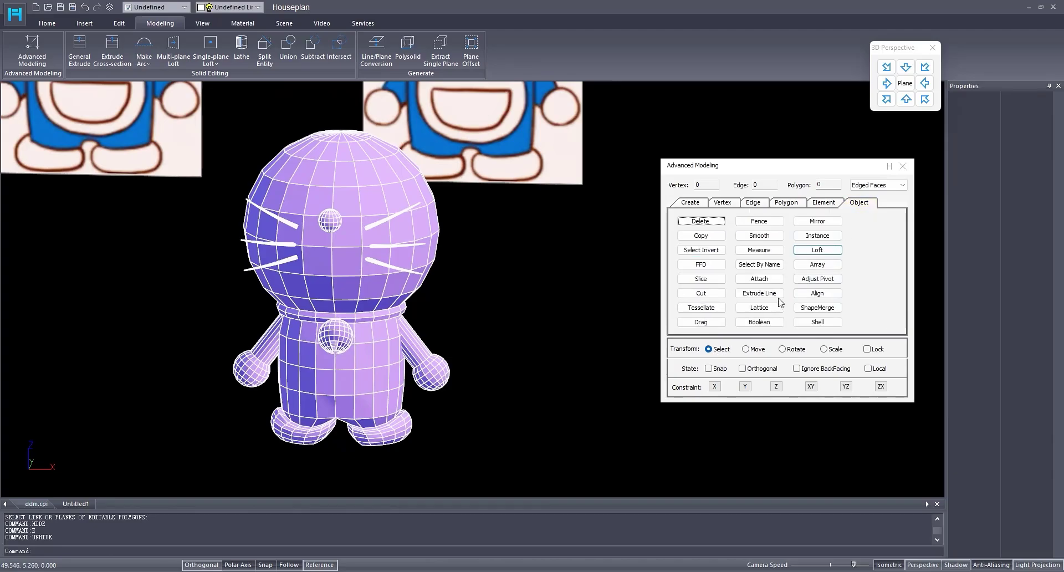
{"action": "left_click", "coordinate": [760, 279]}
{"action": "left_click", "coordinate": [352, 391]}
{"action": "scroll", "coordinate": [335, 337], "scroll_direction": "up", "scroll_amount": 2}
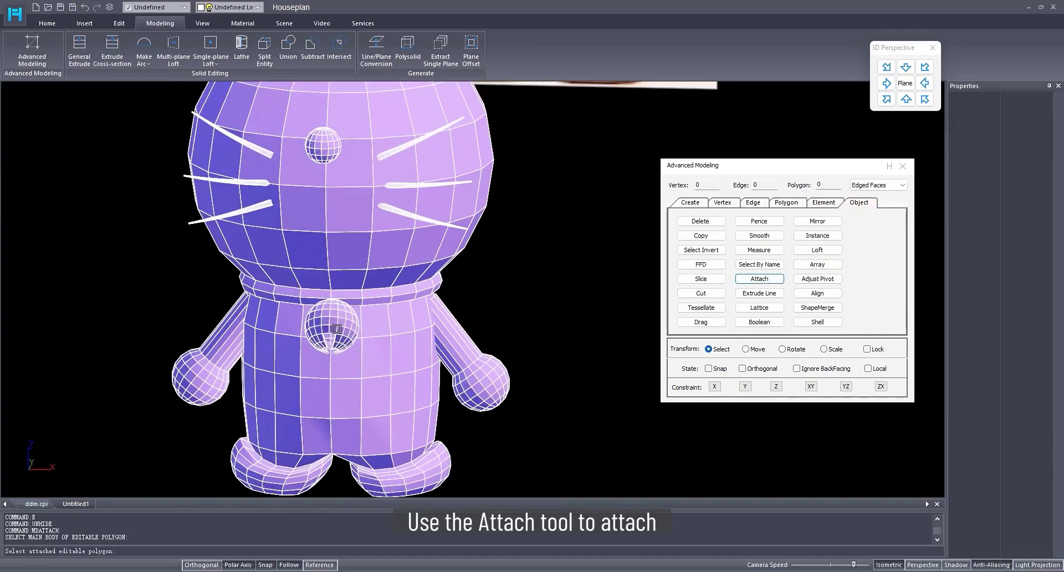
{"action": "left_click", "coordinate": [332, 327]}
{"action": "left_click", "coordinate": [227, 348]}
{"action": "left_click", "coordinate": [446, 337]}
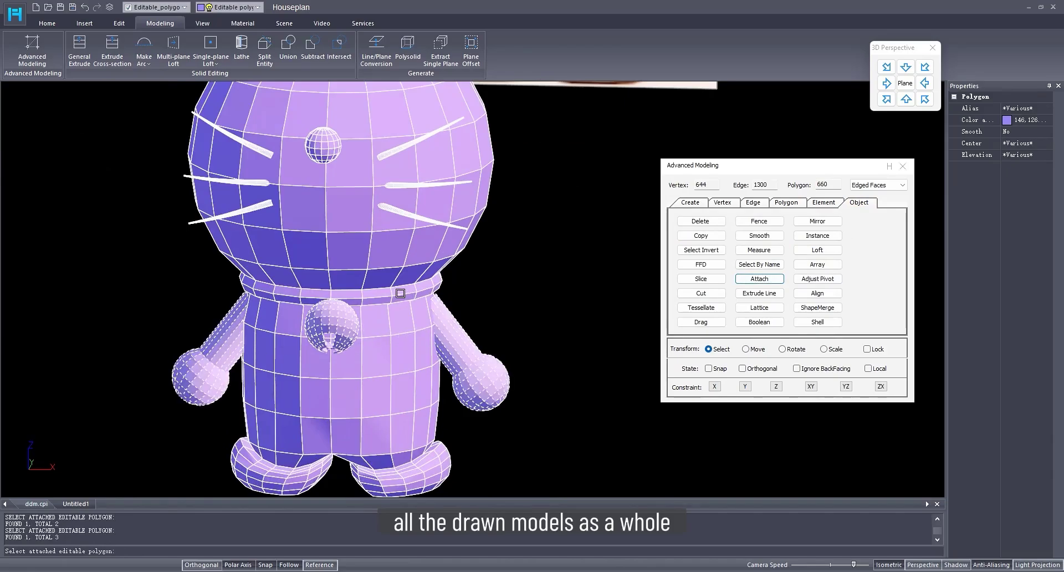
- Add the collar, nose, both whisker sets and tail to the attachment and complete it
{"action": "left_click", "coordinate": [400, 292]}
{"action": "scroll", "coordinate": [401, 293], "scroll_direction": "up", "scroll_amount": 2}
{"action": "left_click", "coordinate": [301, 182]}
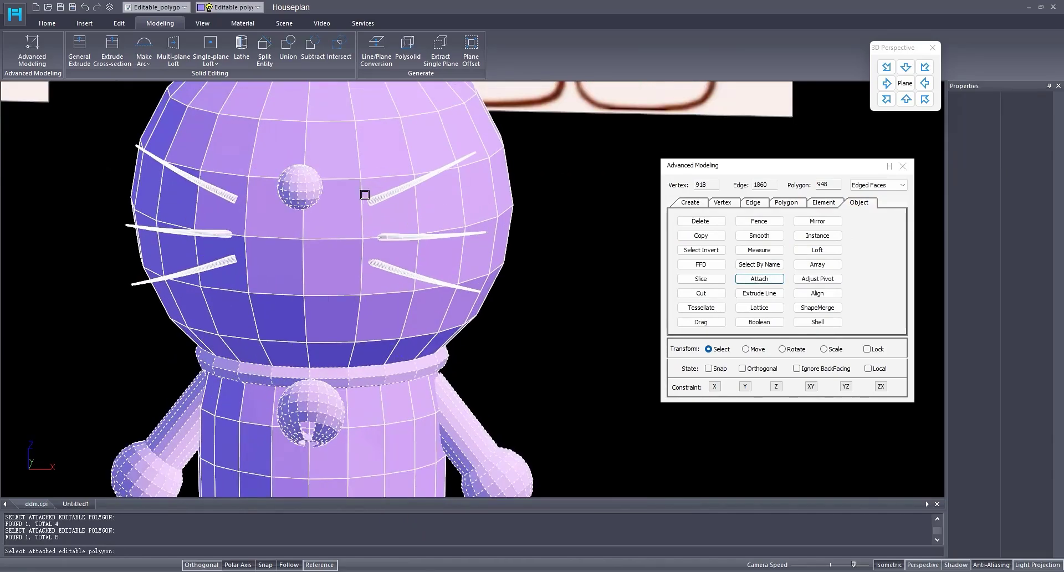
{"action": "left_click", "coordinate": [397, 235]}
{"action": "left_click", "coordinate": [222, 233]}
{"action": "scroll", "coordinate": [222, 233], "scroll_direction": "down", "scroll_amount": 2}
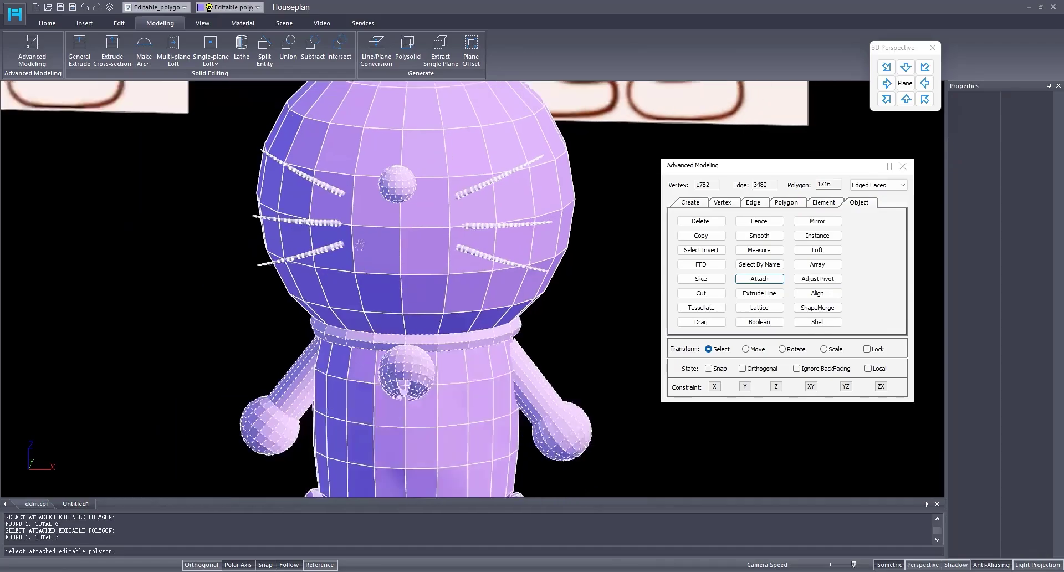
{"action": "middle_click_drag", "start_coordinate": [310, 222], "coordinate": [421, 291]}
{"action": "scroll", "coordinate": [496, 242], "scroll_direction": "up", "scroll_amount": 2}
{"action": "right_click", "coordinate": [433, 243]}
- Hide everything except the attached figure and show it from the front
{"action": "scroll", "coordinate": [435, 241], "scroll_direction": "down", "scroll_amount": 1}
{"action": "scroll", "coordinate": [482, 296], "scroll_direction": "down", "scroll_amount": 6}
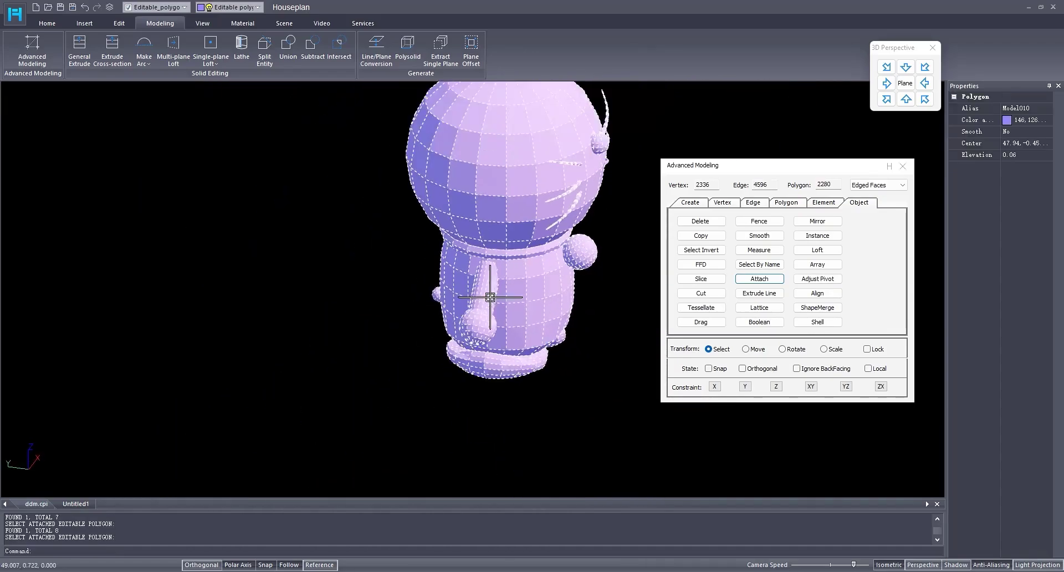
{"action": "right_click", "coordinate": [559, 359]}
{"action": "left_click", "coordinate": [594, 347]}
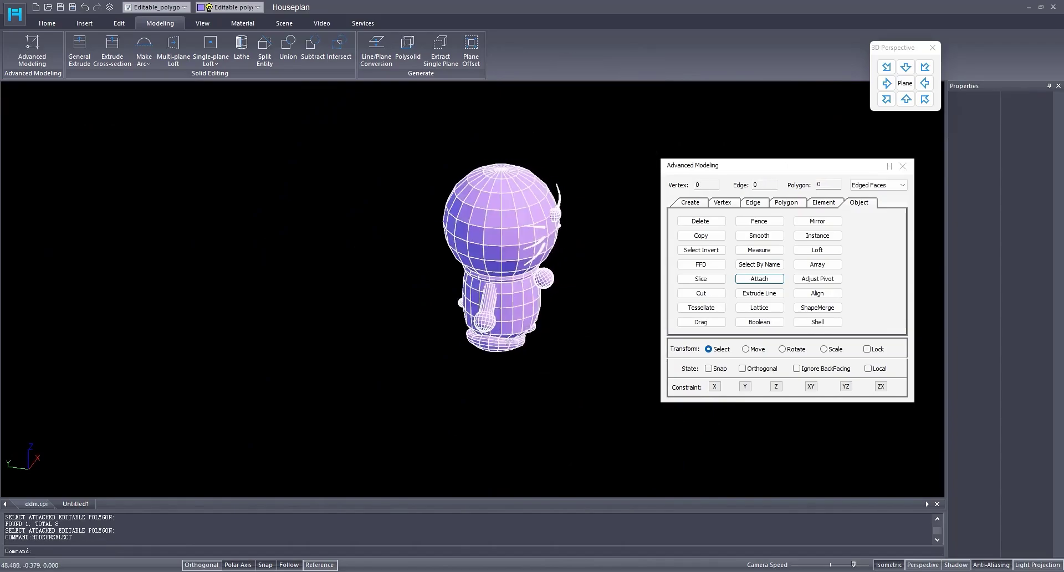
{"action": "left_click", "coordinate": [906, 99]}
{"action": "scroll", "coordinate": [433, 274], "scroll_direction": "up", "scroll_amount": 2}
{"action": "middle_click_drag", "start_coordinate": [492, 270], "coordinate": [386, 255]}
{"action": "scroll", "coordinate": [386, 267], "scroll_direction": "down", "scroll_amount": 3}
{"action": "left_click", "coordinate": [907, 99]}
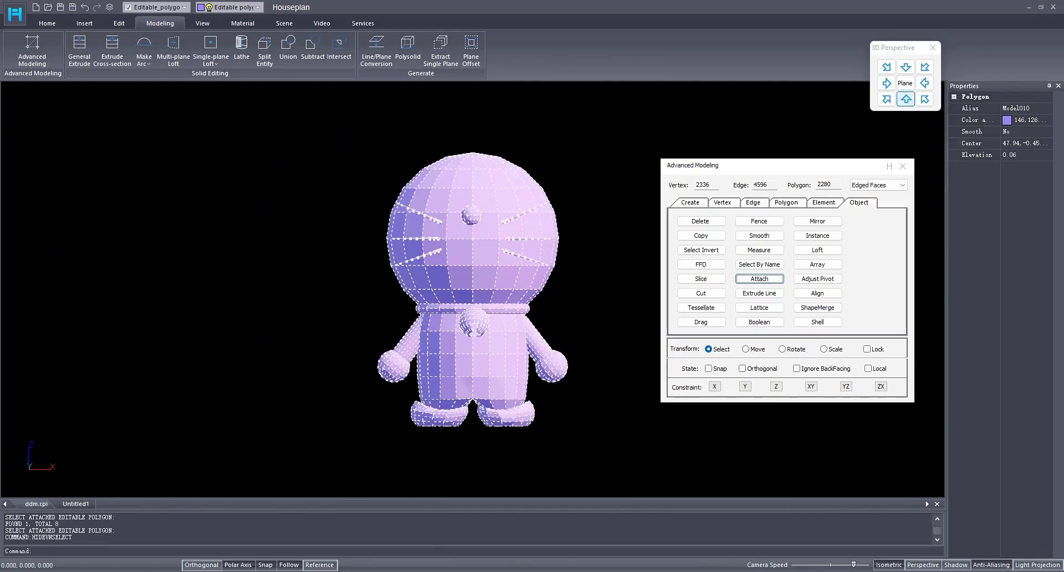
- Select the border edges of both foot openings and seal them with Cap
{"action": "left_click_drag", "start_coordinate": [754, 165], "coordinate": [152, 159]}
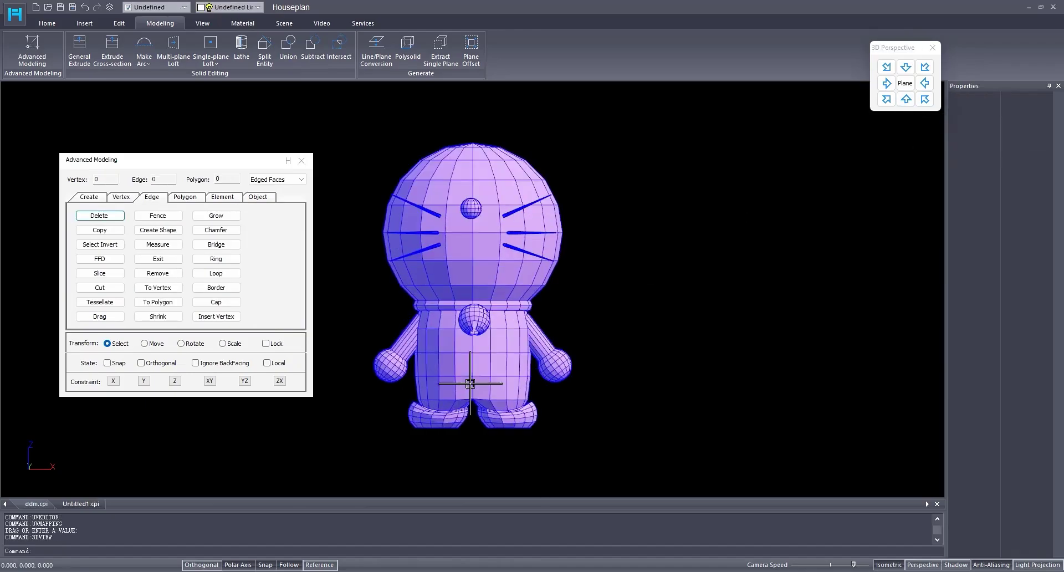
{"action": "scroll", "coordinate": [467, 398], "scroll_direction": "up", "scroll_amount": 3}
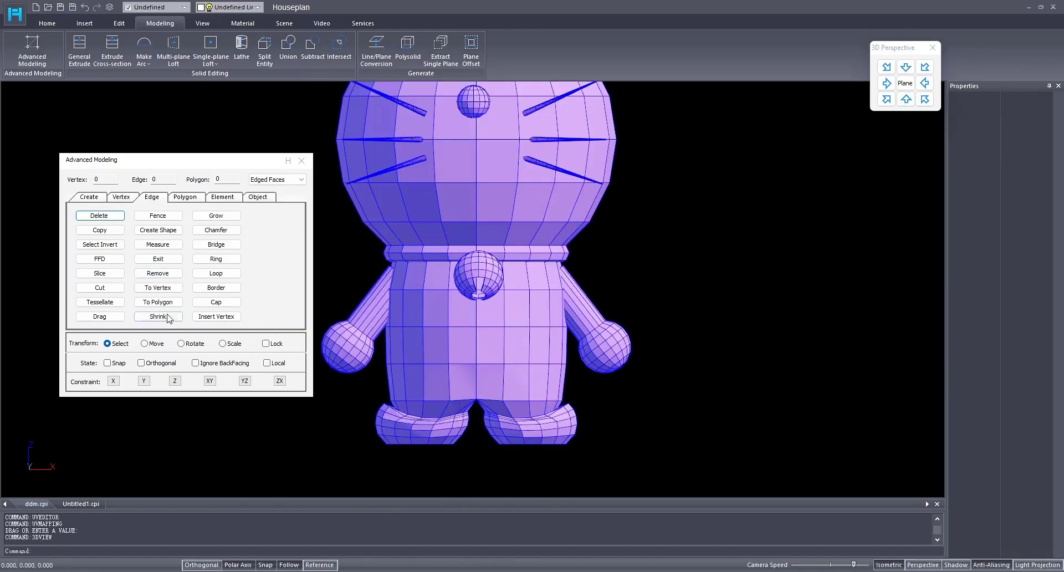
{"action": "middle_click_drag", "start_coordinate": [467, 399], "coordinate": [525, 286]}
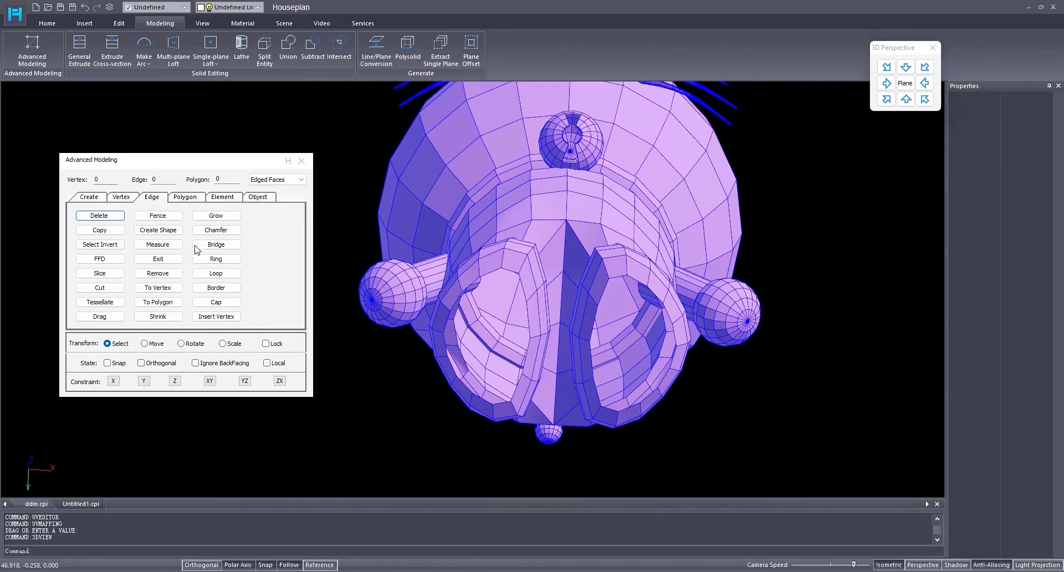
{"action": "left_click", "coordinate": [228, 292]}
{"action": "left_click", "coordinate": [470, 285]}
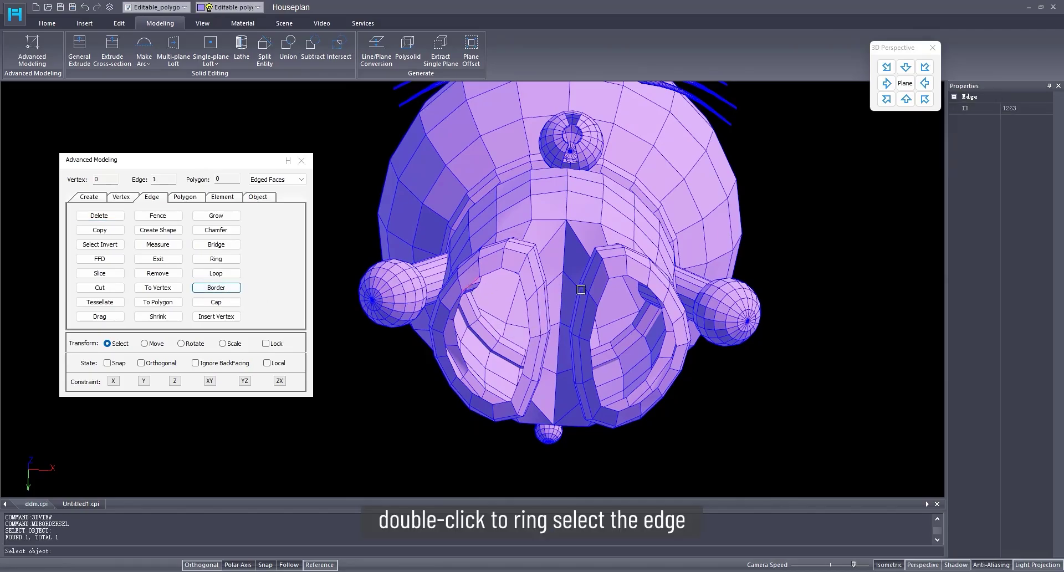
{"action": "left_click", "coordinate": [633, 276]}
{"action": "key", "text": "Return"}
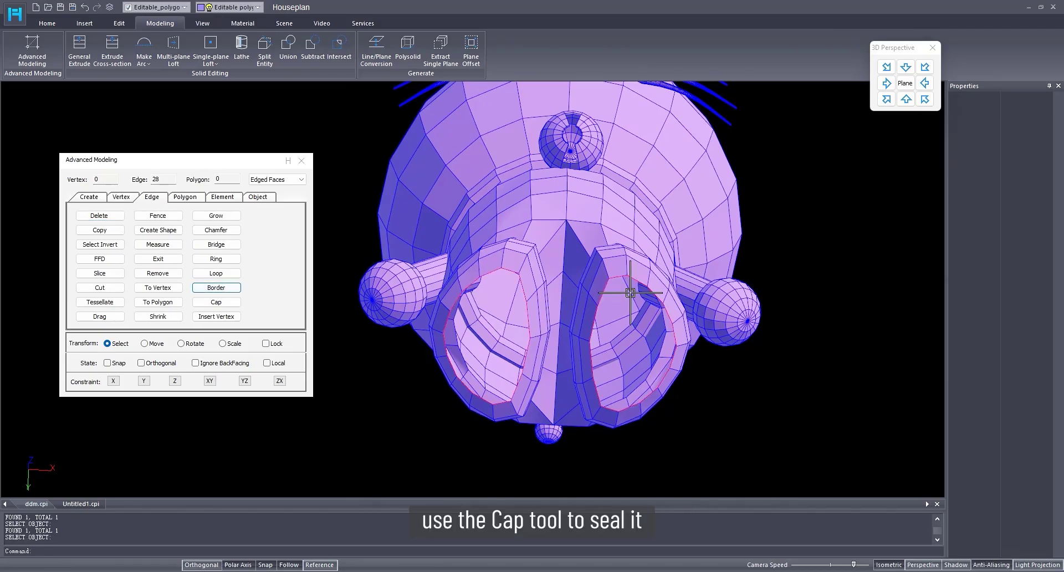
{"action": "left_click", "coordinate": [233, 301]}
{"action": "scroll", "coordinate": [555, 321], "scroll_direction": "up", "scroll_amount": 4}
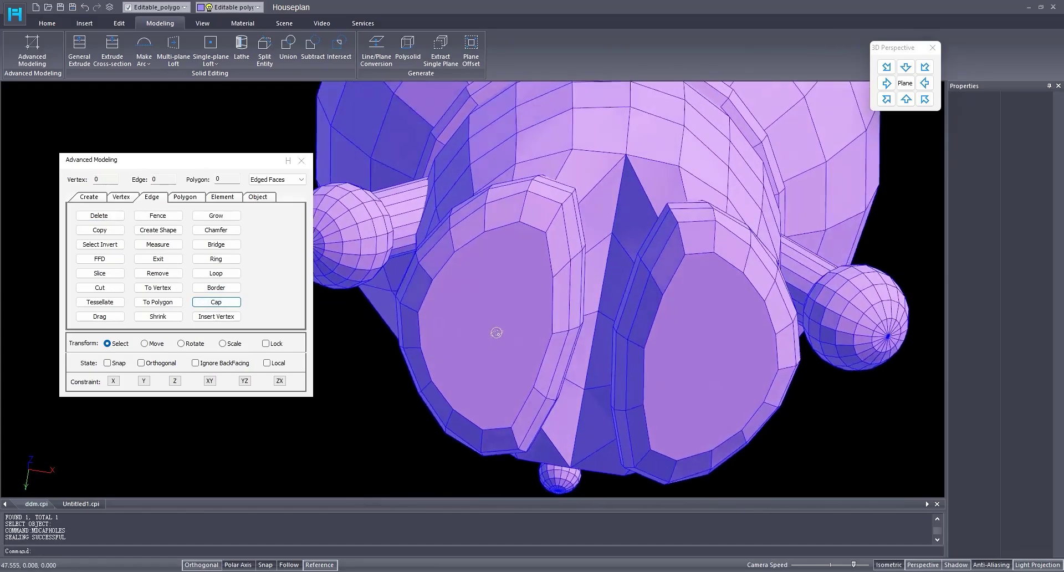
- Connect two opposite vertices across the first foot's capped sole with an edge
{"action": "left_click", "coordinate": [122, 197]}
{"action": "left_click", "coordinate": [169, 287]}
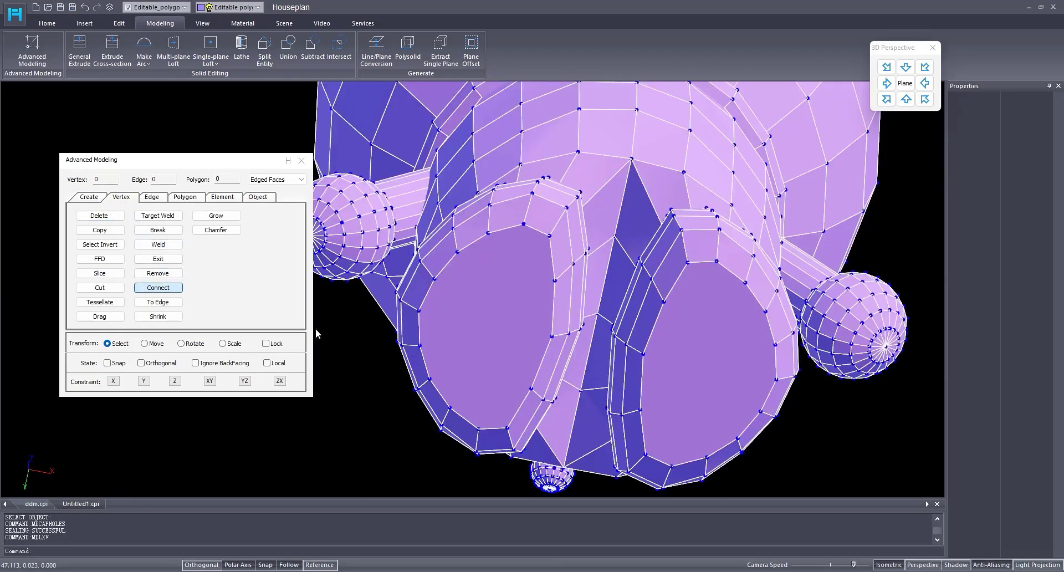
{"action": "middle_click_drag", "start_coordinate": [442, 346], "coordinate": [626, 355]}
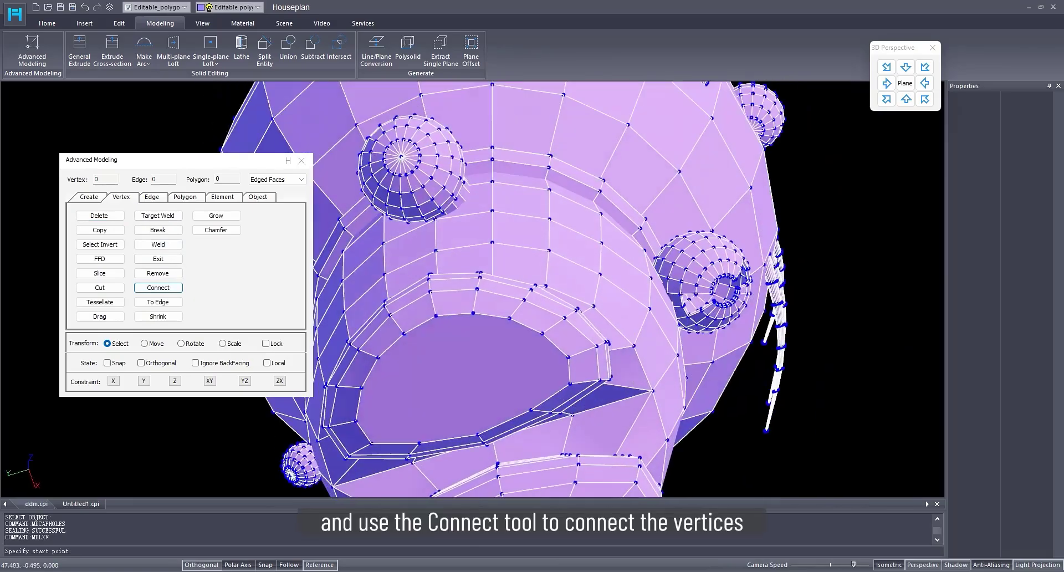
{"action": "left_click", "coordinate": [436, 315]}
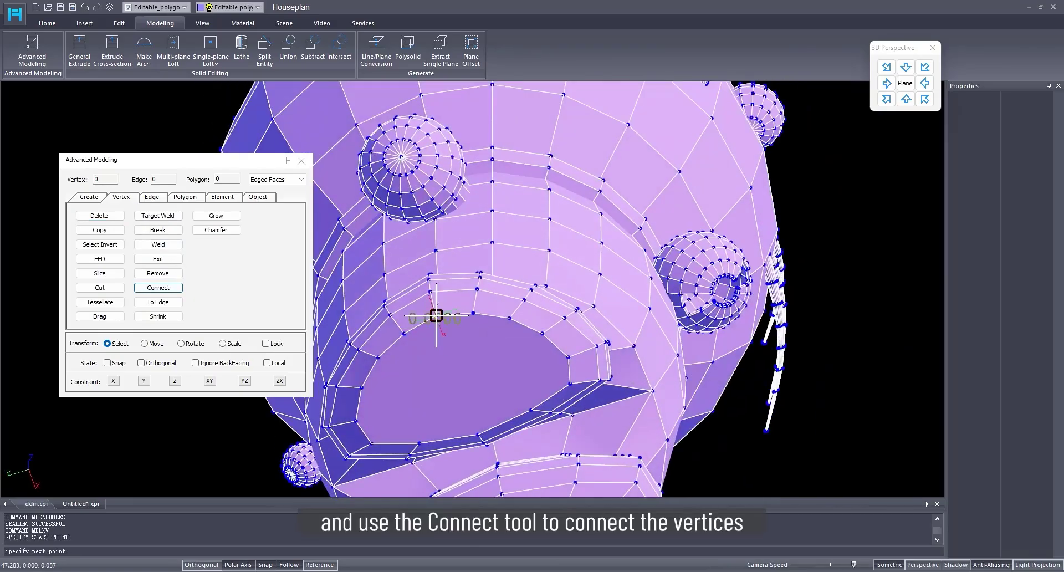
{"action": "left_click", "coordinate": [477, 425]}
{"action": "middle_click_drag", "start_coordinate": [493, 442], "coordinate": [451, 285]}
{"action": "key", "text": "Return"}
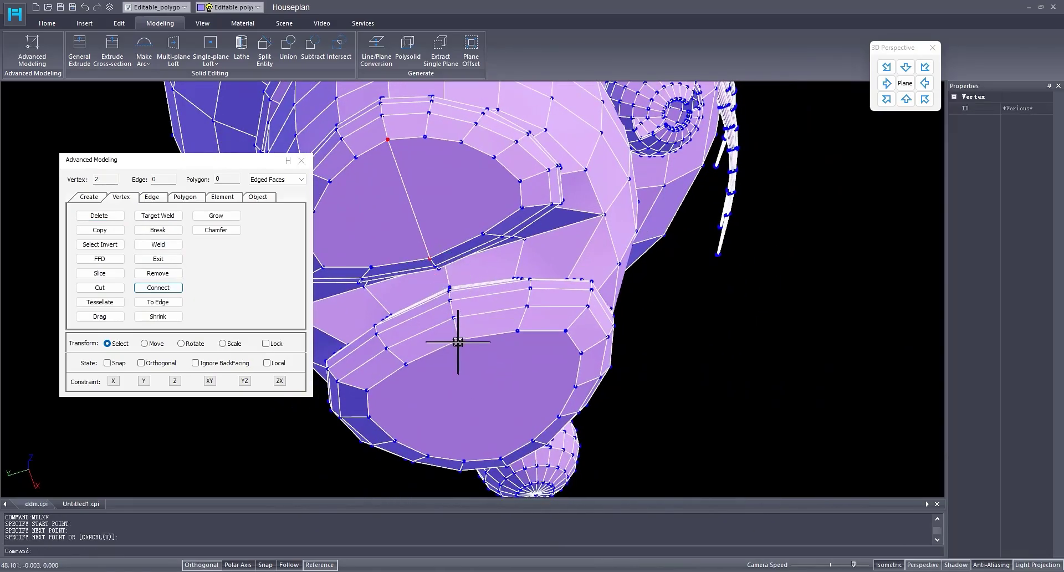
- Connect two opposite vertices across the other foot's capped sole with an edge
{"action": "left_click", "coordinate": [164, 288]}
{"action": "left_click", "coordinate": [459, 339]}
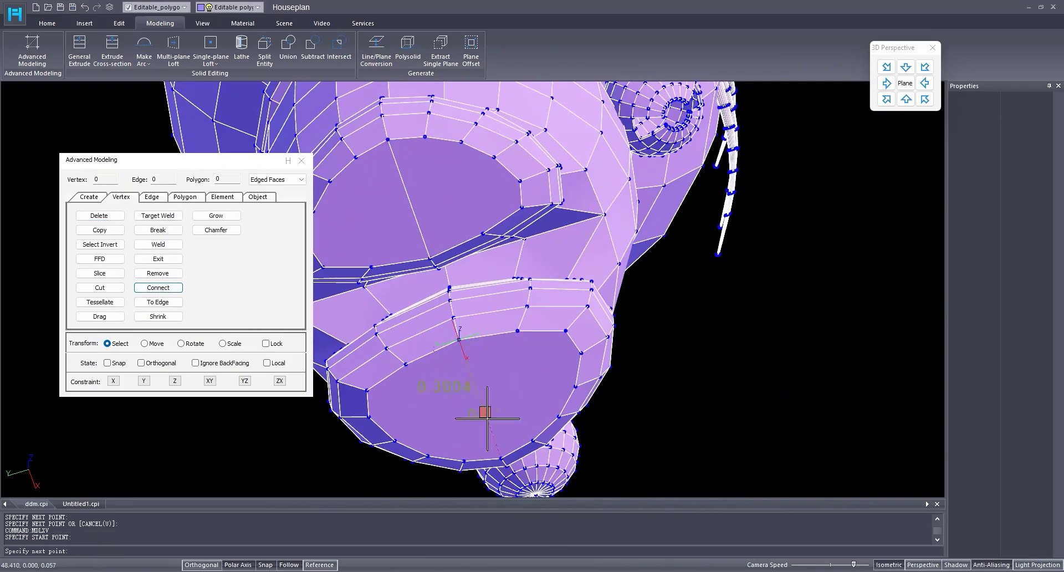
{"action": "left_click", "coordinate": [501, 456]}
{"action": "key", "text": "Return"}
{"action": "scroll", "coordinate": [501, 456], "scroll_direction": "down", "scroll_amount": 5}
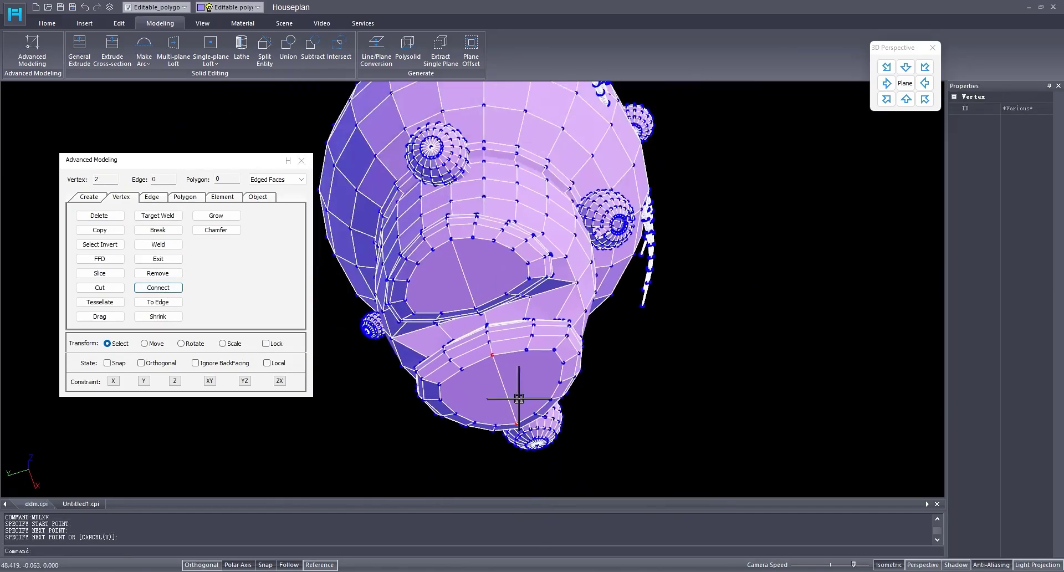
{"action": "middle_click_drag", "start_coordinate": [502, 455], "coordinate": [490, 375], "text": "shift"}
- Return to the front view and select the whole figure at object level
{"action": "left_click", "coordinate": [907, 99]}
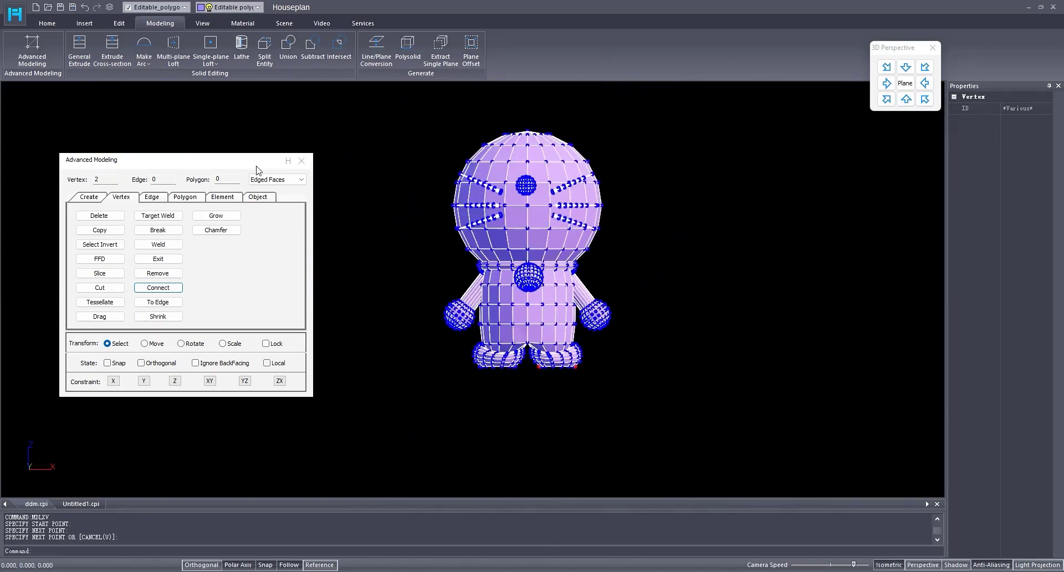
{"action": "left_click", "coordinate": [263, 198]}
{"action": "middle_click_drag", "start_coordinate": [568, 301], "coordinate": [492, 344]}
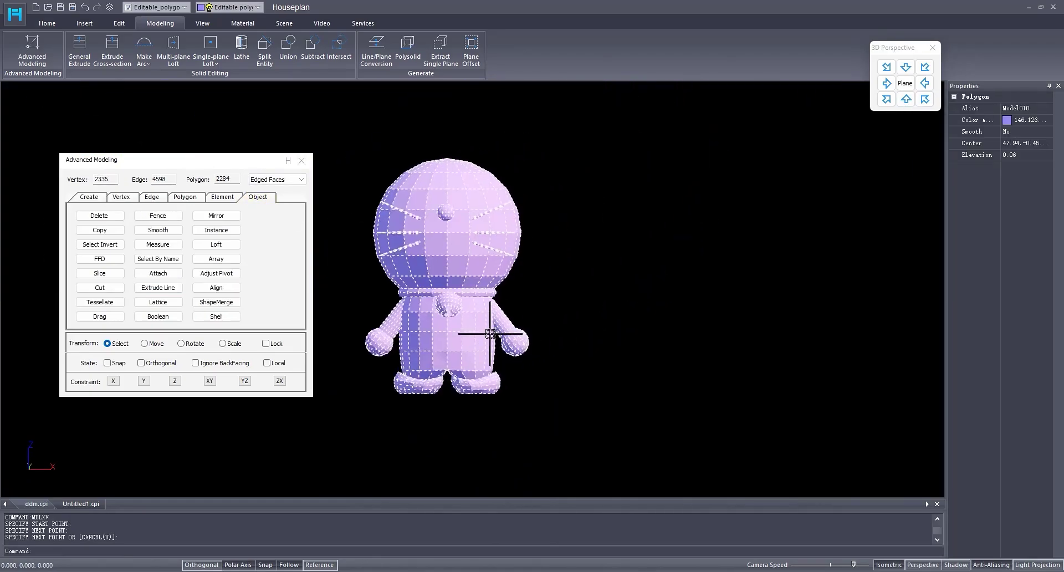
- Open the UV Editor for the selected figure and select all of its polygons there
{"action": "left_click", "coordinate": [907, 99]}
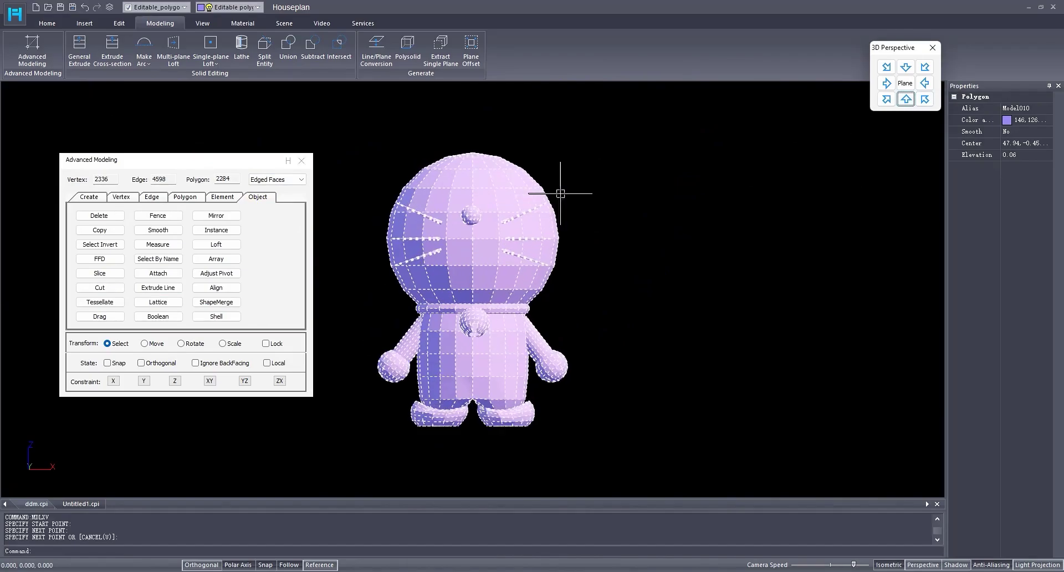
{"action": "left_click", "coordinate": [245, 25]}
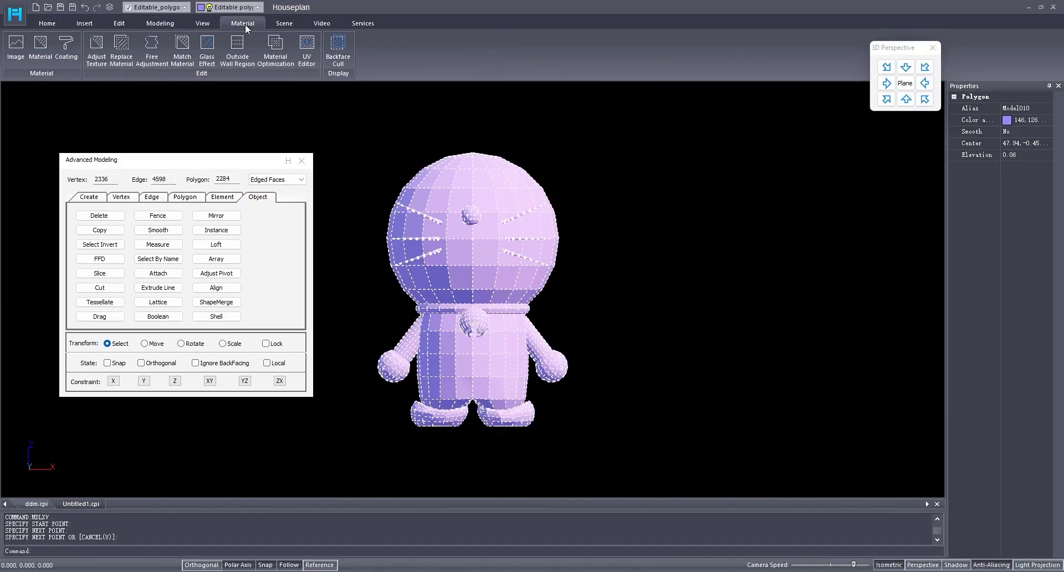
{"action": "left_click", "coordinate": [307, 57]}
{"action": "scroll", "coordinate": [736, 275], "scroll_direction": "down", "scroll_amount": 5}
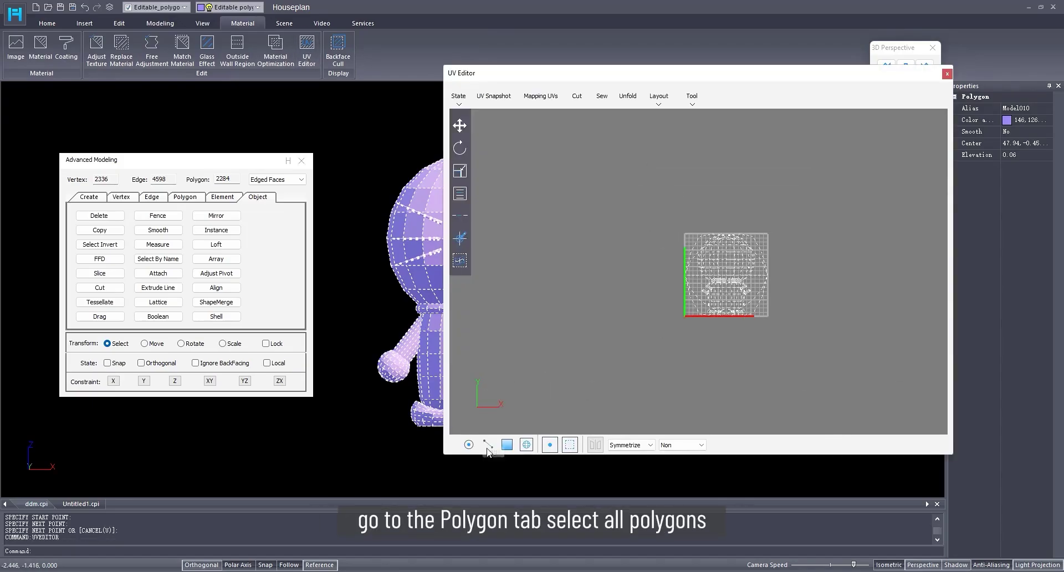
{"action": "left_click", "coordinate": [507, 445]}
{"action": "key", "text": "ctrl+a"}
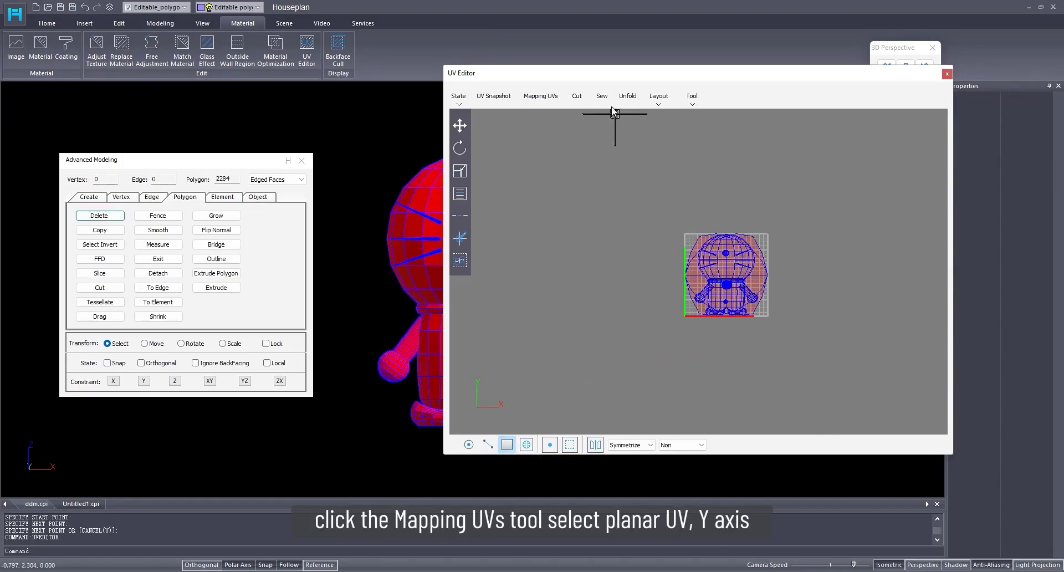
- Apply planar UV mapping along the Y axis to all polygons and scale the UV layout to match the figure's proportions
{"action": "left_click", "coordinate": [541, 95]}
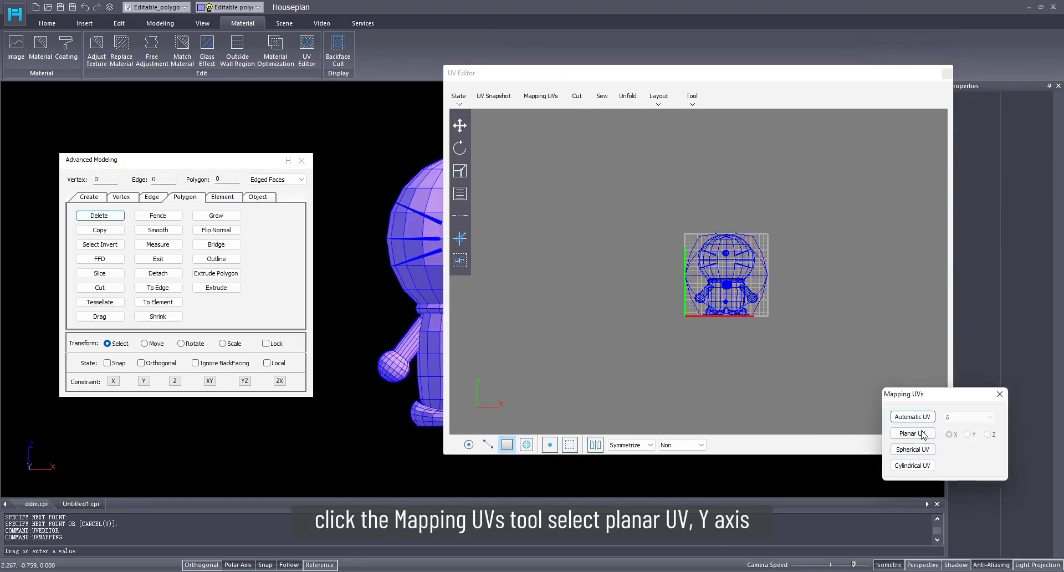
{"action": "left_click", "coordinate": [912, 433]}
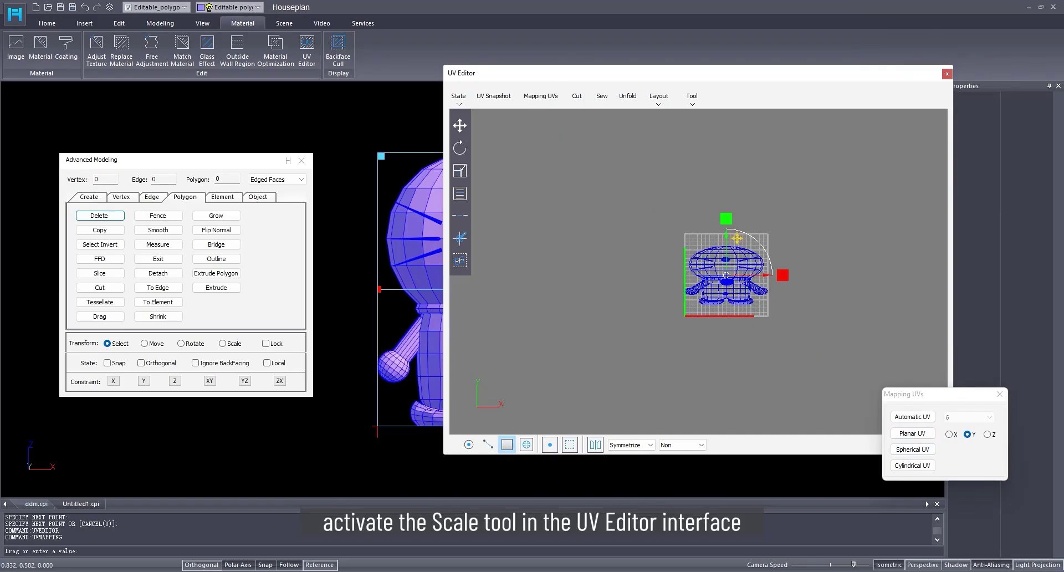
{"action": "scroll", "coordinate": [713, 270], "scroll_direction": "up", "scroll_amount": 5}
{"action": "left_click_drag", "start_coordinate": [713, 270], "coordinate": [712, 241]}
{"action": "left_click_drag", "start_coordinate": [770, 326], "coordinate": [745, 327]}
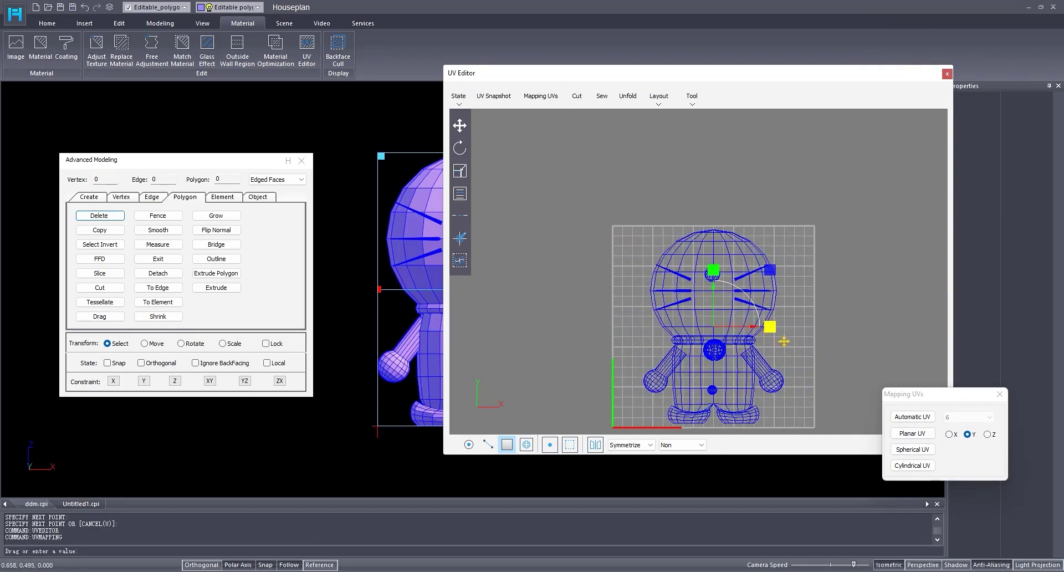
{"action": "left_click", "coordinate": [1000, 398]}
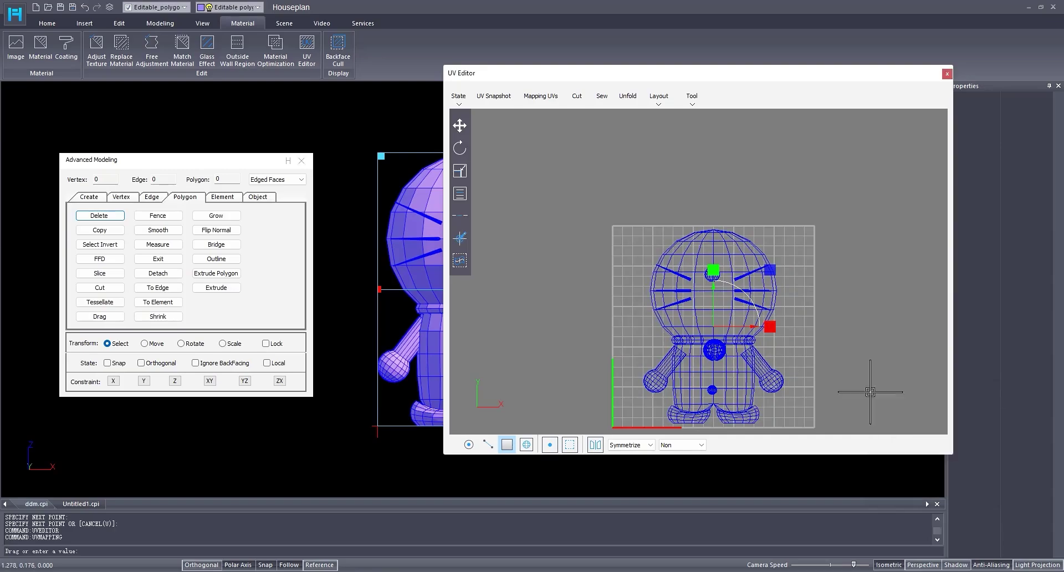
{"action": "key", "text": "Escape"}
- Cut the UVs along the side edges dividing head, body and feet into front and back, and turn on Texture Borders
{"action": "middle_click_drag", "start_coordinate": [346, 273], "coordinate": [296, 283]}
{"action": "middle_click_drag", "start_coordinate": [391, 274], "coordinate": [380, 219], "text": "shift"}
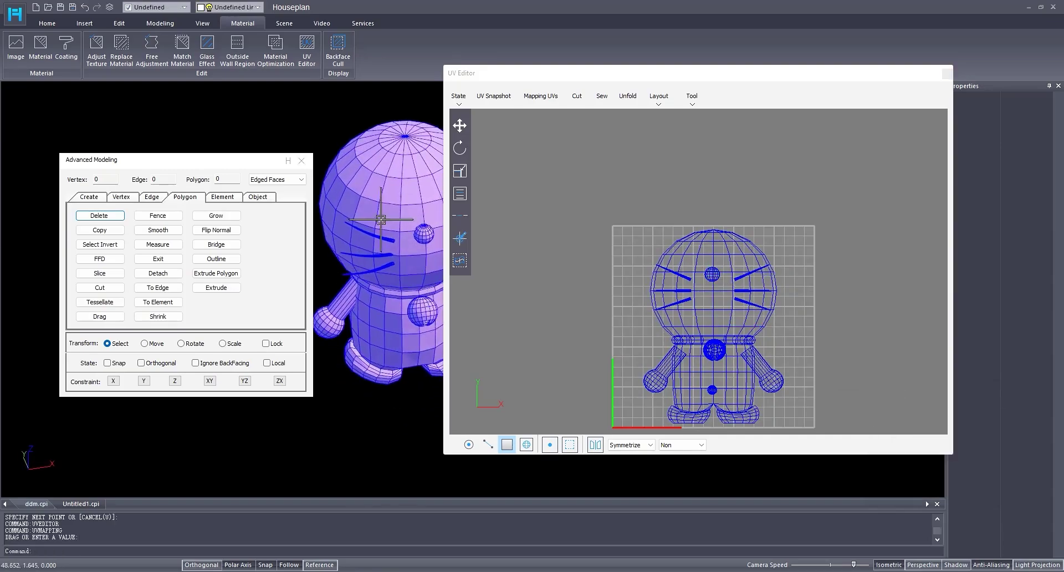
{"action": "middle_click_drag", "start_coordinate": [362, 161], "coordinate": [377, 214]}
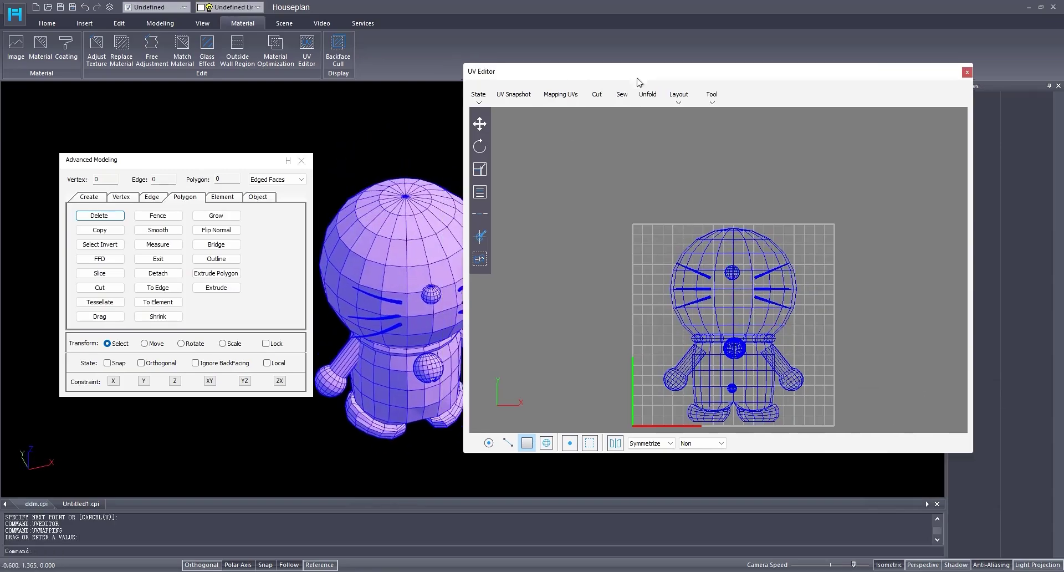
{"action": "left_click_drag", "start_coordinate": [637, 75], "coordinate": [841, 80]}
{"action": "scroll", "coordinate": [425, 302], "scroll_direction": "up", "scroll_amount": 2}
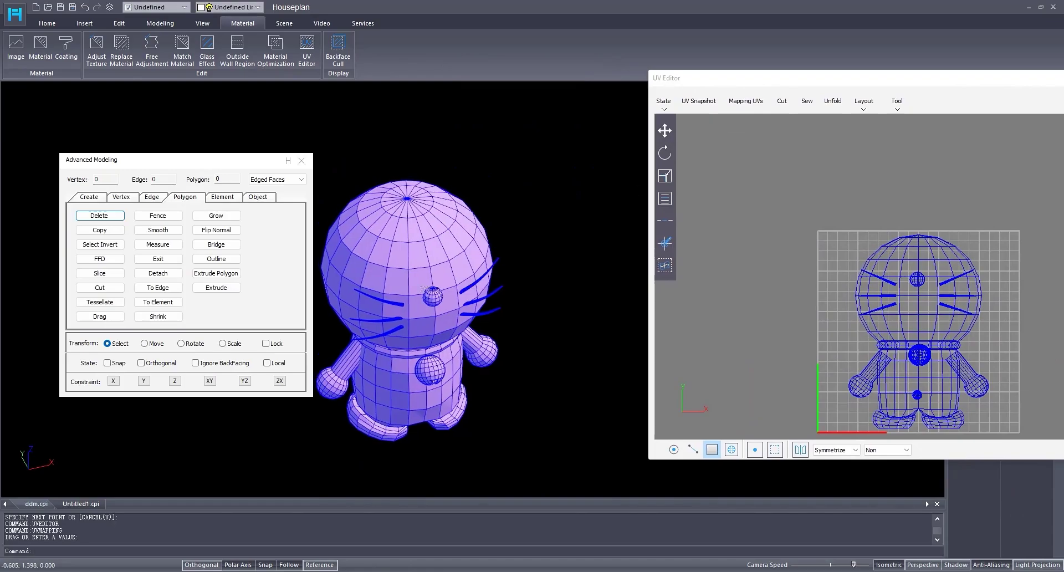
{"action": "left_click", "coordinate": [693, 450]}
{"action": "middle_click_drag", "start_coordinate": [549, 280], "coordinate": [506, 287], "text": "shift"}
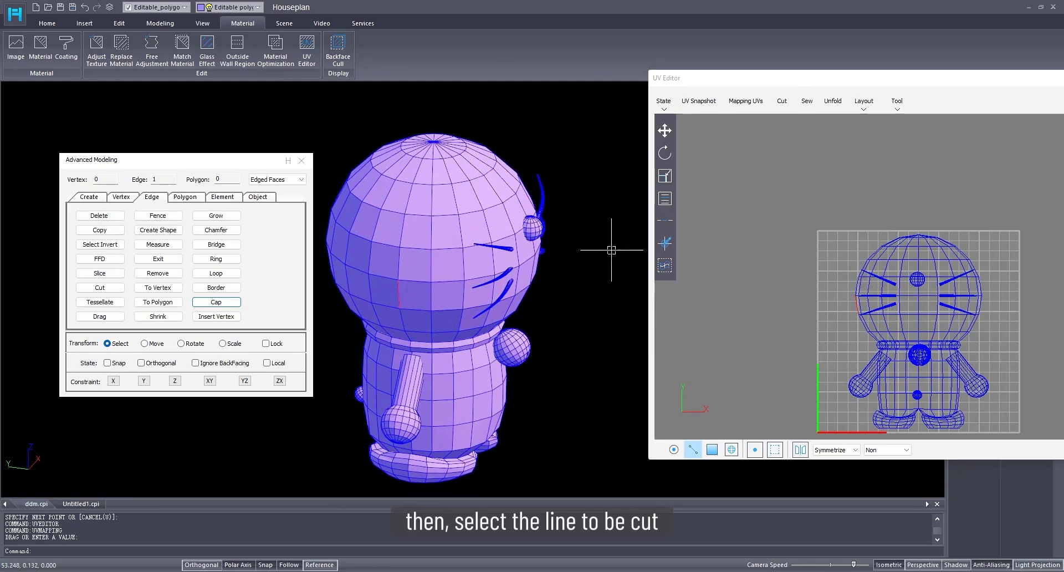
{"action": "left_click", "coordinate": [665, 221]}
{"action": "middle_click_drag", "start_coordinate": [665, 221], "coordinate": [612, 418]}
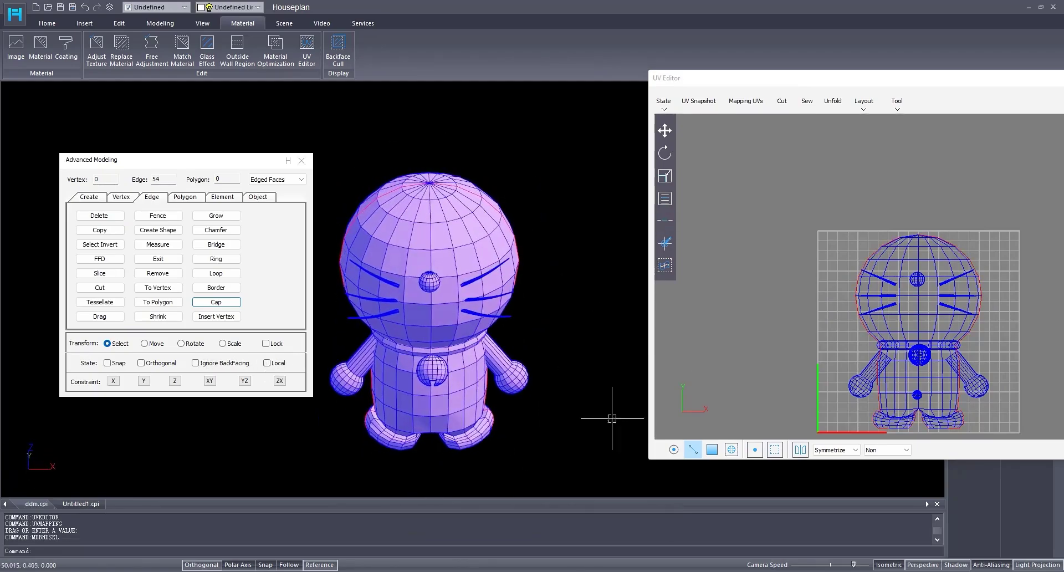
{"action": "left_click", "coordinate": [784, 105]}
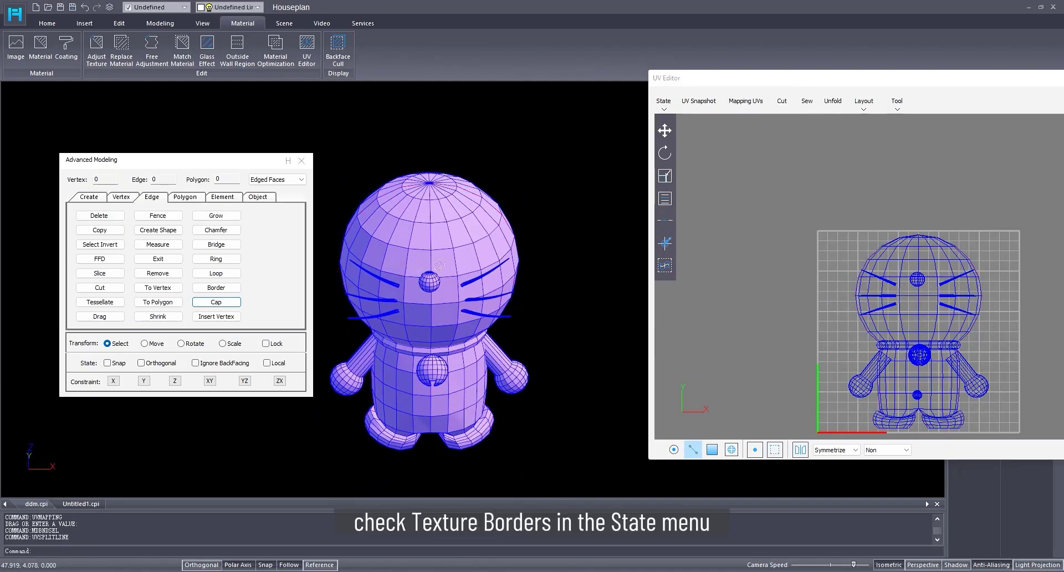
{"action": "left_click", "coordinate": [666, 111]}
{"action": "left_click", "coordinate": [687, 114]}
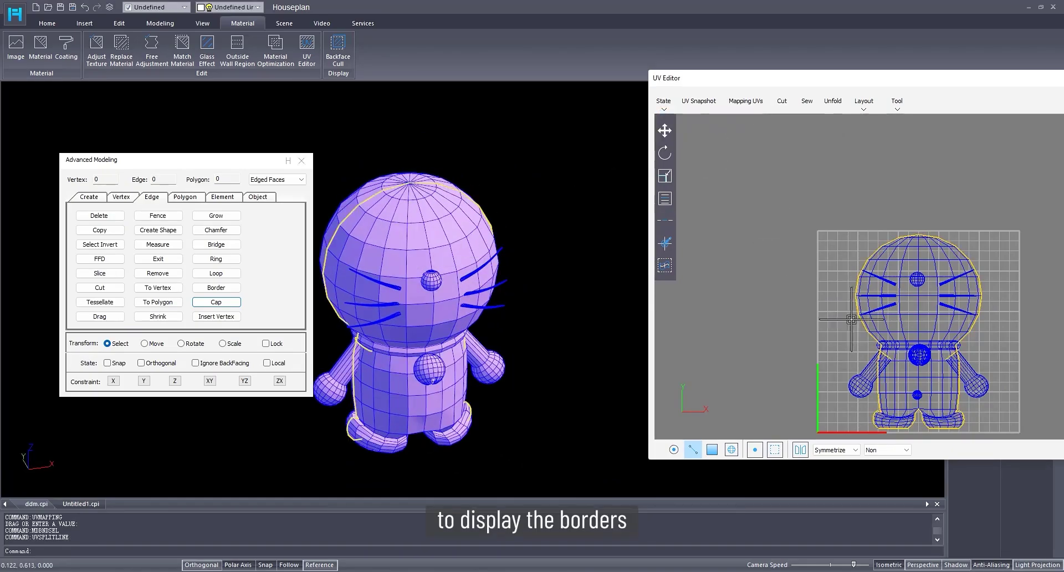
- Select the edge loops where both arms meet the hands and cut the UVs along them
{"action": "scroll", "coordinate": [327, 375], "scroll_direction": "up", "scroll_amount": 6}
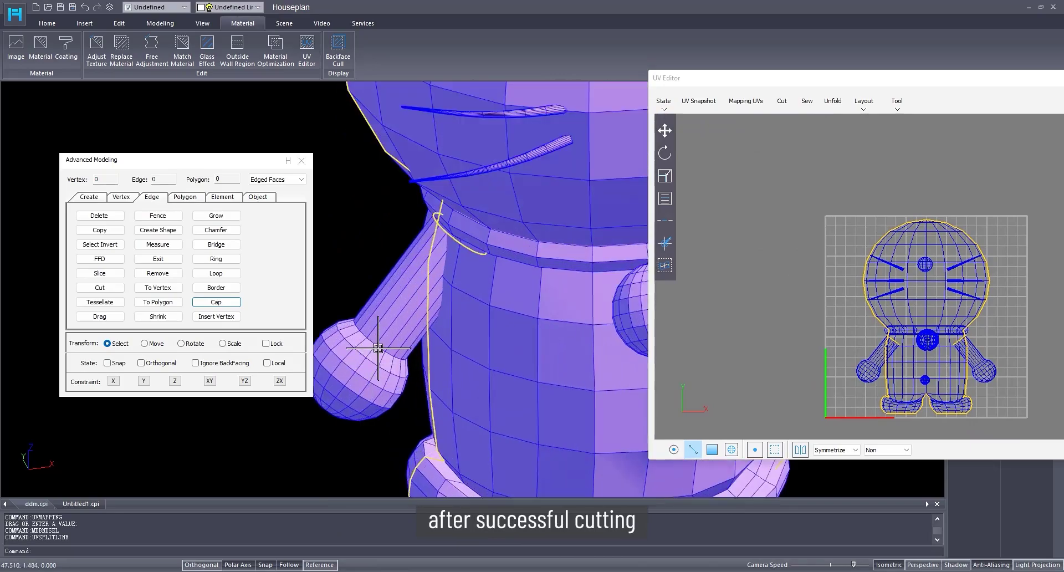
{"action": "scroll", "coordinate": [377, 349], "scroll_direction": "up", "scroll_amount": 3}
{"action": "double_click", "coordinate": [394, 349]}
{"action": "scroll", "coordinate": [401, 354], "scroll_direction": "down", "scroll_amount": 4}
{"action": "middle_click_drag", "start_coordinate": [449, 370], "coordinate": [320, 367]}
{"action": "middle_click_drag", "start_coordinate": [538, 364], "coordinate": [294, 324]}
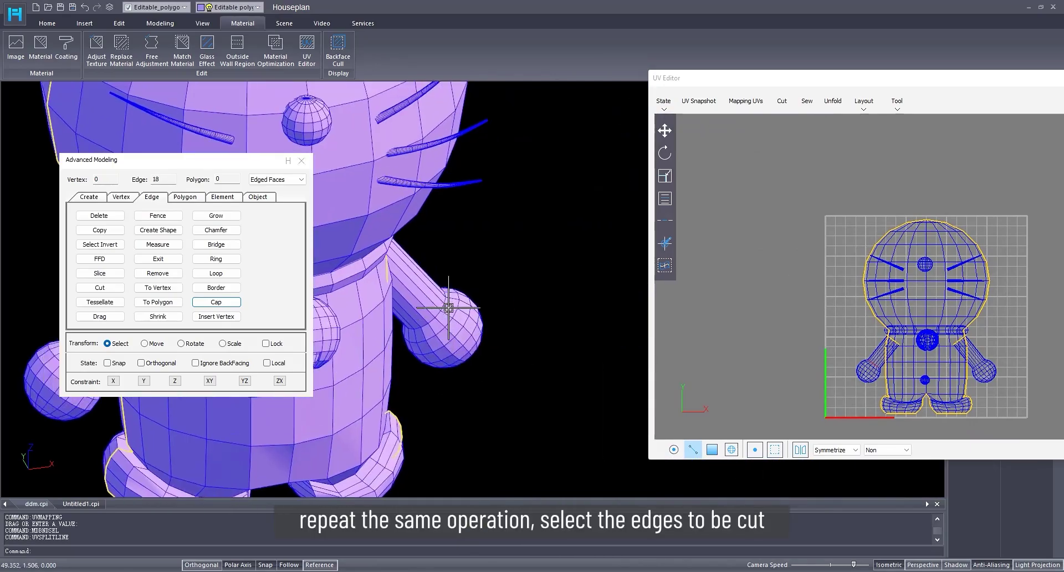
{"action": "scroll", "coordinate": [451, 305], "scroll_direction": "up", "scroll_amount": 5}
{"action": "scroll", "coordinate": [446, 325], "scroll_direction": "down", "scroll_amount": 6}
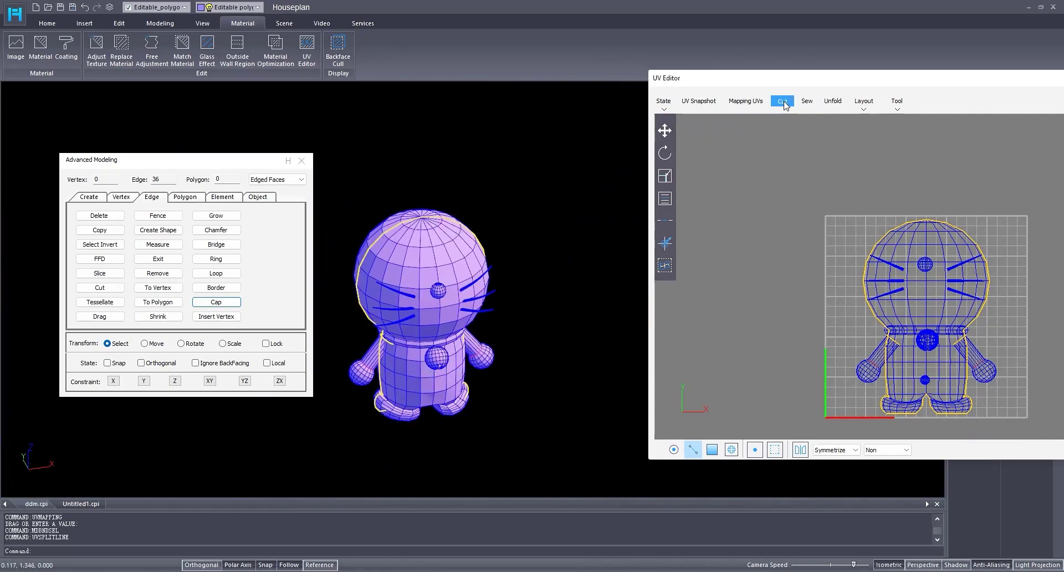
- Select the edge loops where both feet meet the body and cut the UVs along them
{"action": "middle_click_drag", "start_coordinate": [417, 416], "coordinate": [439, 331]}
{"action": "scroll", "coordinate": [440, 331], "scroll_direction": "up", "scroll_amount": 6}
{"action": "scroll", "coordinate": [438, 331], "scroll_direction": "up", "scroll_amount": 5}
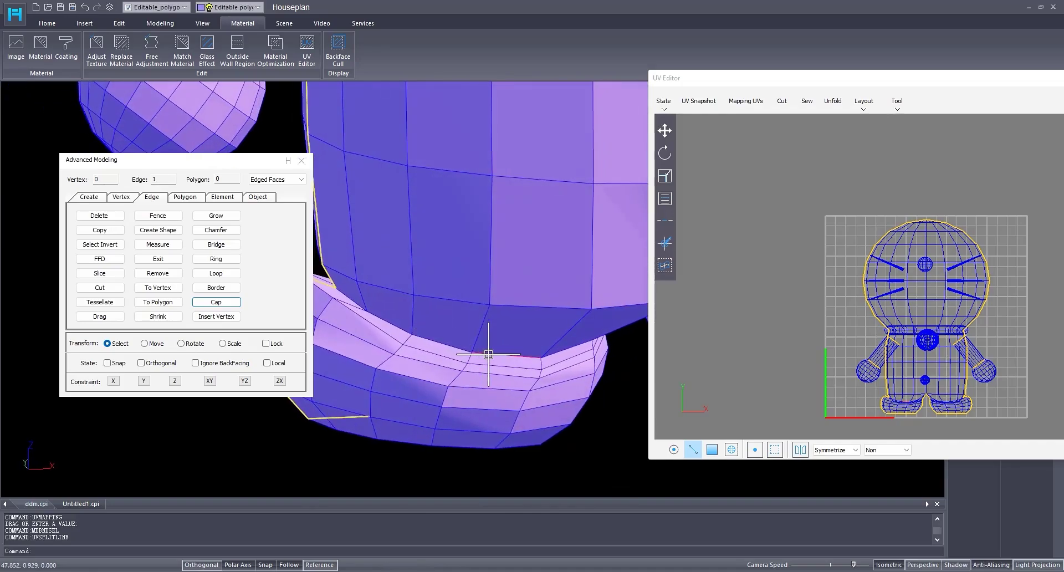
{"action": "scroll", "coordinate": [521, 358], "scroll_direction": "down", "scroll_amount": 3}
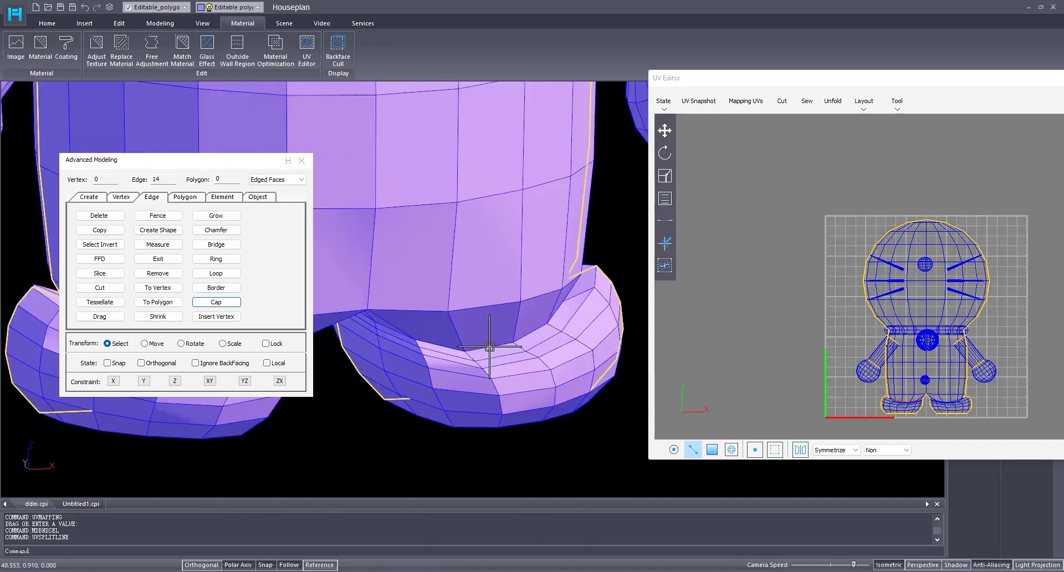
{"action": "scroll", "coordinate": [504, 347], "scroll_direction": "down", "scroll_amount": 6}
{"action": "middle_click_drag", "start_coordinate": [507, 360], "coordinate": [494, 385], "text": "shift"}
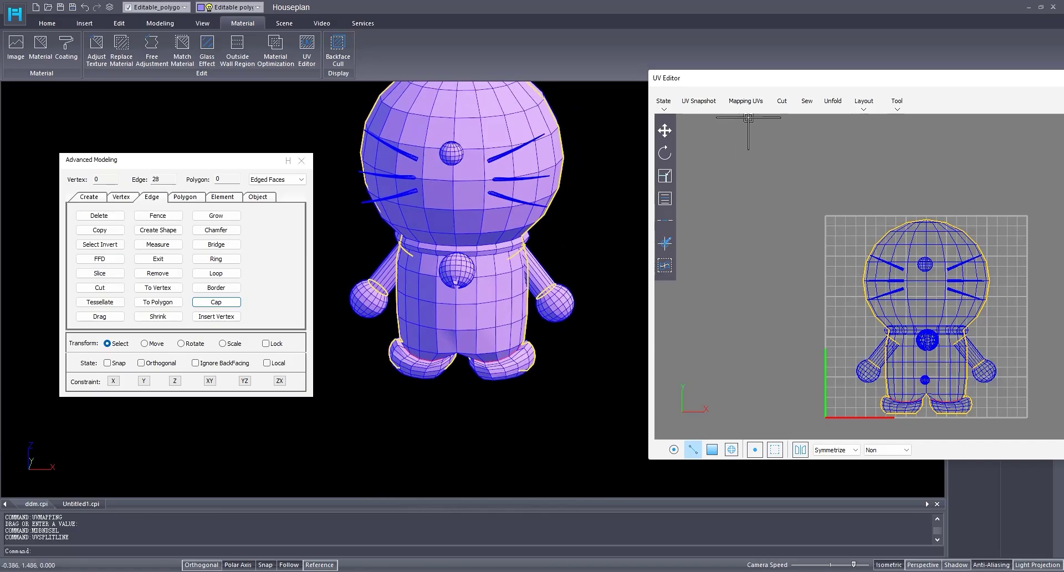
{"action": "middle_click_drag", "start_coordinate": [965, 383], "coordinate": [958, 384]}
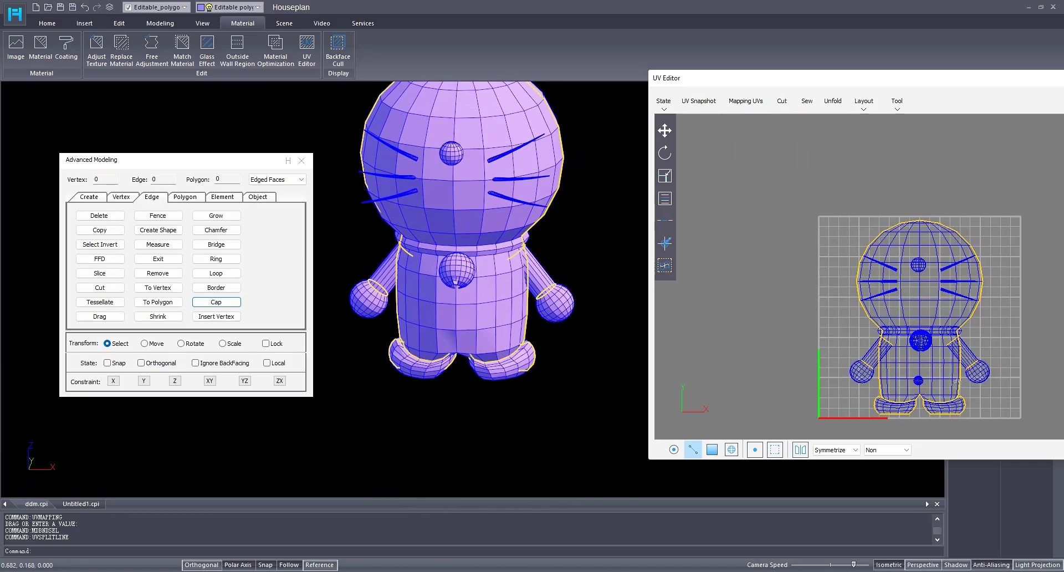
{"action": "key", "text": "Escape"}
- Select the front UV shell of the head and body and move it outside the UV tile, beside the remaining shells
{"action": "scroll", "coordinate": [433, 335], "scroll_direction": "down", "scroll_amount": 3}
{"action": "middle_click_drag", "start_coordinate": [889, 243], "coordinate": [876, 251]}
{"action": "left_click_drag", "start_coordinate": [857, 85], "coordinate": [775, 66]}
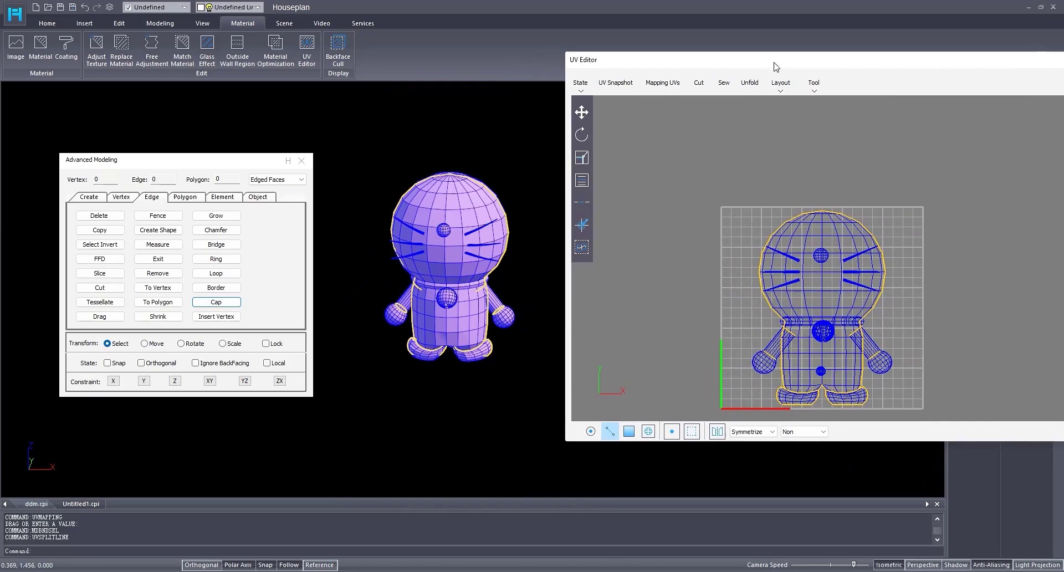
{"action": "left_click", "coordinate": [630, 431]}
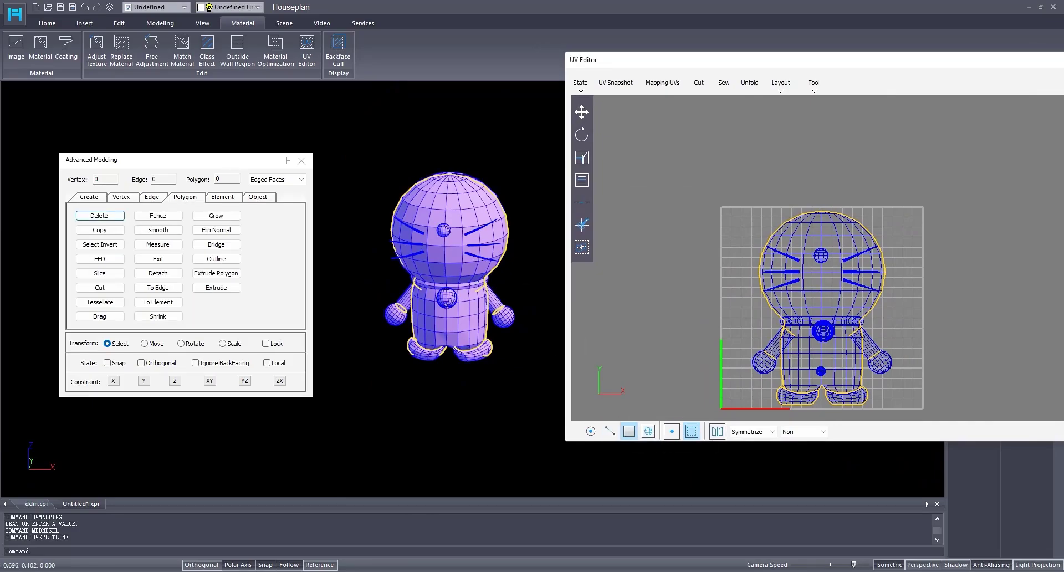
{"action": "left_click", "coordinate": [427, 251]}
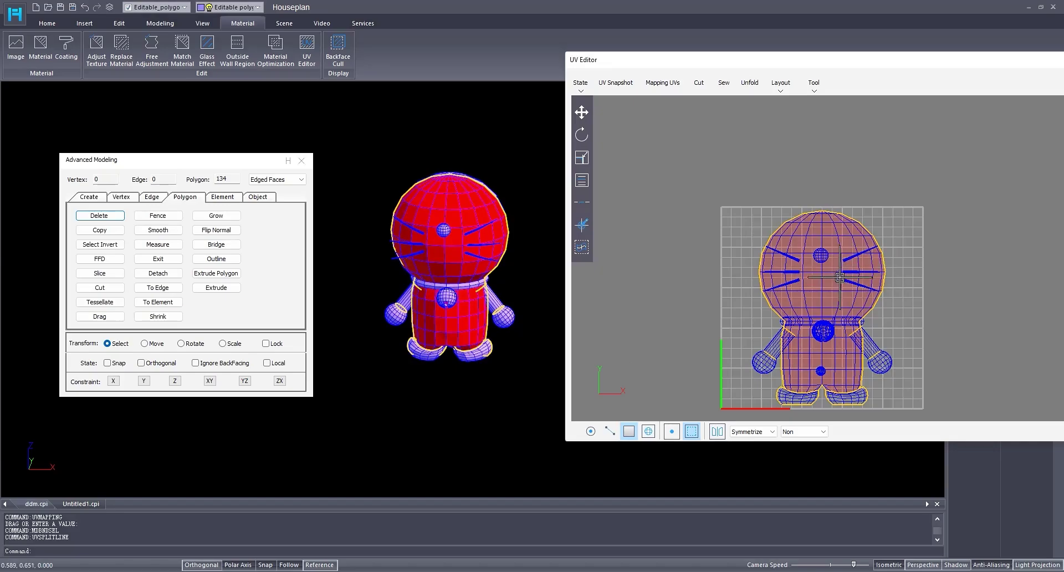
{"action": "left_click", "coordinate": [581, 112]}
{"action": "scroll", "coordinate": [871, 289], "scroll_direction": "down", "scroll_amount": 1}
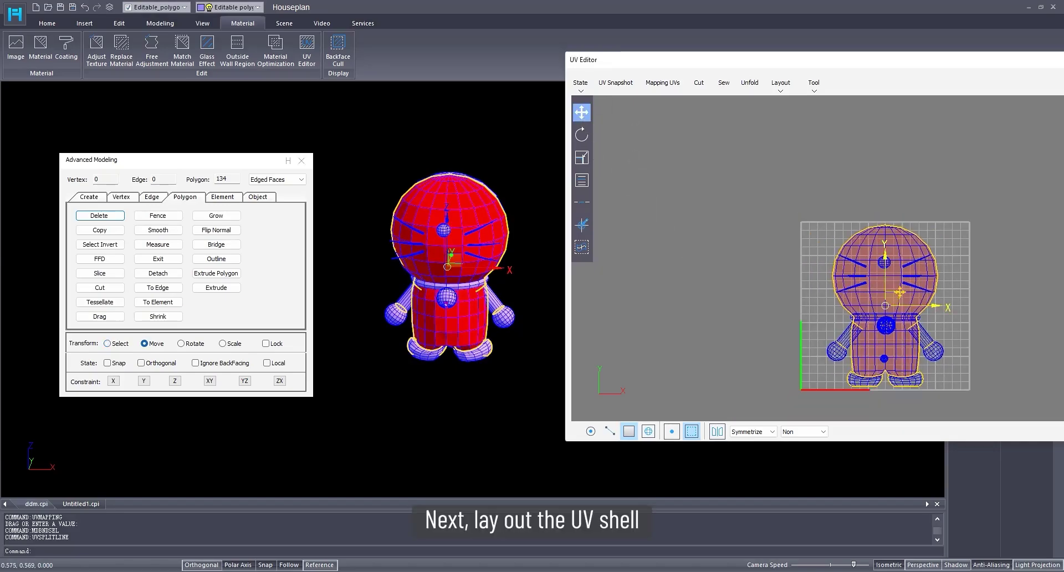
{"action": "left_click_drag", "start_coordinate": [900, 292], "coordinate": [675, 287]}
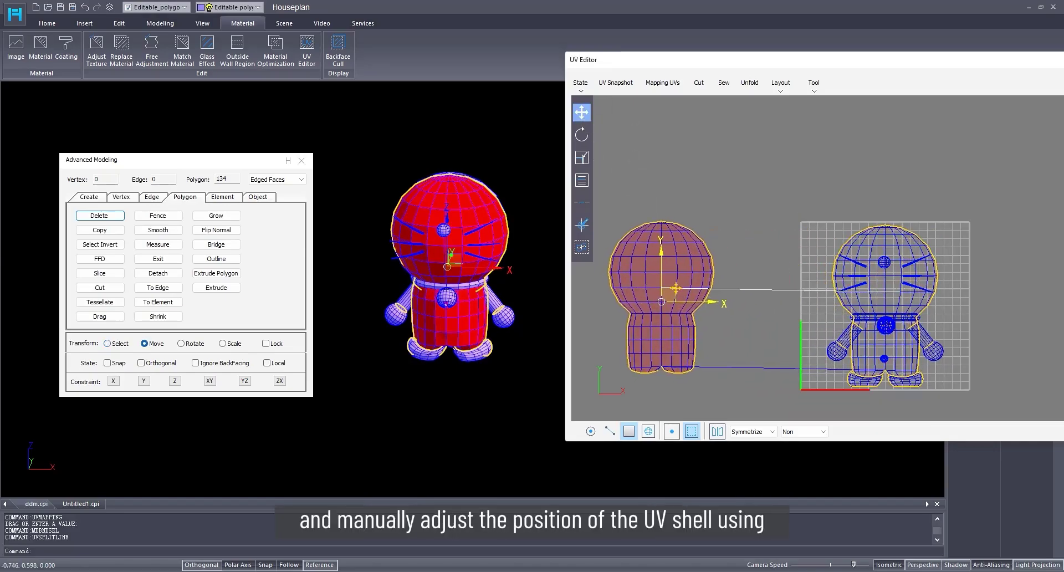
- Scale the back shell of the head and body to about half size and move it to the UV tile's upper-left corner
{"action": "scroll", "coordinate": [883, 328], "scroll_direction": "up", "scroll_amount": 3}
{"action": "scroll", "coordinate": [884, 327], "scroll_direction": "down", "scroll_amount": 3}
{"action": "middle_click_drag", "start_coordinate": [883, 327], "coordinate": [826, 335]}
{"action": "left_click", "coordinate": [824, 304]}
{"action": "scroll", "coordinate": [831, 305], "scroll_direction": "down", "scroll_amount": 2}
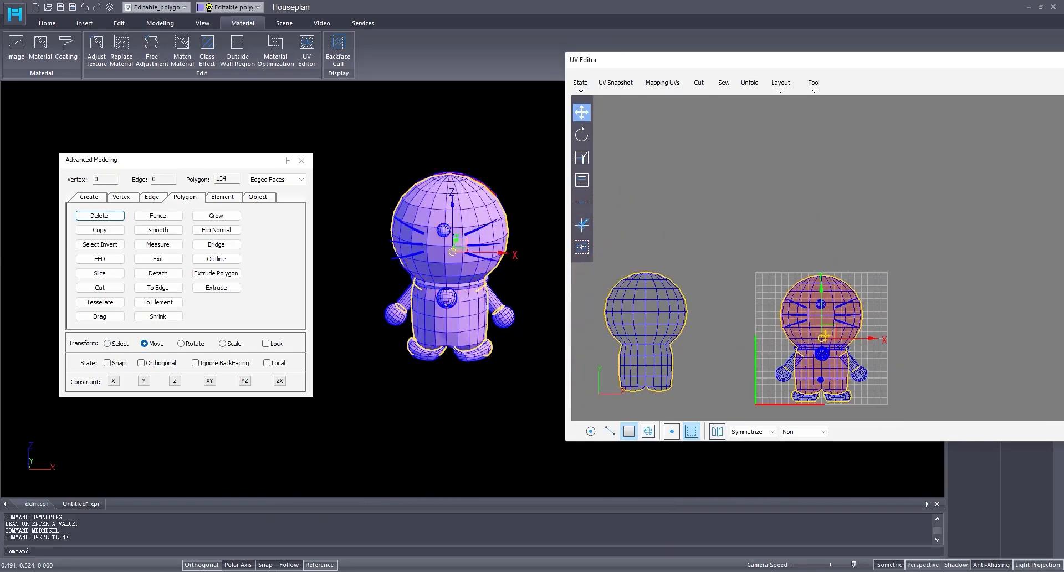
{"action": "left_click", "coordinate": [581, 159]}
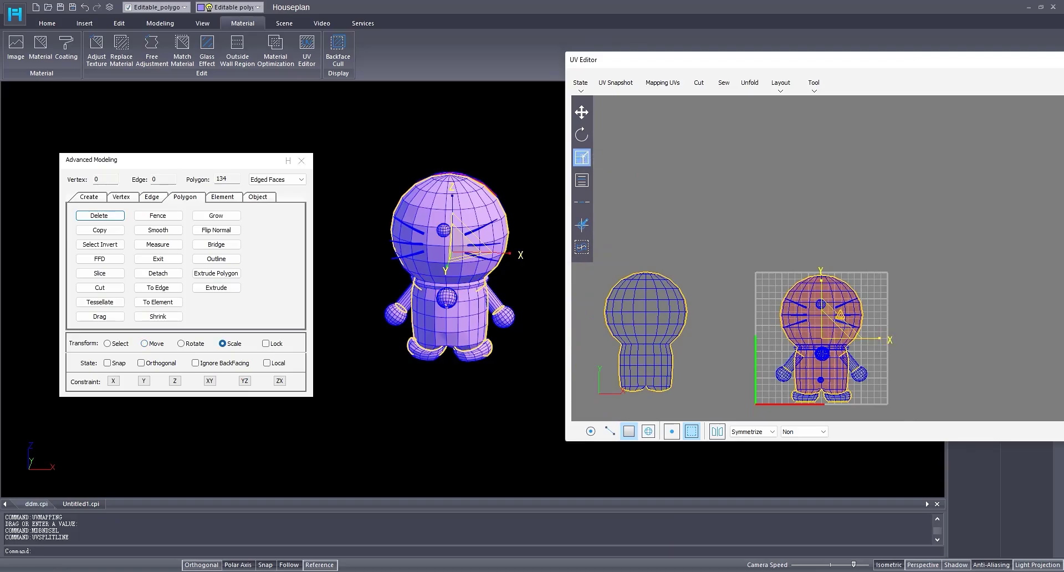
{"action": "left_click_drag", "start_coordinate": [841, 314], "coordinate": [832, 350]}
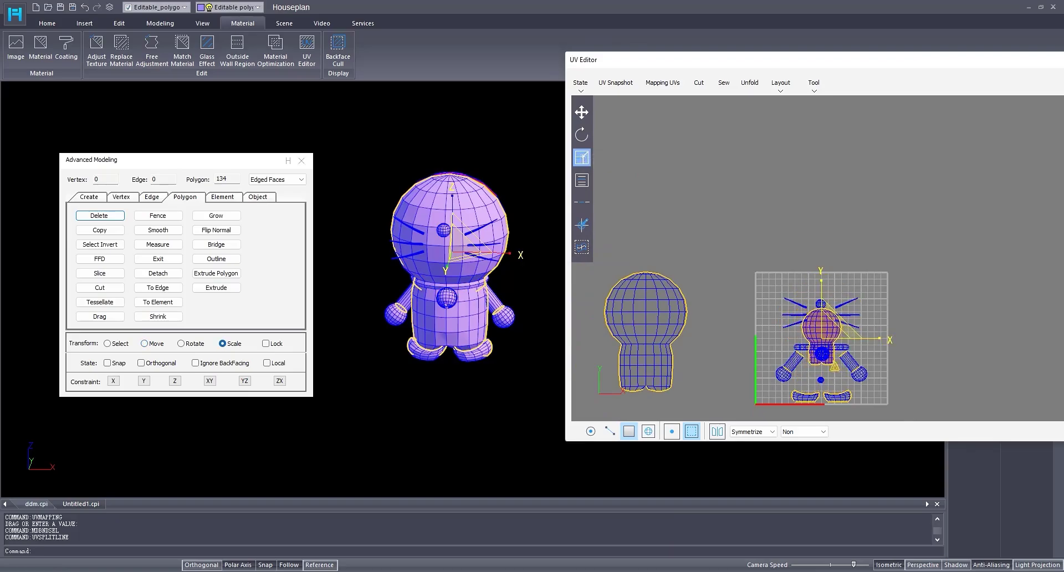
{"action": "middle_click_drag", "start_coordinate": [835, 366], "coordinate": [794, 294]}
{"action": "scroll", "coordinate": [795, 293], "scroll_direction": "up", "scroll_amount": 2}
{"action": "left_click", "coordinate": [582, 112]}
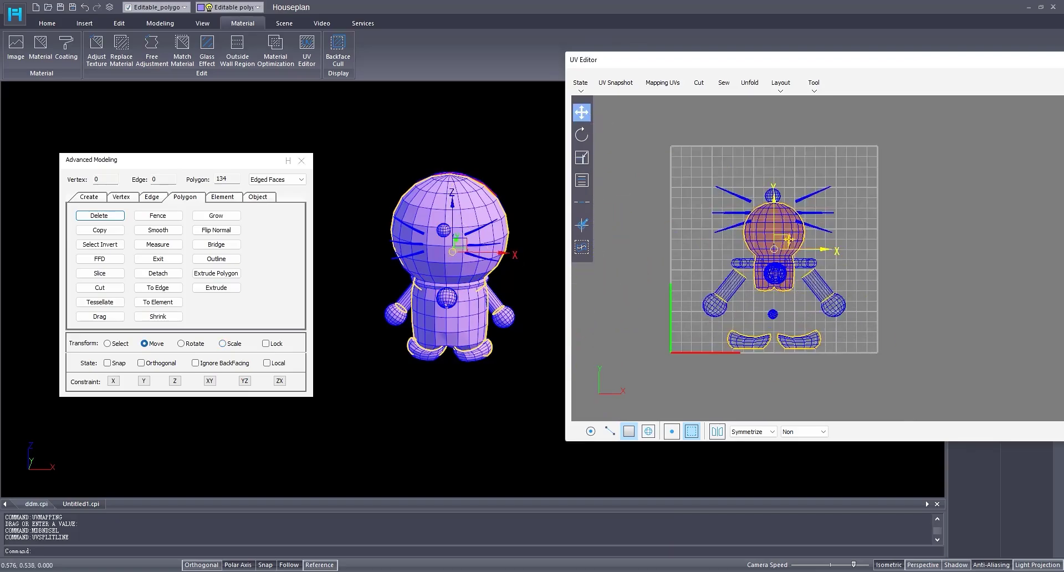
{"action": "left_click_drag", "start_coordinate": [792, 228], "coordinate": [697, 124]}
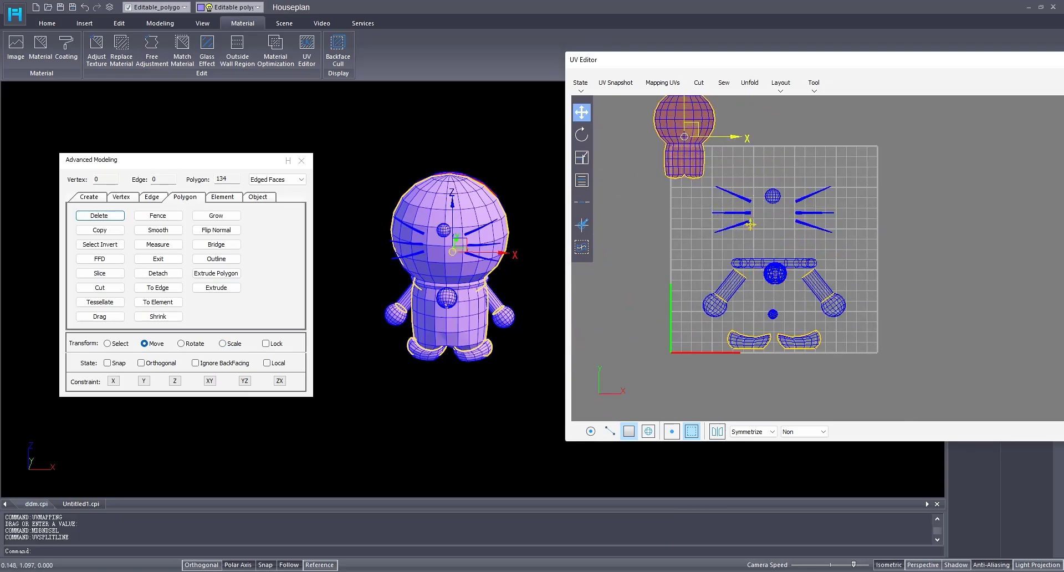
- Select the three whisker UV shells on the side nearest the body shell and mirror them horizontally with an X scale of -100
{"action": "middle_click_drag", "start_coordinate": [752, 225], "coordinate": [739, 255]}
{"action": "scroll", "coordinate": [767, 272], "scroll_direction": "up", "scroll_amount": 3}
{"action": "scroll", "coordinate": [769, 249], "scroll_direction": "down", "scroll_amount": 3}
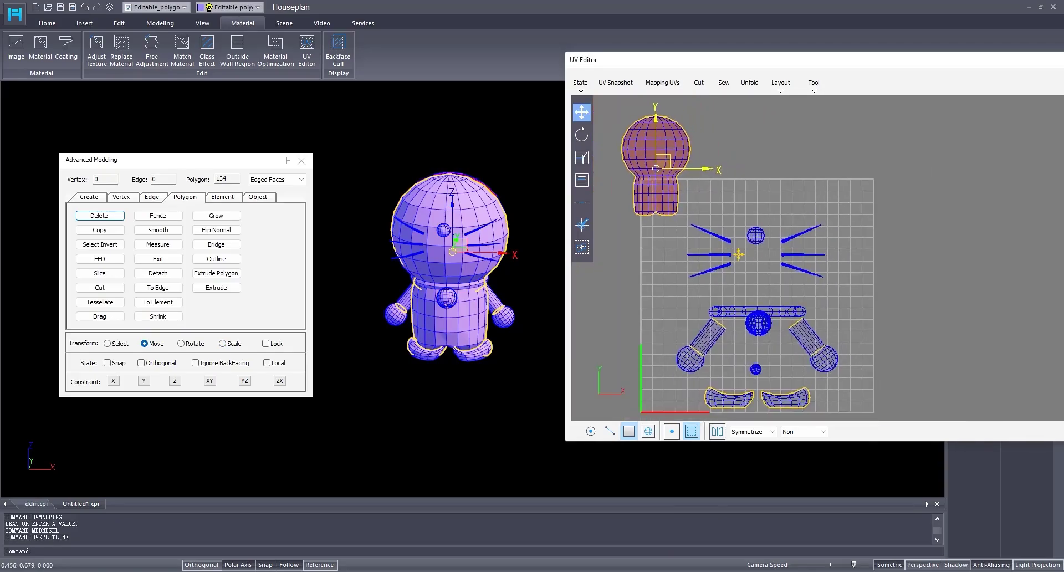
{"action": "scroll", "coordinate": [739, 261], "scroll_direction": "up", "scroll_amount": 2}
{"action": "scroll", "coordinate": [740, 269], "scroll_direction": "down", "scroll_amount": 2}
{"action": "scroll", "coordinate": [740, 272], "scroll_direction": "up", "scroll_amount": 2}
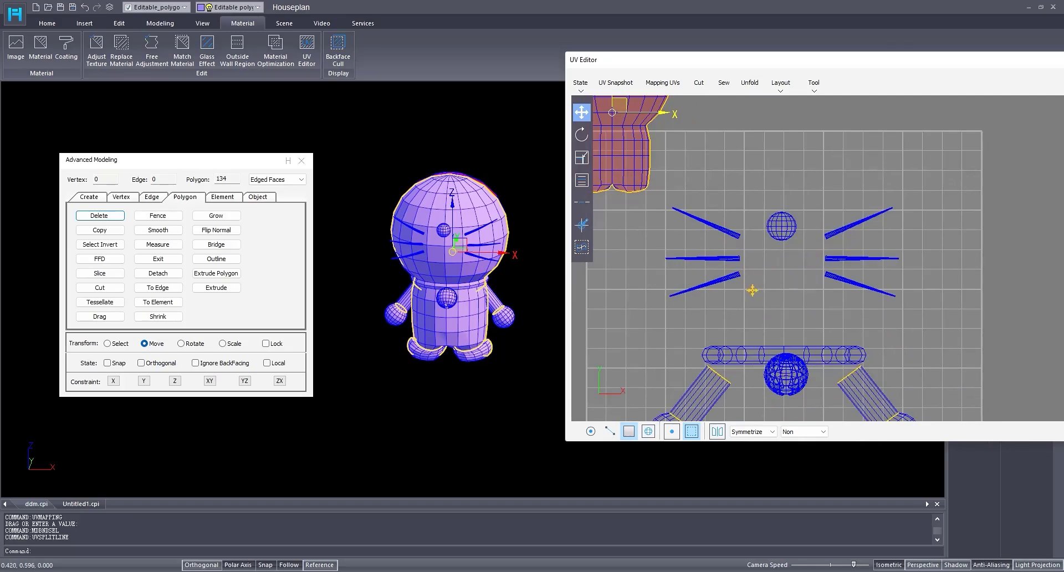
{"action": "left_click", "coordinate": [722, 258]}
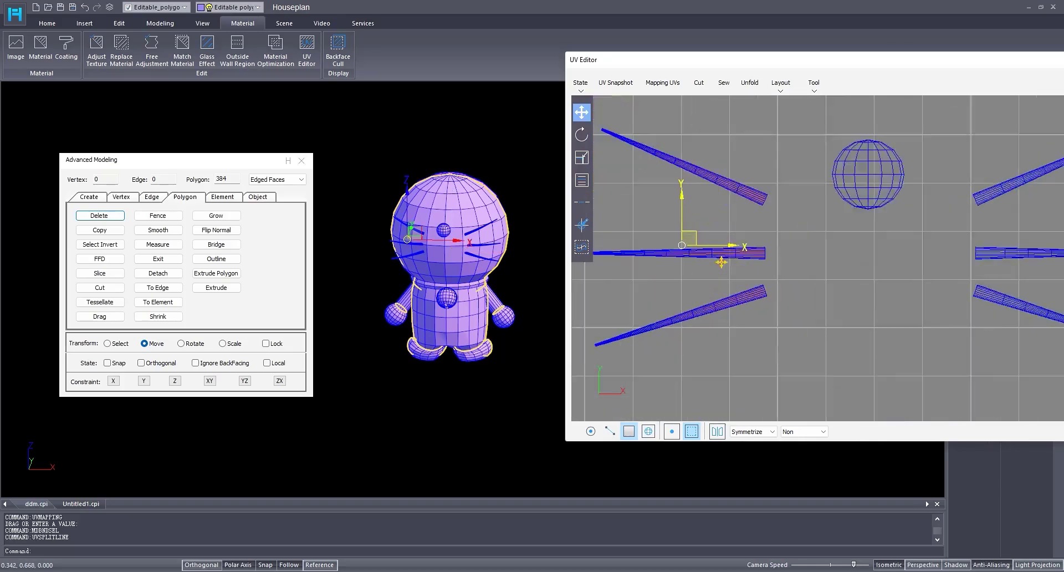
{"action": "scroll", "coordinate": [715, 259], "scroll_direction": "up", "scroll_amount": 2}
{"action": "scroll", "coordinate": [708, 261], "scroll_direction": "down", "scroll_amount": 1}
{"action": "right_click", "coordinate": [581, 157]}
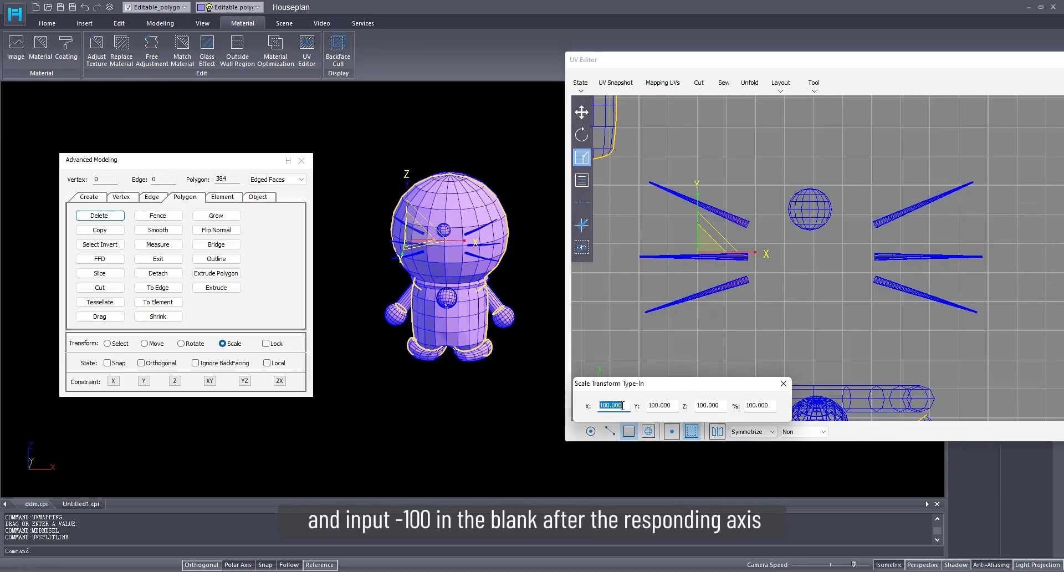
{"action": "key", "text": "Return"}
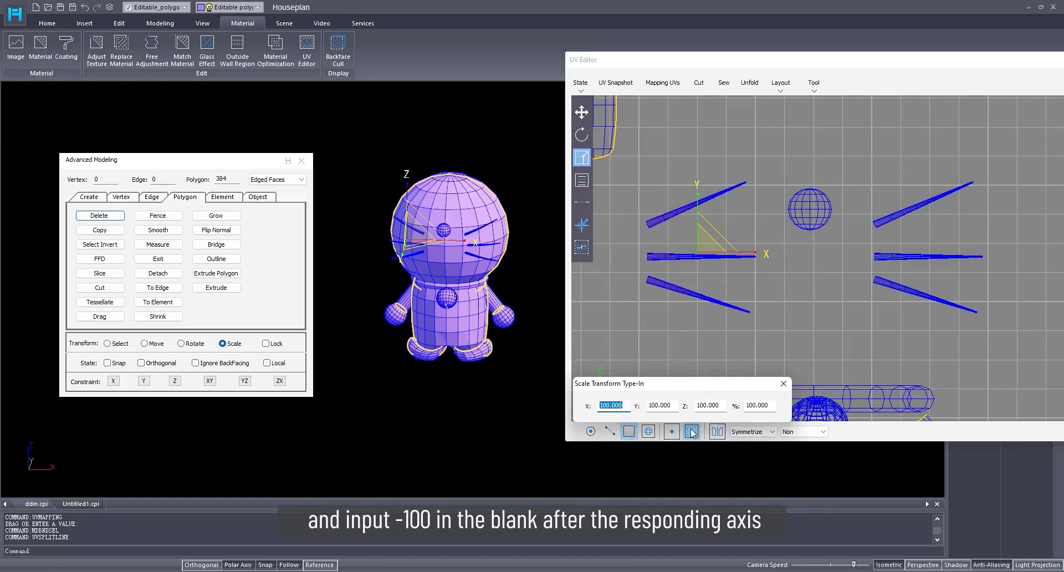
{"action": "left_click", "coordinate": [783, 383]}
{"action": "left_click", "coordinate": [582, 112]}
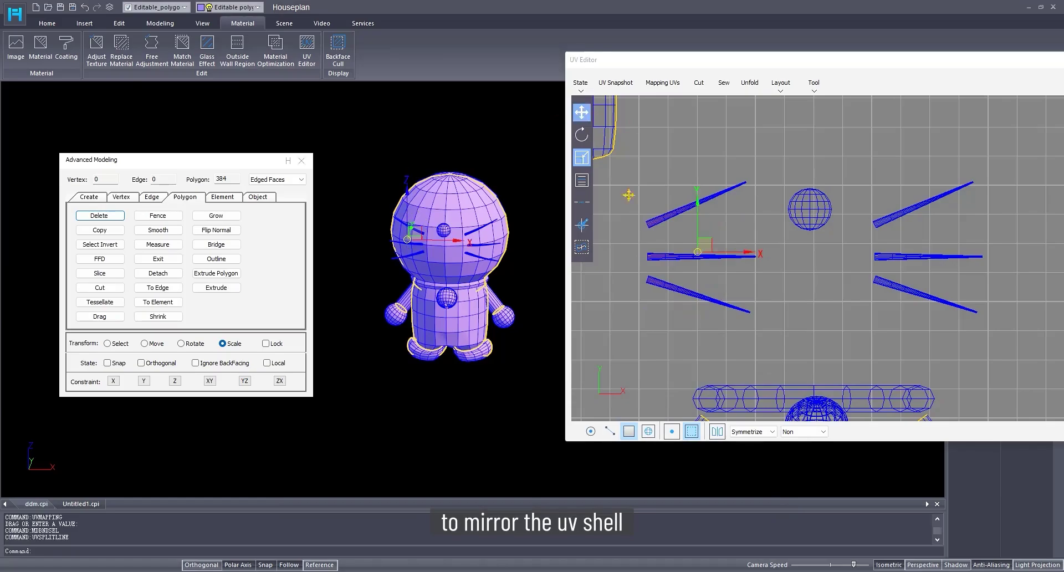
- Turn on snapping and move the mirrored whisker shells exactly onto the matching whisker shells of the other side
{"action": "scroll", "coordinate": [656, 269], "scroll_direction": "up", "scroll_amount": 1}
{"action": "scroll", "coordinate": [656, 268], "scroll_direction": "up", "scroll_amount": 2}
{"action": "scroll", "coordinate": [657, 269], "scroll_direction": "down", "scroll_amount": 3}
{"action": "middle_click_drag", "start_coordinate": [655, 291], "coordinate": [612, 312]}
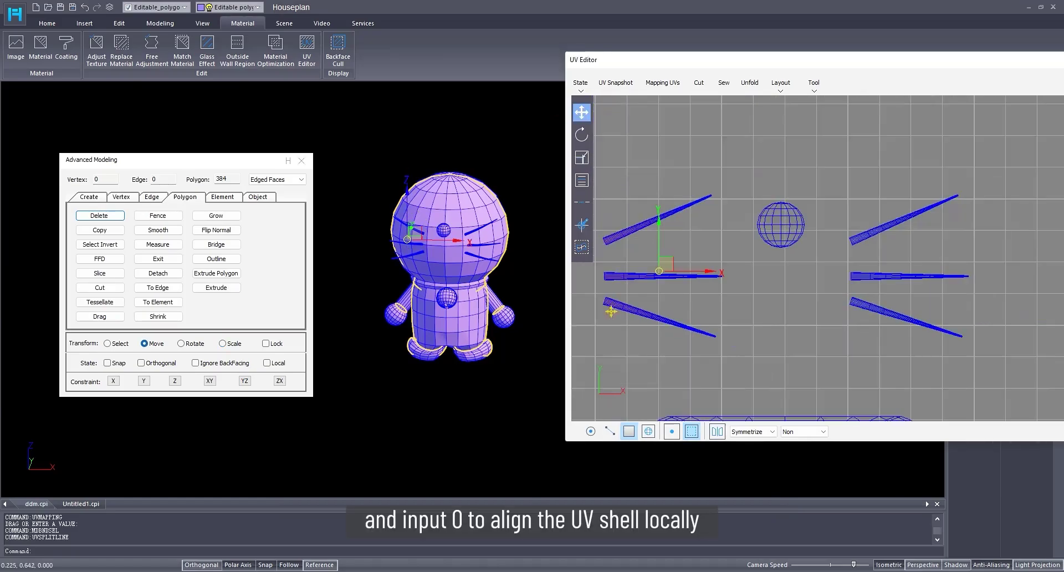
{"action": "left_click", "coordinate": [108, 363]}
{"action": "middle_click_drag", "start_coordinate": [609, 270], "coordinate": [602, 285]}
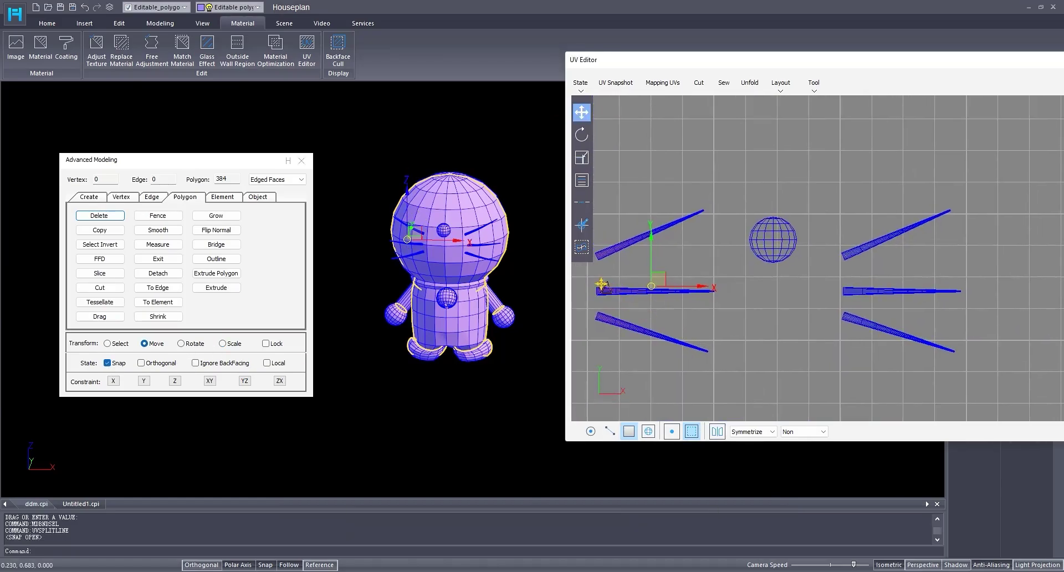
{"action": "left_click_drag", "start_coordinate": [597, 287], "coordinate": [844, 287]}
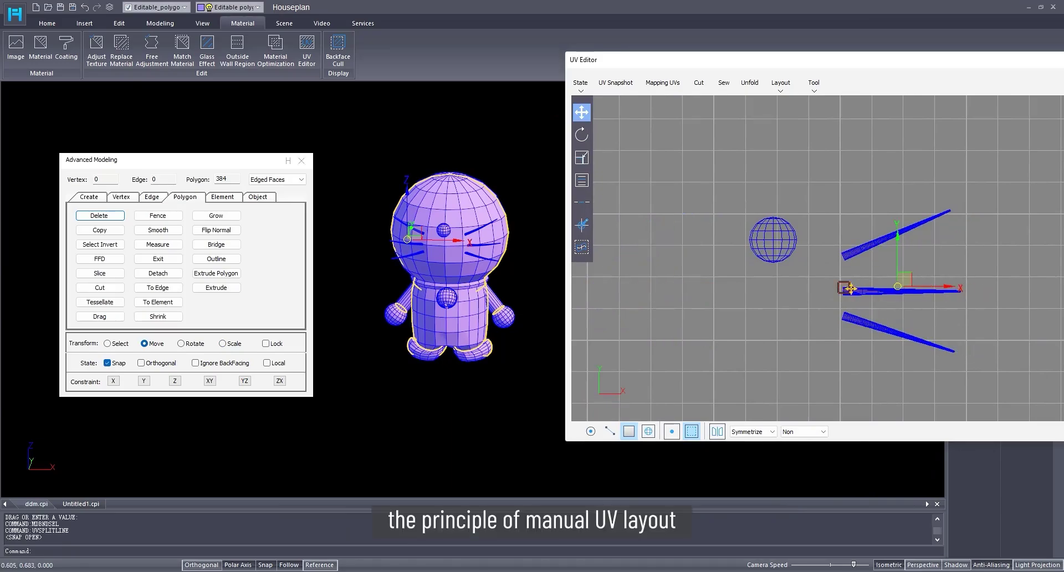
{"action": "scroll", "coordinate": [851, 288], "scroll_direction": "up", "scroll_amount": 4}
{"action": "left_click", "coordinate": [821, 286]}
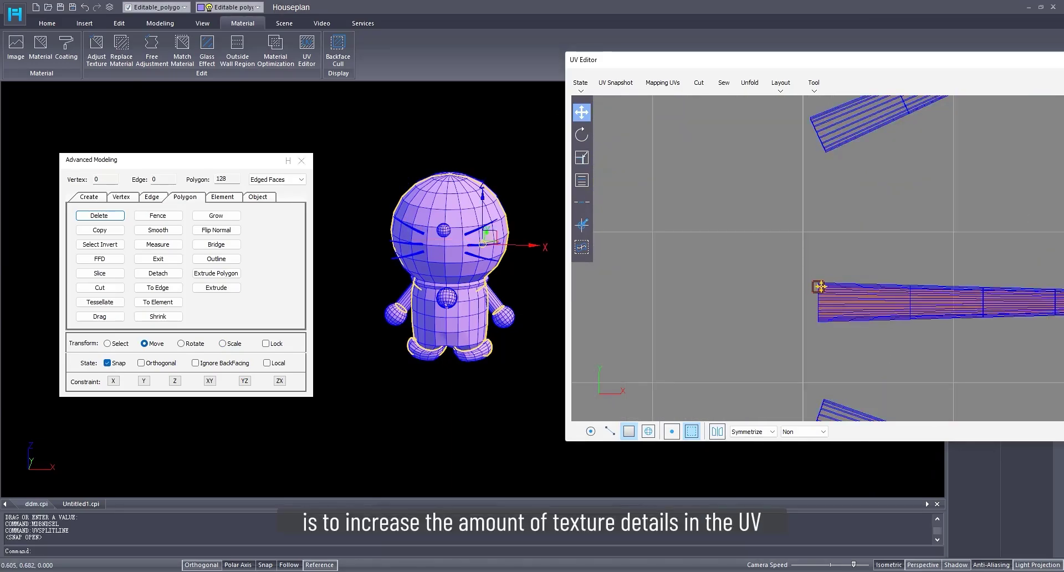
{"action": "scroll", "coordinate": [822, 285], "scroll_direction": "down", "scroll_amount": 5}
{"action": "key", "text": "ctrl+z"}
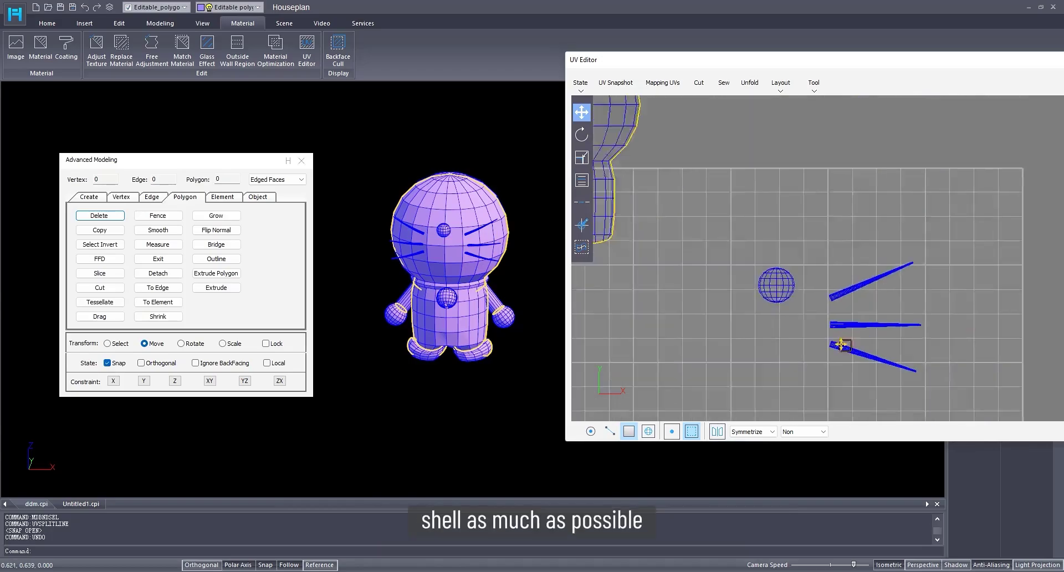
- Rotate the collar's UV shell 90 degrees to vertical and move it along the right edge of the UV tile
{"action": "scroll", "coordinate": [842, 344], "scroll_direction": "down", "scroll_amount": 4}
{"action": "left_click", "coordinate": [795, 259]}
{"action": "left_click", "coordinate": [582, 135]}
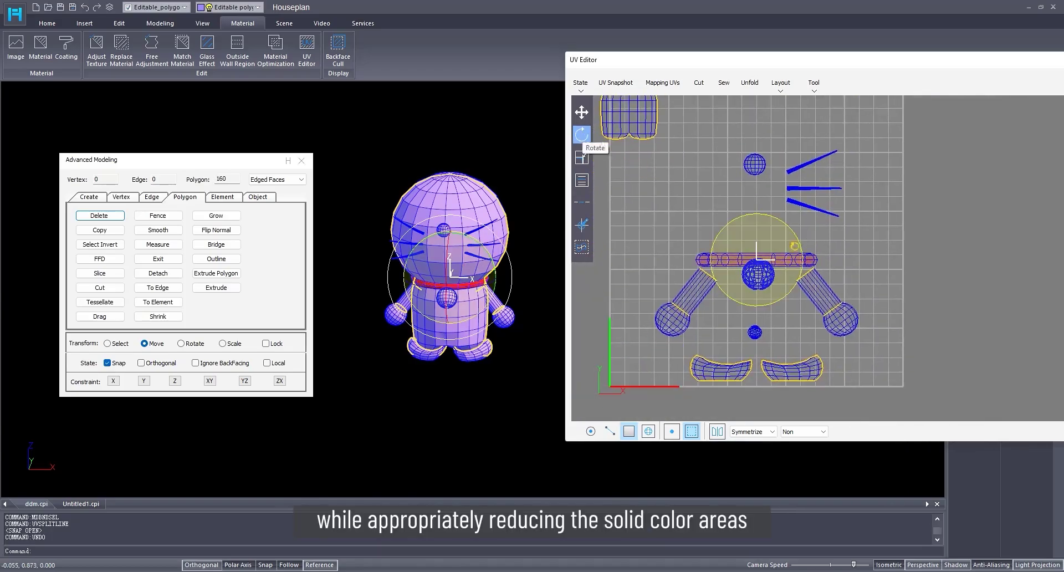
{"action": "left_click_drag", "start_coordinate": [795, 235], "coordinate": [802, 327]}
{"action": "left_click", "coordinate": [582, 113]}
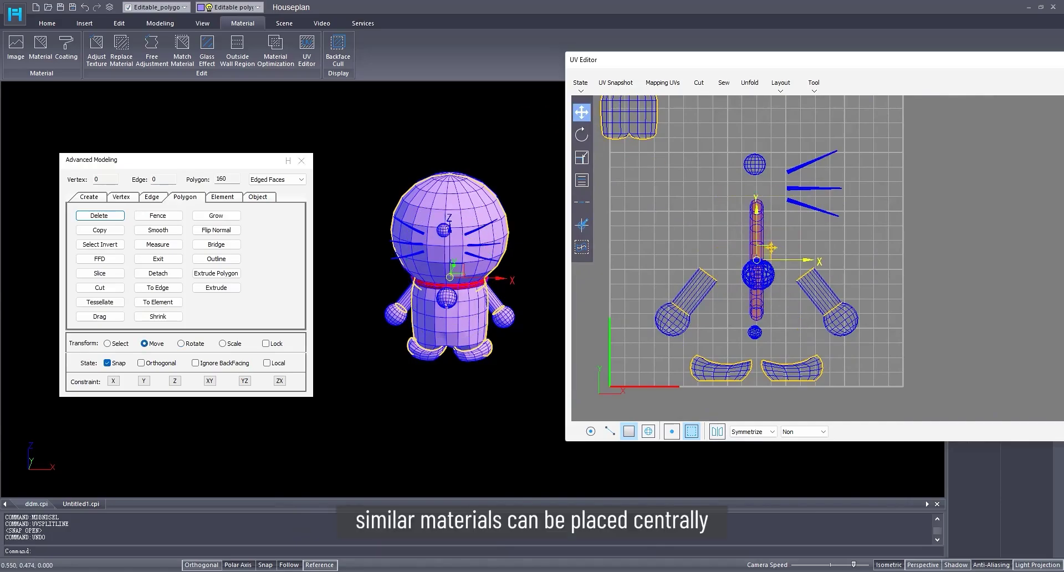
{"action": "left_click_drag", "start_coordinate": [757, 260], "coordinate": [893, 206]}
{"action": "middle_click_drag", "start_coordinate": [849, 247], "coordinate": [832, 296]}
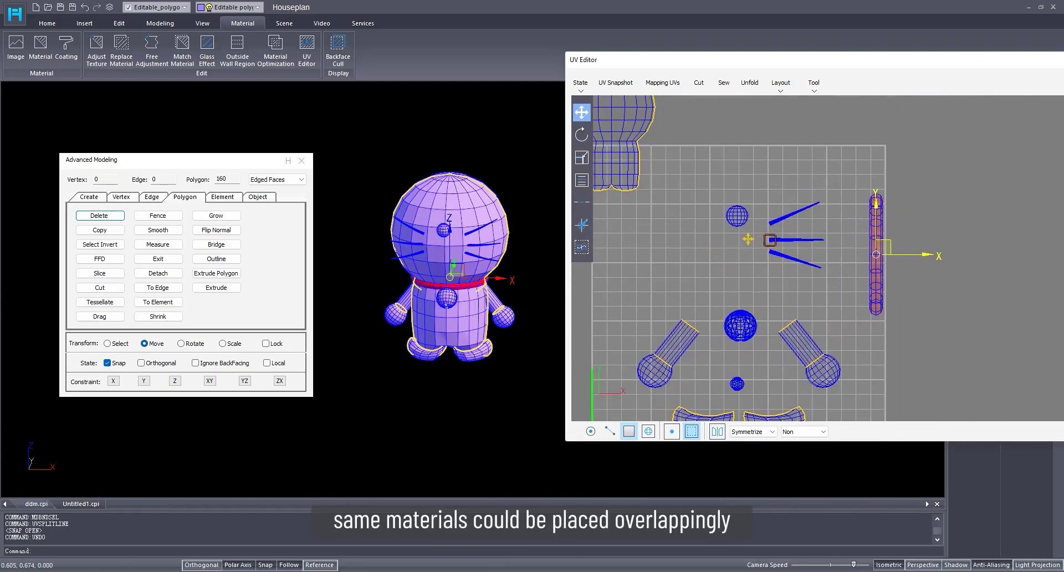
- Move the nose shell to the UV tile's upper-right corner above the collar and place the small tail shell over it
{"action": "left_click", "coordinate": [743, 217]}
{"action": "left_click_drag", "start_coordinate": [738, 215], "coordinate": [873, 159]}
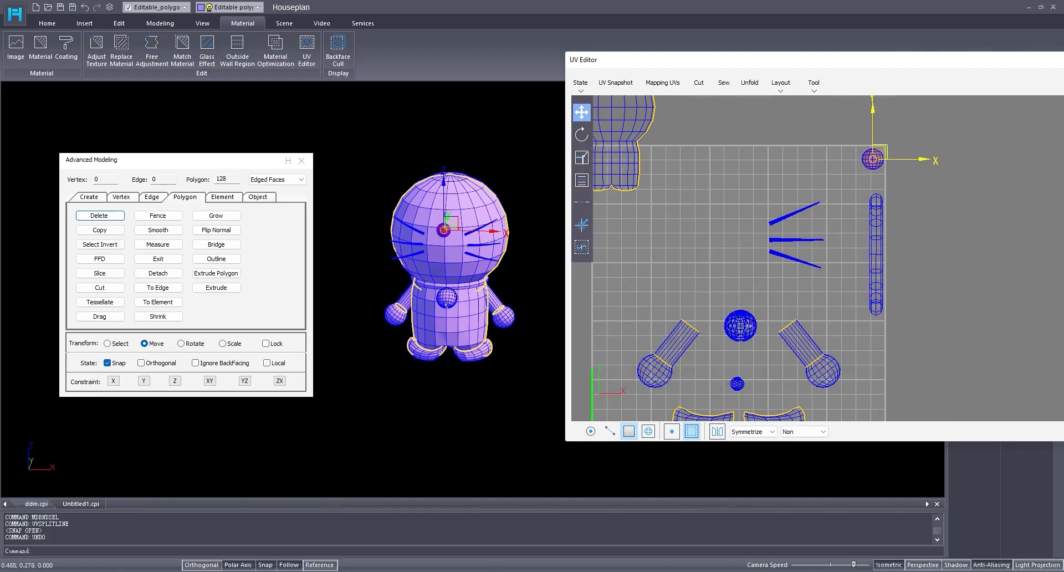
{"action": "mouse_move", "coordinate": [724, 389]}
{"action": "middle_mouse_down"}
{"action": "mouse_move", "coordinate": [746, 317]}
{"action": "mouse_move", "coordinate": [741, 391]}
{"action": "middle_mouse_up"}
{"action": "scroll", "coordinate": [747, 318], "scroll_direction": "up", "scroll_amount": 2}
{"action": "left_click", "coordinate": [763, 311]}
{"action": "scroll", "coordinate": [784, 335], "scroll_direction": "down", "scroll_amount": 2}
{"action": "left_click_drag", "start_coordinate": [737, 371], "coordinate": [880, 162]}
{"action": "scroll", "coordinate": [804, 336], "scroll_direction": "down", "scroll_amount": 1}
{"action": "middle_click_drag", "start_coordinate": [804, 336], "coordinate": [811, 249]}
{"action": "scroll", "coordinate": [810, 247], "scroll_direction": "up", "scroll_amount": 1}
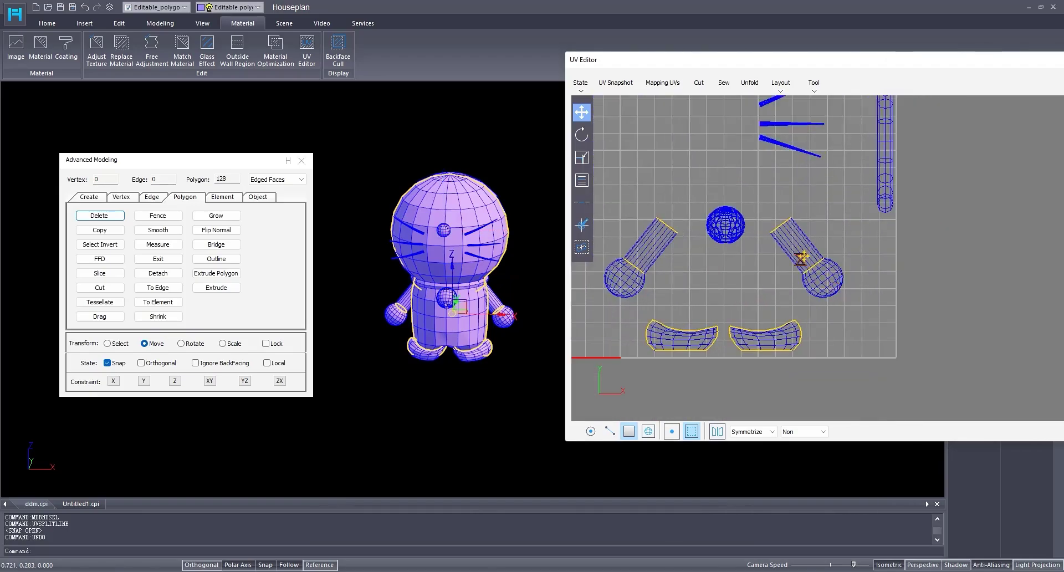
- Select one lengthwise edge on each arm's UV shell and straighten both shells with Orient to Edges
{"action": "left_click", "coordinate": [610, 432]}
{"action": "scroll", "coordinate": [788, 245], "scroll_direction": "up", "scroll_amount": 2}
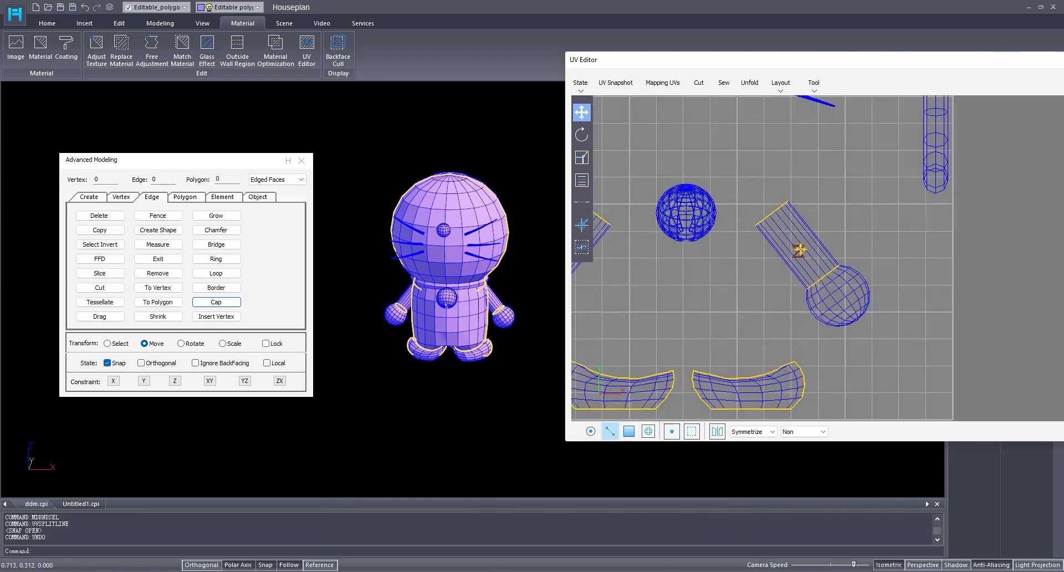
{"action": "left_click", "coordinate": [799, 249]}
{"action": "middle_click_drag", "start_coordinate": [799, 249], "coordinate": [884, 245]}
{"action": "left_click", "coordinate": [660, 244]}
{"action": "left_click", "coordinate": [814, 88]}
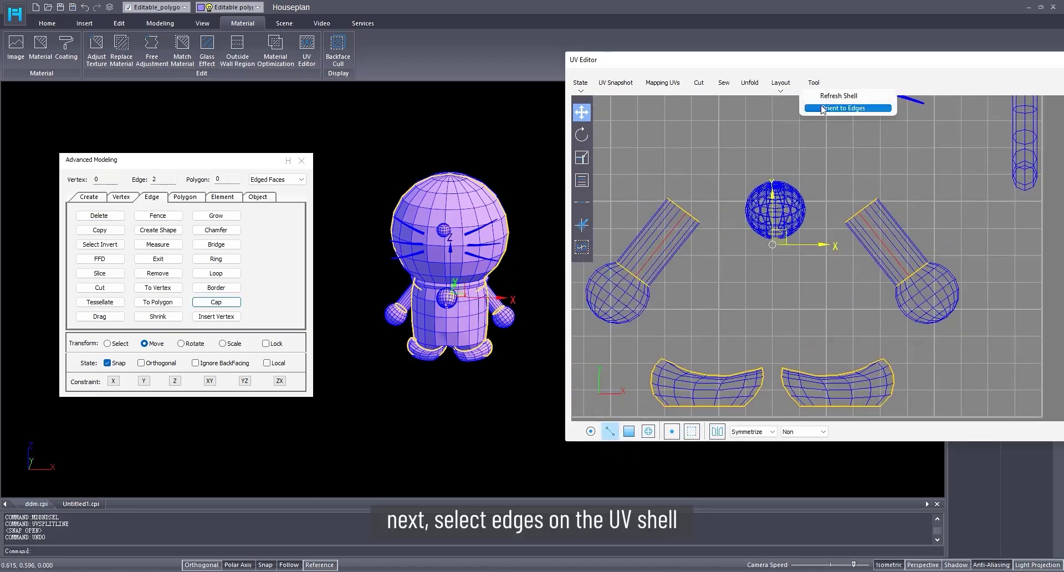
{"action": "left_click", "coordinate": [825, 108]}
{"action": "middle_click_drag", "start_coordinate": [726, 278], "coordinate": [774, 278]}
{"action": "middle_click_drag", "start_coordinate": [728, 254], "coordinate": [711, 256]}
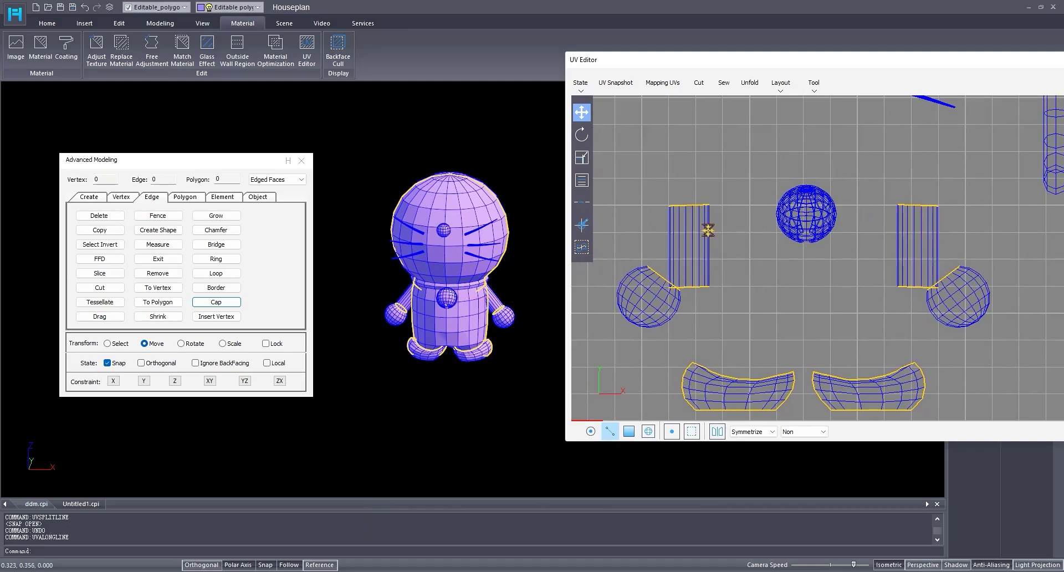
- Mirror the left arm's UV shell horizontally and snap it exactly onto the right arm's shell
{"action": "left_click", "coordinate": [692, 431]}
{"action": "left_click", "coordinate": [692, 260]}
{"action": "right_click", "coordinate": [582, 159]}
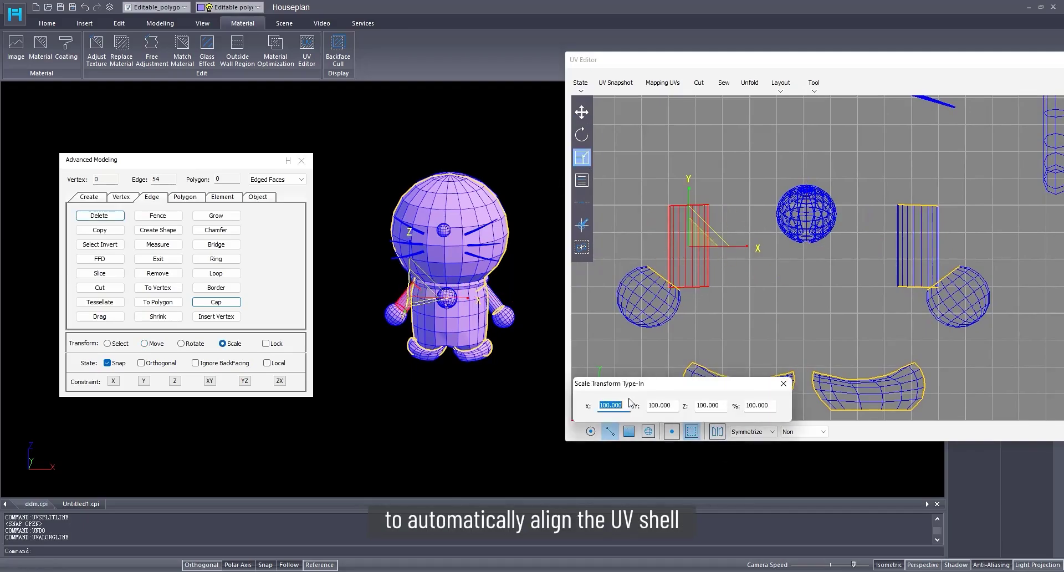
{"action": "key", "text": "Return"}
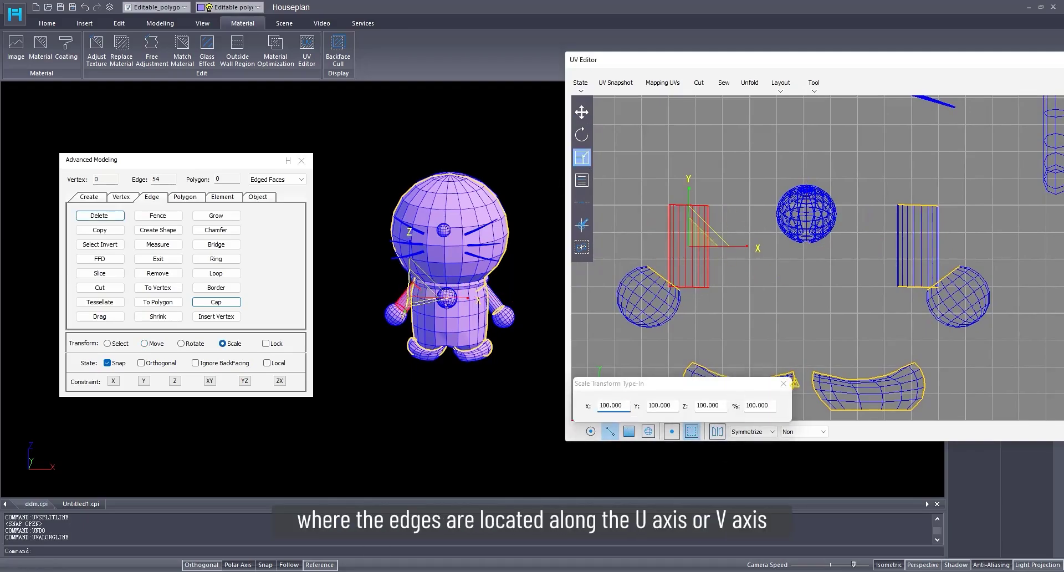
{"action": "left_click", "coordinate": [784, 383]}
{"action": "left_click", "coordinate": [582, 113]}
{"action": "scroll", "coordinate": [693, 205], "scroll_direction": "up", "scroll_amount": 1}
{"action": "left_click_drag", "start_coordinate": [693, 205], "coordinate": [976, 205]}
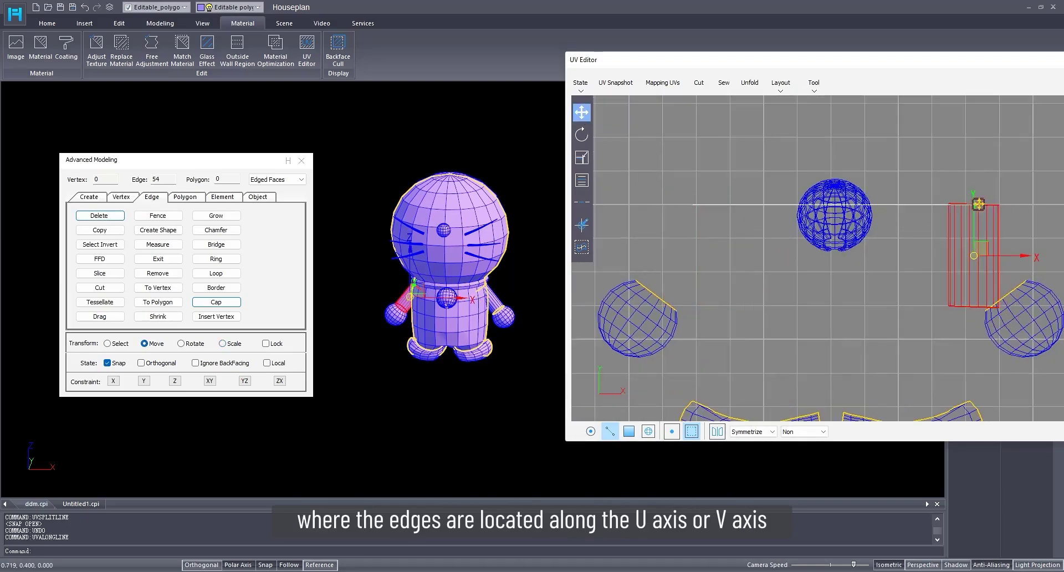
- Select both overlapping arm shells and move them up, clear of the hand shell
{"action": "middle_click_drag", "start_coordinate": [987, 218], "coordinate": [893, 234]}
{"action": "scroll", "coordinate": [896, 235], "scroll_direction": "up", "scroll_amount": 1}
{"action": "left_click", "coordinate": [842, 237]}
{"action": "scroll", "coordinate": [798, 270], "scroll_direction": "down", "scroll_amount": 3}
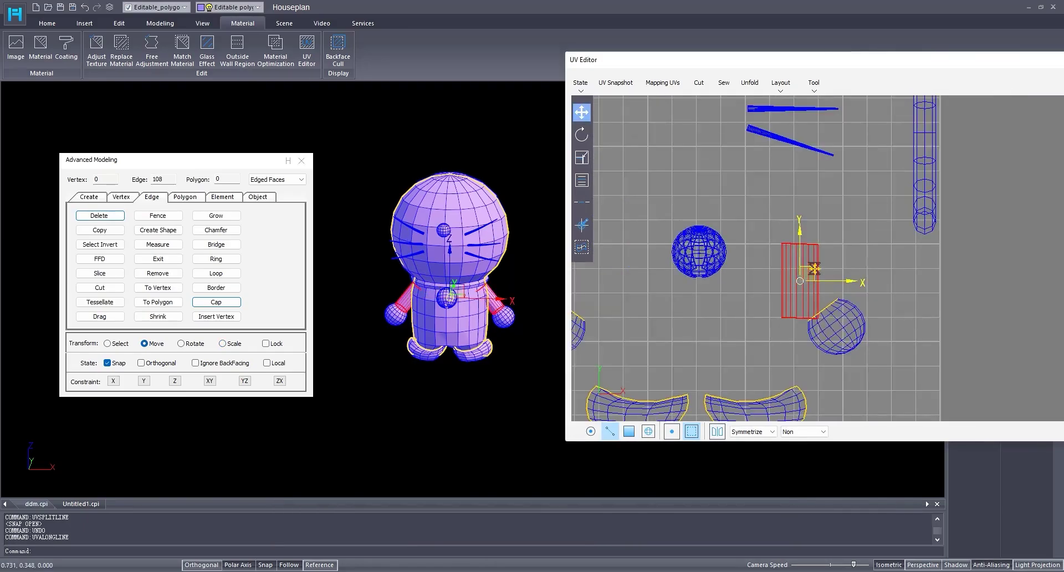
{"action": "scroll", "coordinate": [721, 261], "scroll_direction": "down", "scroll_amount": 1}
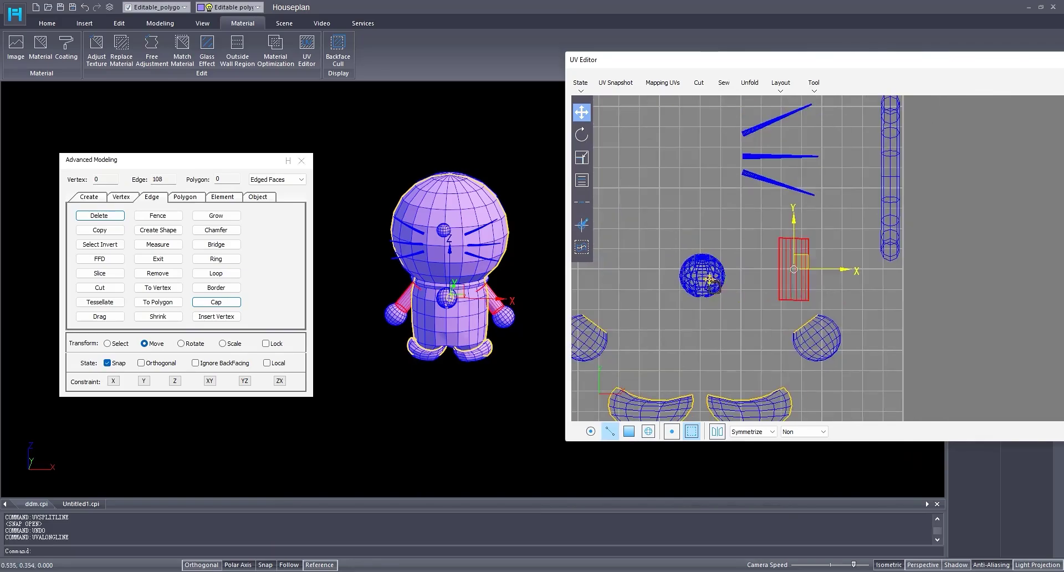
- Move the bell's UV shell to the right edge of the UV tile, just below the collar shell
{"action": "left_click", "coordinate": [702, 275]}
{"action": "left_click_drag", "start_coordinate": [702, 275], "coordinate": [878, 303]}
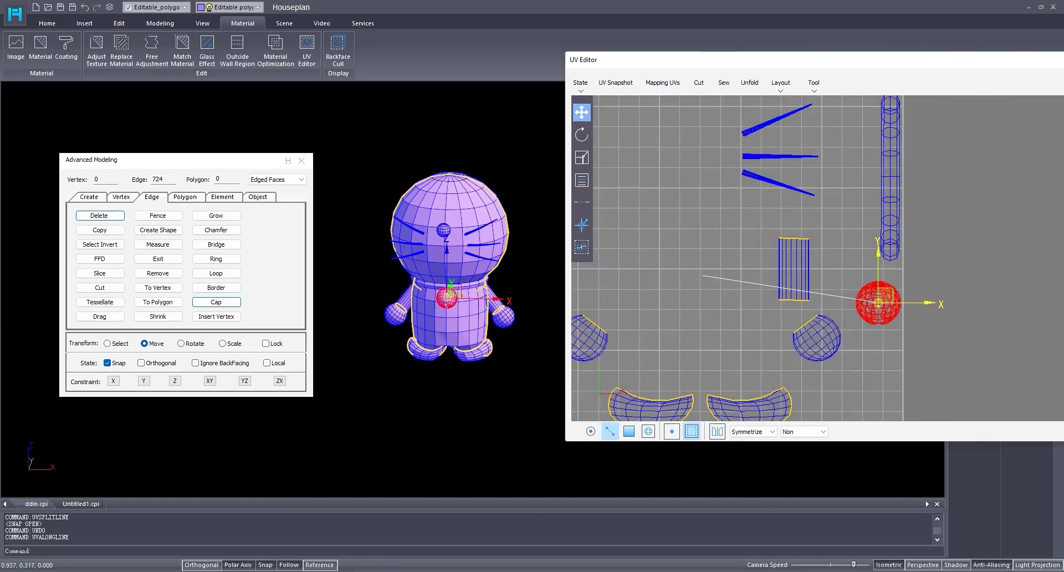
{"action": "middle_click_drag", "start_coordinate": [878, 303], "coordinate": [923, 221]}
- Mirror the left foot's UV shell horizontally and snap it exactly onto the right foot's shell
{"action": "left_click", "coordinate": [685, 306]}
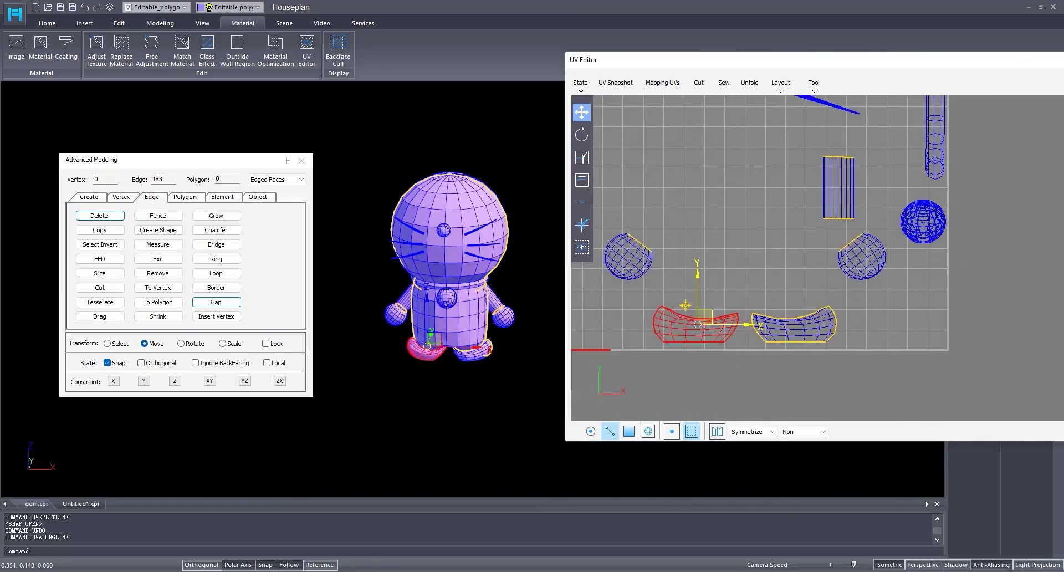
{"action": "right_click", "coordinate": [583, 161]}
{"action": "key", "text": "Return"}
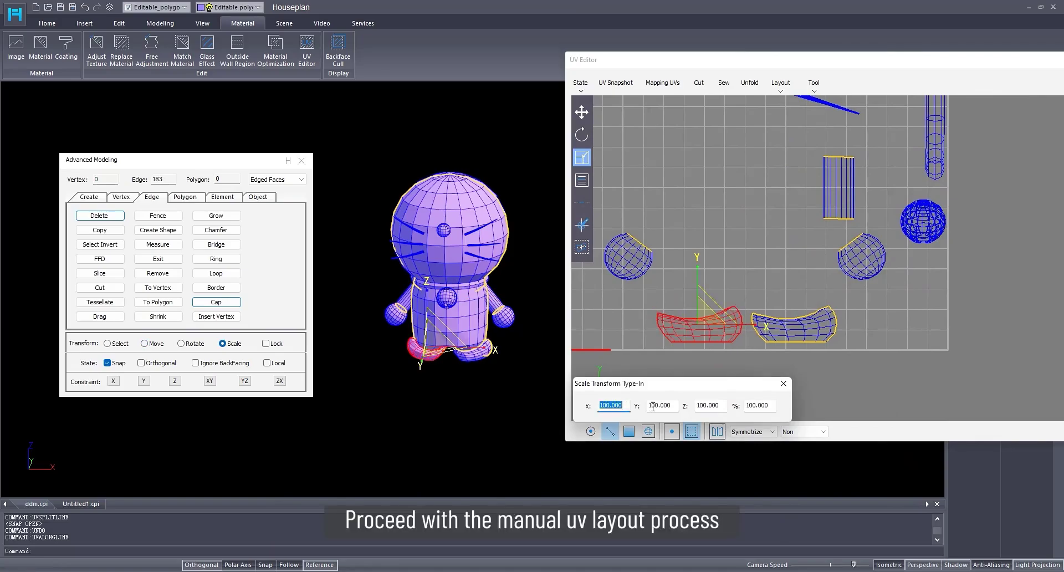
{"action": "left_click", "coordinate": [784, 384]}
{"action": "left_click", "coordinate": [582, 112]}
{"action": "scroll", "coordinate": [696, 288], "scroll_direction": "up", "scroll_amount": 1}
{"action": "scroll", "coordinate": [721, 330], "scroll_direction": "up", "scroll_amount": 2}
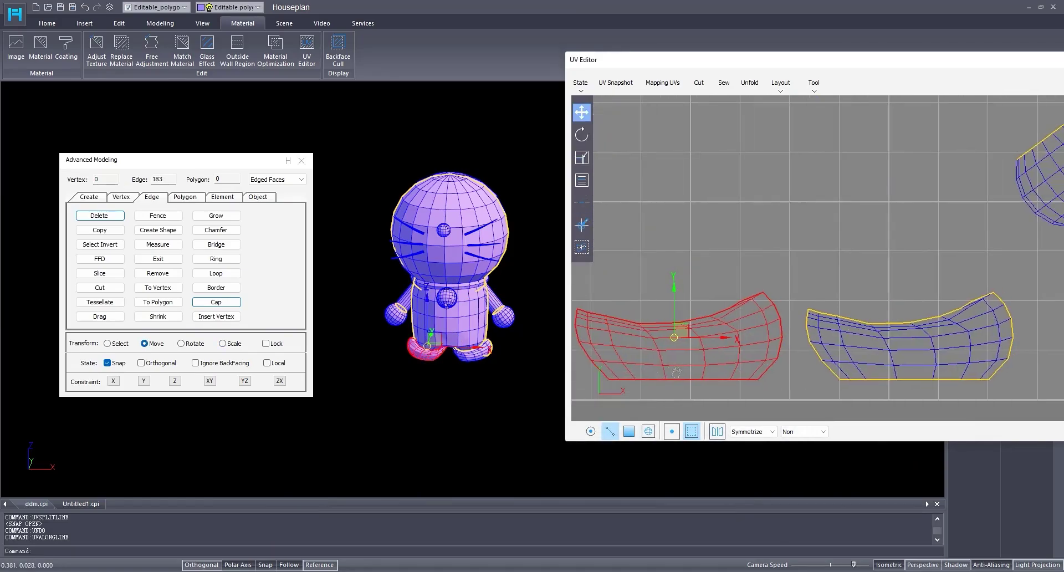
{"action": "left_click_drag", "start_coordinate": [663, 364], "coordinate": [891, 365]}
{"action": "scroll", "coordinate": [894, 365], "scroll_direction": "down", "scroll_amount": 4}
{"action": "middle_click_drag", "start_coordinate": [914, 371], "coordinate": [846, 375]}
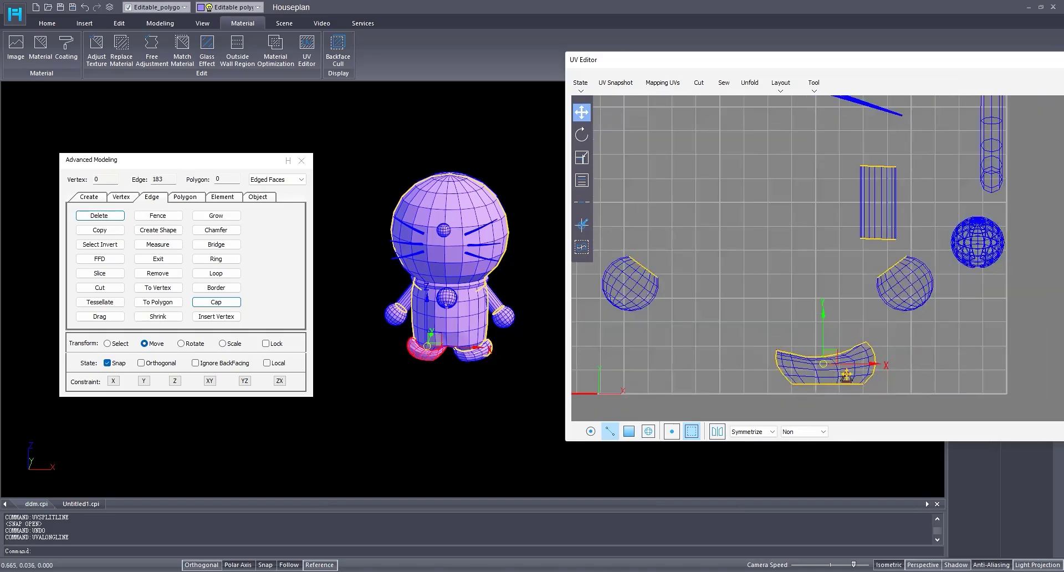
- Mirror the left hand's UV shell with an X scale of -100 and snap it onto the right hand's shell
{"action": "middle_click_drag", "start_coordinate": [689, 297], "coordinate": [742, 303]}
{"action": "left_click", "coordinate": [711, 294]}
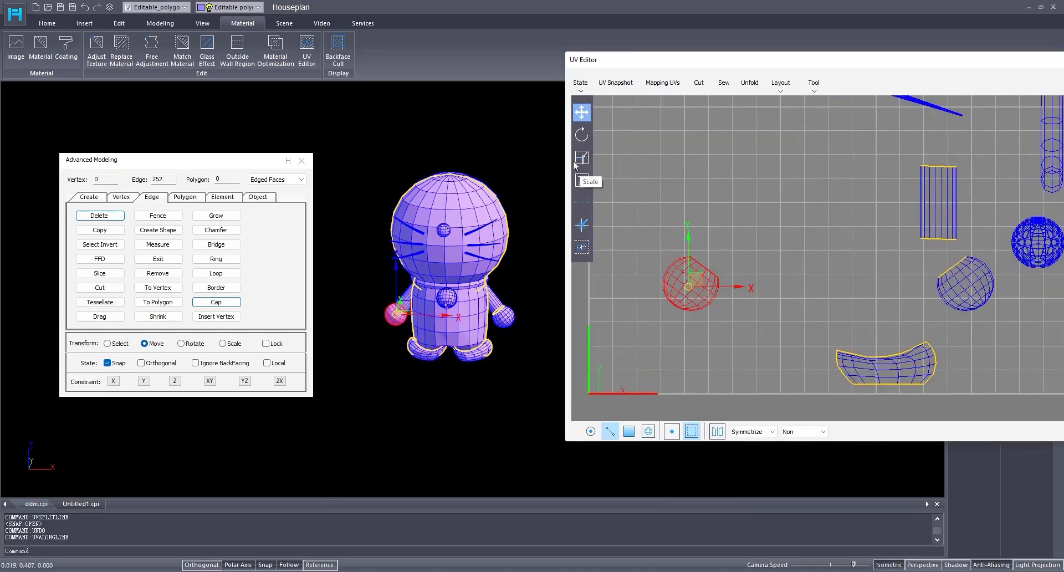
{"action": "right_click", "coordinate": [579, 160]}
{"action": "double_click", "coordinate": [623, 406]}
{"action": "type", "text": "-100"}
{"action": "key", "text": "Return"}
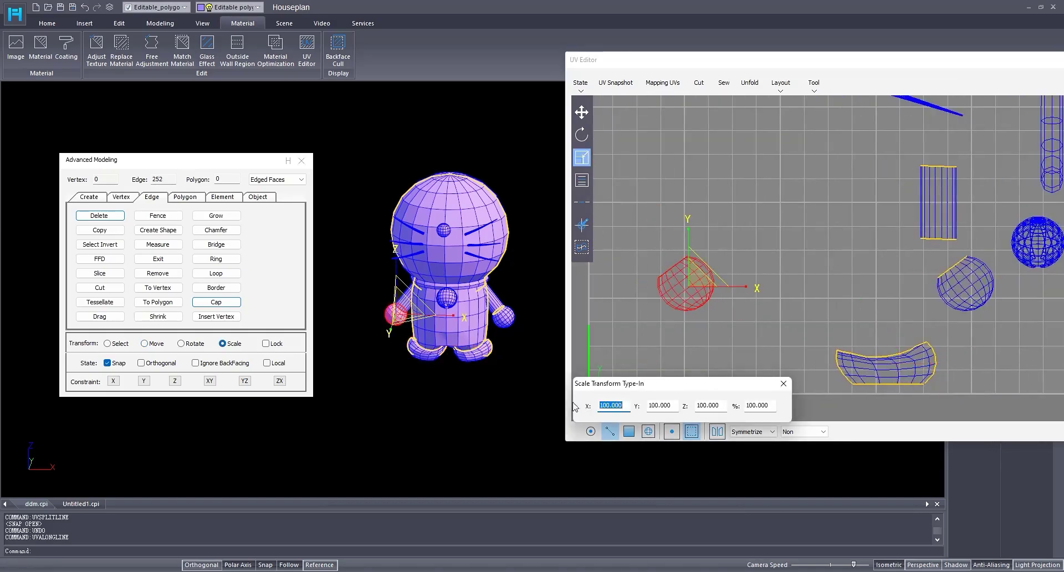
{"action": "right_click", "coordinate": [582, 112]}
{"action": "left_click", "coordinate": [736, 385]}
{"action": "left_click_drag", "start_coordinate": [685, 289], "coordinate": [965, 290]}
{"action": "scroll", "coordinate": [821, 312], "scroll_direction": "up", "scroll_amount": 5}
{"action": "scroll", "coordinate": [776, 312], "scroll_direction": "down", "scroll_amount": 8}
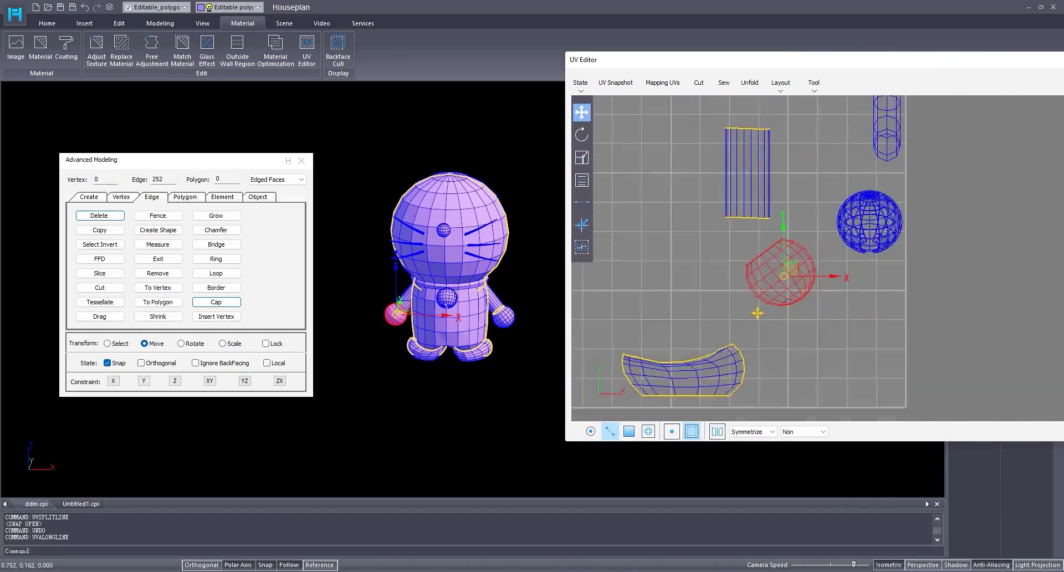
- Select both overlapping foot shells and move them into the UV tile's lower-right corner
{"action": "middle_click_drag", "start_coordinate": [706, 315], "coordinate": [770, 316]}
{"action": "right_click", "coordinate": [769, 317]}
{"action": "left_click", "coordinate": [739, 289]}
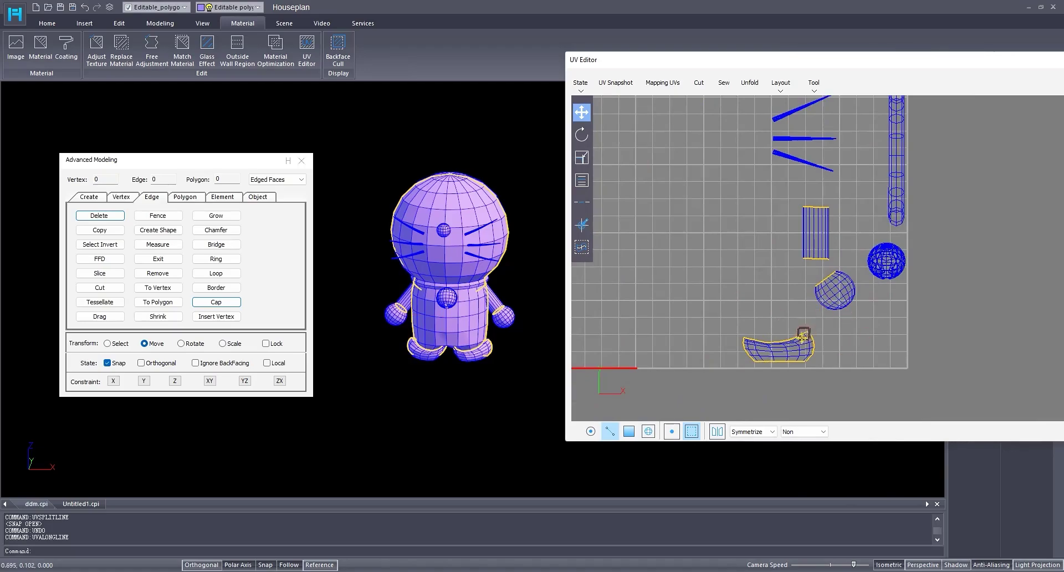
{"action": "left_click", "coordinate": [755, 361]}
{"action": "left_click_drag", "start_coordinate": [797, 337], "coordinate": [888, 340]}
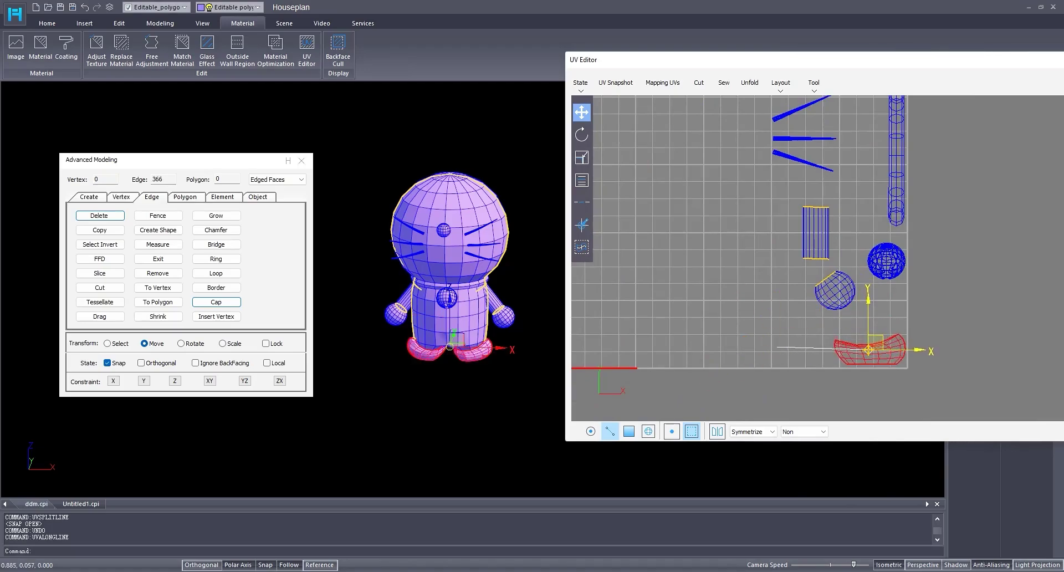
- Move the overlapping hand UV shells down and right until they sit just above the foot shells
{"action": "middle_click_drag", "start_coordinate": [841, 282], "coordinate": [799, 300]}
{"action": "left_click", "coordinate": [810, 300]}
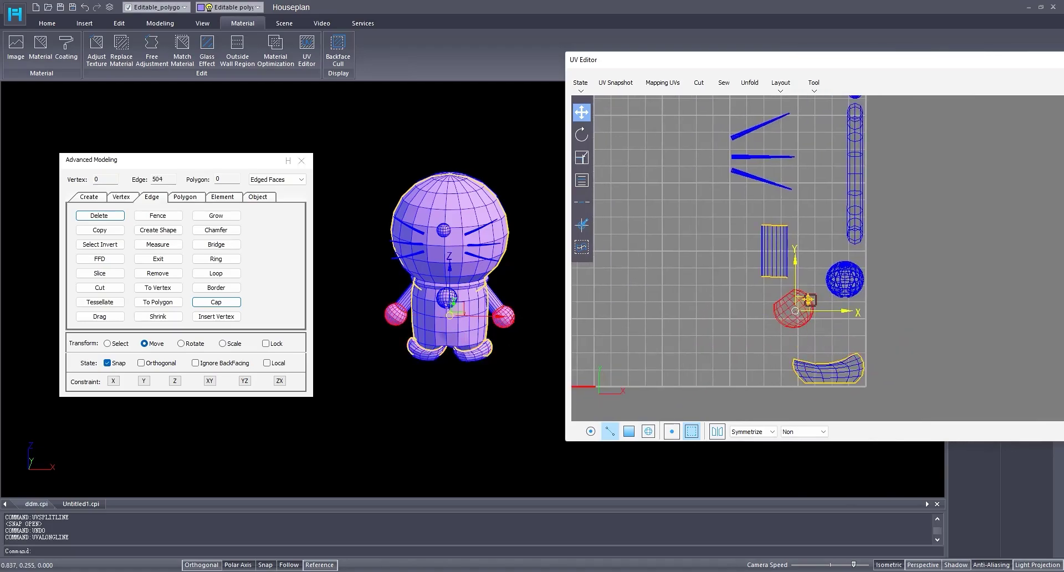
{"action": "left_click_drag", "start_coordinate": [810, 300], "coordinate": [846, 330]}
{"action": "scroll", "coordinate": [790, 272], "scroll_direction": "down", "scroll_amount": 3}
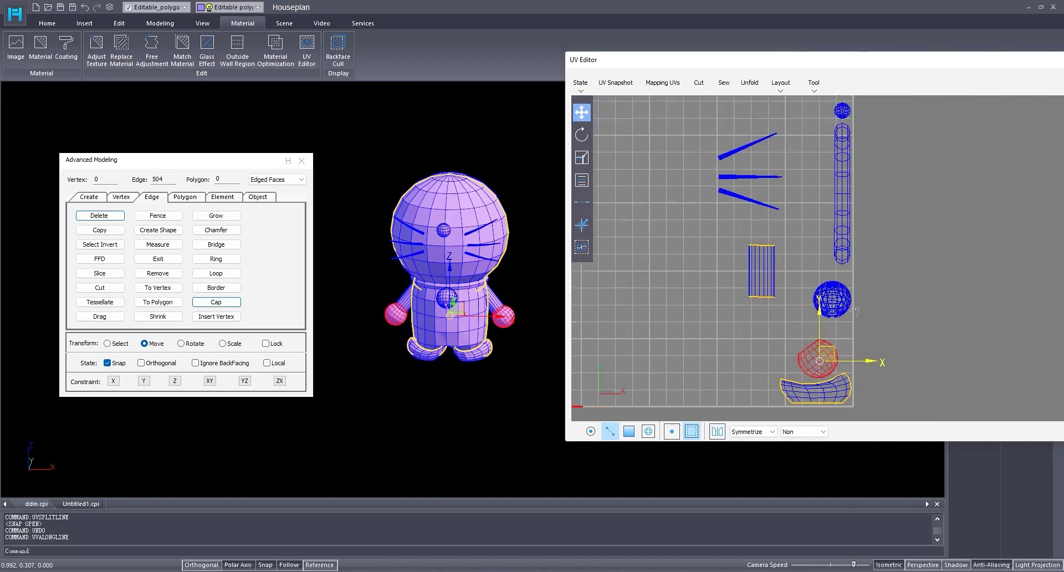
- Scale down the whisker UV shells, then move them and the arm shells to the top edge of the UV tile
{"action": "left_click", "coordinate": [753, 233]}
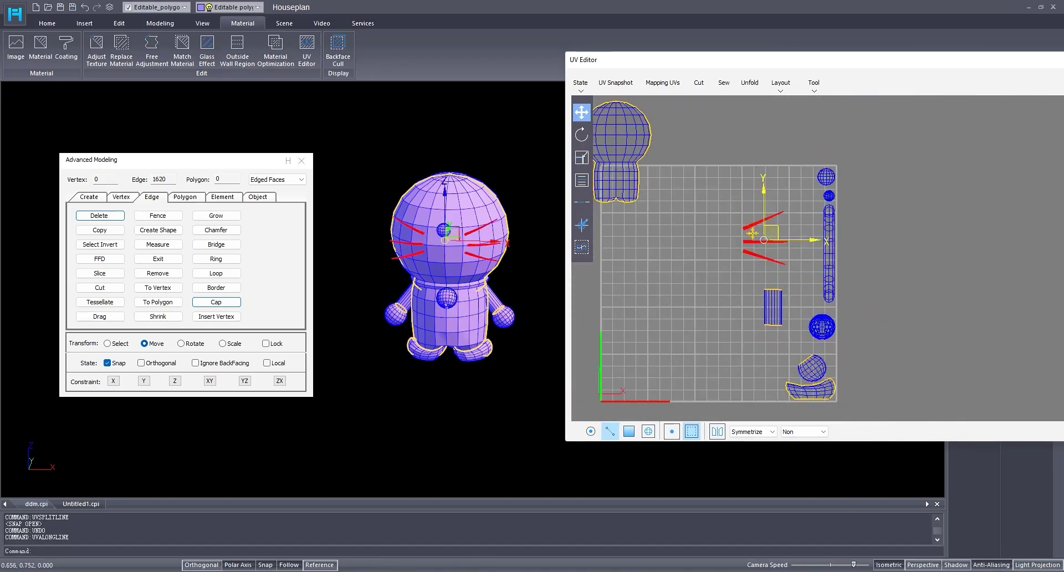
{"action": "left_click", "coordinate": [582, 158]}
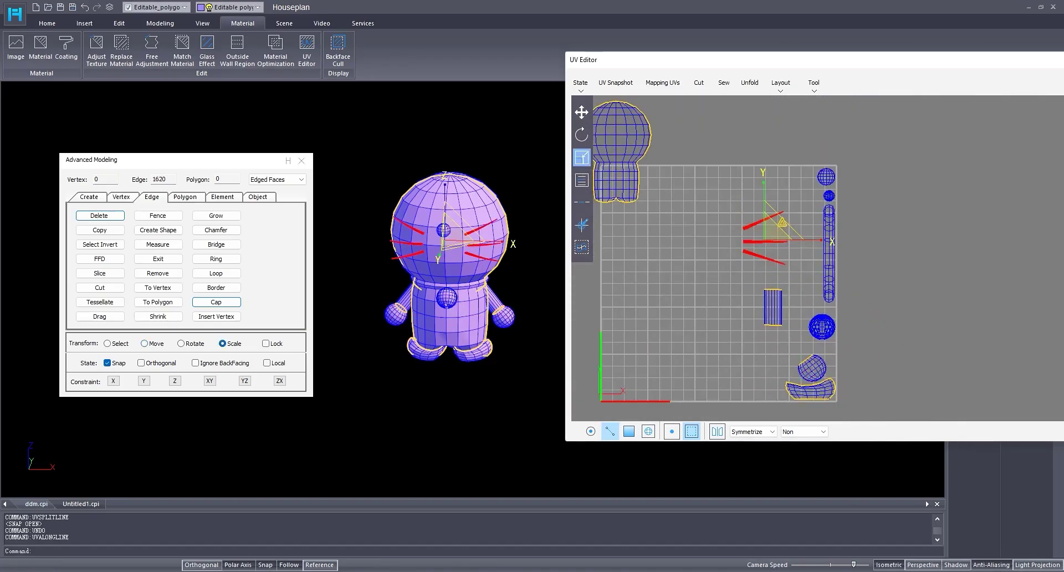
{"action": "left_click", "coordinate": [582, 113]}
{"action": "left_click_drag", "start_coordinate": [764, 240], "coordinate": [784, 192]}
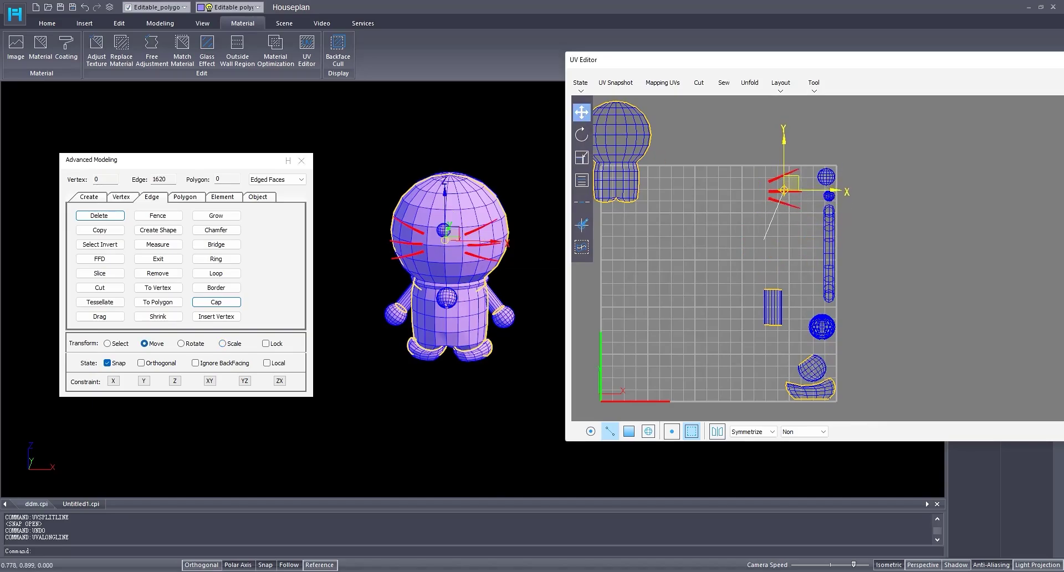
{"action": "scroll", "coordinate": [747, 150], "scroll_direction": "up", "scroll_amount": 1}
{"action": "key", "text": "ctrl+z"}
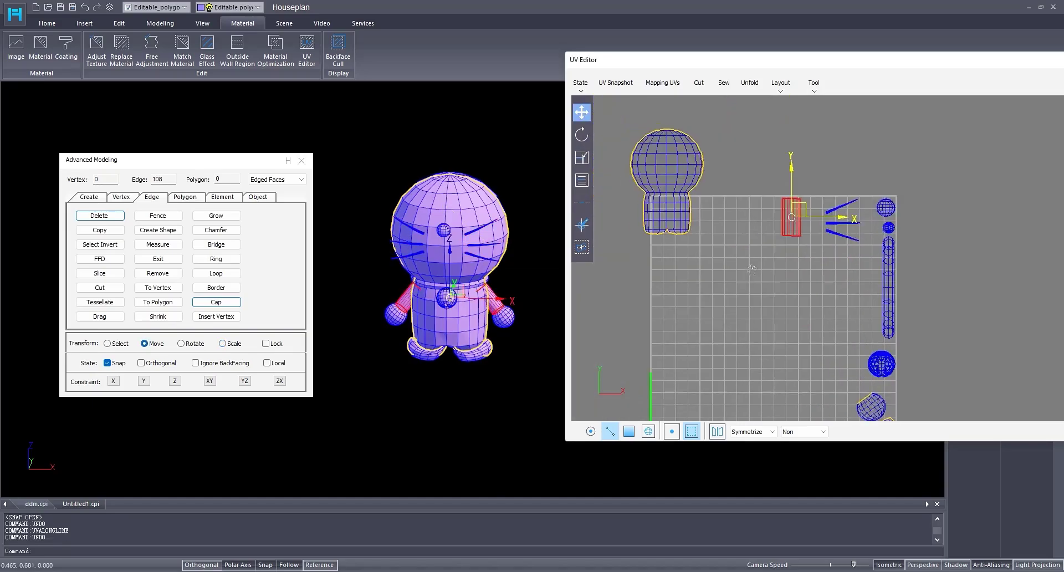
- Move the back body's UV shell into the right part of the UV tile, beside the collar and bell shells
{"action": "scroll", "coordinate": [752, 270], "scroll_direction": "down", "scroll_amount": 1}
{"action": "left_click", "coordinate": [699, 203]}
{"action": "left_click_drag", "start_coordinate": [700, 203], "coordinate": [811, 303]}
{"action": "middle_click_drag", "start_coordinate": [759, 336], "coordinate": [852, 297]}
- Move the front body's UV shell into the left part of the UV tile and scale it down slightly to fit
{"action": "left_click", "coordinate": [632, 261]}
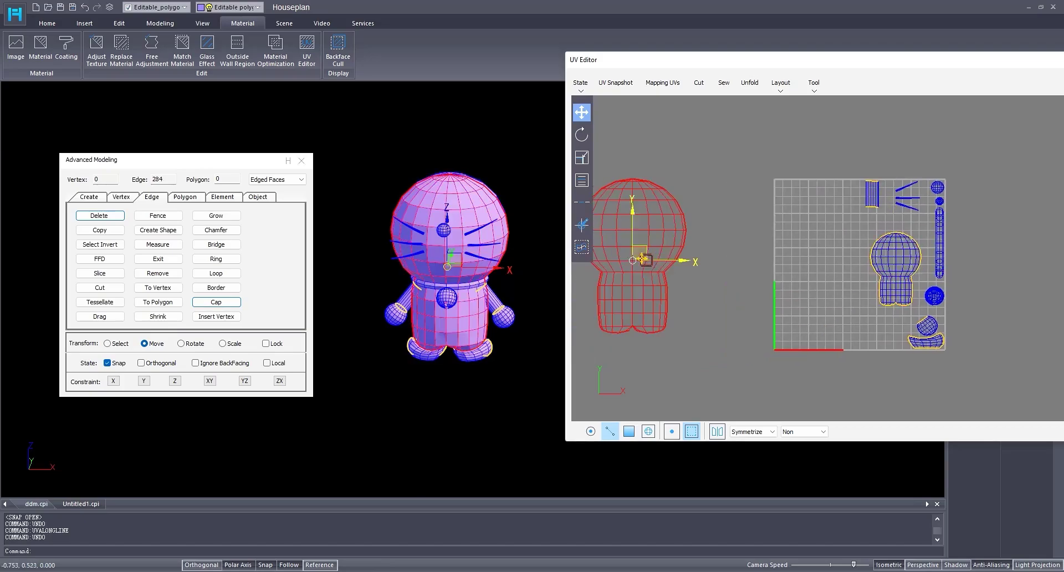
{"action": "left_click_drag", "start_coordinate": [633, 261], "coordinate": [847, 276]}
{"action": "left_click", "coordinate": [582, 157]}
{"action": "left_click", "coordinate": [582, 112]}
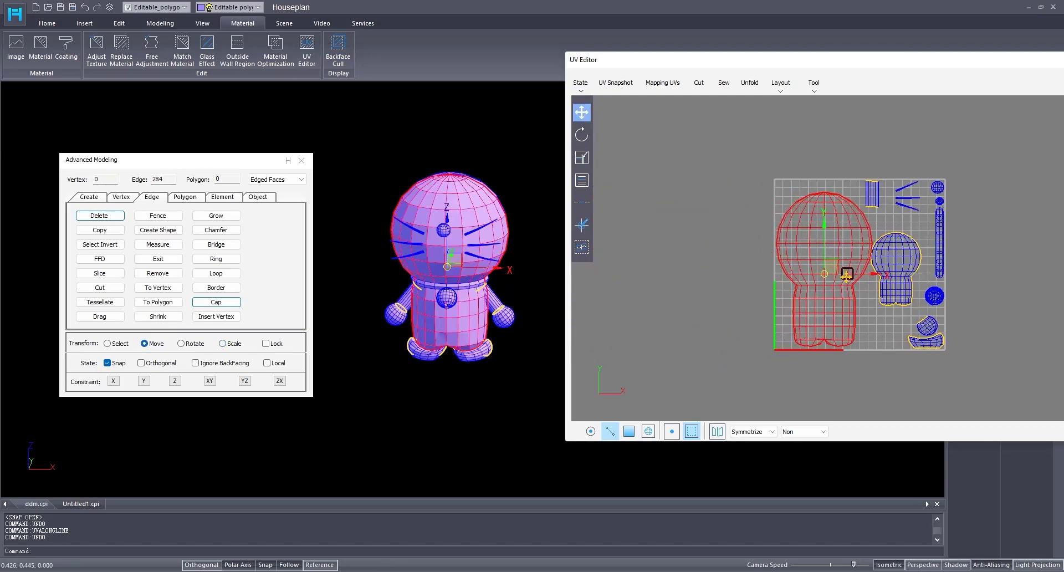
{"action": "scroll", "coordinate": [857, 299], "scroll_direction": "up", "scroll_amount": 4}
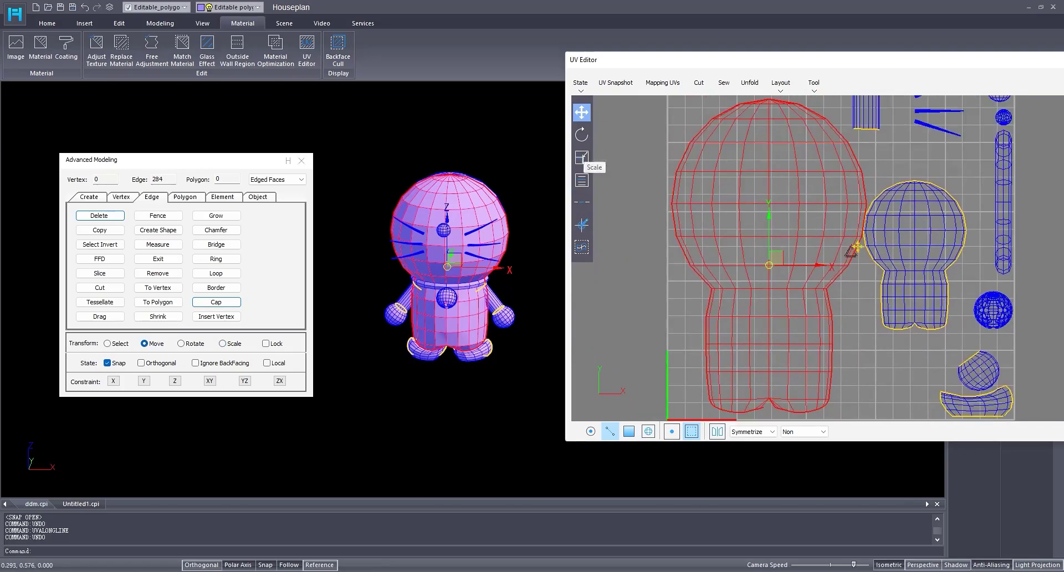
{"action": "left_click", "coordinate": [582, 158]}
{"action": "scroll", "coordinate": [638, 260], "scroll_direction": "down", "scroll_amount": 2}
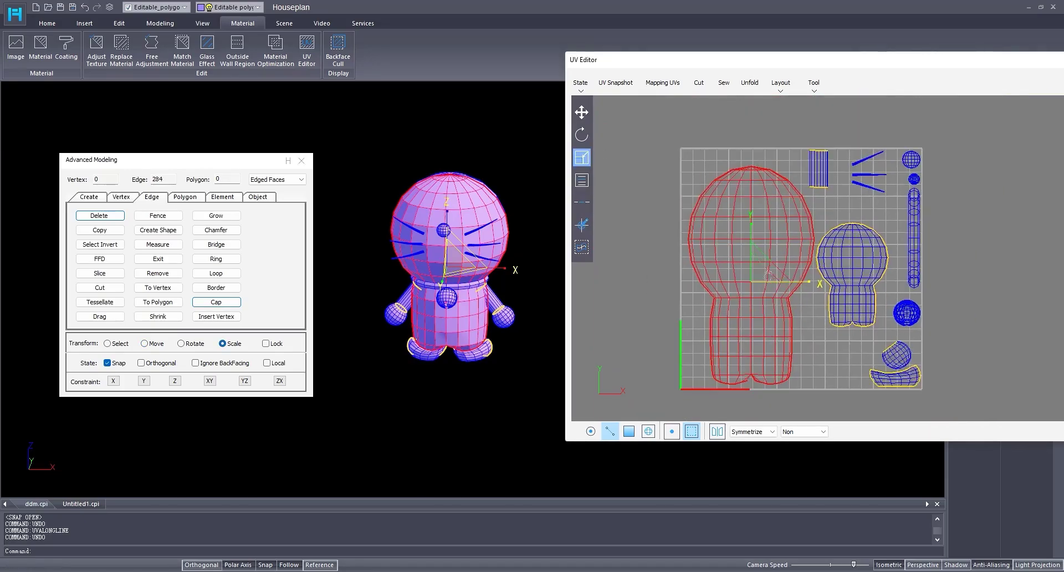
{"action": "left_click", "coordinate": [582, 112]}
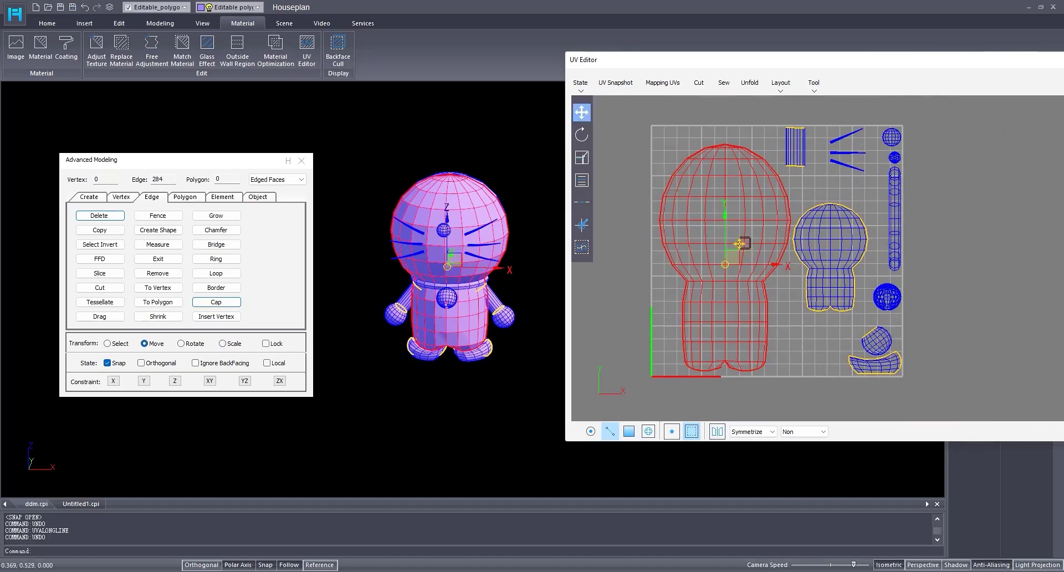
{"action": "left_click_drag", "start_coordinate": [738, 252], "coordinate": [734, 253]}
- Shift the arm UV shells closer to the whiskers and lower the back body shell to the tile's bottom edge
{"action": "scroll", "coordinate": [822, 186], "scroll_direction": "up", "scroll_amount": 2}
{"action": "left_click", "coordinate": [780, 147]}
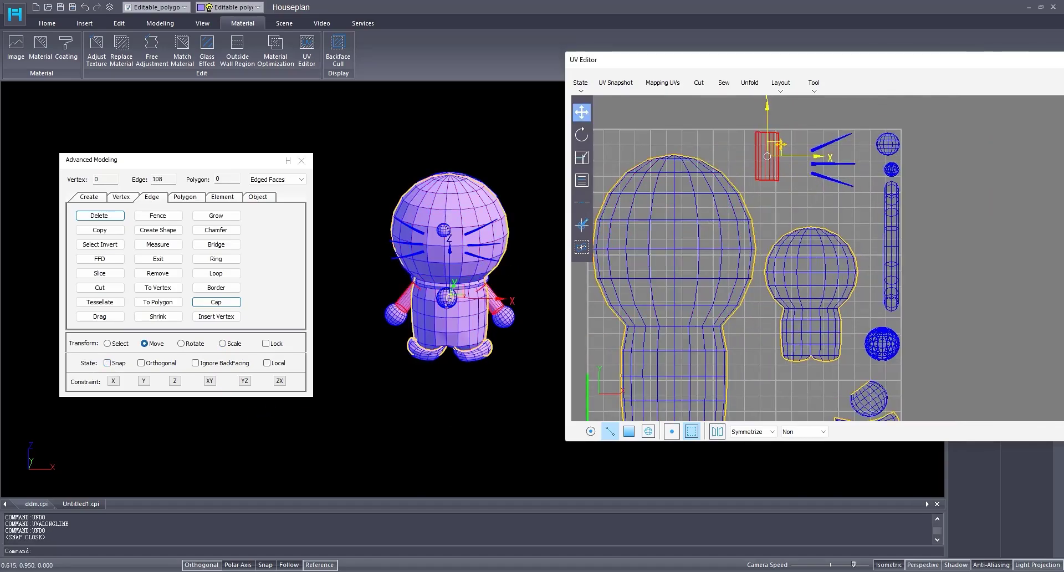
{"action": "left_click_drag", "start_coordinate": [780, 147], "coordinate": [794, 145]}
{"action": "middle_click_drag", "start_coordinate": [794, 145], "coordinate": [794, 87]}
{"action": "left_click", "coordinate": [827, 226]}
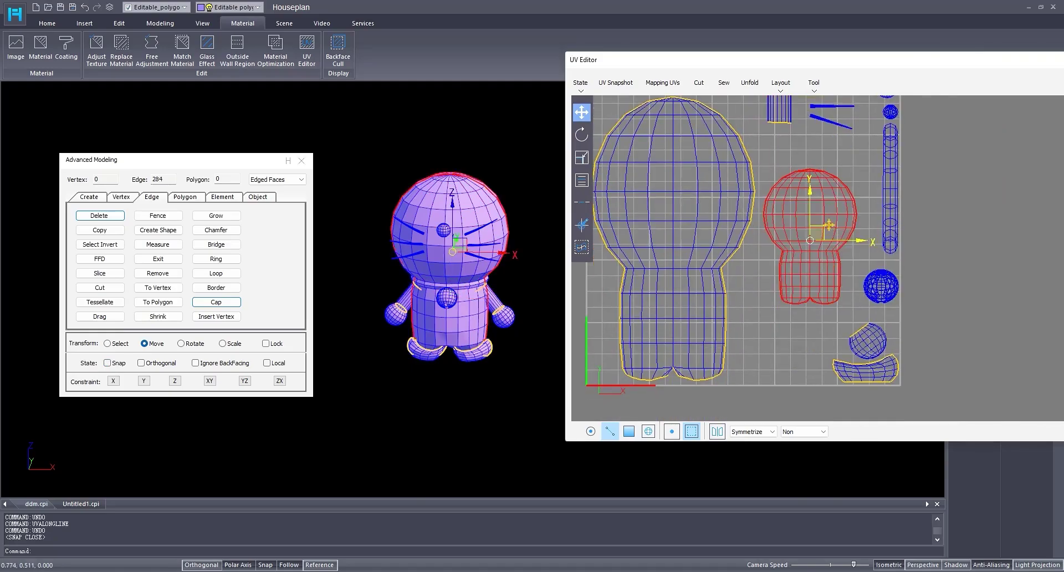
{"action": "left_click_drag", "start_coordinate": [828, 226], "coordinate": [806, 303]}
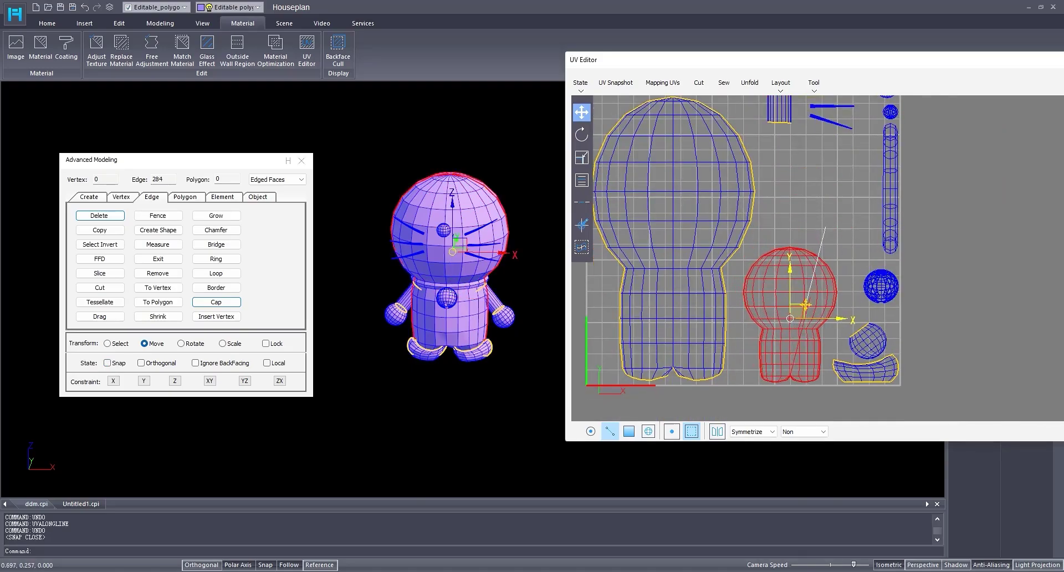
- Stretch the front body's UV shell slightly wider along the X axis
{"action": "left_click", "coordinate": [688, 222]}
{"action": "key", "text": "r"}
{"action": "scroll", "coordinate": [765, 264], "scroll_direction": "down", "scroll_amount": 2}
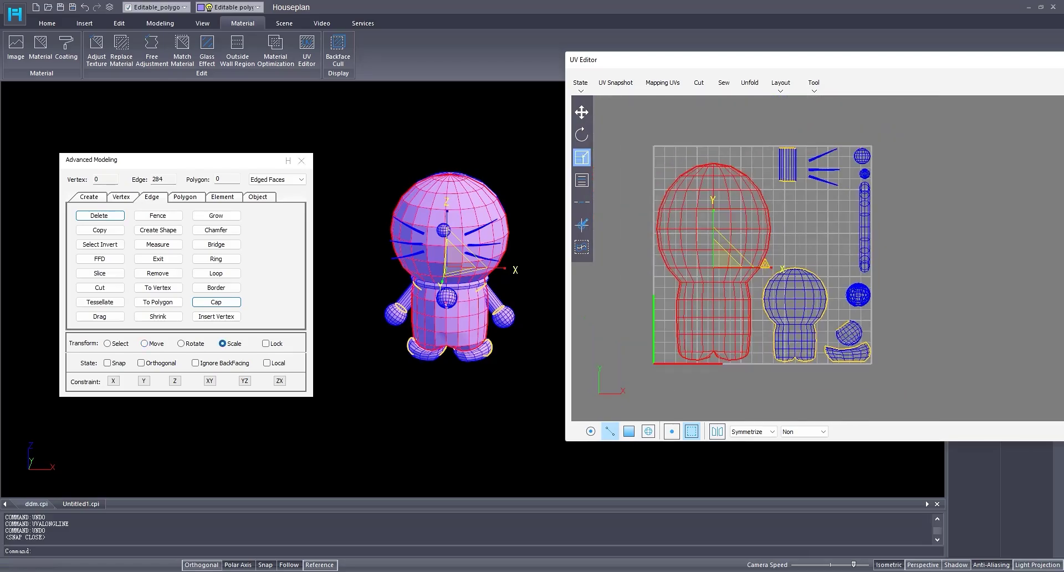
{"action": "left_click_drag", "start_coordinate": [770, 264], "coordinate": [764, 268]}
- Move the back body's UV shell up and right into the gap between the front body and collar shells
{"action": "key", "text": "w"}
{"action": "scroll", "coordinate": [810, 287], "scroll_direction": "down", "scroll_amount": 1}
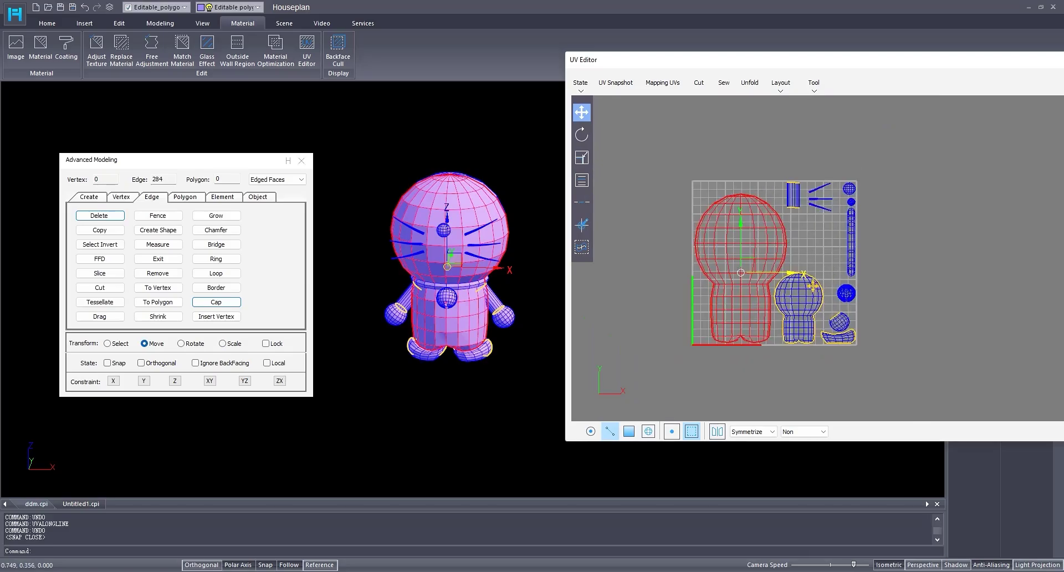
{"action": "left_click", "coordinate": [814, 285]}
{"action": "left_click_drag", "start_coordinate": [809, 293], "coordinate": [824, 270]}
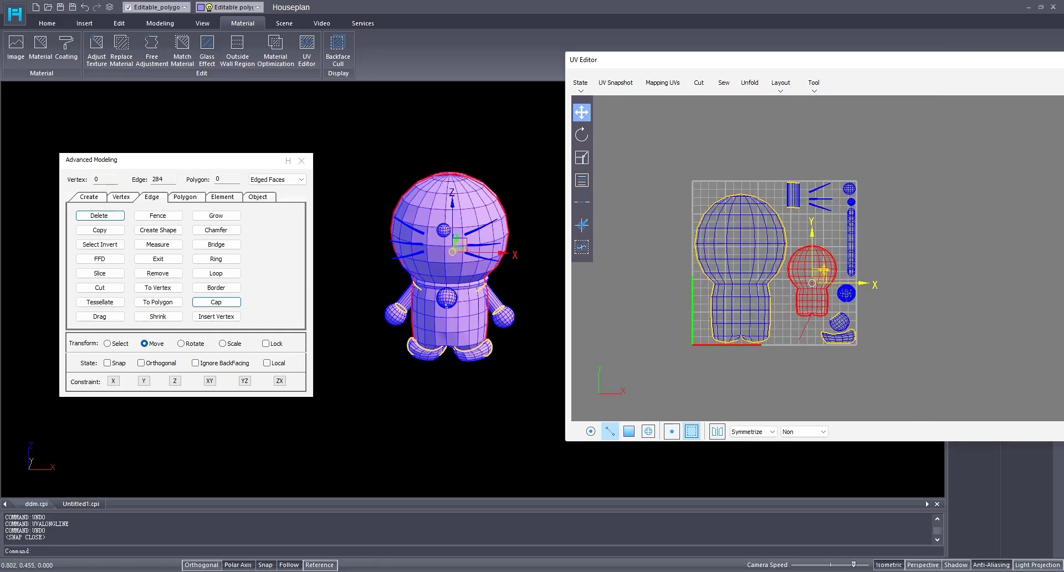
- Select all UV shells and export a 1024-pixel UV snapshot as UV.PNG in PNG format to the ddm folder
{"action": "left_click_drag", "start_coordinate": [901, 376], "coordinate": [562, 123]}
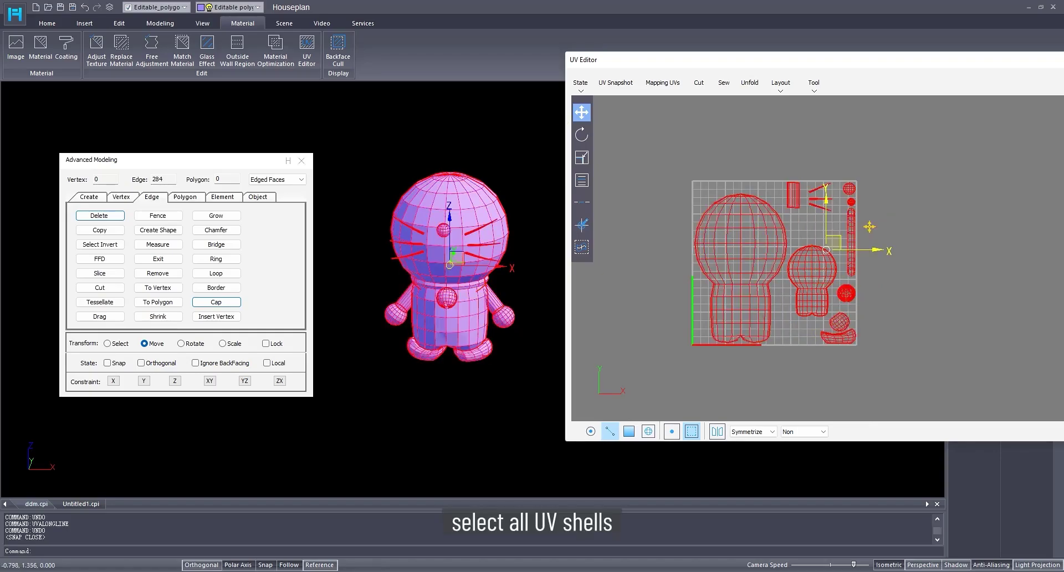
{"action": "left_click", "coordinate": [616, 83]}
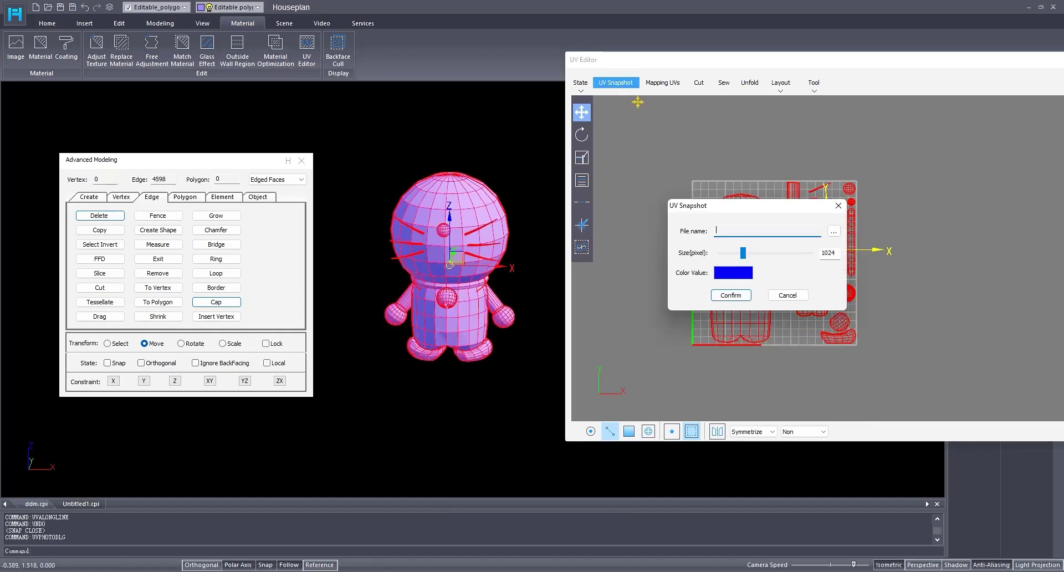
{"action": "left_click", "coordinate": [835, 232]}
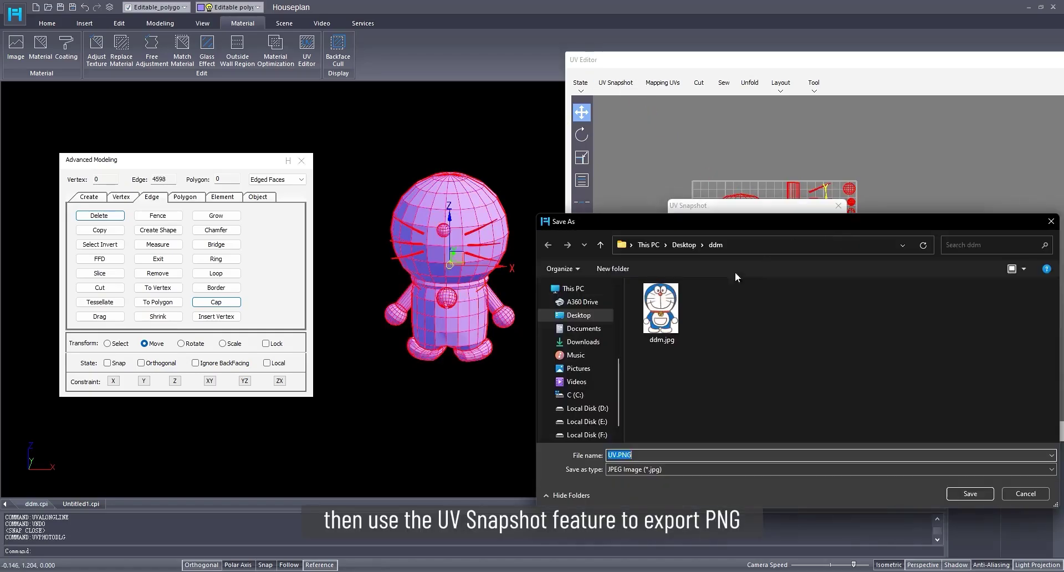
{"action": "left_click", "coordinate": [671, 471]}
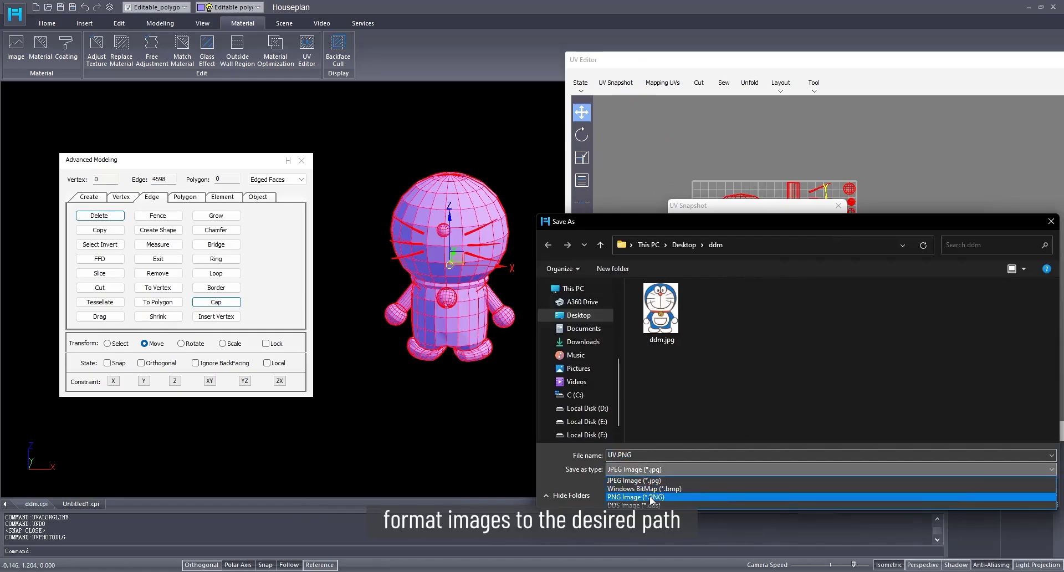
{"action": "left_click", "coordinate": [655, 493]}
{"action": "left_click", "coordinate": [968, 495]}
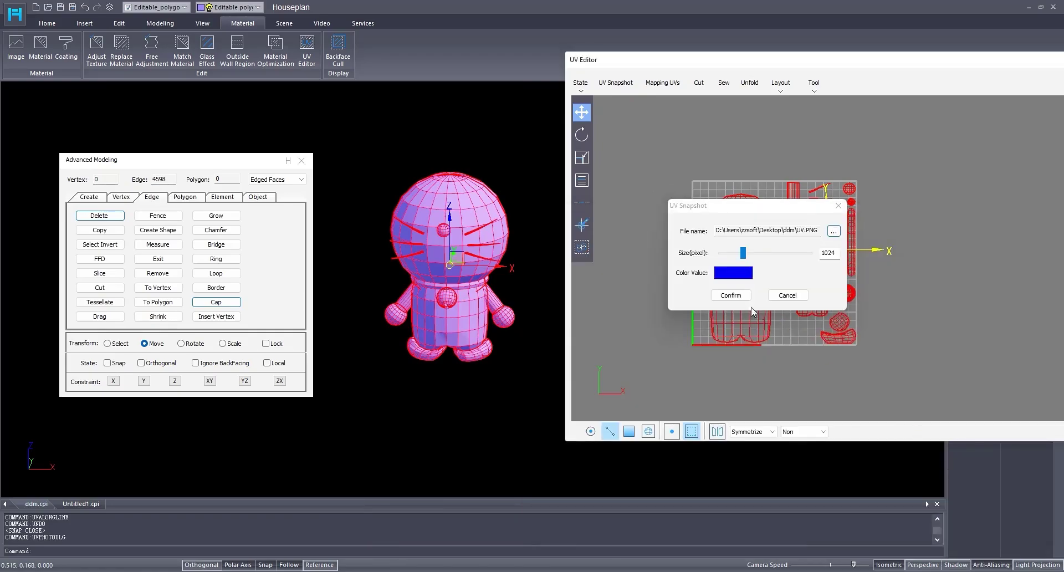
{"action": "left_click", "coordinate": [737, 298]}
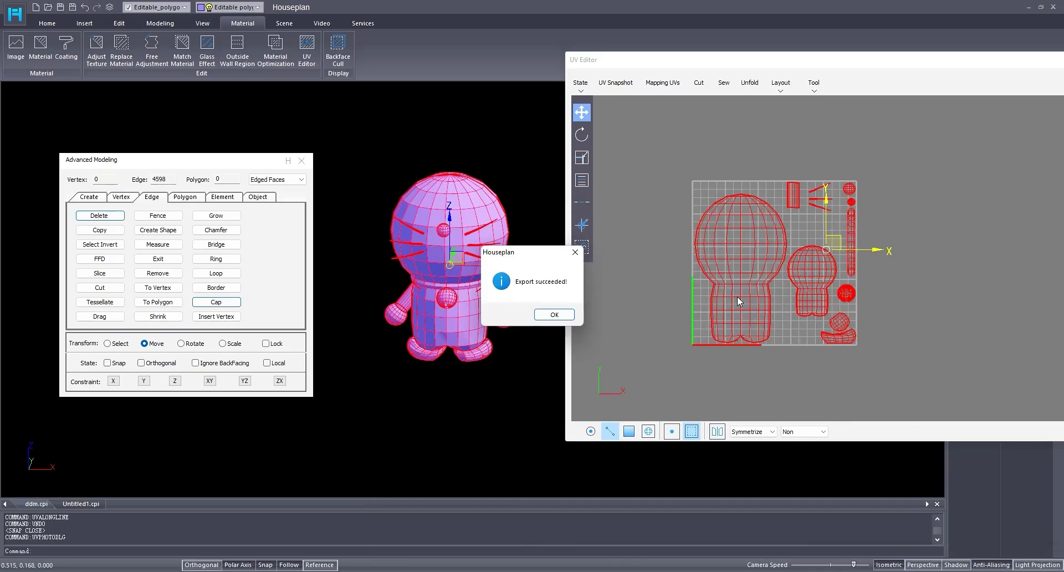
{"action": "left_click", "coordinate": [559, 324]}
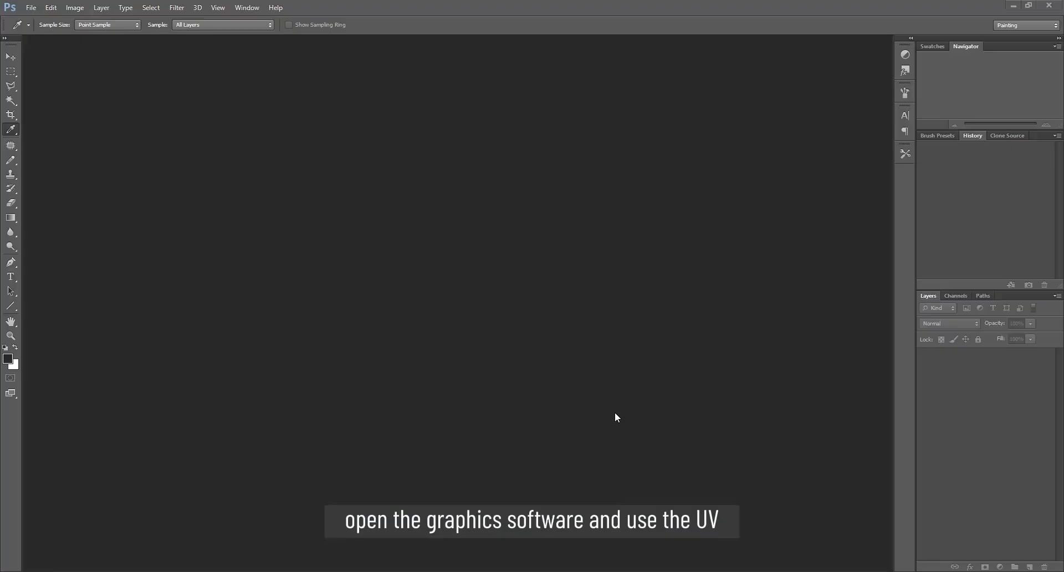
- Switch to Photoshop and open ddm.jpg, ddm.psd and UV.PNG from the ddm folder
{"action": "left_click", "coordinate": [31, 8]}
{"action": "left_click", "coordinate": [44, 29]}
{"action": "left_click", "coordinate": [149, 72]}
{"action": "left_click", "coordinate": [207, 72], "text": "ctrl"}
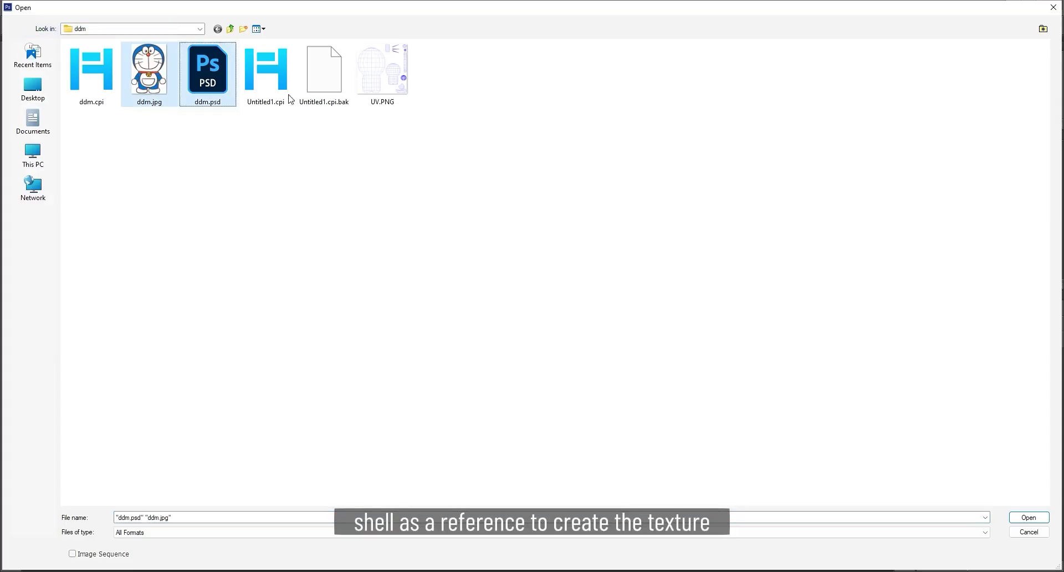
{"action": "left_click", "coordinate": [382, 72], "text": "ctrl"}
{"action": "left_click", "coordinate": [1028, 518]}
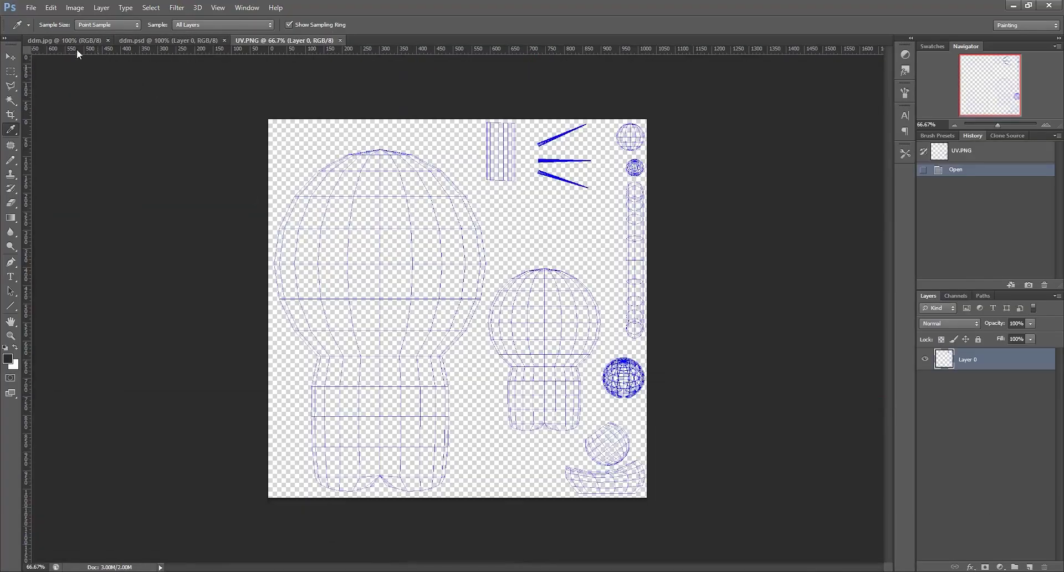
- Add a layer to UV.PNG, fill it with the blue sampled from ddm.psd, and place it beneath the wireframe layer
{"action": "left_click", "coordinate": [1029, 566]}
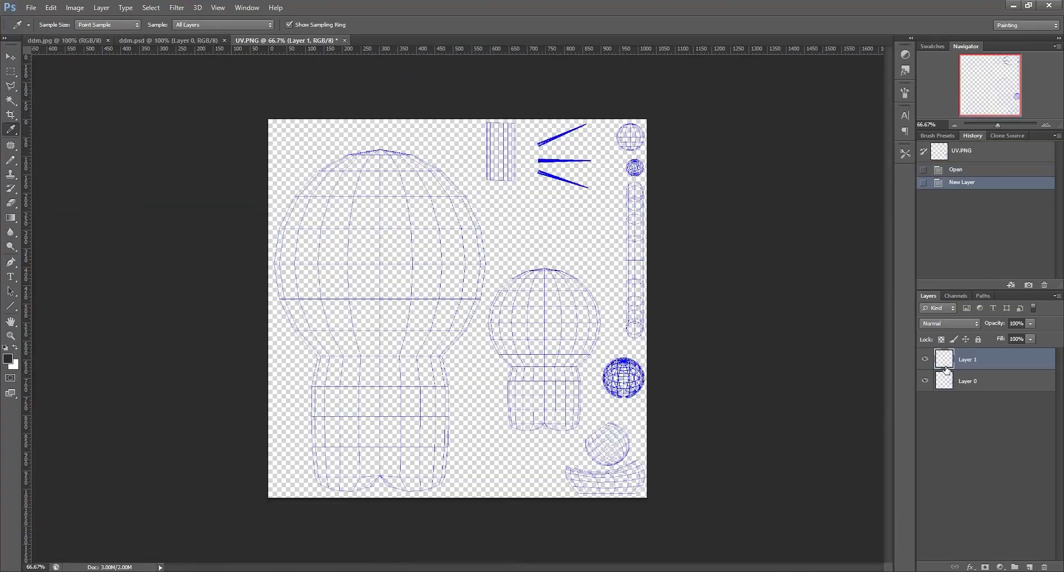
{"action": "left_click", "coordinate": [213, 40]}
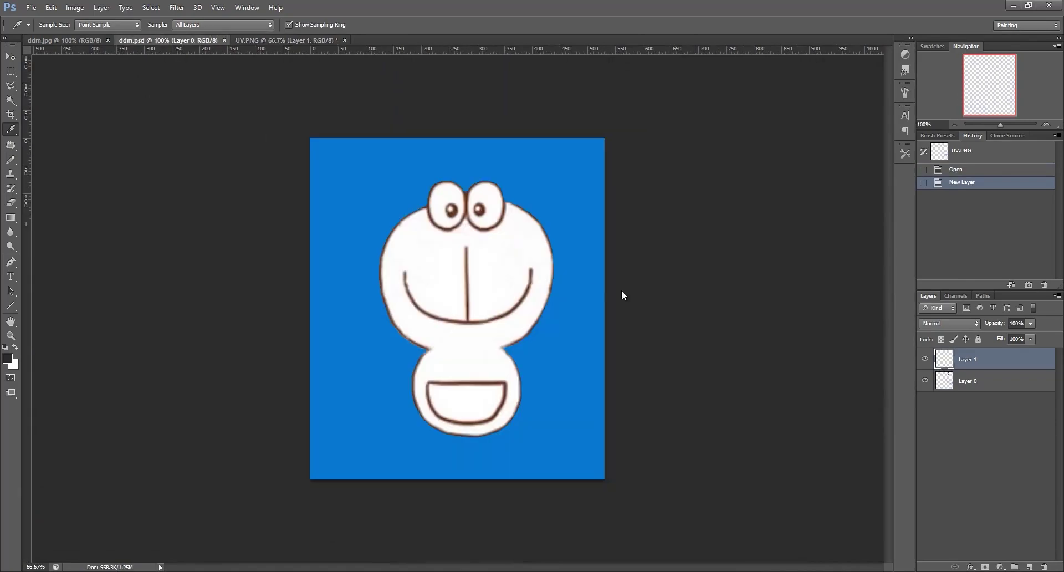
{"action": "left_click", "coordinate": [575, 238]}
{"action": "left_click", "coordinate": [330, 42]}
{"action": "key", "text": "alt+BackSpace"}
{"action": "left_click_drag", "start_coordinate": [960, 359], "coordinate": [943, 447]}
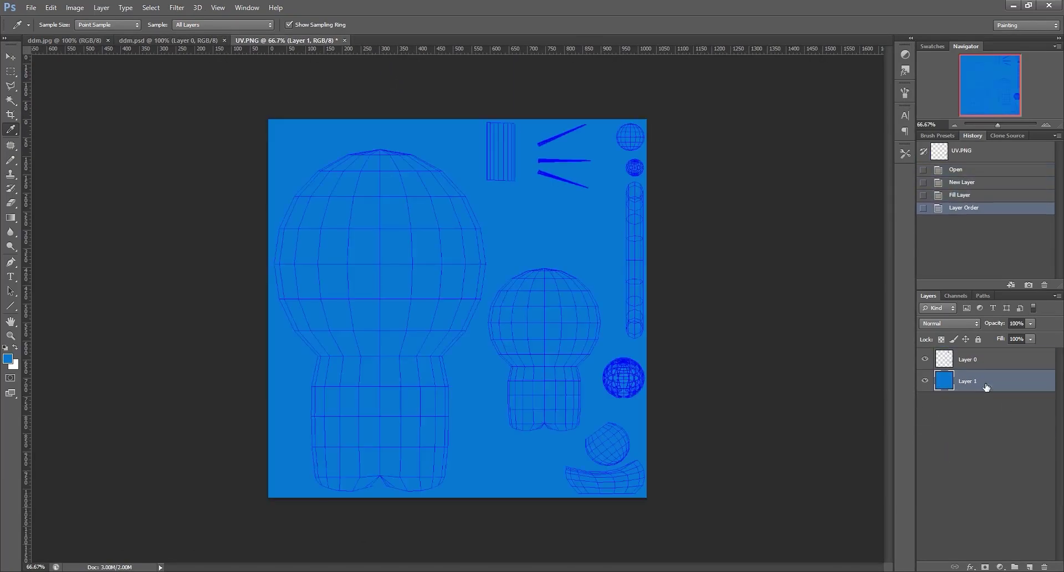
- Copy the face and belly artwork from ddm.psd and paste it into a new layer above UV.PNG's blue layer
{"action": "left_click", "coordinate": [1029, 567]}
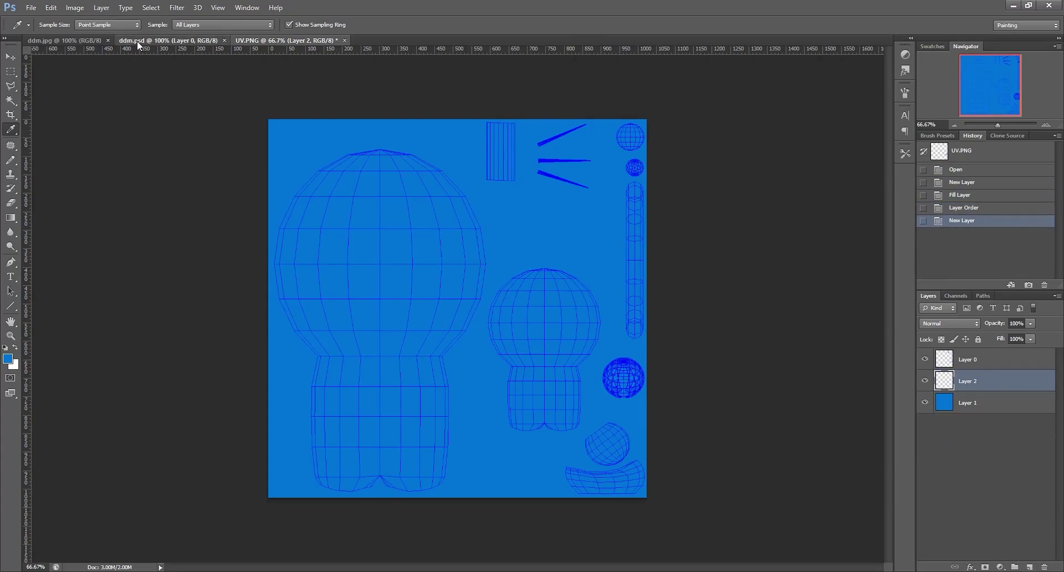
{"action": "left_click", "coordinate": [169, 40]}
{"action": "left_click", "coordinate": [944, 359], "text": "ctrl"}
{"action": "key", "text": "ctrl+c"}
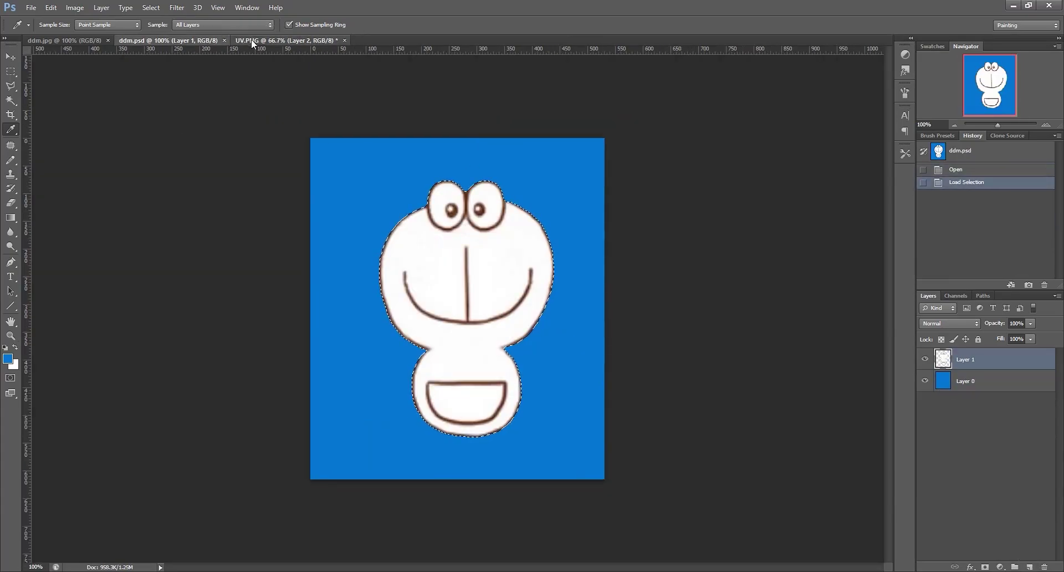
{"action": "left_click", "coordinate": [251, 40]}
{"action": "key", "text": "ctrl+v"}
- Free-transform the face artwork onto the front body wireframe, stretching its height to about 180% and widening it symmetrically
{"action": "key", "text": "ctrl+t"}
{"action": "left_click_drag", "start_coordinate": [452, 303], "coordinate": [381, 235]}
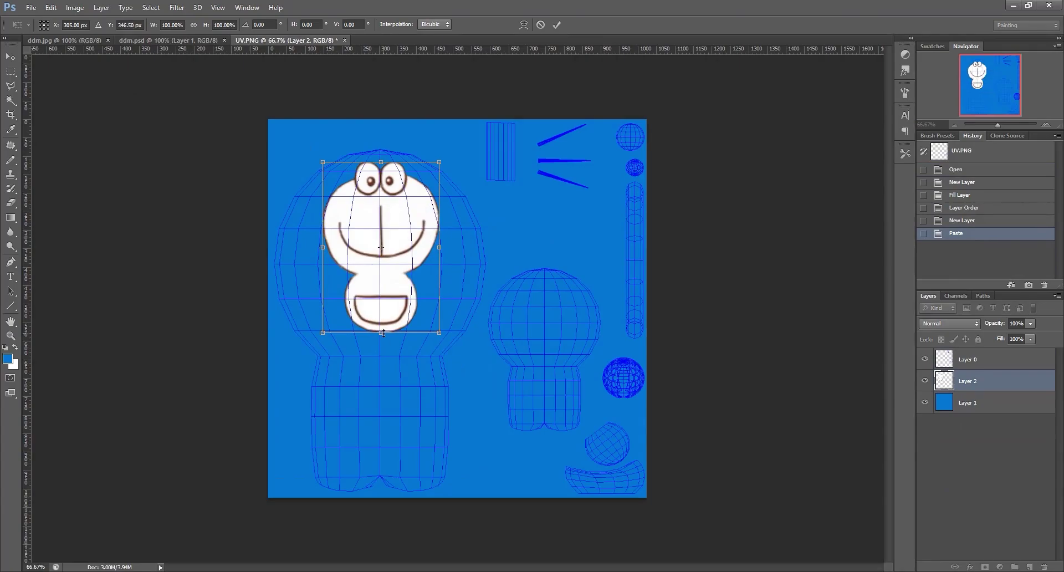
{"action": "left_click_drag", "start_coordinate": [381, 333], "coordinate": [381, 469]}
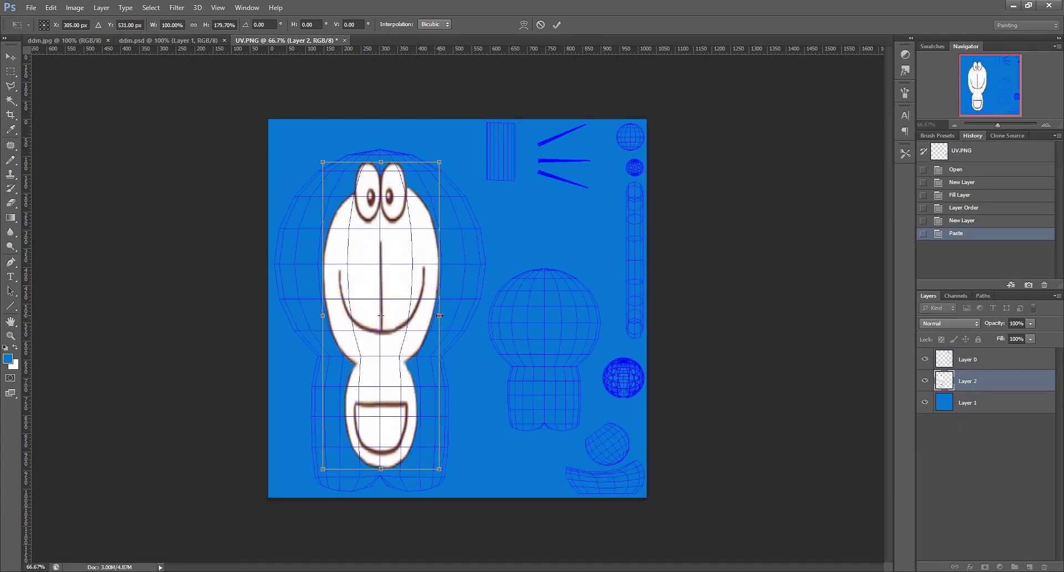
{"action": "left_click_drag", "start_coordinate": [439, 316], "coordinate": [472, 315], "text": "alt"}
{"action": "left_click_drag", "start_coordinate": [404, 371], "coordinate": [406, 368]}
{"action": "key", "text": "Return"}
- Fill a rectangle around the three whisker UV shells on the blue Layer 1 with black (000000)
{"action": "key", "text": "i"}
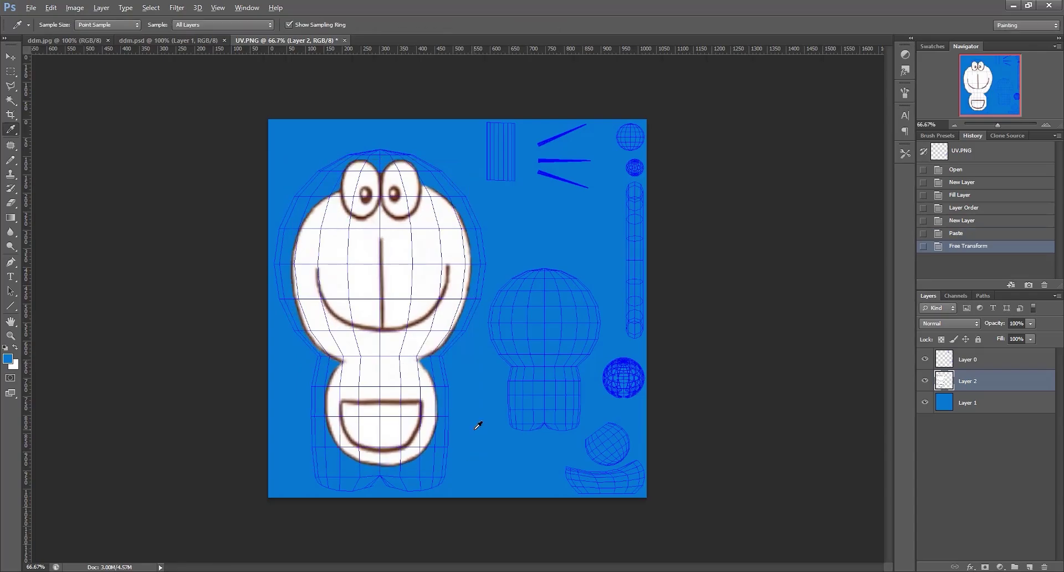
{"action": "scroll", "coordinate": [552, 168], "scroll_direction": "down", "scroll_amount": 3, "text": "alt"}
{"action": "scroll", "coordinate": [553, 166], "scroll_direction": "up", "scroll_amount": 5, "text": "alt"}
{"action": "key", "text": "m"}
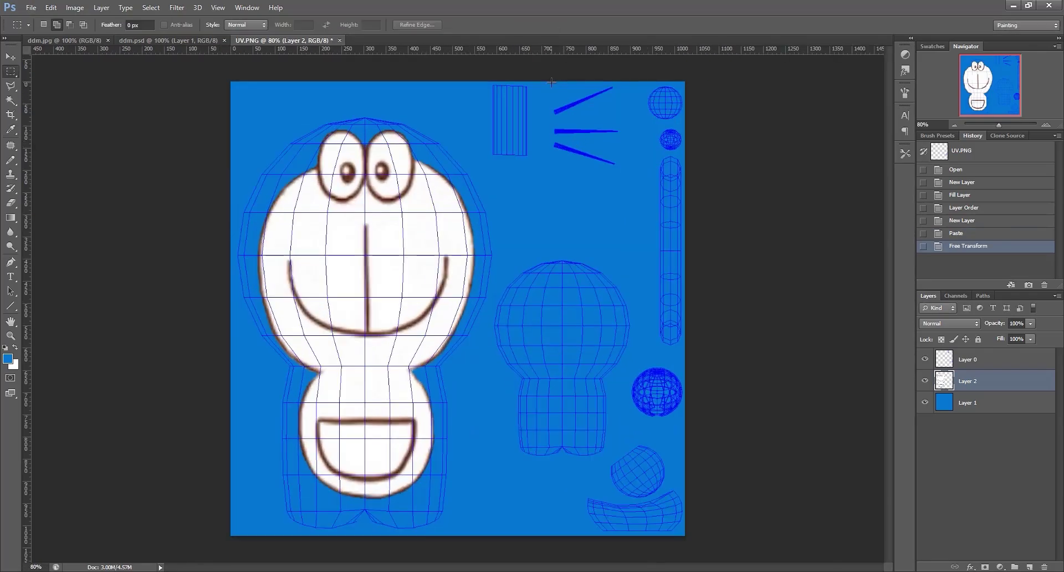
{"action": "left_click_drag", "start_coordinate": [552, 82], "coordinate": [623, 172]}
{"action": "left_click", "coordinate": [951, 408]}
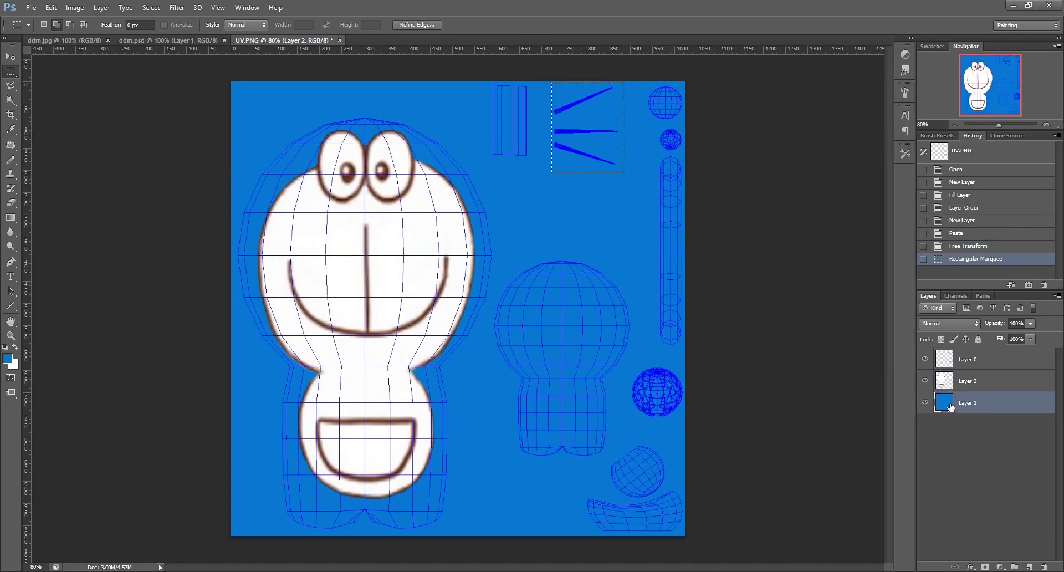
{"action": "left_click", "coordinate": [9, 360]}
{"action": "left_click", "coordinate": [505, 388]}
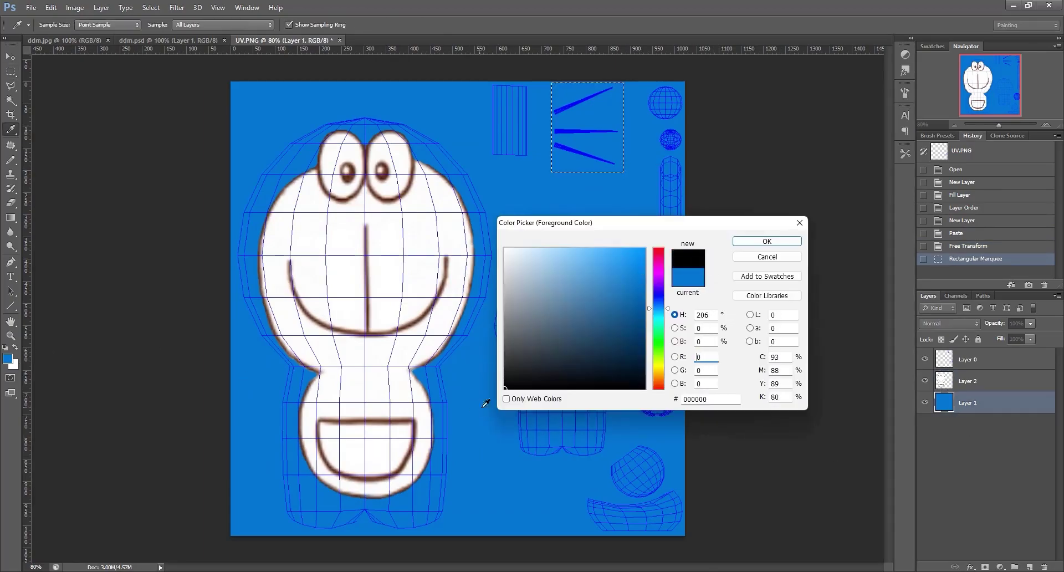
{"action": "left_click", "coordinate": [768, 241]}
{"action": "key", "text": "m"}
{"action": "key", "text": "alt+BackSpace"}
{"action": "key", "text": "ctrl+d"}
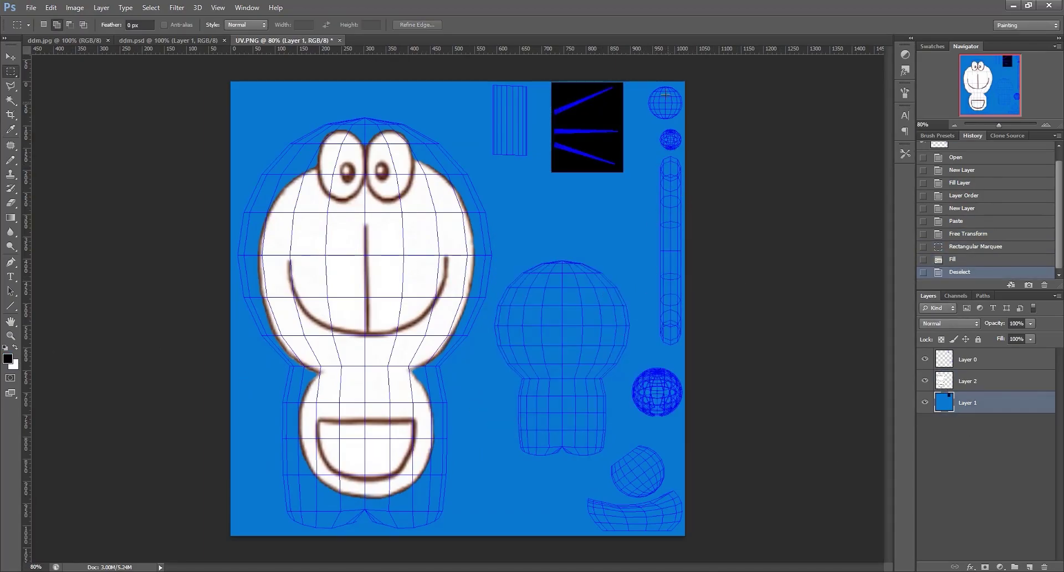
- Fill the UV column holding the nose, tail and collar shells with the red sampled from the collar in ddm.jpg
{"action": "left_click_drag", "start_coordinate": [644, 82], "coordinate": [684, 349]}
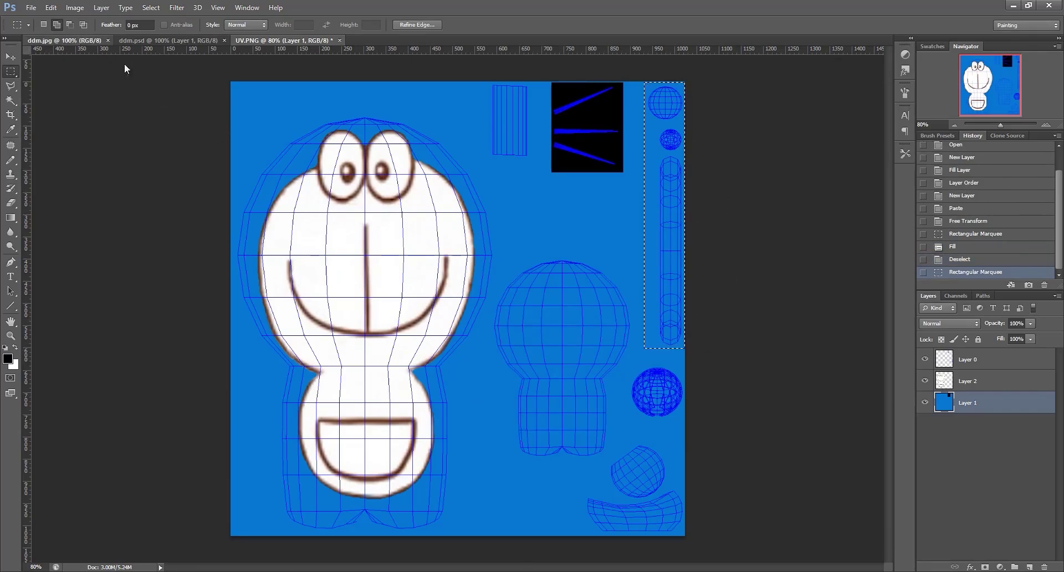
{"action": "left_click", "coordinate": [64, 41]}
{"action": "key", "text": "i"}
{"action": "scroll", "coordinate": [507, 342], "scroll_direction": "up", "scroll_amount": 5, "text": "alt"}
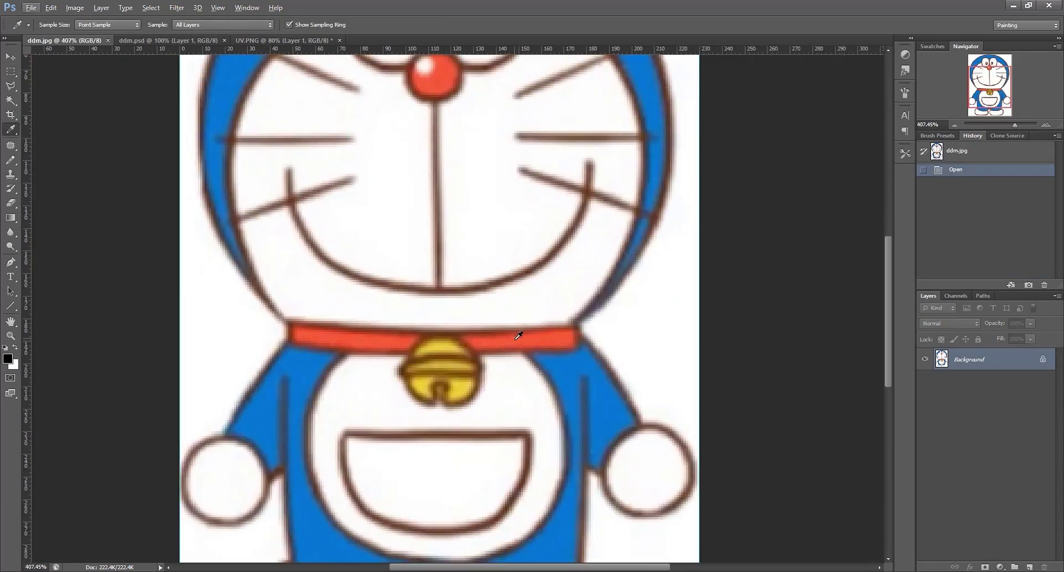
{"action": "left_click", "coordinate": [519, 334]}
{"action": "left_click", "coordinate": [288, 42]}
{"action": "key", "text": "alt+BackSpace"}
{"action": "key", "text": "ctrl+d"}
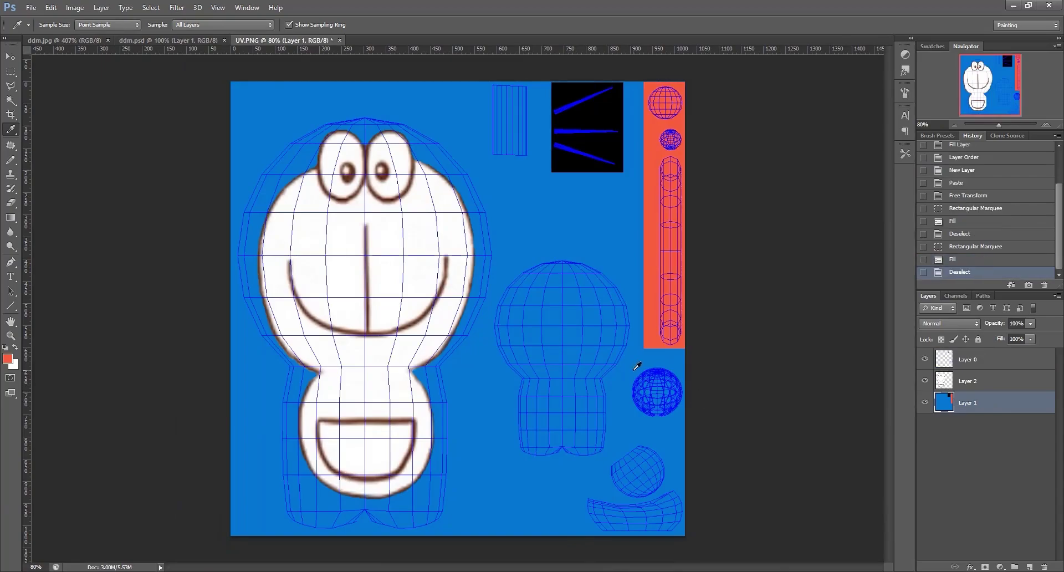
- Fill a rectangle around the bell's UV shell with the yellow sampled from the bell in ddm.jpg
{"action": "key", "text": "m"}
{"action": "left_click_drag", "start_coordinate": [628, 361], "coordinate": [694, 423]}
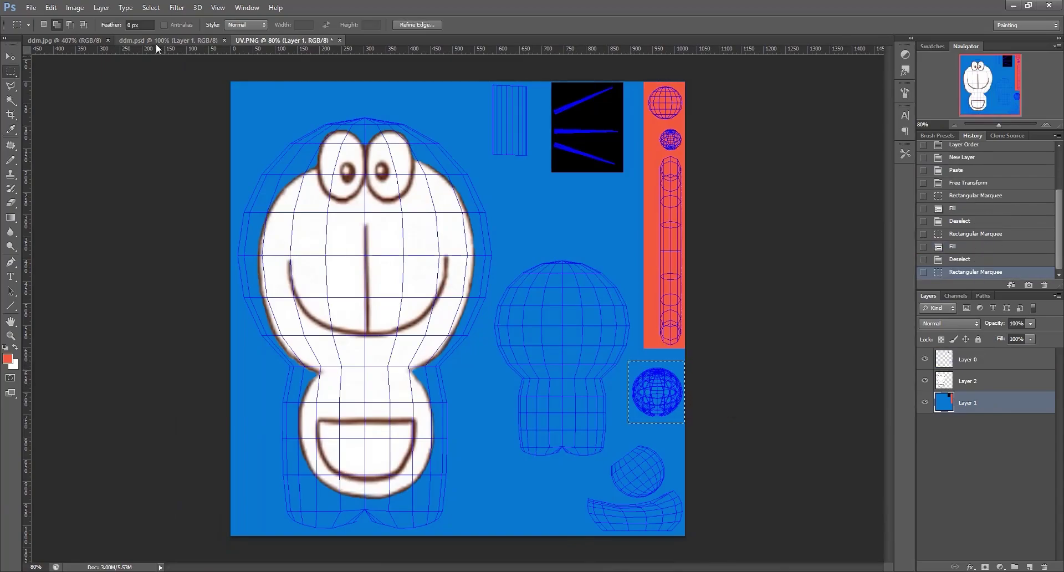
{"action": "left_click", "coordinate": [61, 40]}
{"action": "key", "text": "i"}
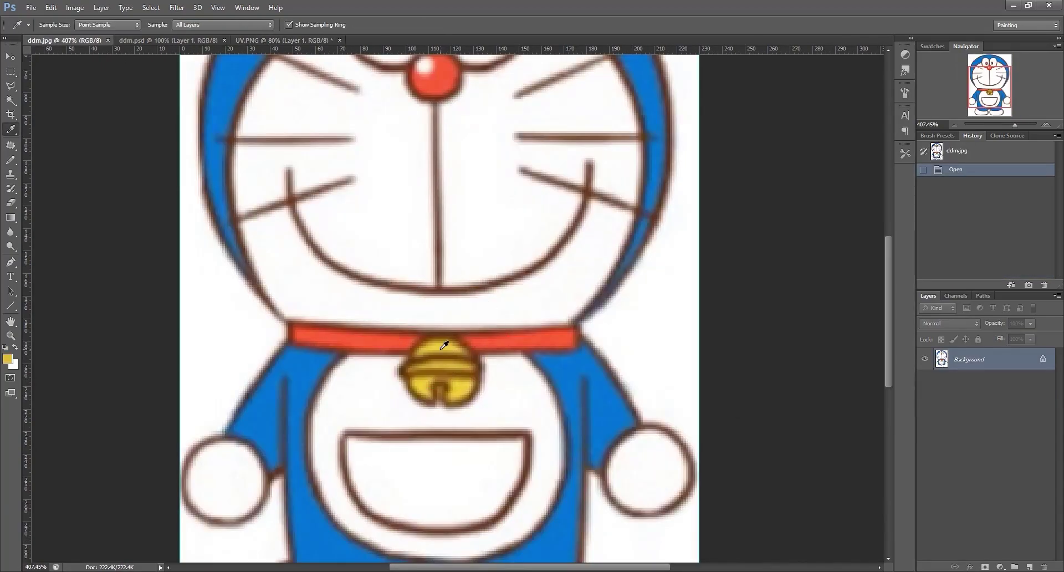
{"action": "left_click", "coordinate": [307, 41]}
{"action": "key", "text": "alt+BackSpace"}
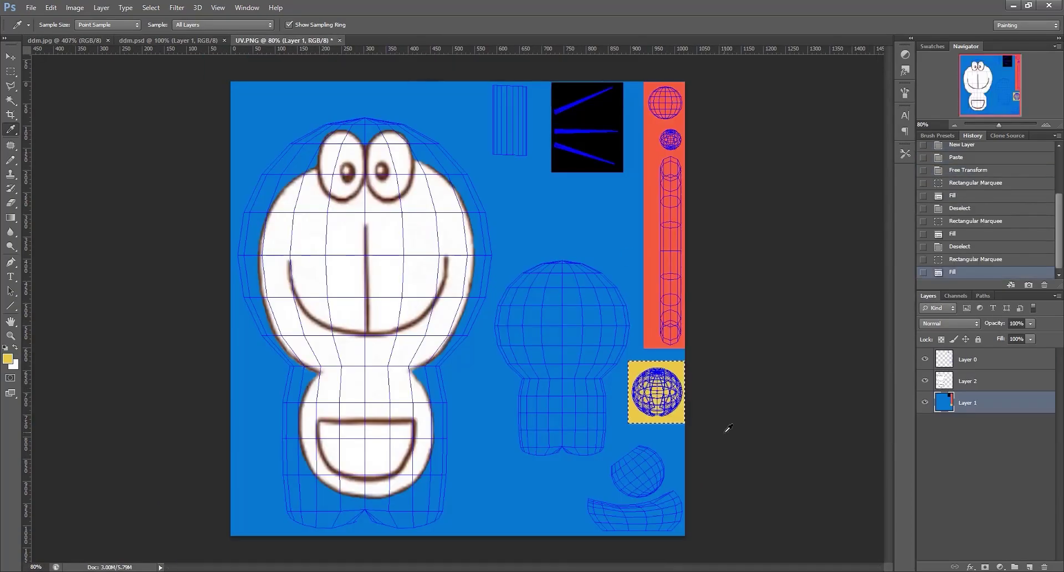
{"action": "key", "text": "ctrl+d"}
- Select the area around the round and curved UV shells below the bell and fill it with white sampled from the face
{"action": "scroll", "coordinate": [656, 495], "scroll_direction": "up", "scroll_amount": 1, "text": "alt"}
{"action": "key", "text": "m"}
{"action": "left_click_drag", "start_coordinate": [644, 453], "coordinate": [745, 564]}
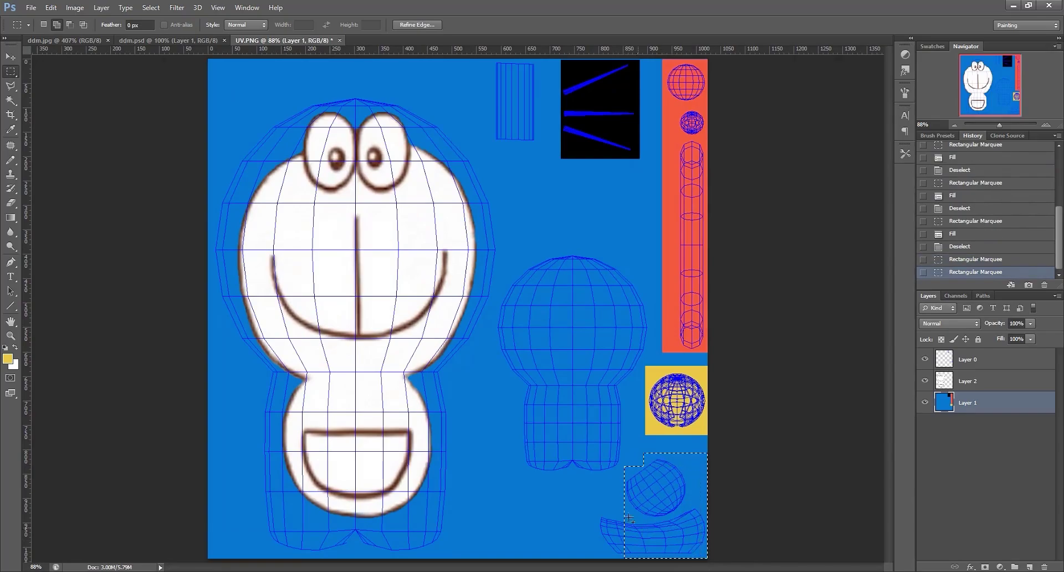
{"action": "left_click_drag", "start_coordinate": [624, 465], "coordinate": [709, 560], "text": "shift"}
{"action": "left_click_drag", "start_coordinate": [591, 507], "coordinate": [709, 560], "text": "shift"}
{"action": "key", "text": "i"}
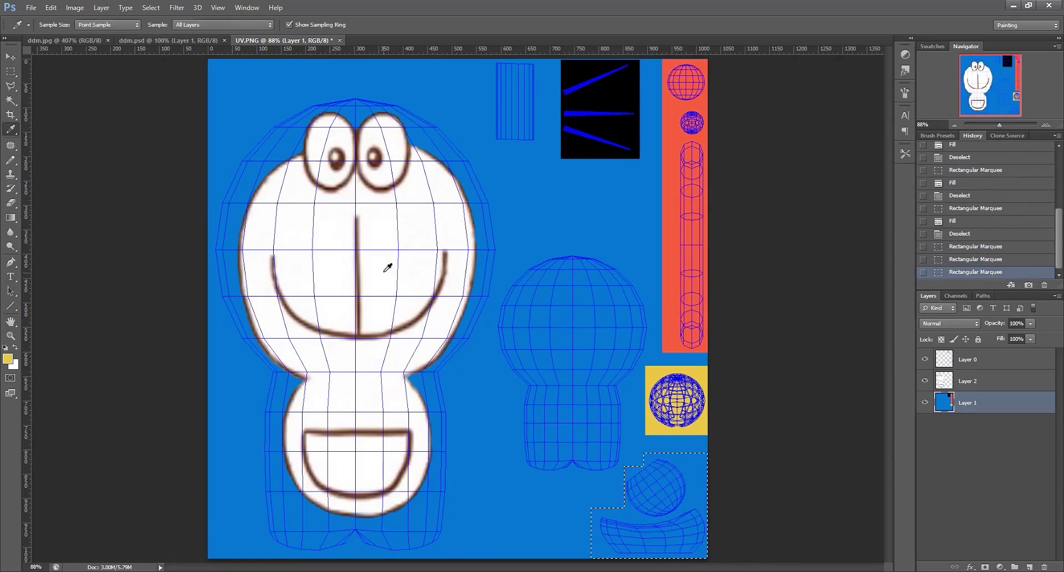
{"action": "left_click", "coordinate": [385, 267]}
{"action": "key", "text": "alt+BackSpace"}
{"action": "scroll", "coordinate": [757, 474], "scroll_direction": "down", "scroll_amount": 9, "text": "alt"}
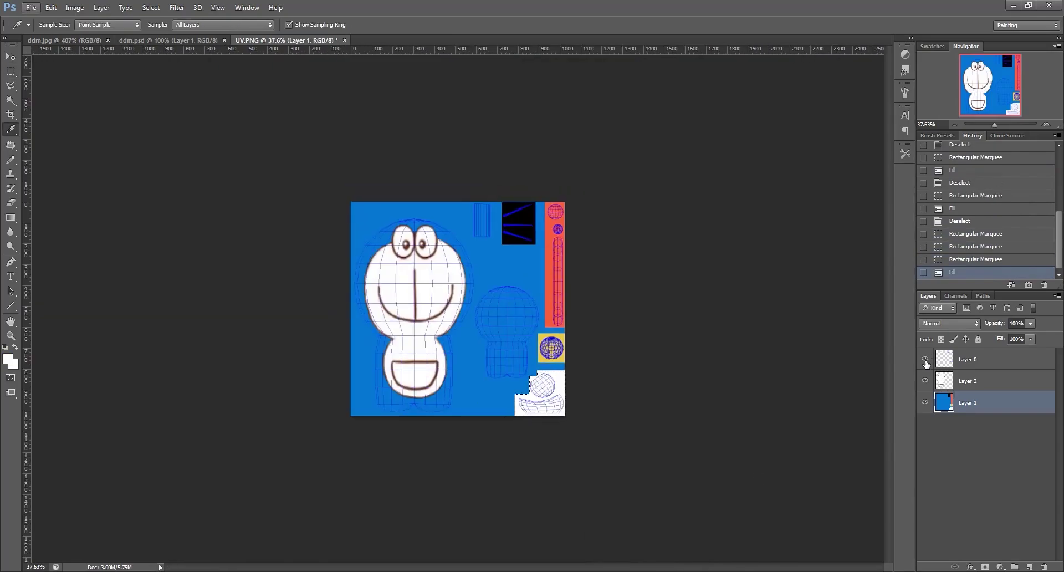
- Hide the wireframe Layer 0 and save the texture as a PNG copy named UV1.png in the ddm folder
{"action": "left_click", "coordinate": [925, 360]}
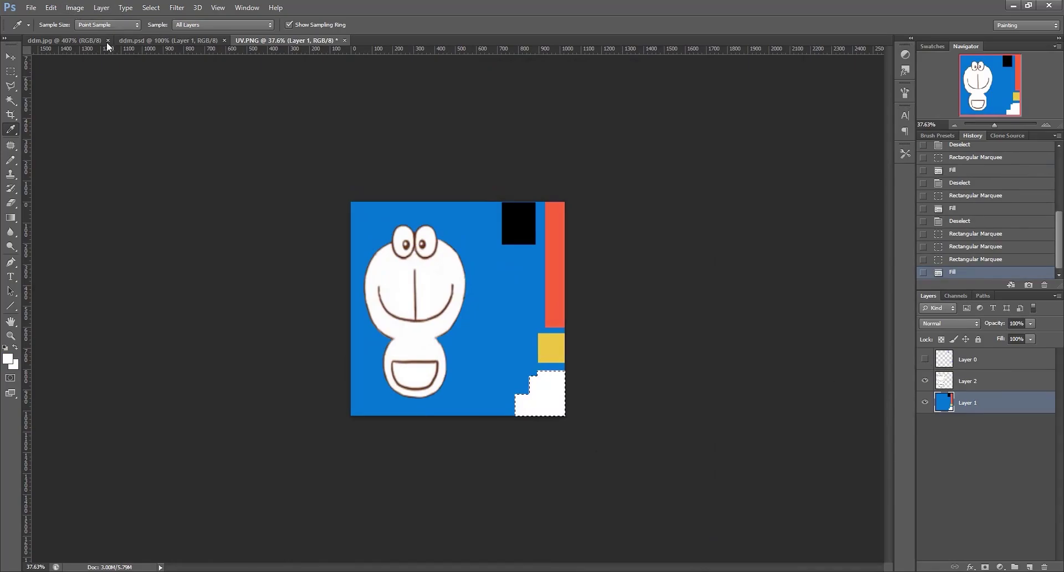
{"action": "key", "text": "ctrl+shift+s"}
{"action": "left_click", "coordinate": [205, 437]}
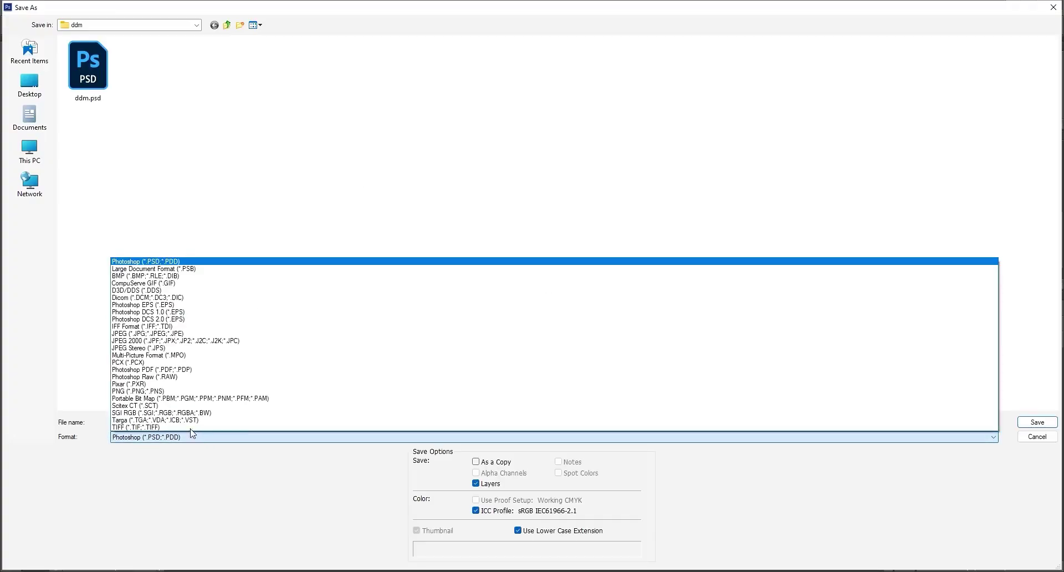
{"action": "left_click", "coordinate": [149, 392]}
{"action": "double_click", "coordinate": [118, 421]}
{"action": "type", "text": "1"}
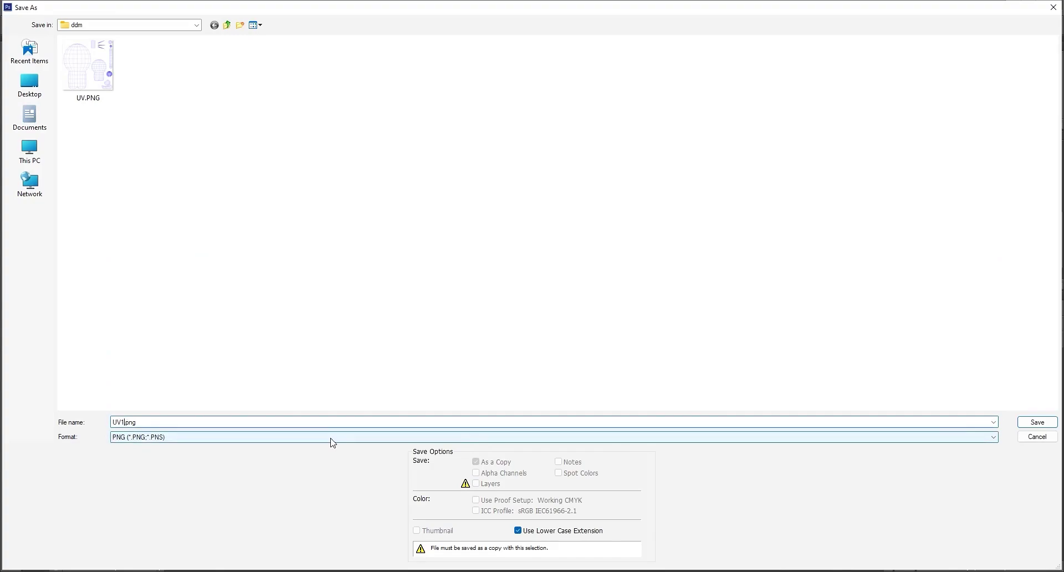
{"action": "key", "text": "Return"}
{"action": "key", "text": "Return"}
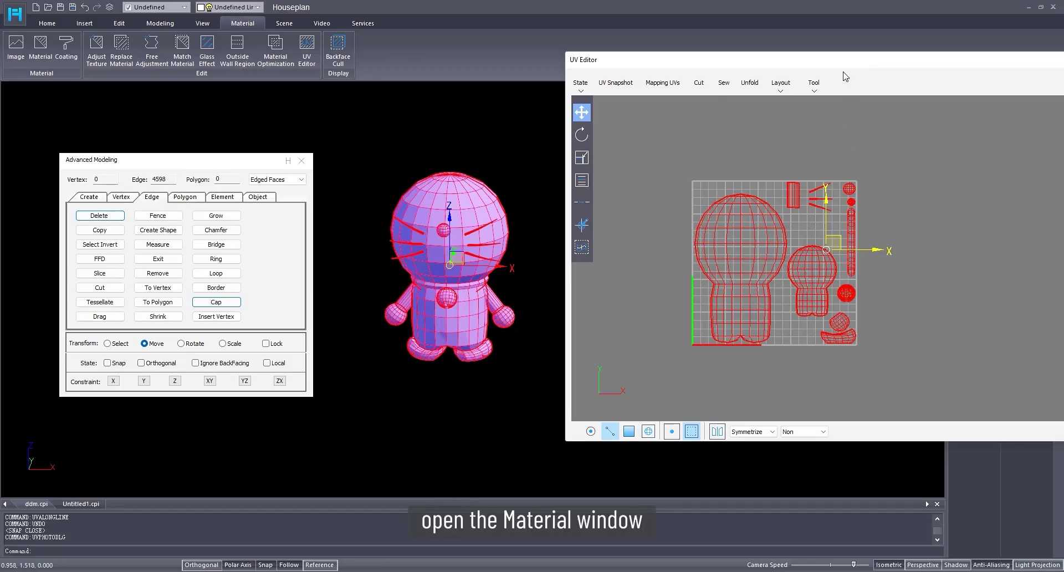
- Switch back to Houseplan, close the UV Editor and enter object-level selection for the Doraemon model
{"action": "left_click_drag", "start_coordinate": [854, 312], "coordinate": [662, 78]}
{"action": "left_click", "coordinate": [881, 68]}
{"action": "left_click", "coordinate": [258, 197]}
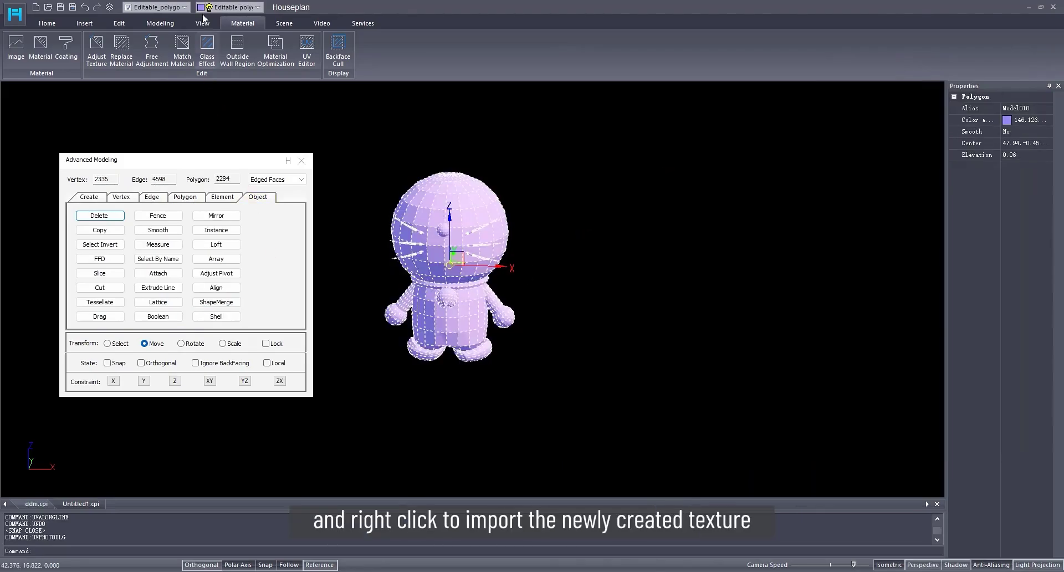
- Import UV1.png into the ddm material category and apply it to the Doraemon model with the Single entity option
{"action": "left_click", "coordinate": [40, 45]}
{"action": "right_click", "coordinate": [643, 238]}
{"action": "left_click", "coordinate": [665, 246]}
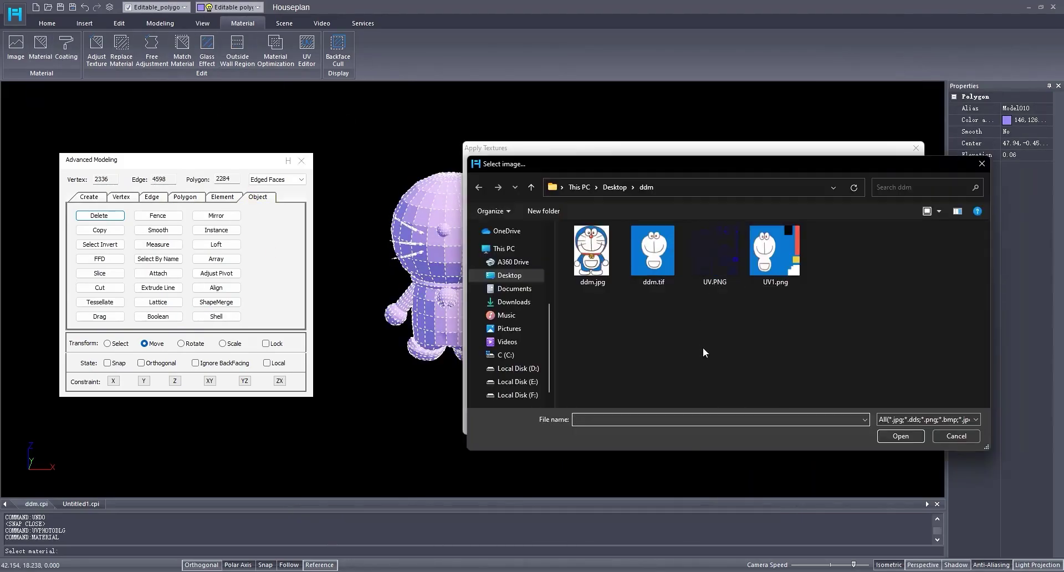
{"action": "double_click", "coordinate": [771, 249]}
{"action": "left_click", "coordinate": [580, 168]}
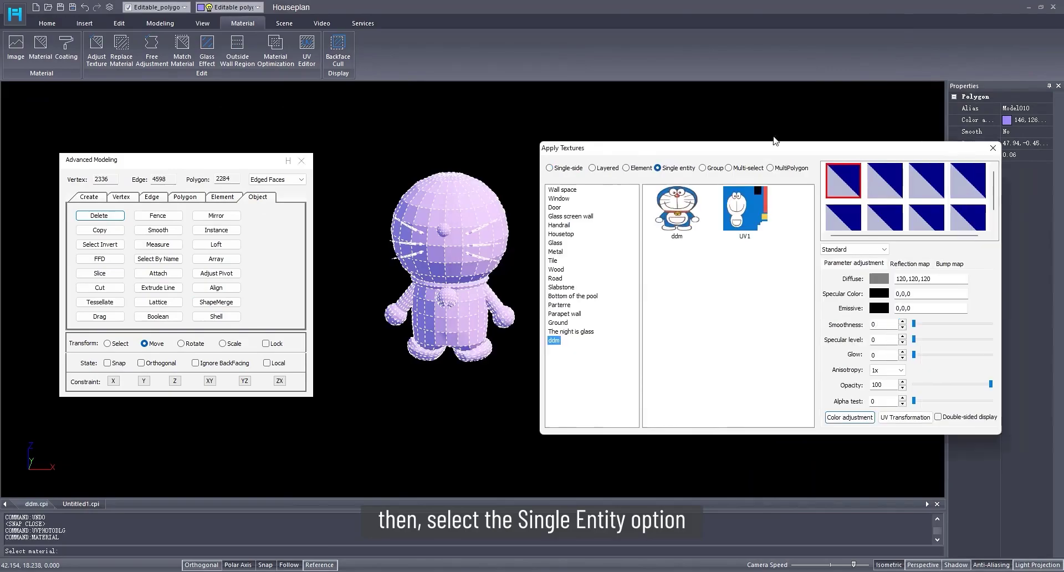
{"action": "left_click", "coordinate": [460, 324]}
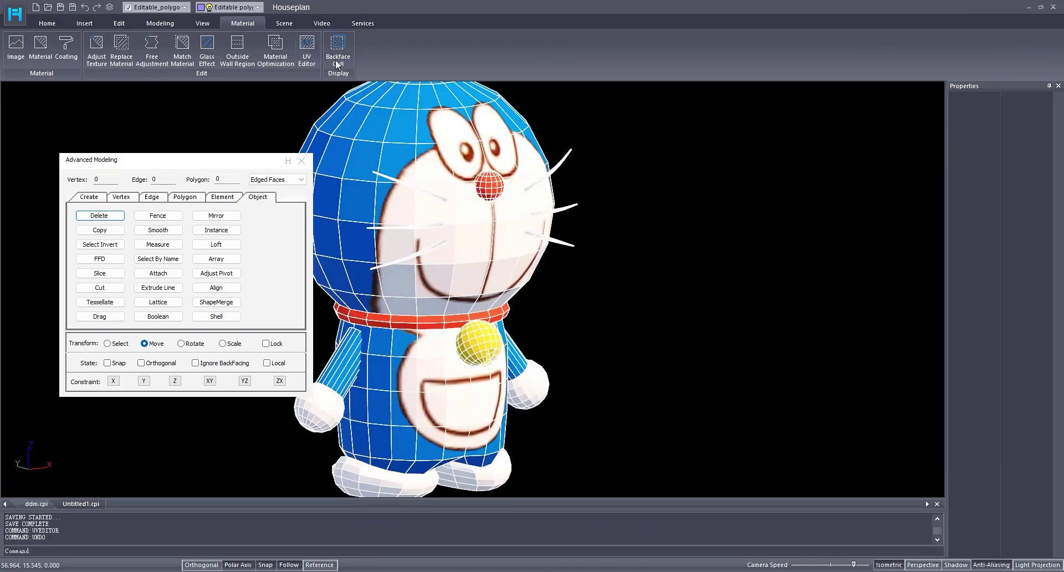
- Reopen the UV Editor for the textured Doraemon model and activate vertex-level editing
{"action": "left_click", "coordinate": [307, 47]}
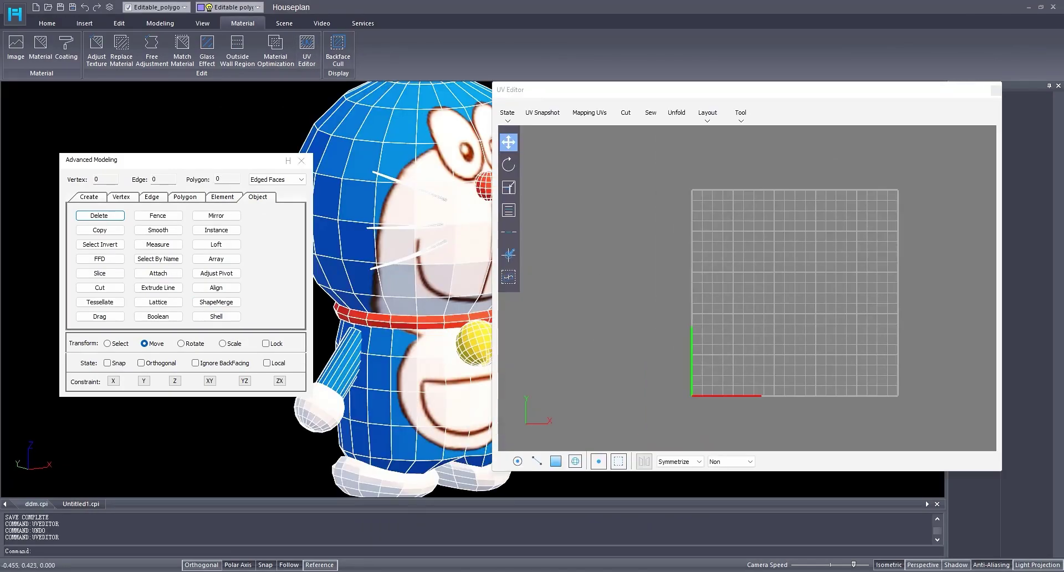
{"action": "scroll", "coordinate": [719, 305], "scroll_direction": "up", "scroll_amount": 4}
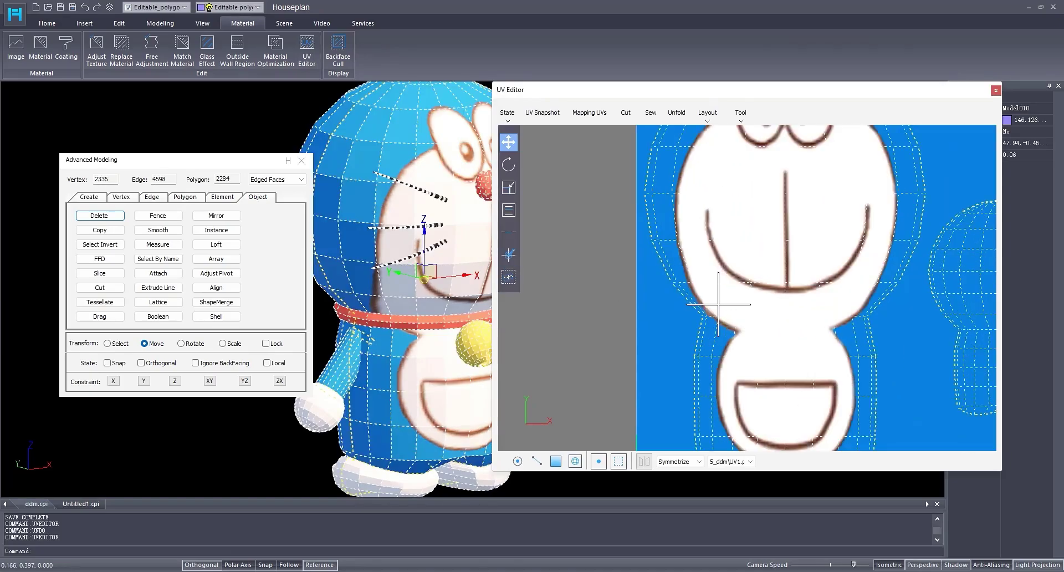
{"action": "left_click", "coordinate": [518, 462]}
{"action": "scroll", "coordinate": [698, 304], "scroll_direction": "up", "scroll_amount": 2}
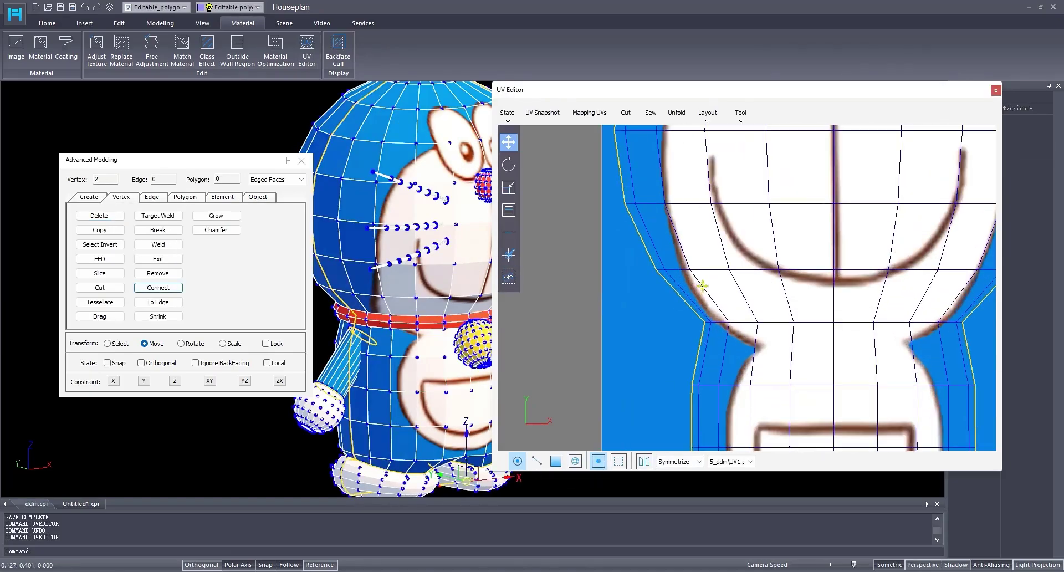
- Select the neck vertices on both sides of the front-body UV shell and scale them outward horizontally
{"action": "left_click_drag", "start_coordinate": [722, 311], "coordinate": [718, 345]}
{"action": "middle_click_drag", "start_coordinate": [756, 341], "coordinate": [663, 345]}
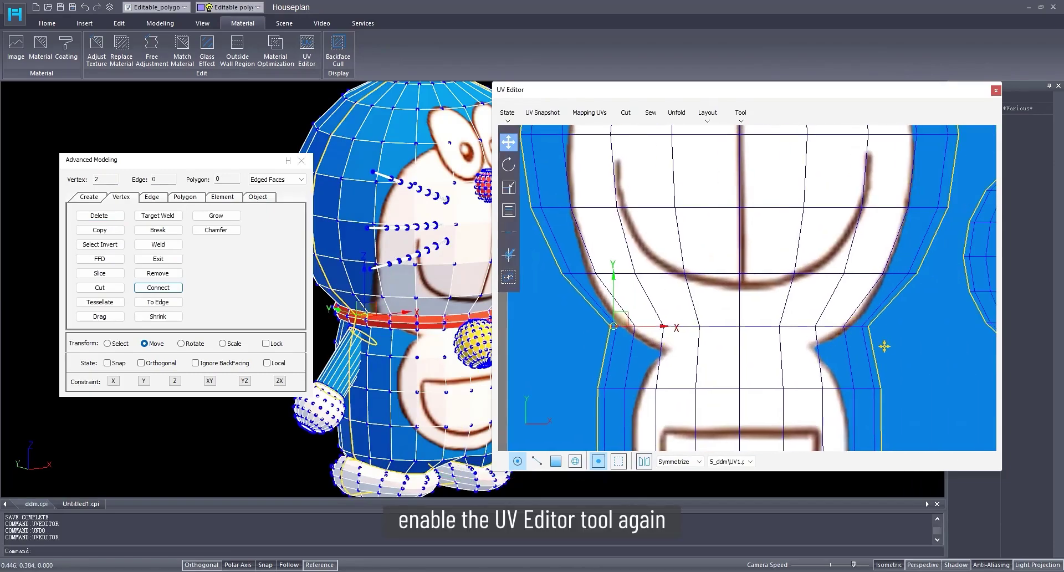
{"action": "left_click_drag", "start_coordinate": [856, 311], "coordinate": [884, 346], "text": "ctrl"}
{"action": "left_click", "coordinate": [510, 190]}
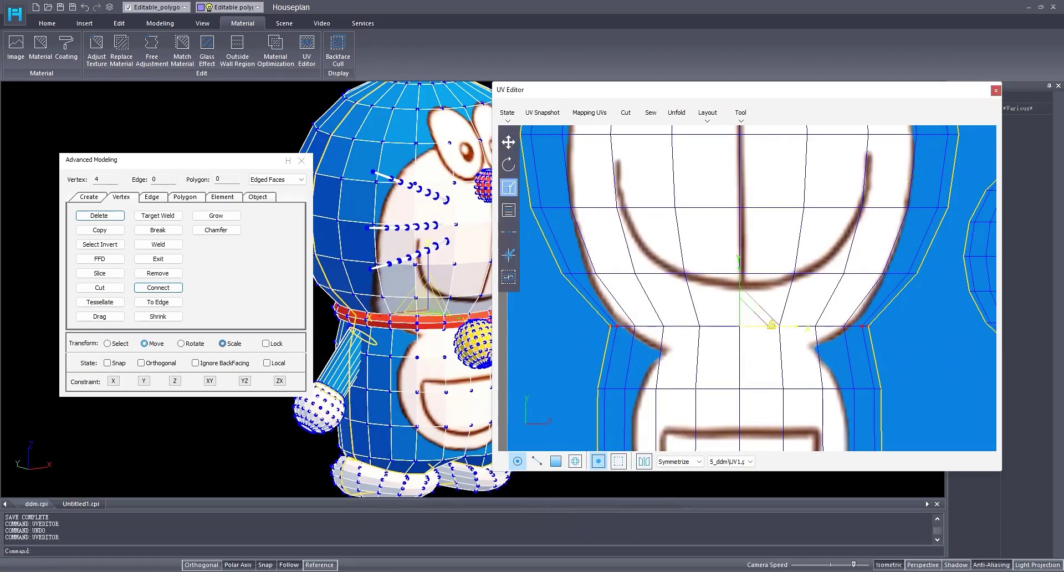
{"action": "scroll", "coordinate": [920, 397], "scroll_direction": "down", "scroll_amount": 2}
{"action": "left_click_drag", "start_coordinate": [840, 342], "coordinate": [851, 339]}
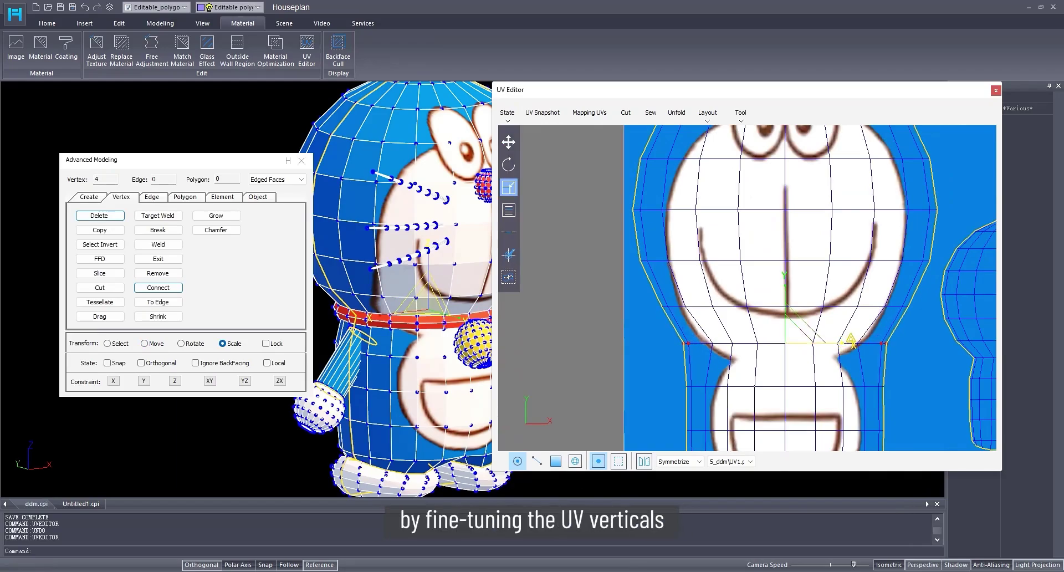
- Move the inner neck vertex on one side of the front-body UV shell outward and adjust the vertex above it to the face outline
{"action": "scroll", "coordinate": [710, 339], "scroll_direction": "up", "scroll_amount": 2}
{"action": "left_click", "coordinate": [713, 344]}
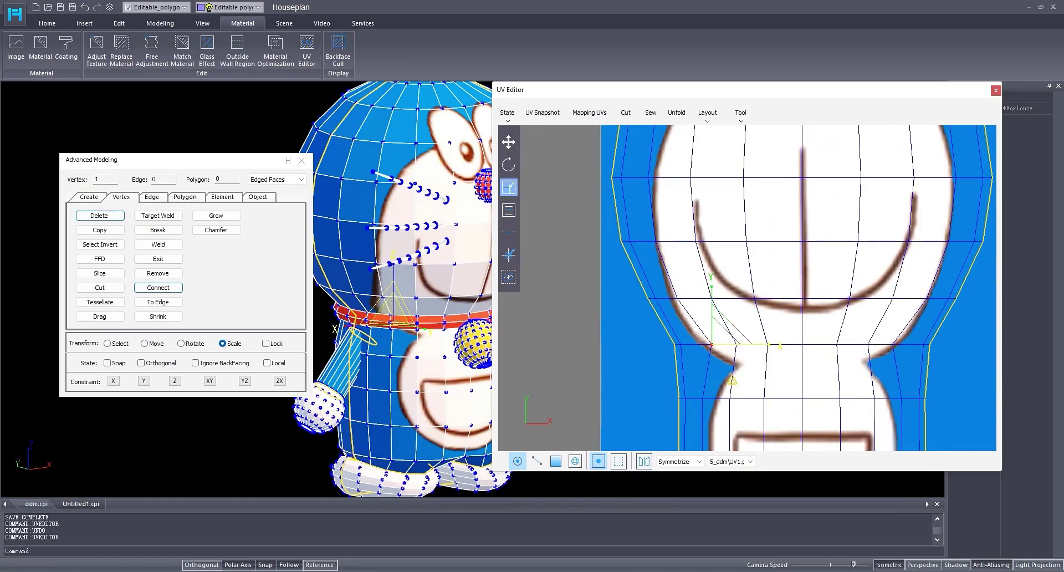
{"action": "left_click", "coordinate": [508, 142]}
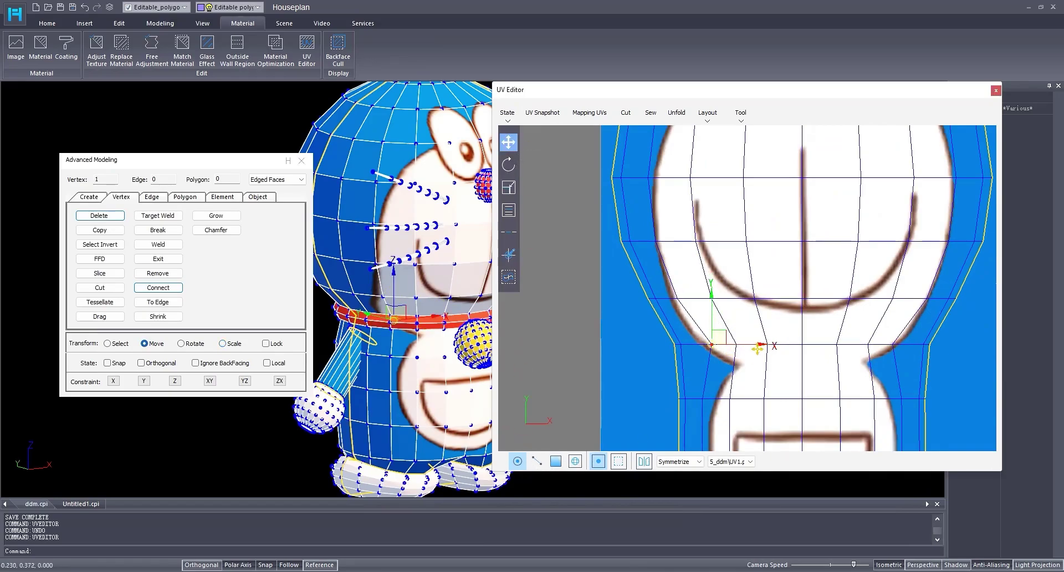
{"action": "left_click_drag", "start_coordinate": [755, 346], "coordinate": [743, 346]}
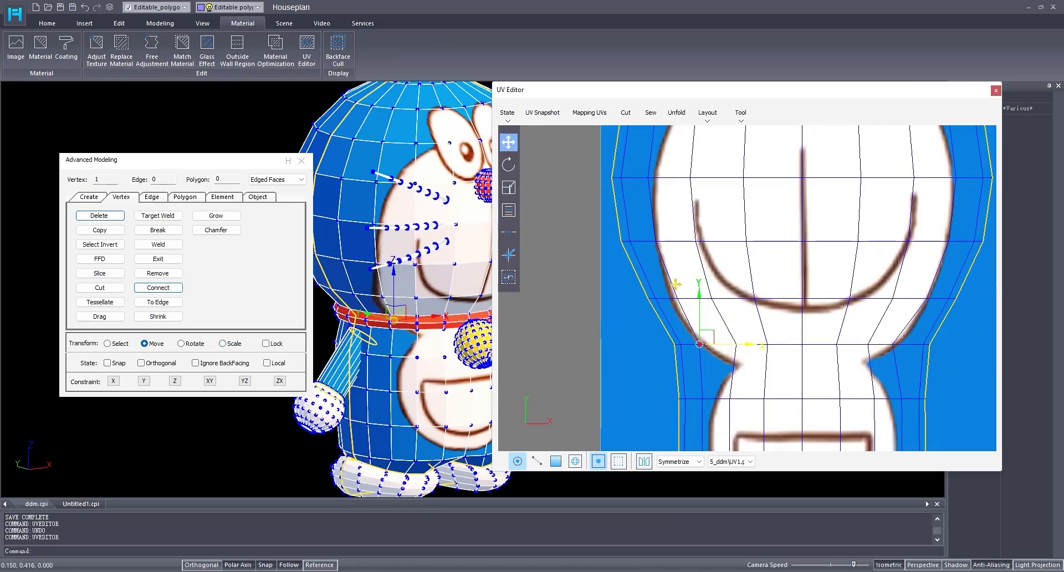
{"action": "left_click", "coordinate": [677, 298]}
{"action": "left_click_drag", "start_coordinate": [708, 301], "coordinate": [707, 301]}
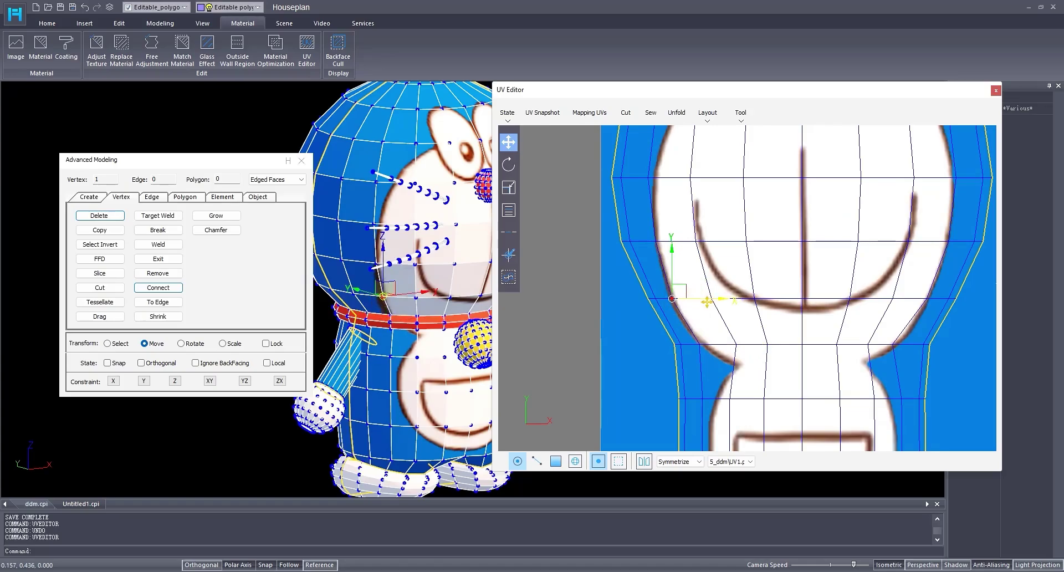
- Move the matching inner neck vertex on the opposite side of the front-body UV shell outward and check the texture on the model
{"action": "middle_click_drag", "start_coordinate": [927, 307], "coordinate": [791, 305]}
{"action": "scroll", "coordinate": [791, 305], "scroll_direction": "down", "scroll_amount": 2}
{"action": "scroll", "coordinate": [791, 300], "scroll_direction": "up", "scroll_amount": 1}
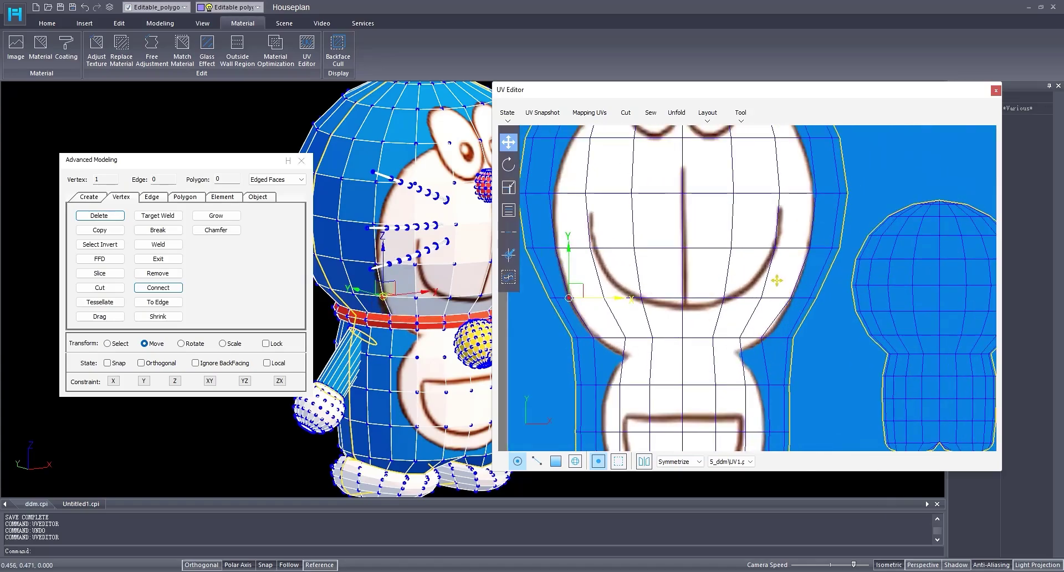
{"action": "left_click_drag", "start_coordinate": [777, 281], "coordinate": [807, 339]}
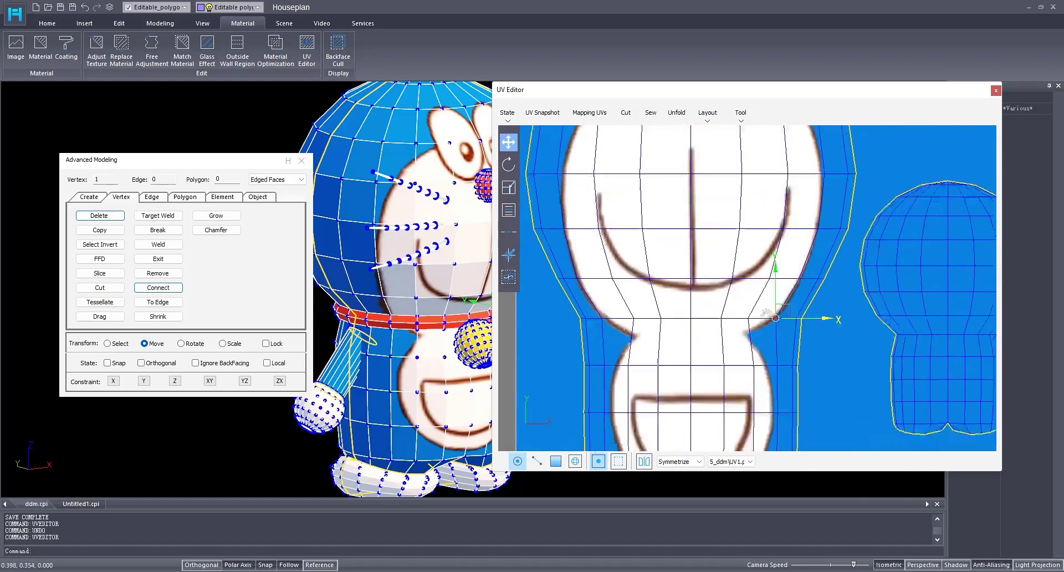
{"action": "scroll", "coordinate": [810, 338], "scroll_direction": "down", "scroll_amount": 3}
{"action": "middle_click_drag", "start_coordinate": [404, 337], "coordinate": [421, 319]}
{"action": "scroll", "coordinate": [435, 312], "scroll_direction": "up", "scroll_amount": 2}
{"action": "scroll", "coordinate": [435, 313], "scroll_direction": "down", "scroll_amount": 3}
{"action": "scroll", "coordinate": [404, 329], "scroll_direction": "down", "scroll_amount": 2}
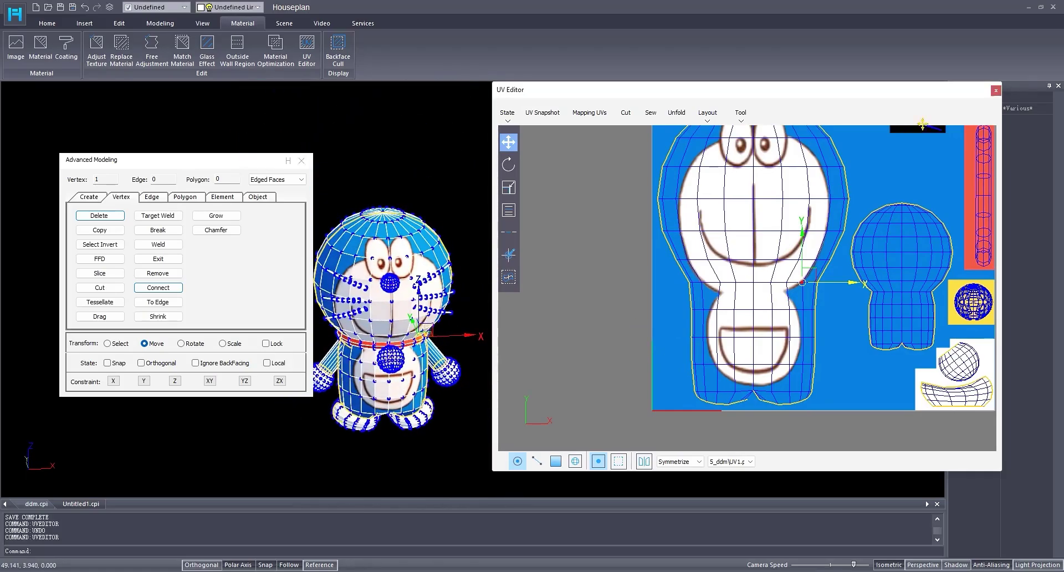
- Review the adjusted front-body UV shell against the whole texture layout and close the UV Editor
{"action": "left_click_drag", "start_coordinate": [894, 91], "coordinate": [835, 69]}
{"action": "scroll", "coordinate": [688, 266], "scroll_direction": "down", "scroll_amount": 2}
{"action": "scroll", "coordinate": [688, 266], "scroll_direction": "up", "scroll_amount": 3}
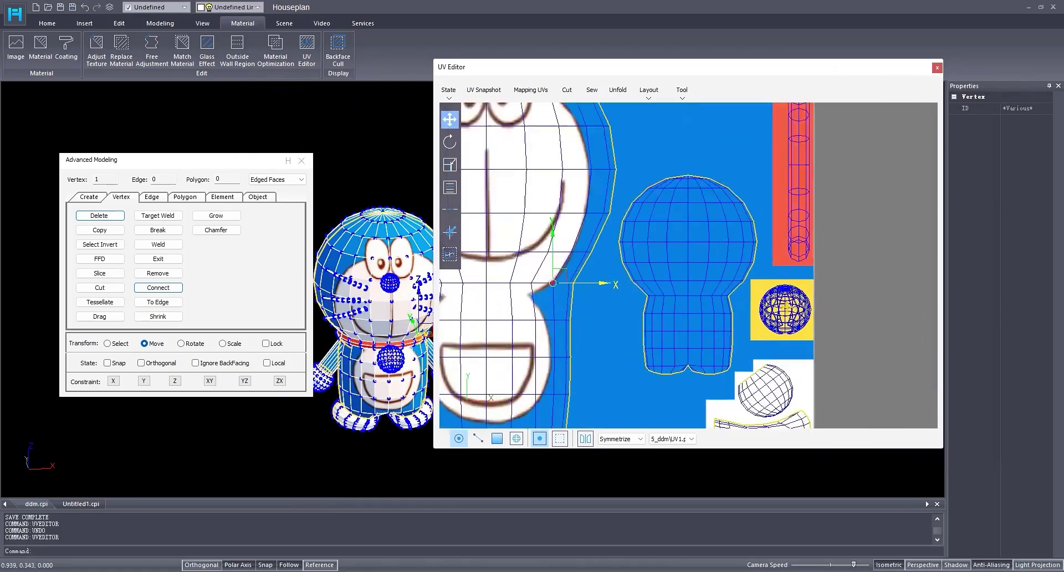
{"action": "scroll", "coordinate": [881, 138], "scroll_direction": "down", "scroll_amount": 2}
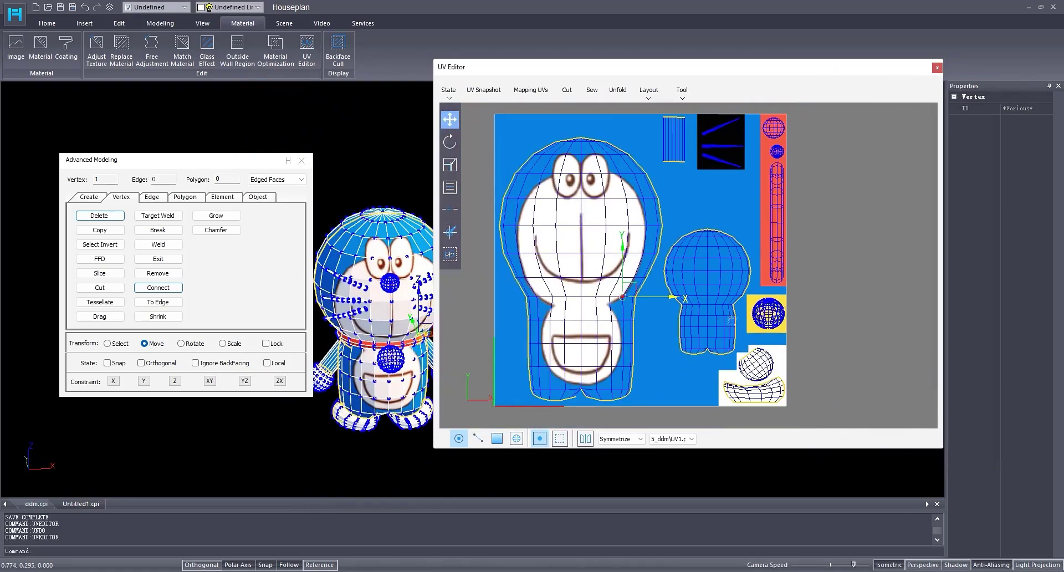
{"action": "left_click", "coordinate": [936, 68]}
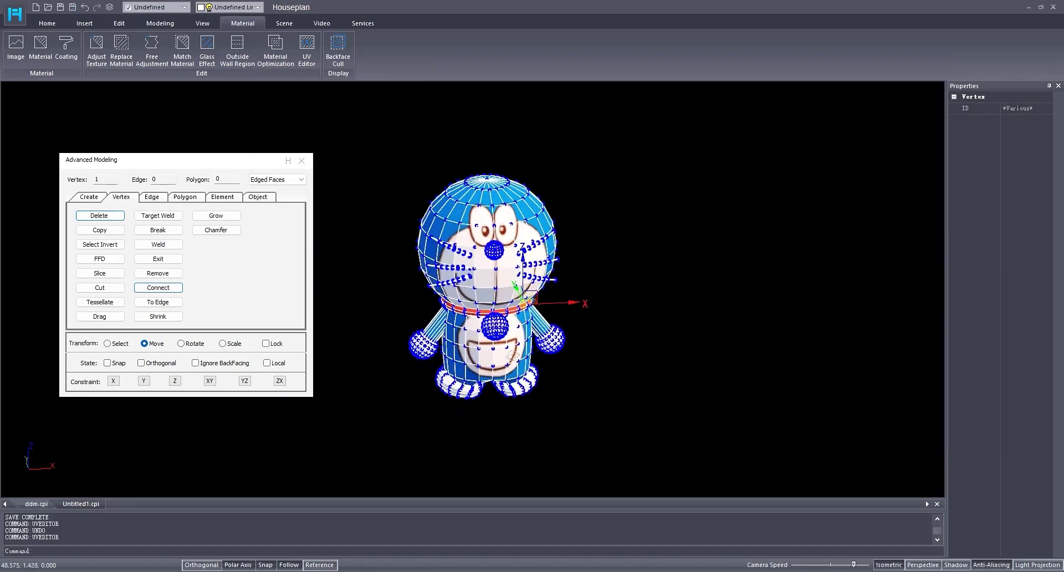
- Smooth the whole Doraemon model at object level with 1 TurboSmooth iteration and the smoothing result shown
{"action": "left_click", "coordinate": [258, 197]}
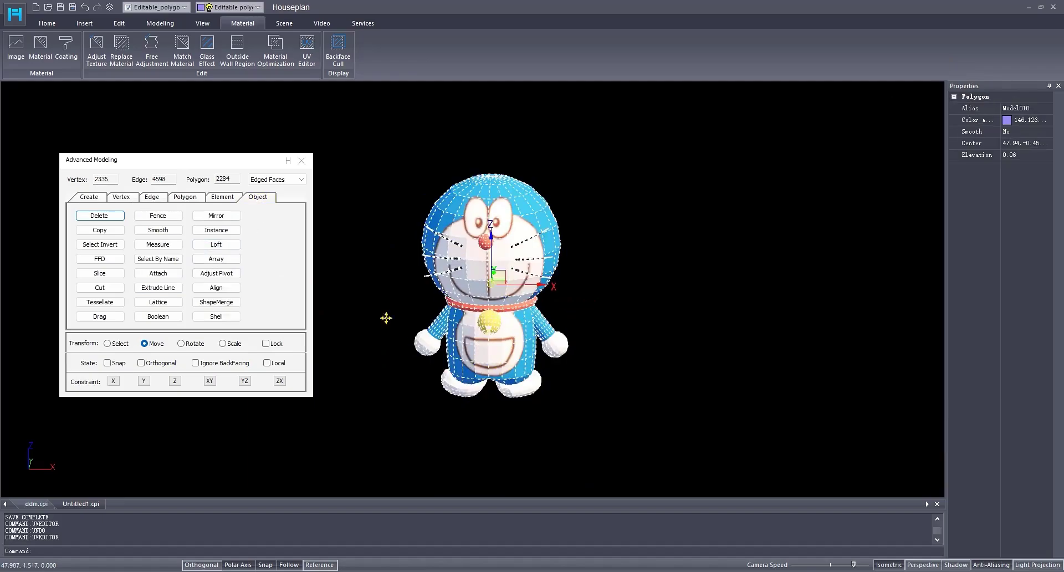
{"action": "left_click", "coordinate": [115, 344]}
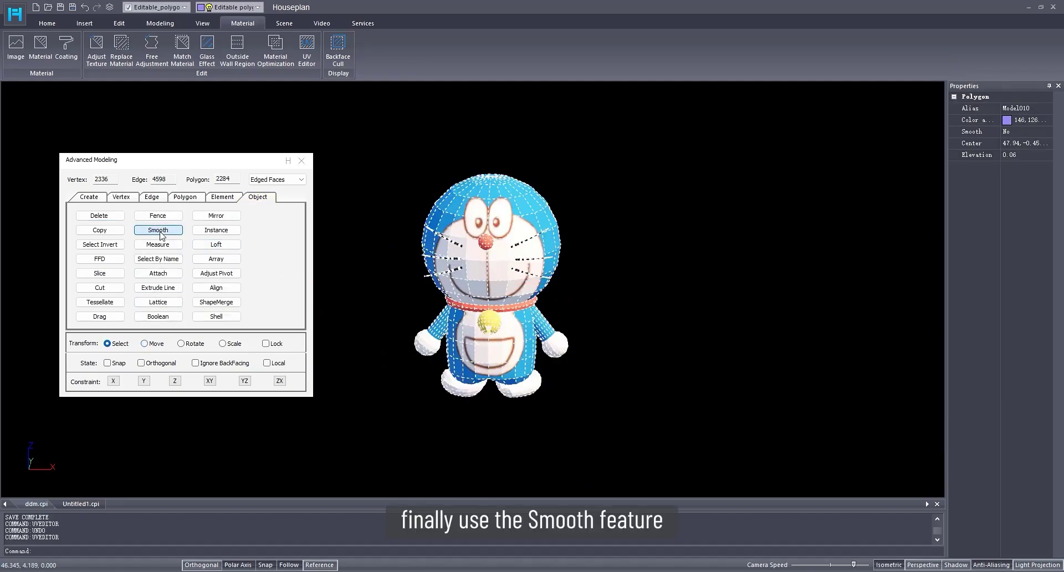
{"action": "scroll", "coordinate": [413, 264], "scroll_direction": "up", "scroll_amount": 5}
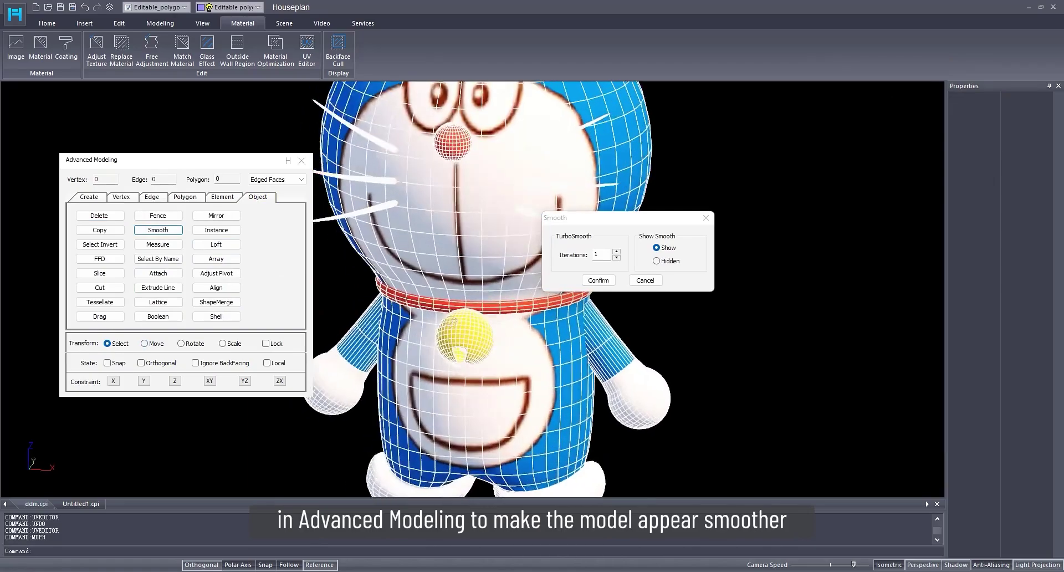
{"action": "scroll", "coordinate": [414, 264], "scroll_direction": "down", "scroll_amount": 4}
{"action": "middle_click_drag", "start_coordinate": [413, 264], "coordinate": [477, 266]}
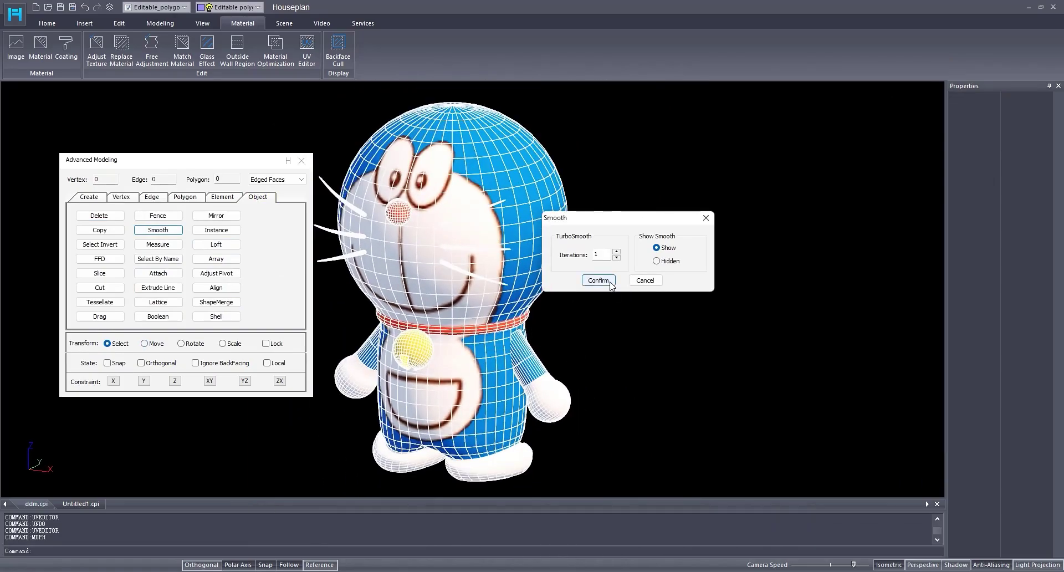
{"action": "left_click", "coordinate": [598, 281]}
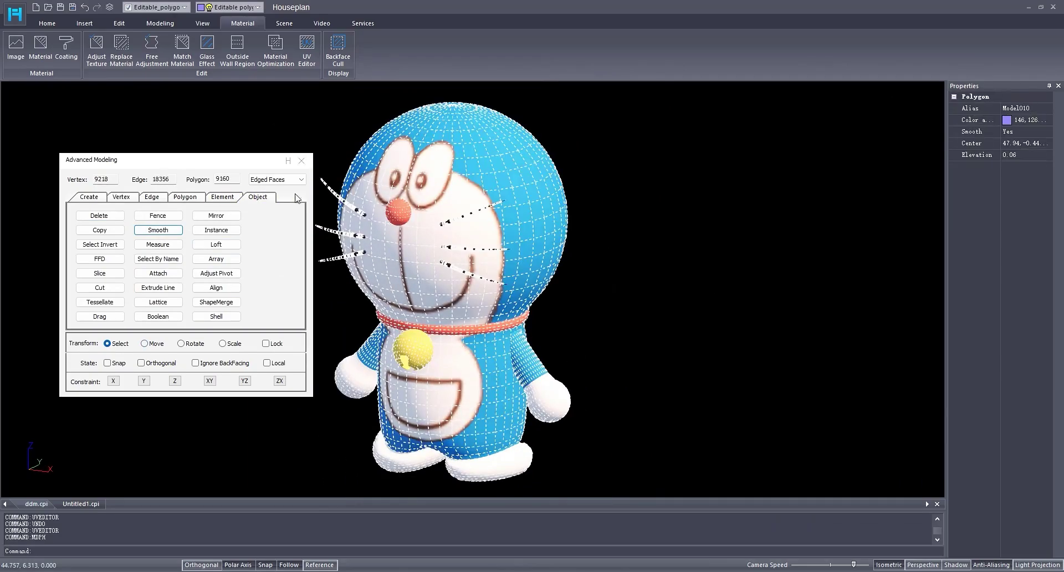
- Set the model's display mode to Facets and view the figure from its other side
{"action": "left_click", "coordinate": [294, 179]}
{"action": "left_click", "coordinate": [275, 199]}
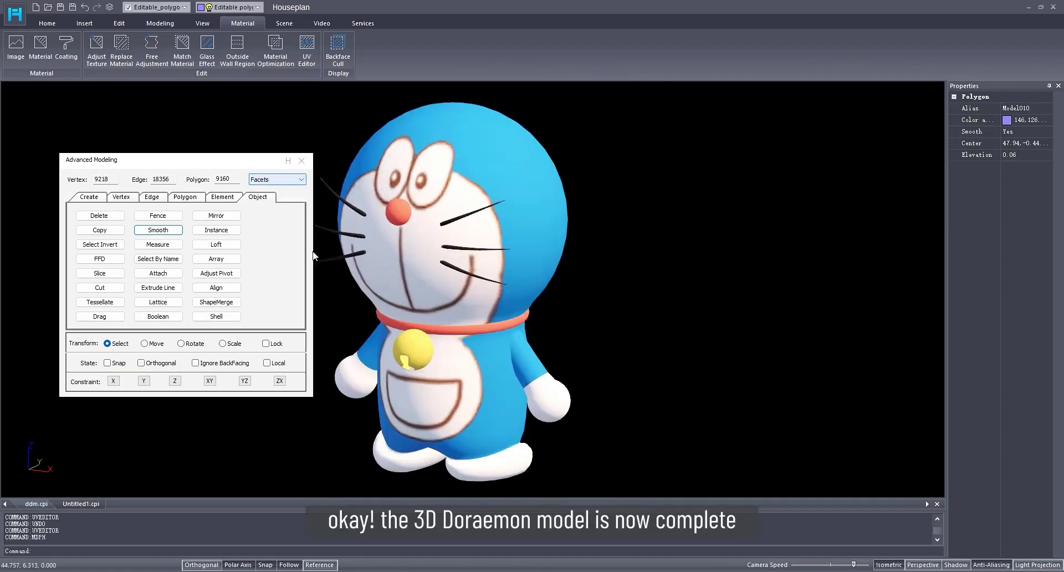
{"action": "middle_click_drag", "start_coordinate": [549, 332], "coordinate": [585, 336]}
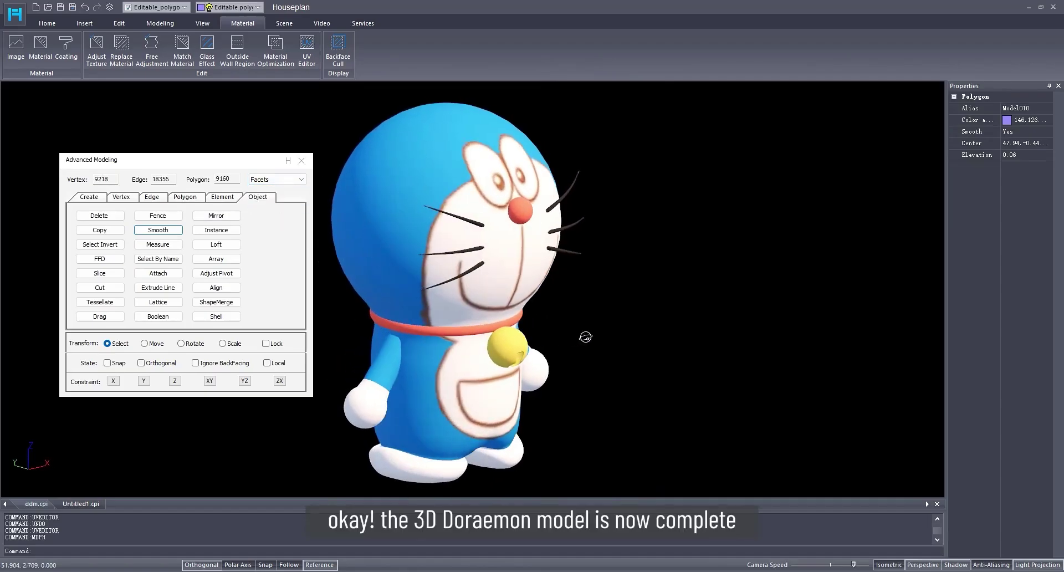
- Switch the viewport to Perspective, close Advanced Modeling, and view the finished figure on the grass ground from around it
{"action": "left_click", "coordinate": [923, 565]}
{"action": "middle_click_drag", "start_coordinate": [656, 428], "coordinate": [514, 406]}
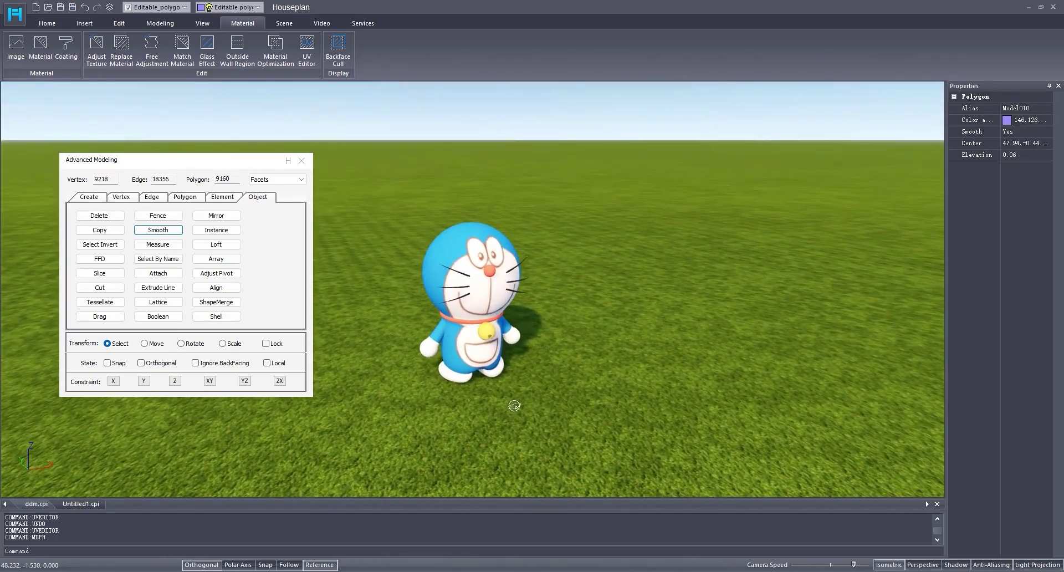
{"action": "left_click", "coordinate": [301, 161]}
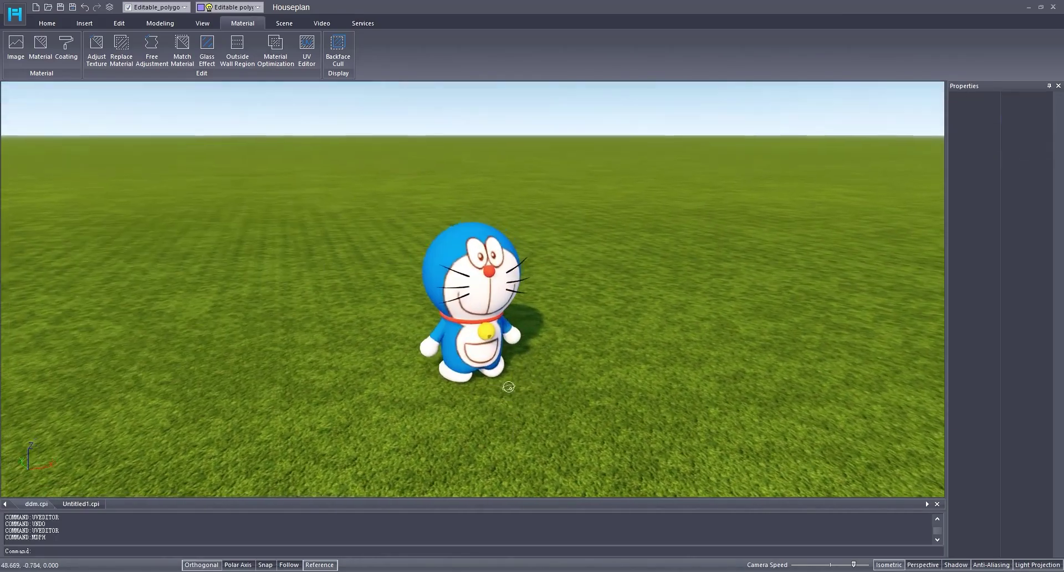
{"action": "middle_click_drag", "start_coordinate": [366, 388], "coordinate": [539, 390]}
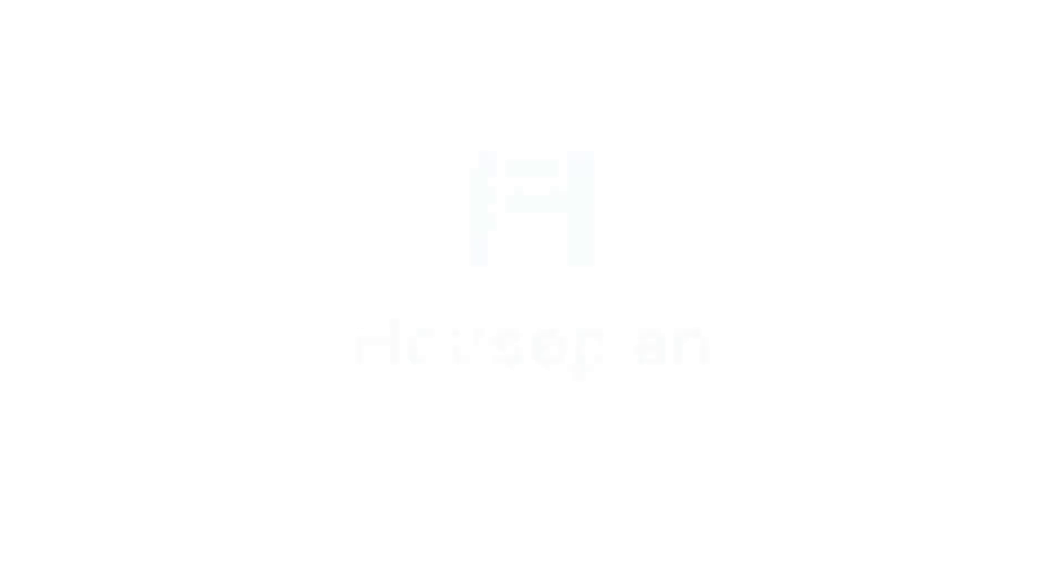